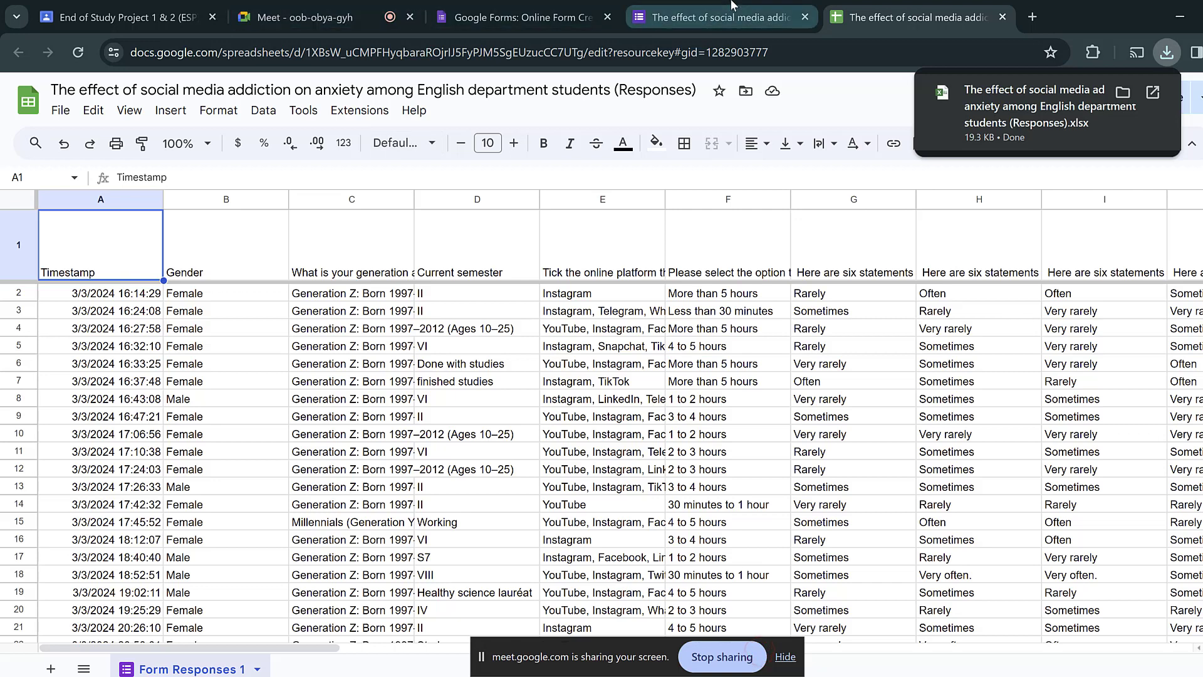
Review the form's responses summary and the download formats offered for the linked responses spreadsheet.
{"action": "left_click", "coordinate": [730, 8]}
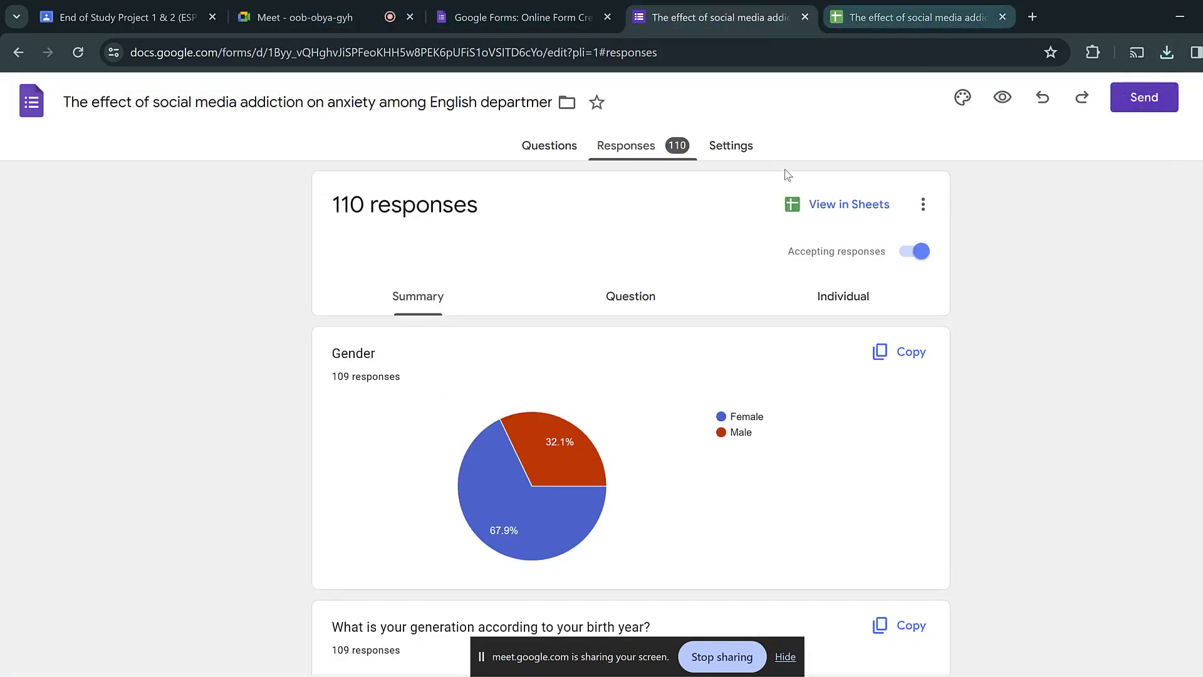
{"action": "left_click", "coordinate": [896, 19]}
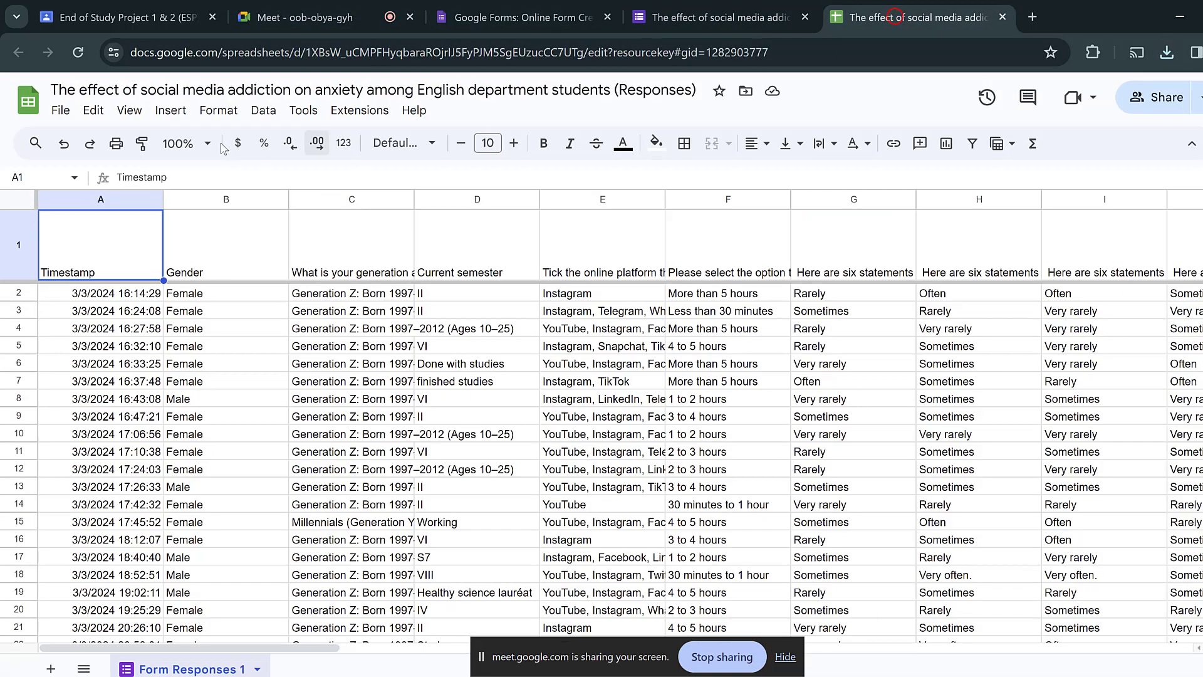
{"action": "left_click", "coordinate": [58, 111]}
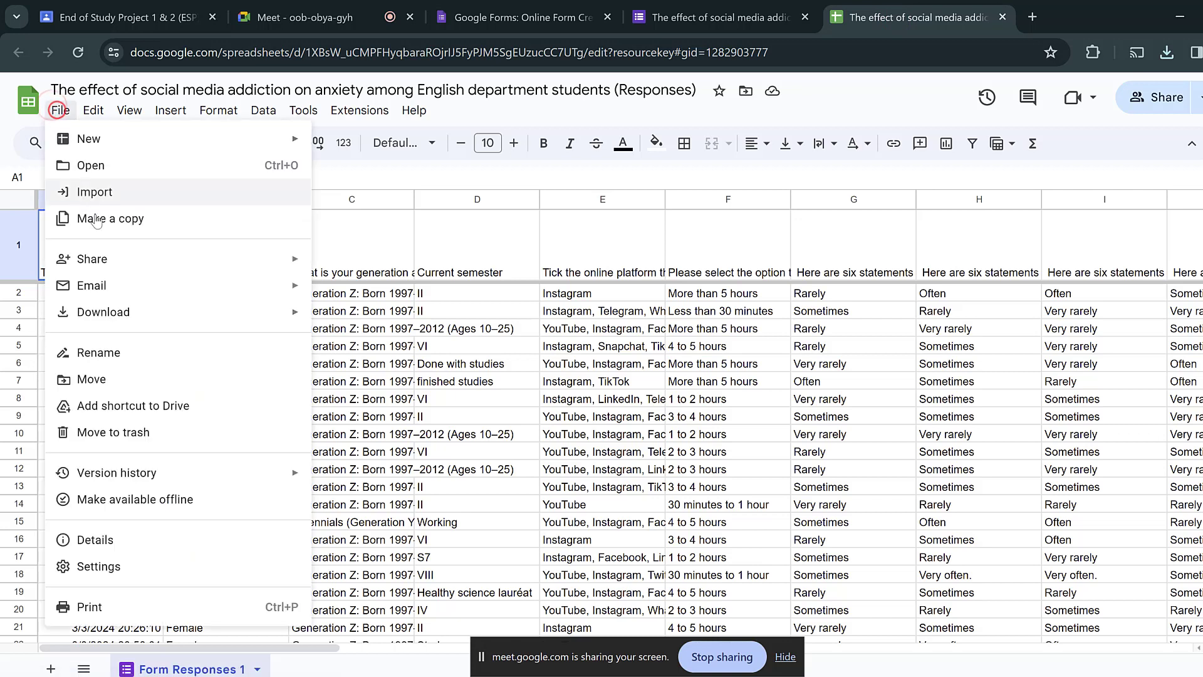
{"action": "mouse_move", "coordinate": [288, 312]}
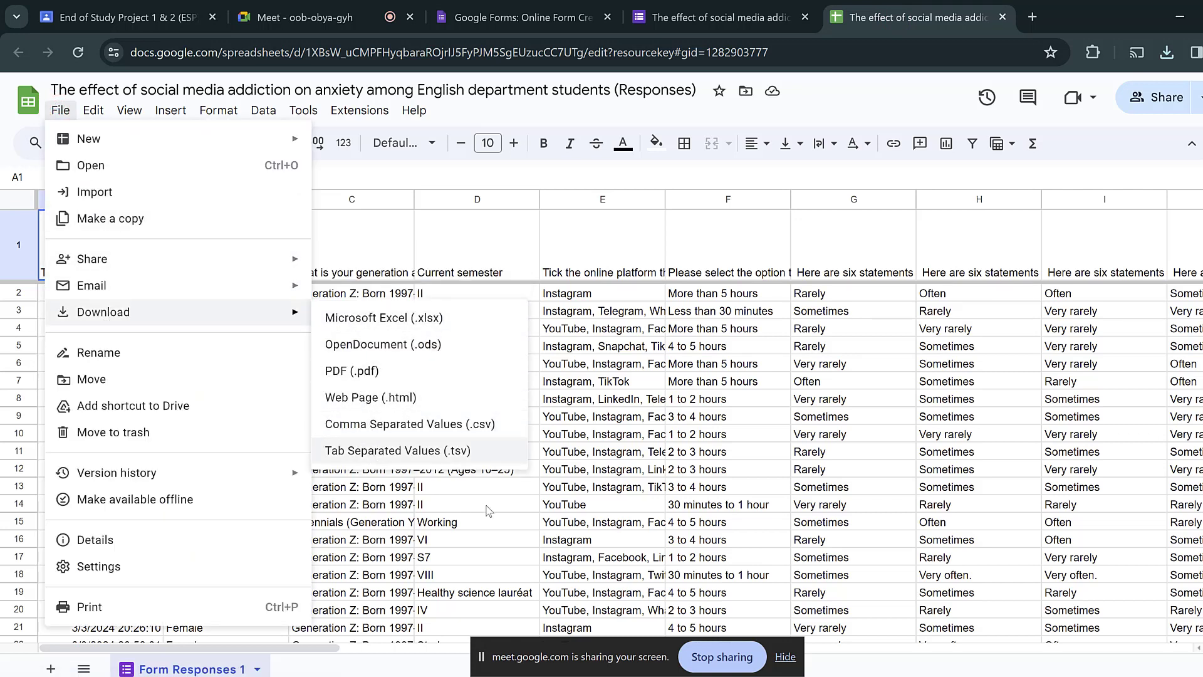
Switch to the desktop, open the downloaded social media addiction responses workbook in Excel and enable editing.
{"action": "key", "text": "super+d"}
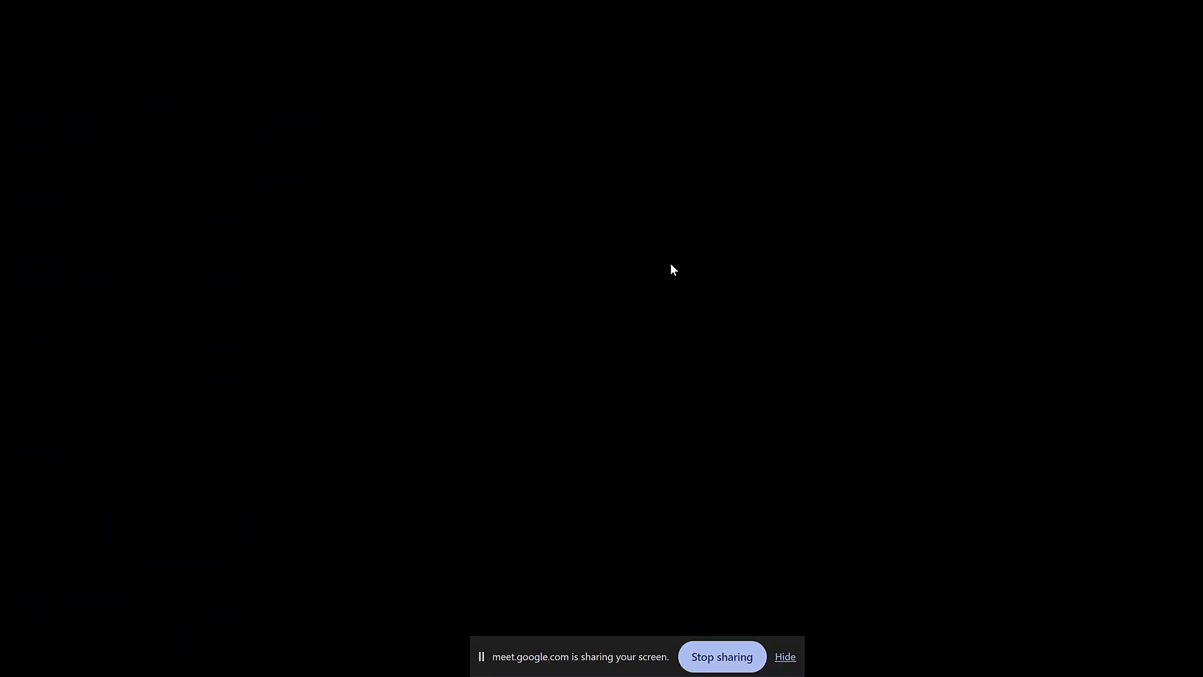
{"action": "left_click", "coordinate": [660, 213]}
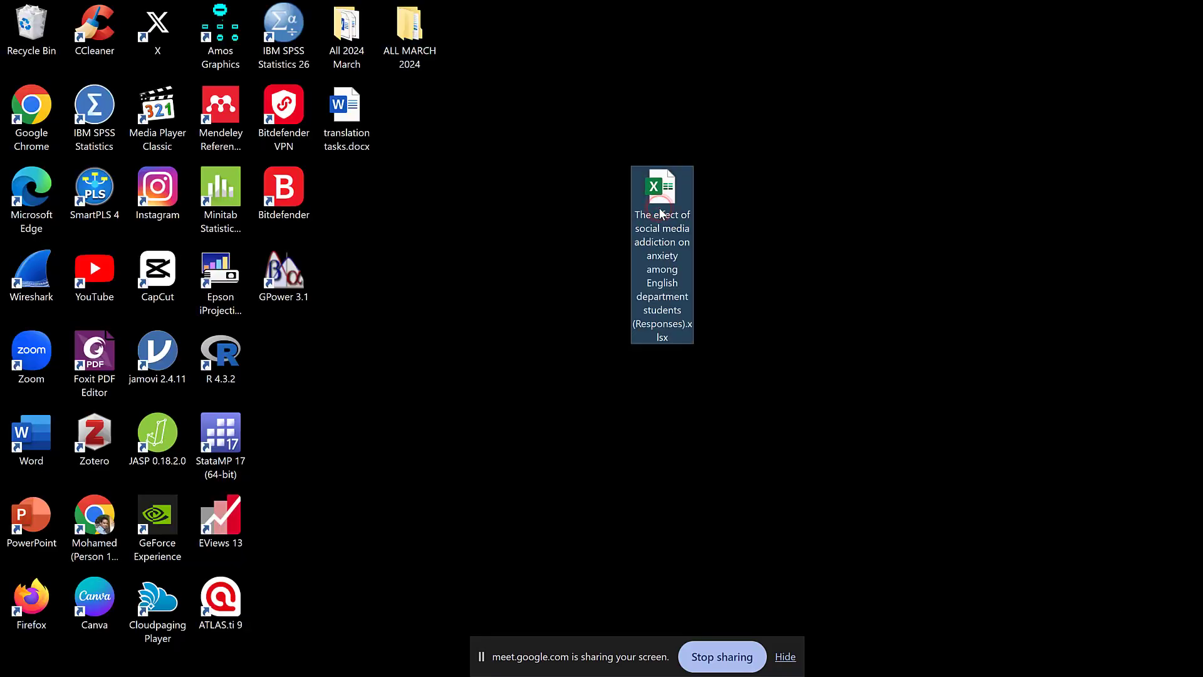
{"action": "double_click", "coordinate": [660, 213]}
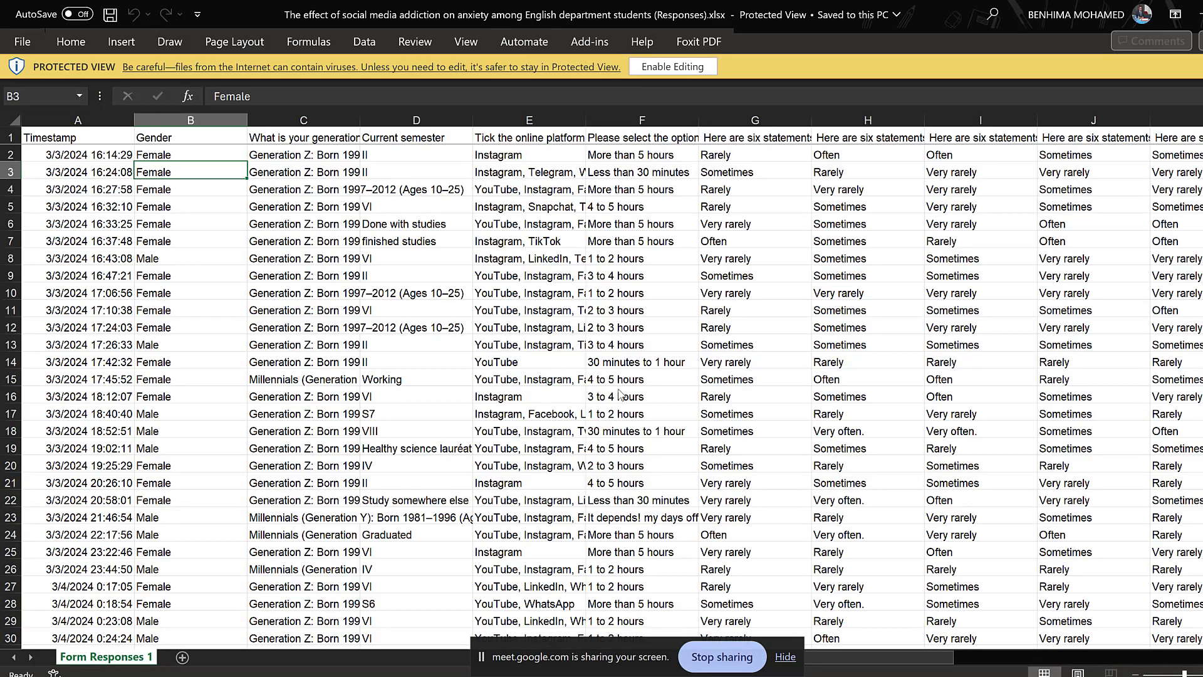
{"action": "left_click", "coordinate": [668, 66]}
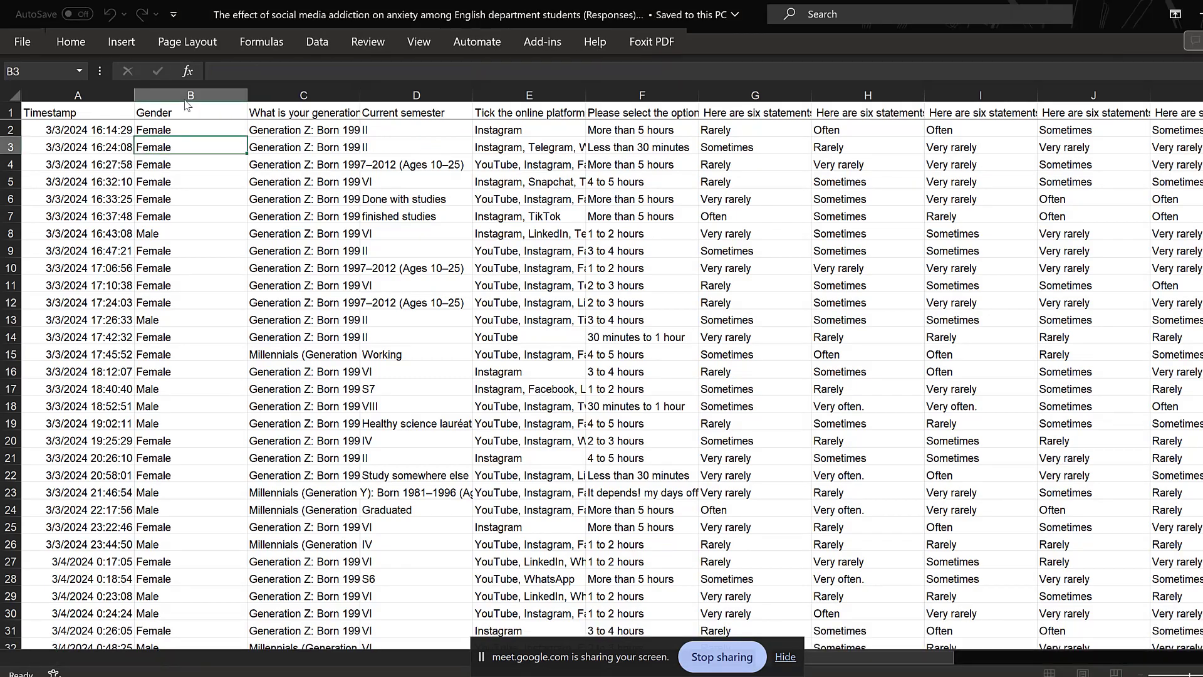
Select columns G through AC, which hold the answers to the rating-scale statements.
{"action": "left_click", "coordinate": [188, 96]}
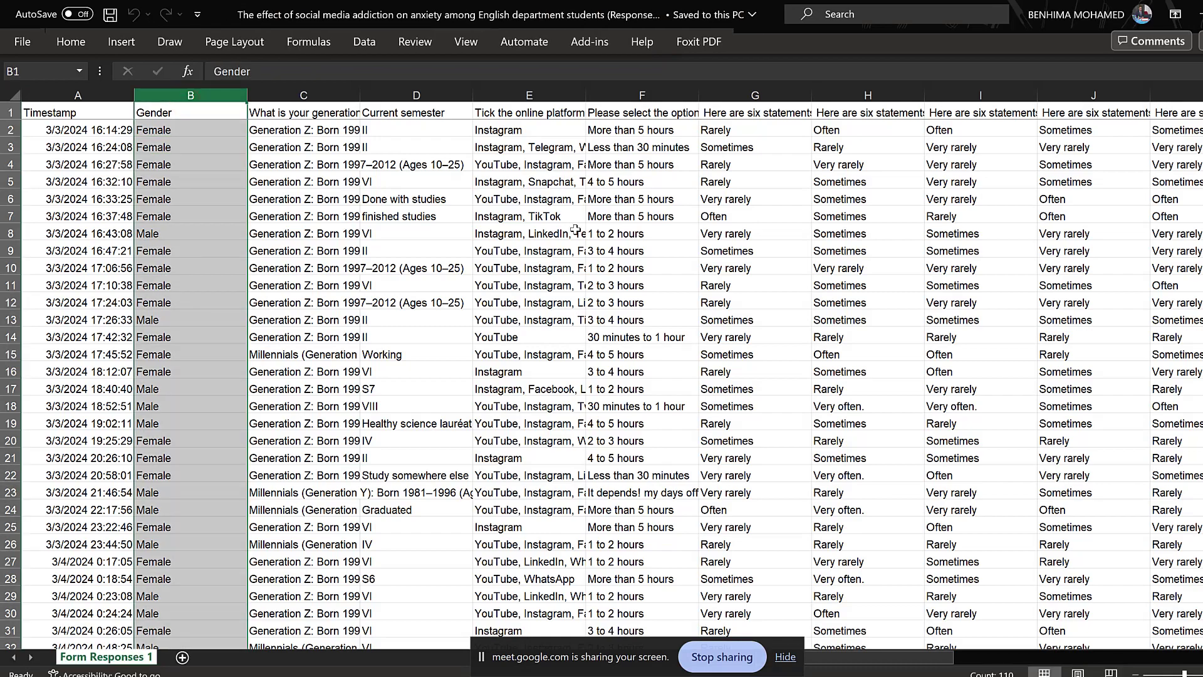
{"action": "left_click_drag", "start_coordinate": [728, 95], "coordinate": [541, 129]}
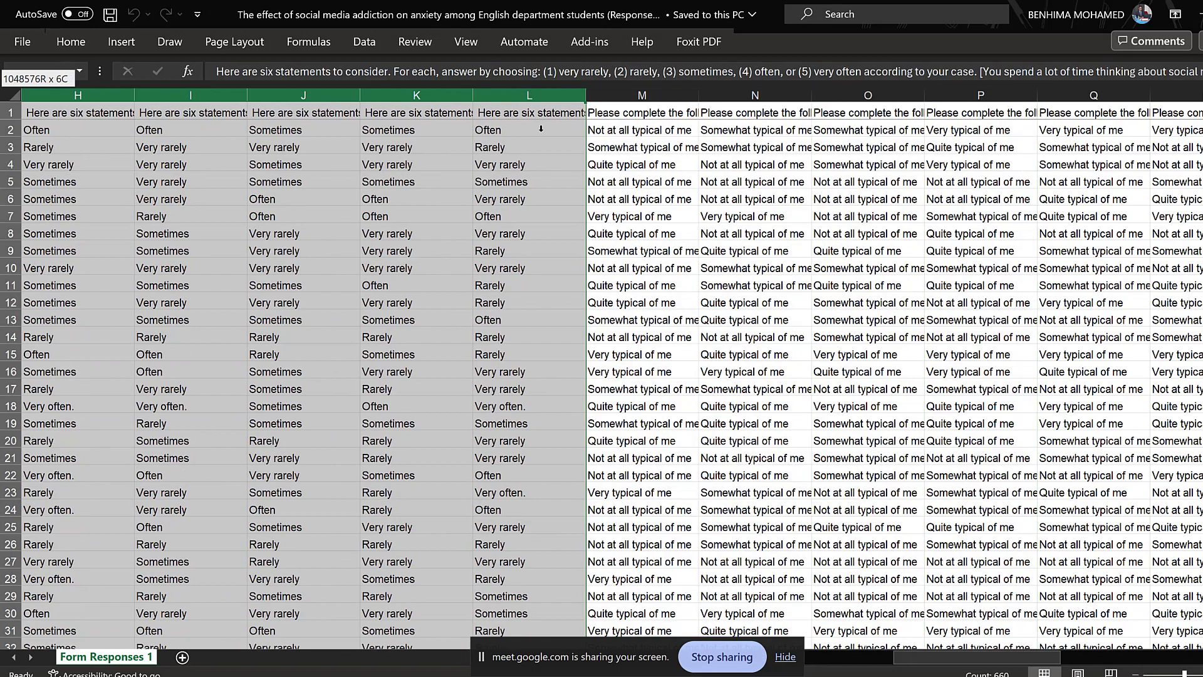
{"action": "left_click_drag", "start_coordinate": [636, 131], "coordinate": [915, 374]}
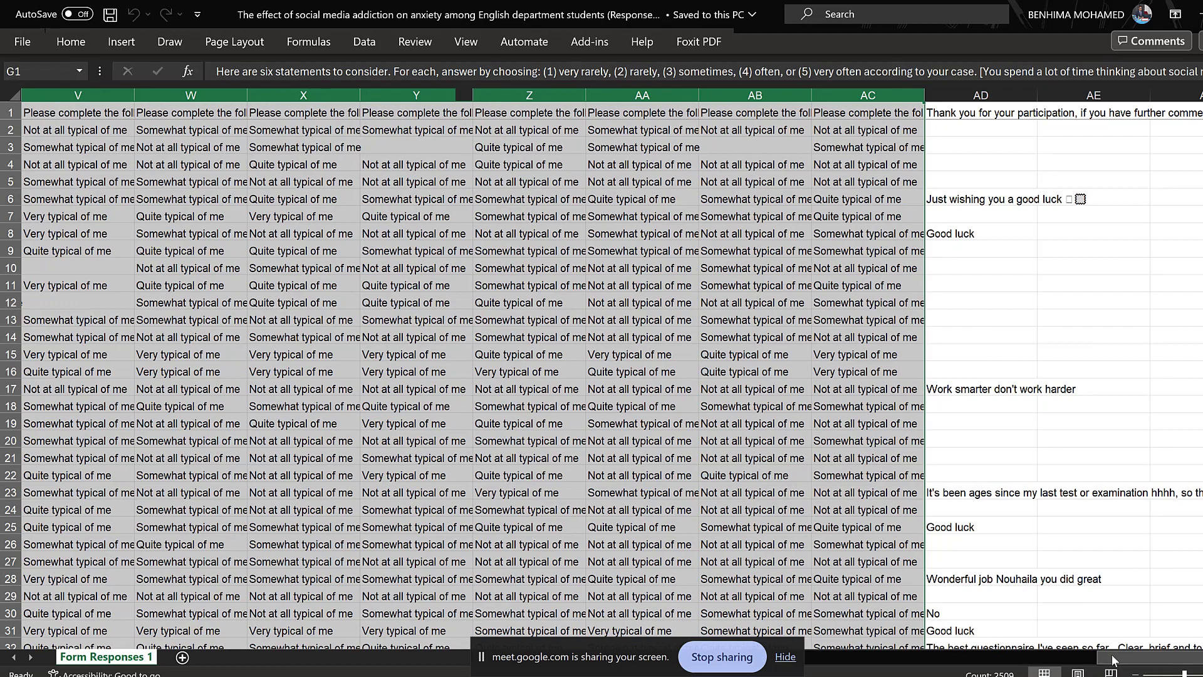
{"action": "scroll", "coordinate": [1090, 658], "scroll_direction": "left", "scroll_amount": 5}
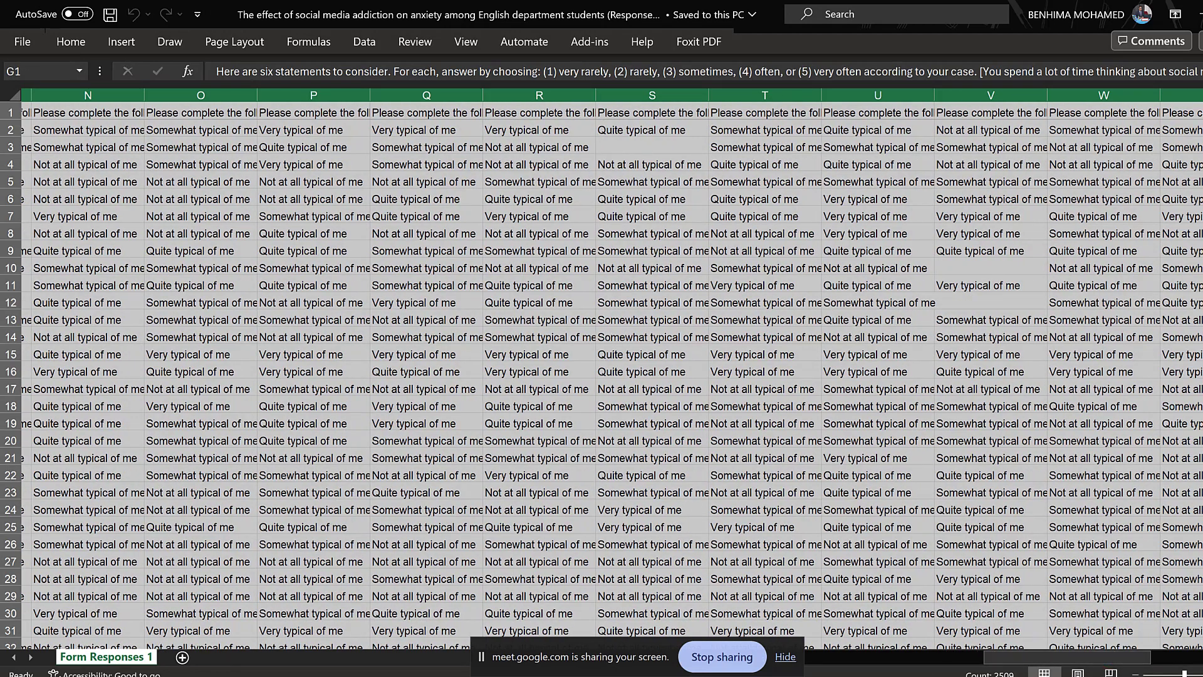
Switch to the form's questions in Google Forms and open the six-statement multiple choice grid for editing.
{"action": "left_click", "coordinate": [796, 666]}
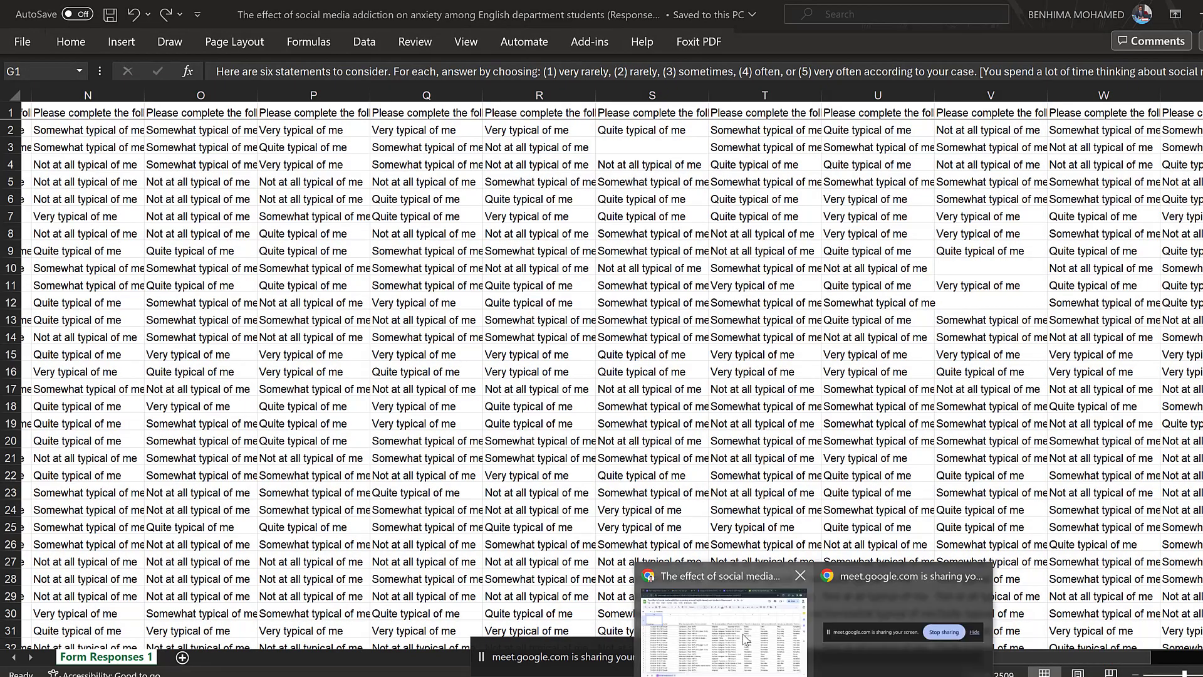
{"action": "left_click", "coordinate": [745, 639]}
{"action": "left_click", "coordinate": [720, 17]}
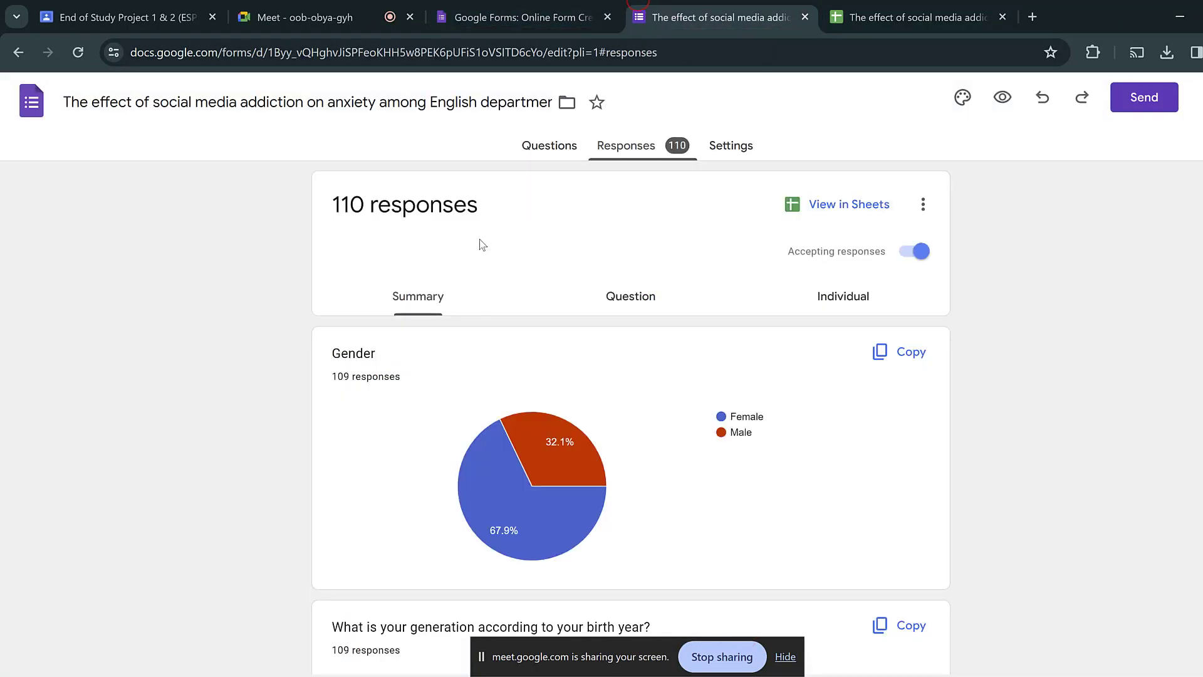
{"action": "left_click", "coordinate": [549, 145]}
{"action": "scroll", "coordinate": [417, 417], "scroll_direction": "down", "scroll_amount": 10}
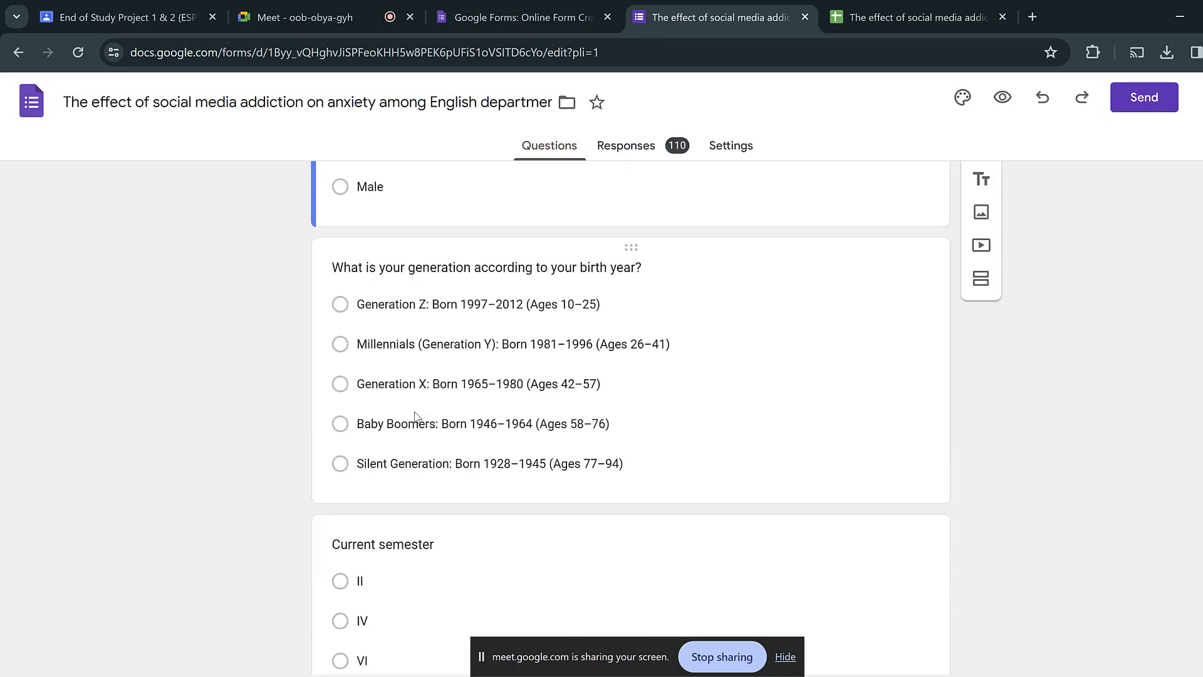
{"action": "scroll", "coordinate": [417, 417], "scroll_direction": "down", "scroll_amount": 15}
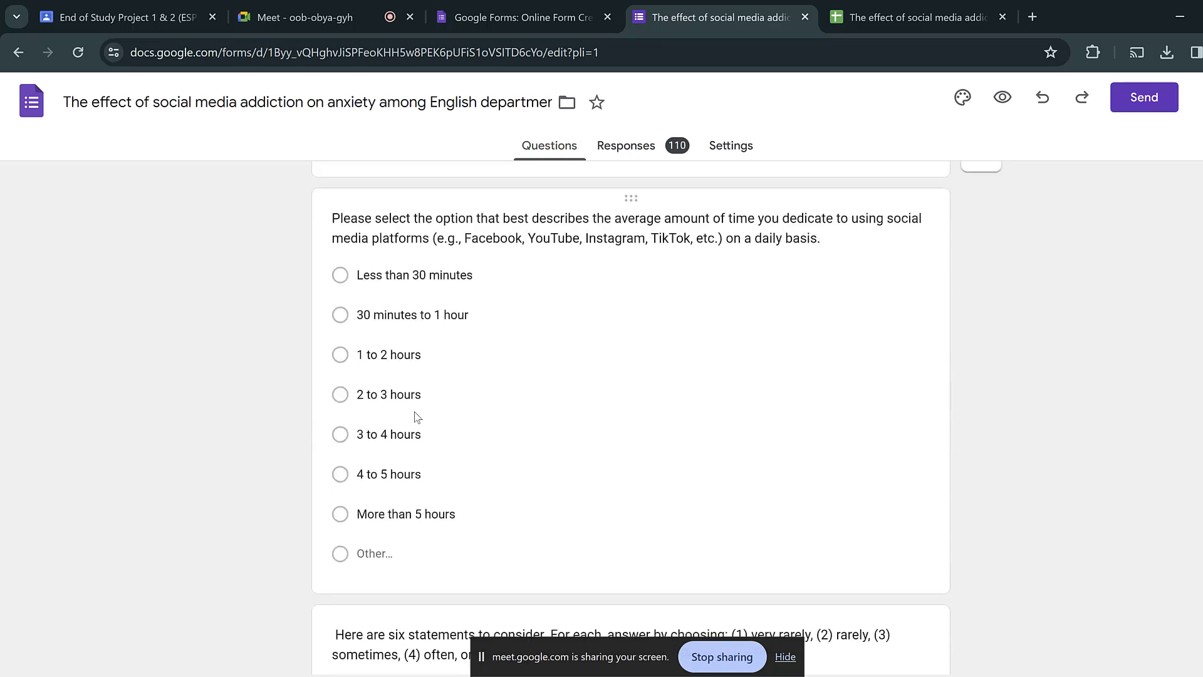
{"action": "scroll", "coordinate": [417, 417], "scroll_direction": "down", "scroll_amount": 7}
{"action": "scroll", "coordinate": [492, 360], "scroll_direction": "up", "scroll_amount": 4}
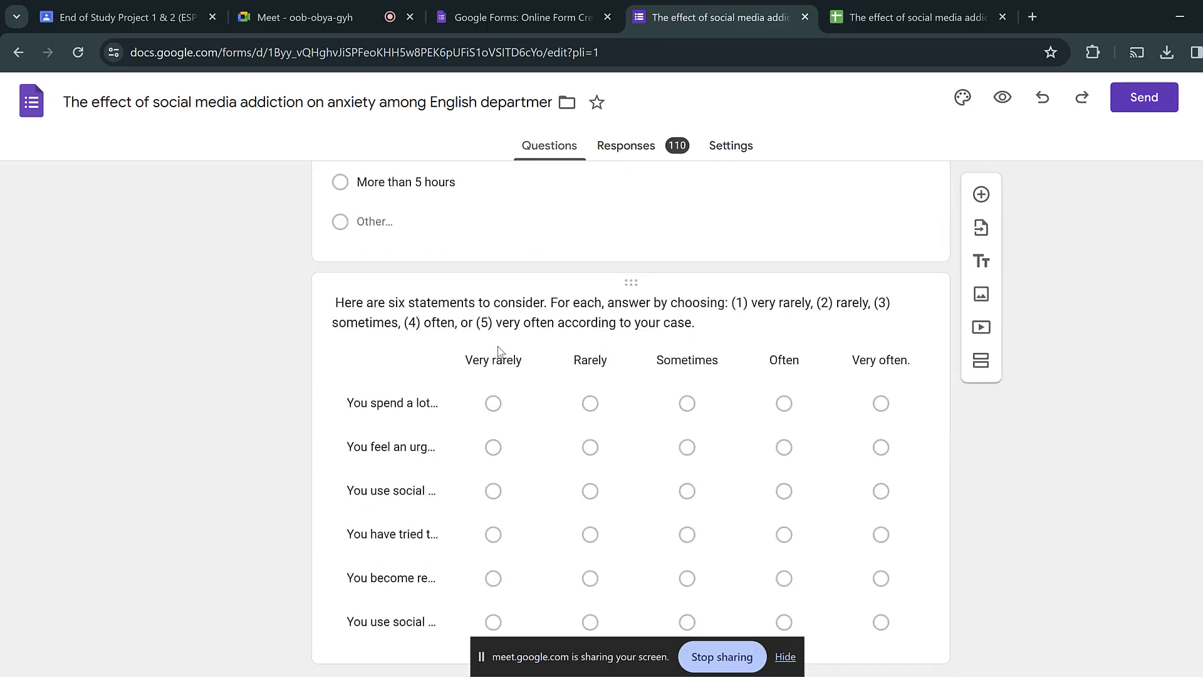
{"action": "left_click", "coordinate": [495, 362]}
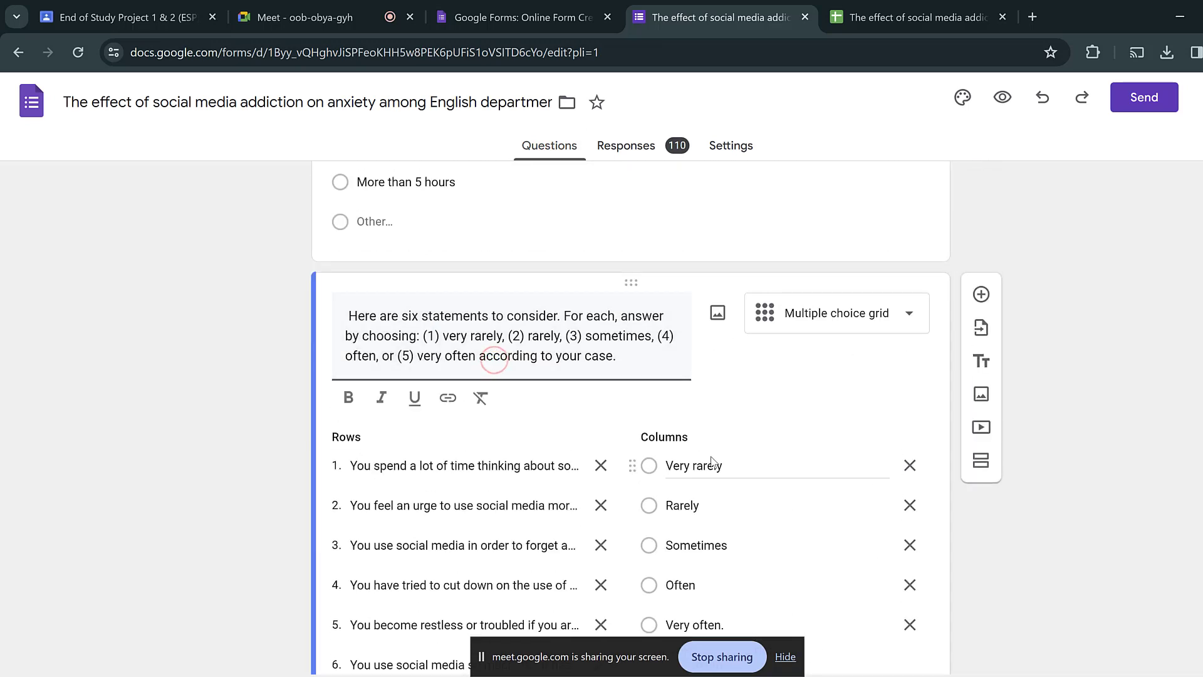
Copy the first column label, "Very rarely", from the six-statement grid.
{"action": "left_click", "coordinate": [730, 465]}
{"action": "key", "text": "ctrl+c"}
{"action": "right_click", "coordinate": [692, 431]}
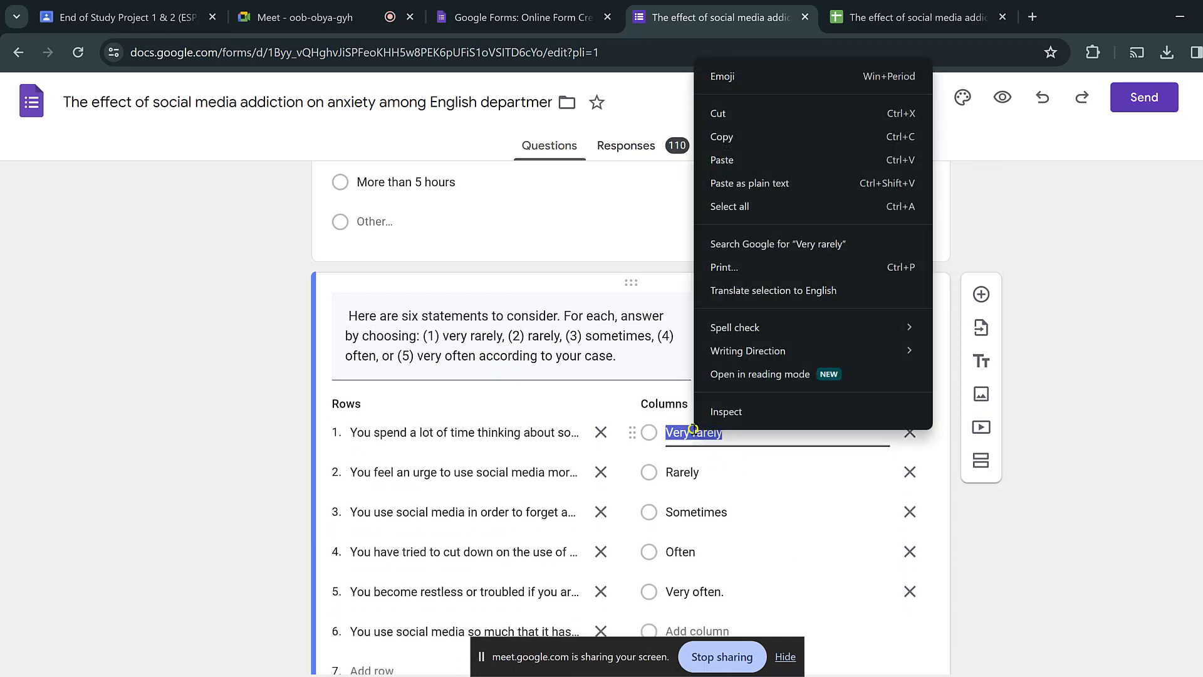
{"action": "left_click", "coordinate": [734, 137]}
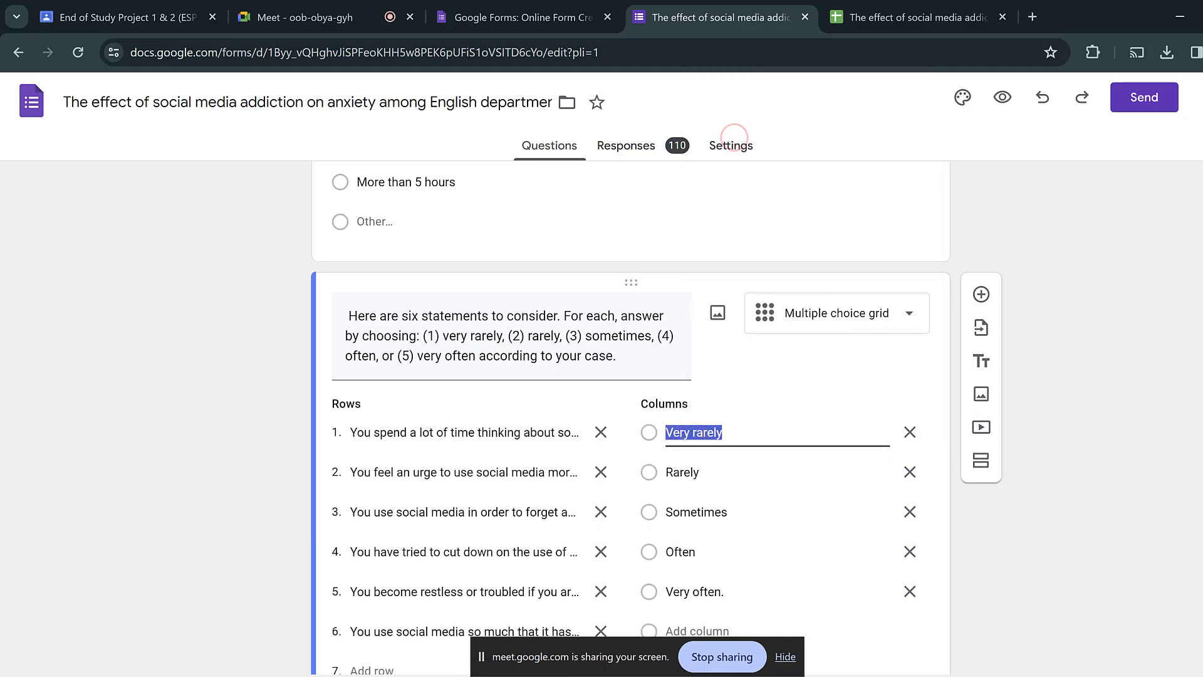
Switch to Excel and replace every "Very rarely" in the selected columns with 1, matching case and entire cell contents.
{"action": "left_click", "coordinate": [550, 623]}
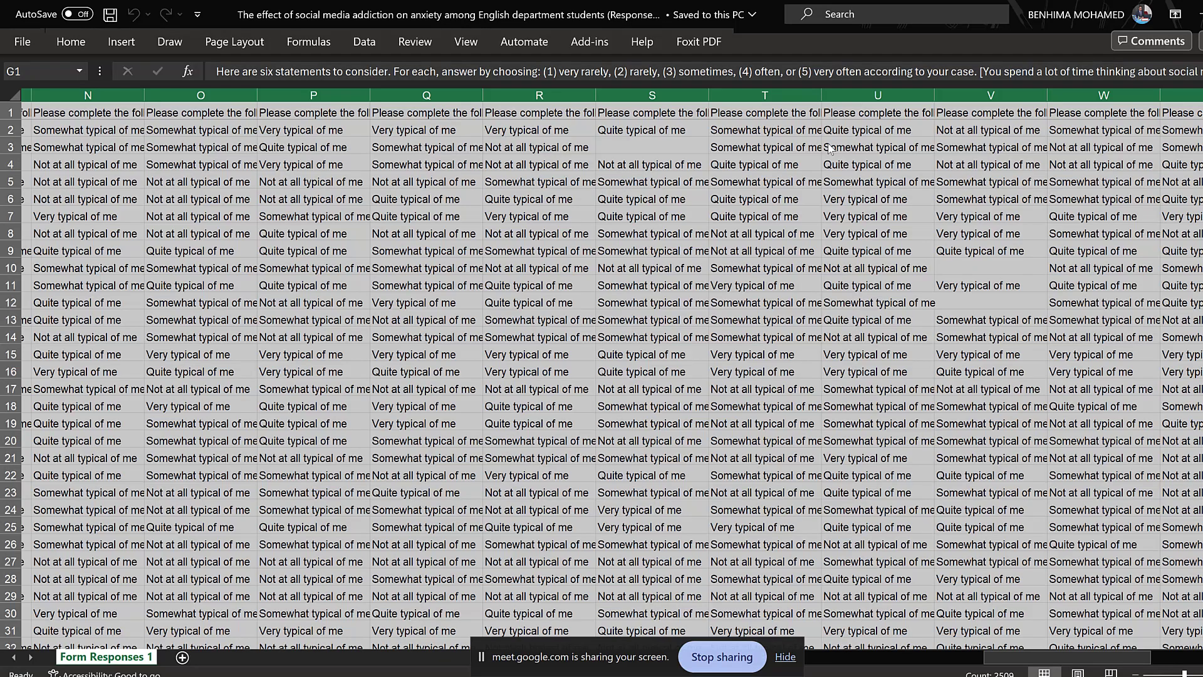
{"action": "key", "text": "ctrl+h"}
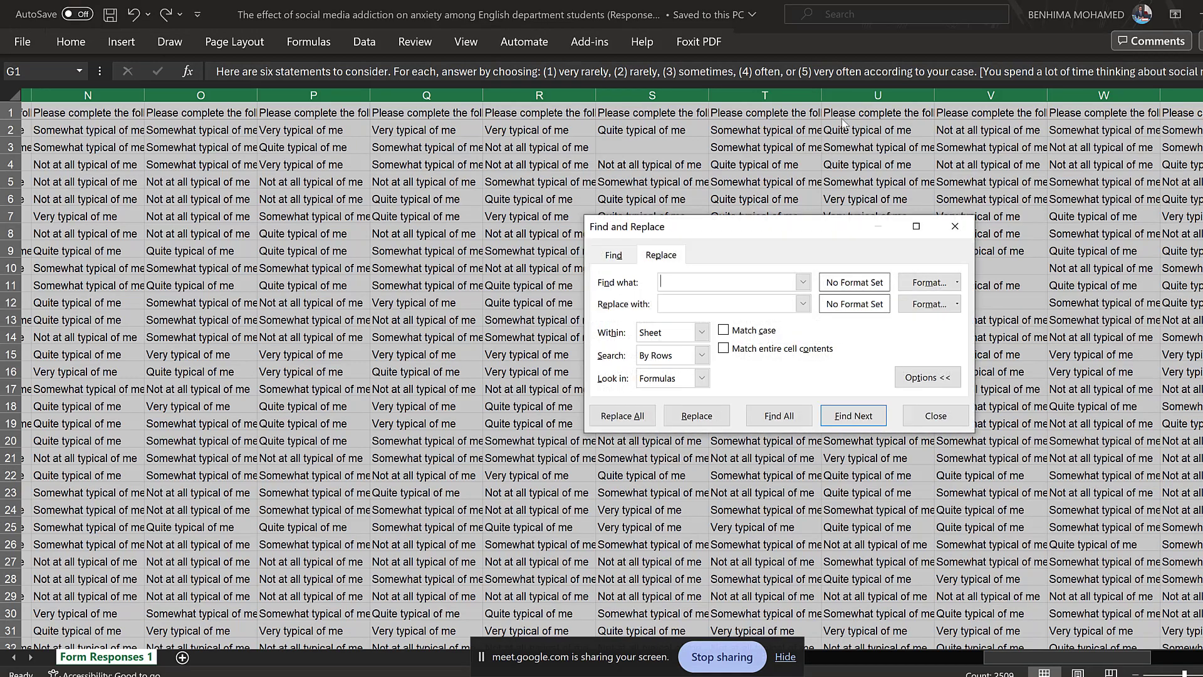
{"action": "key", "text": "ctrl+v"}
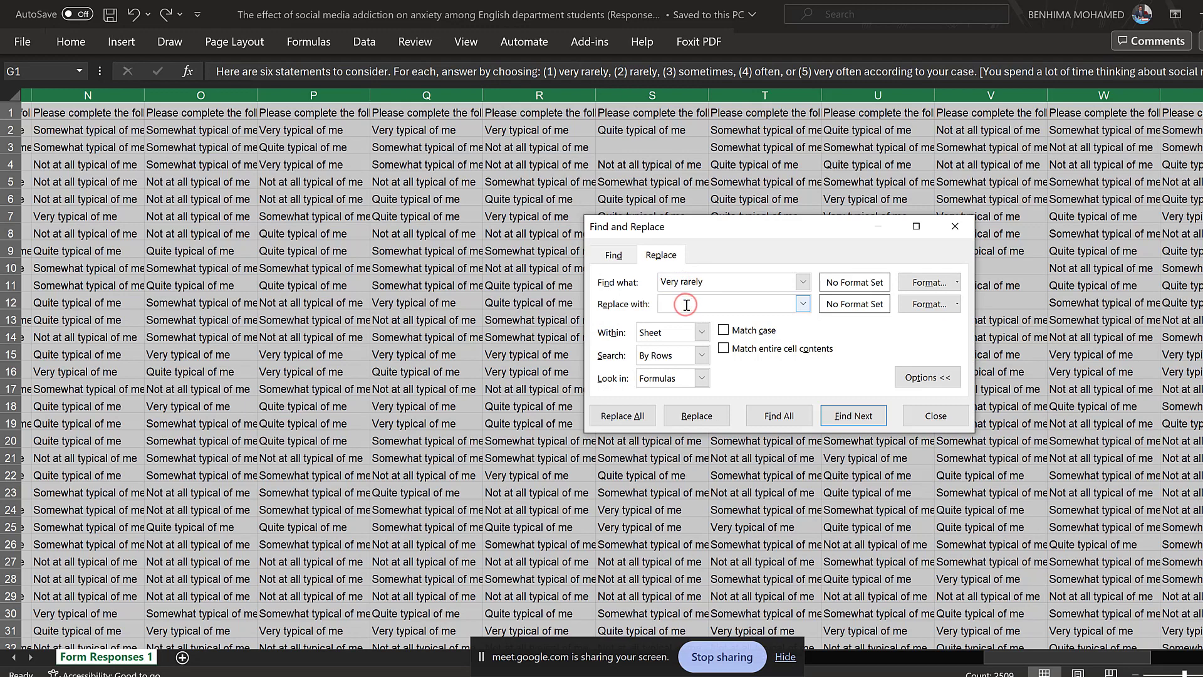
{"action": "type", "text": "1"}
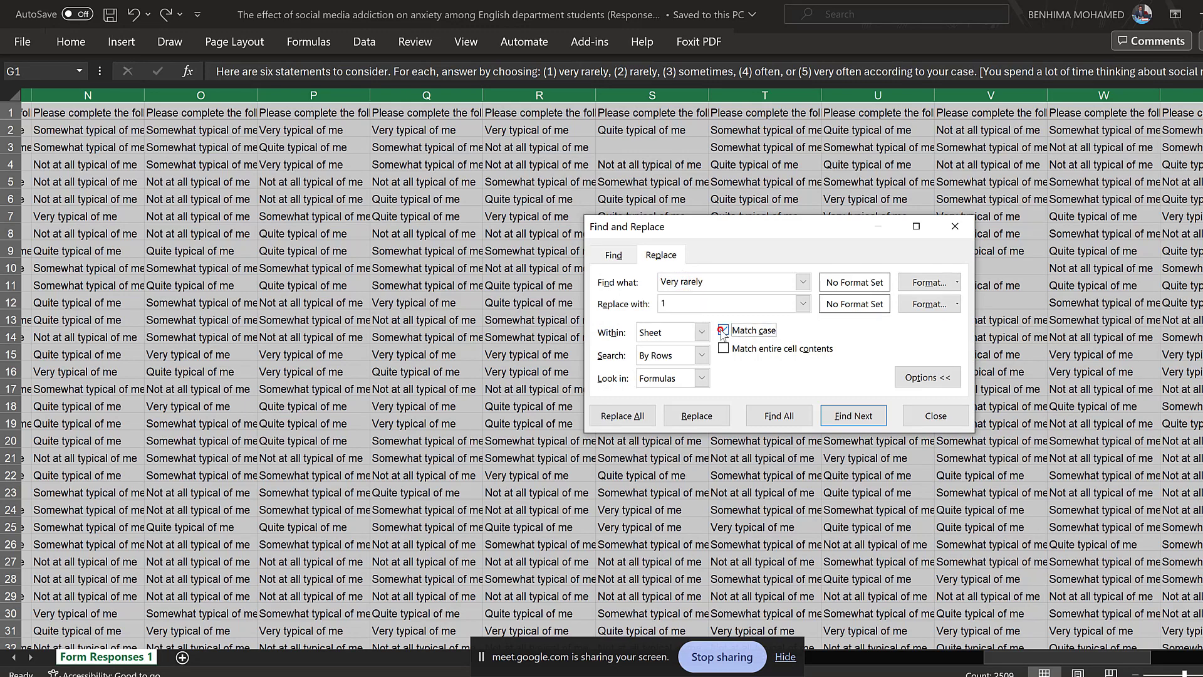
{"action": "left_click", "coordinate": [723, 349]}
{"action": "left_click", "coordinate": [648, 417]}
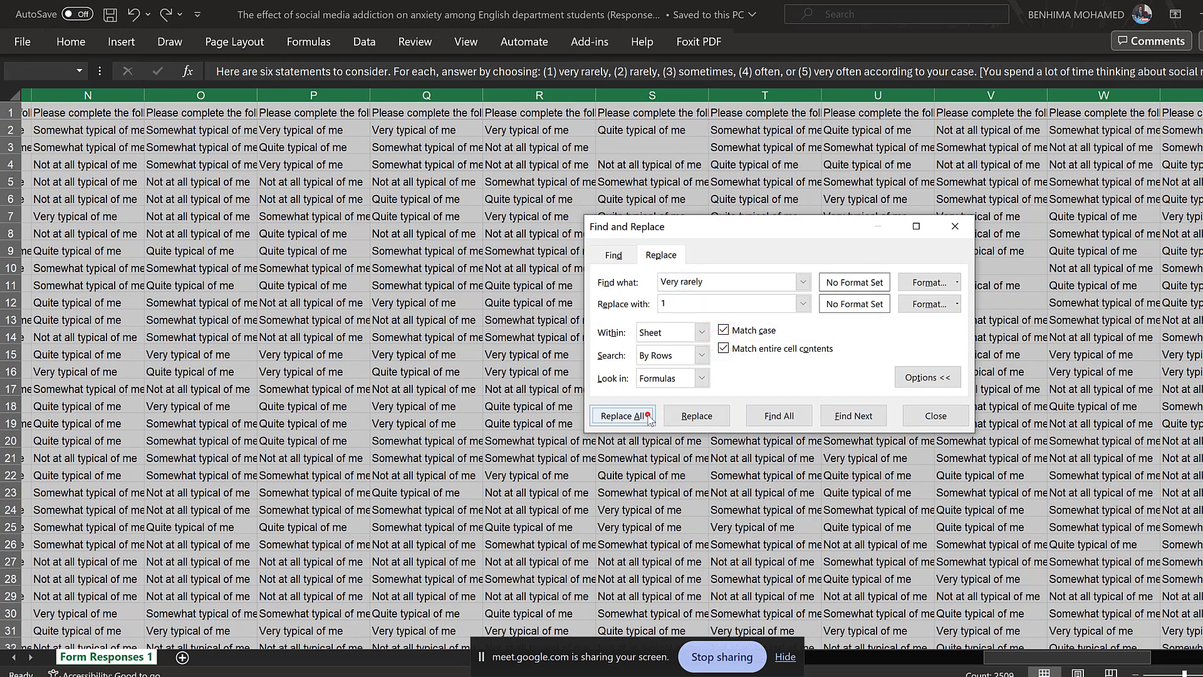
{"action": "left_click", "coordinate": [651, 400]}
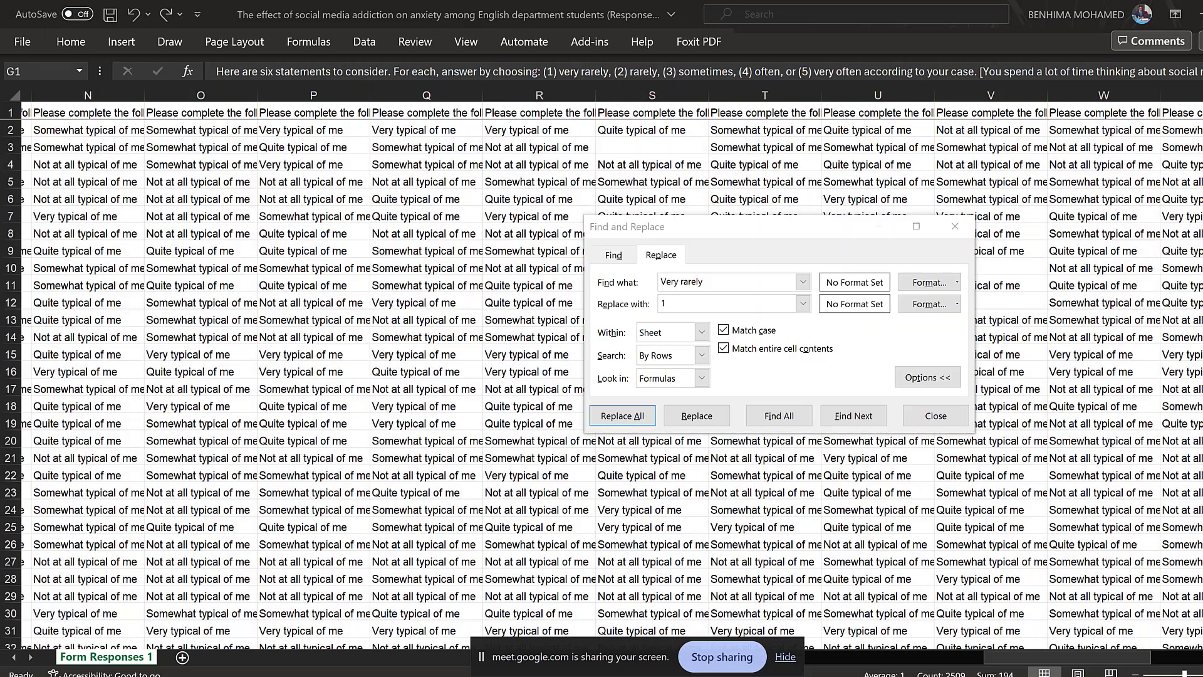
Return to Google Forms and copy the second column label, "Rarely", from the grid.
{"action": "left_click", "coordinate": [743, 652]}
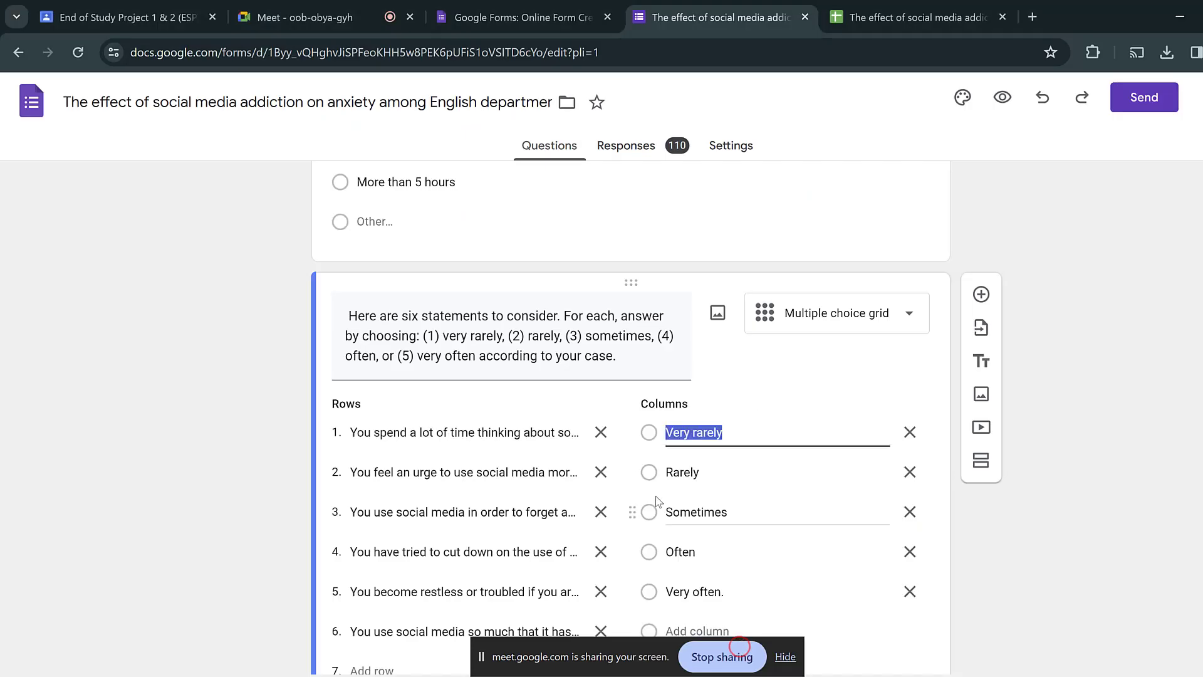
{"action": "double_click", "coordinate": [680, 472]}
{"action": "right_click", "coordinate": [678, 472]}
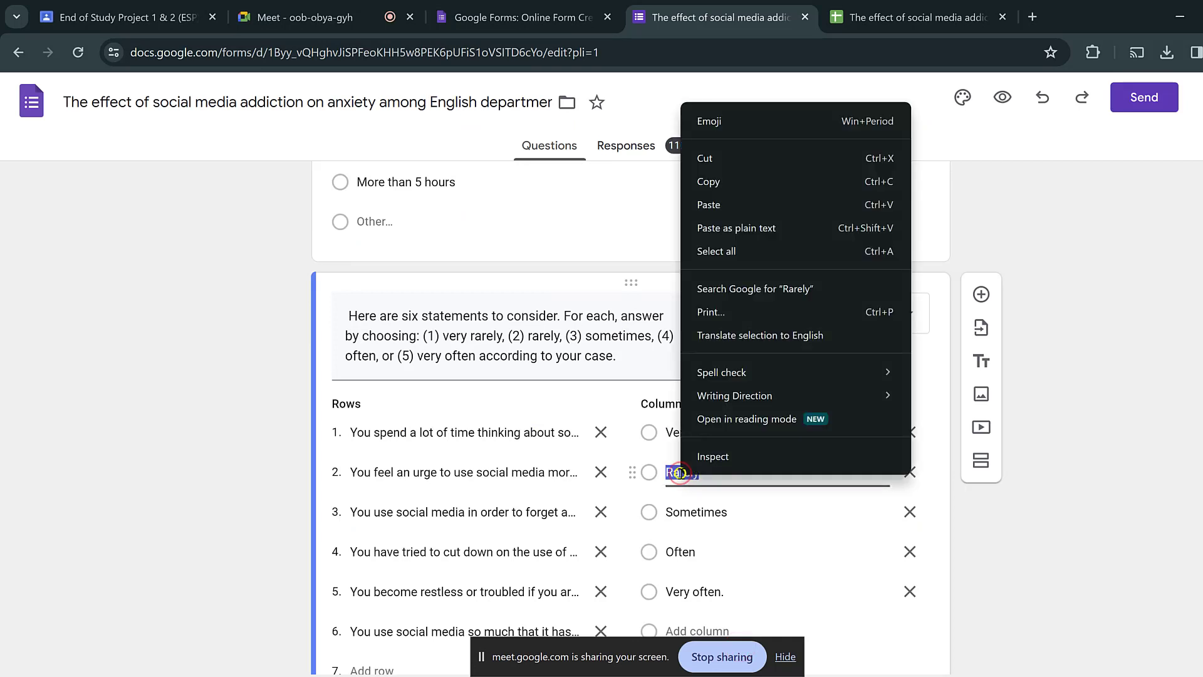
{"action": "left_click", "coordinate": [730, 183]}
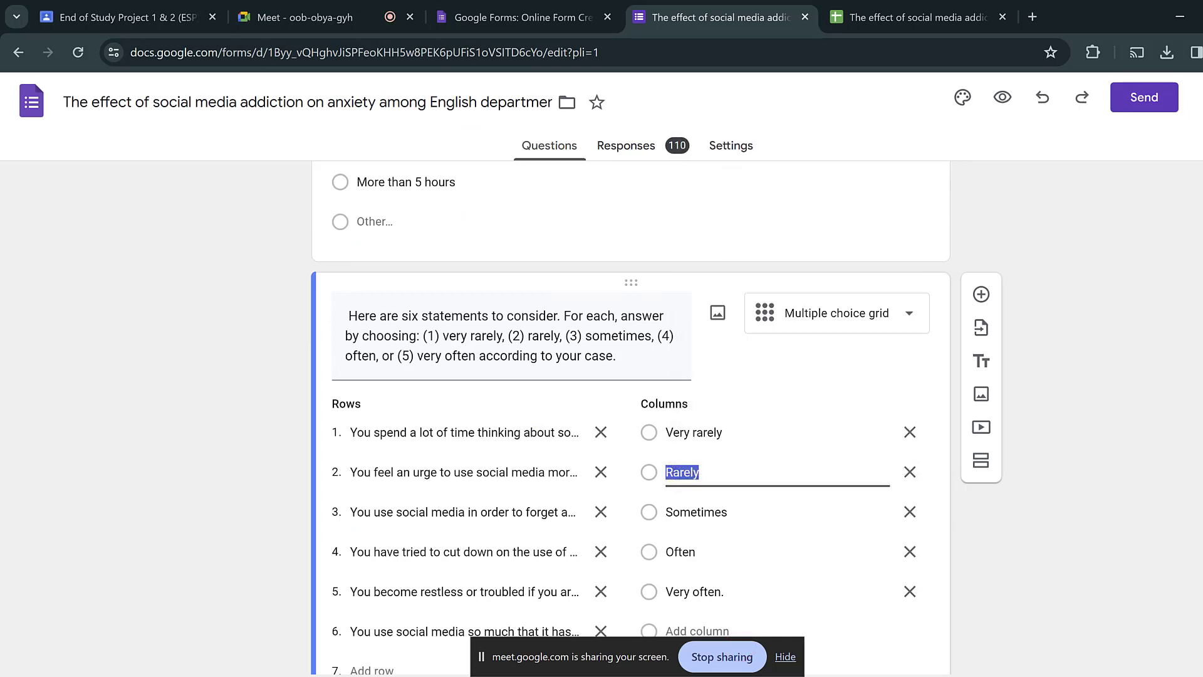
Switch to Excel and replace every "Rarely" in the selected columns with 2.
{"action": "key", "text": "alt+Tab"}
{"action": "left_click", "coordinate": [704, 282]}
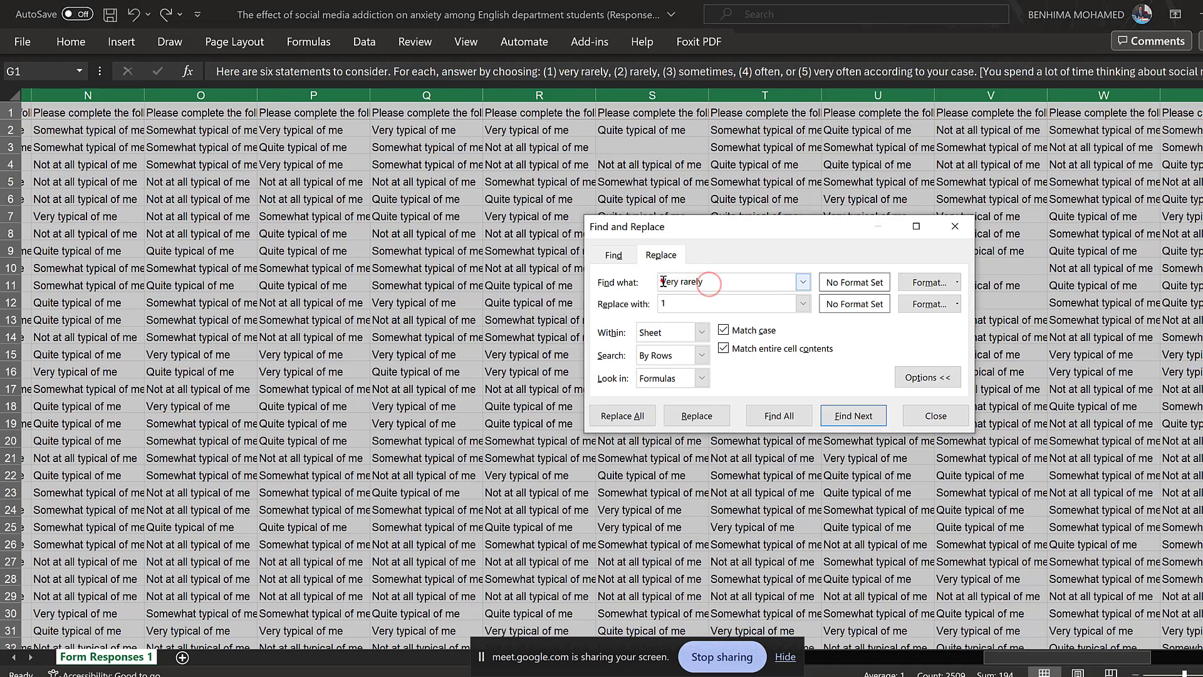
{"action": "left_click_drag", "start_coordinate": [707, 283], "coordinate": [662, 281]}
{"action": "key", "text": "BackSpace"}
{"action": "key", "text": "BackSpace"}
{"action": "key", "text": "BackSpace"}
{"action": "left_click", "coordinate": [664, 300]}
{"action": "type", "text": "2"}
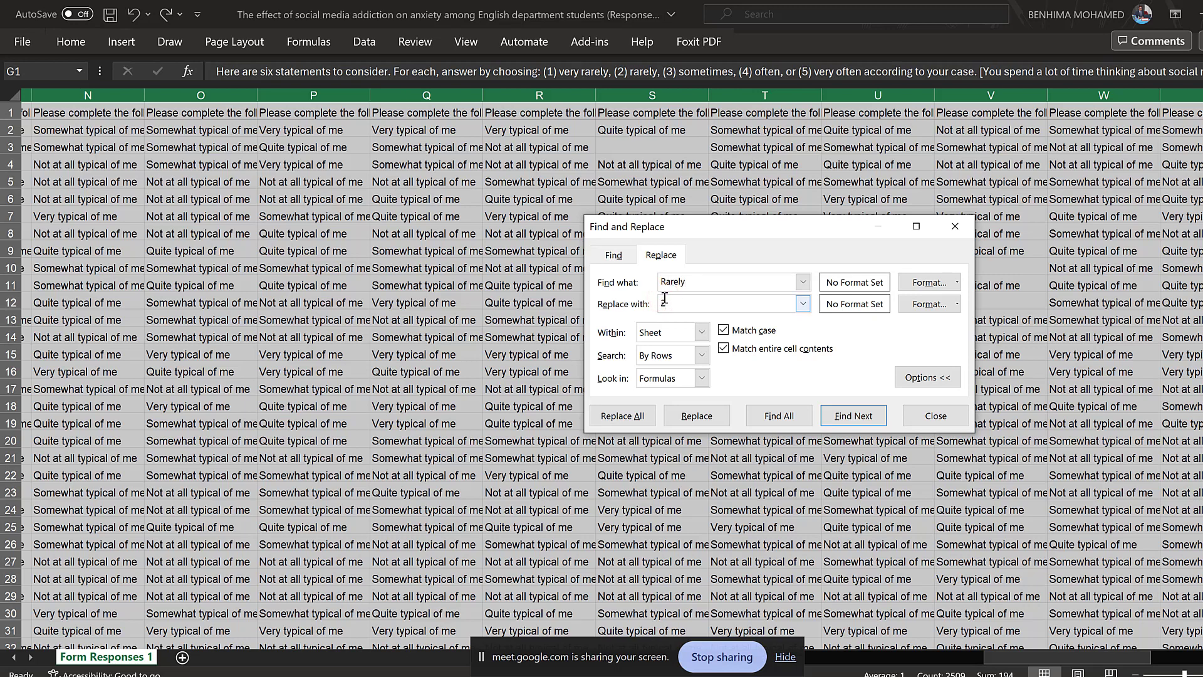
{"action": "left_click", "coordinate": [605, 415]}
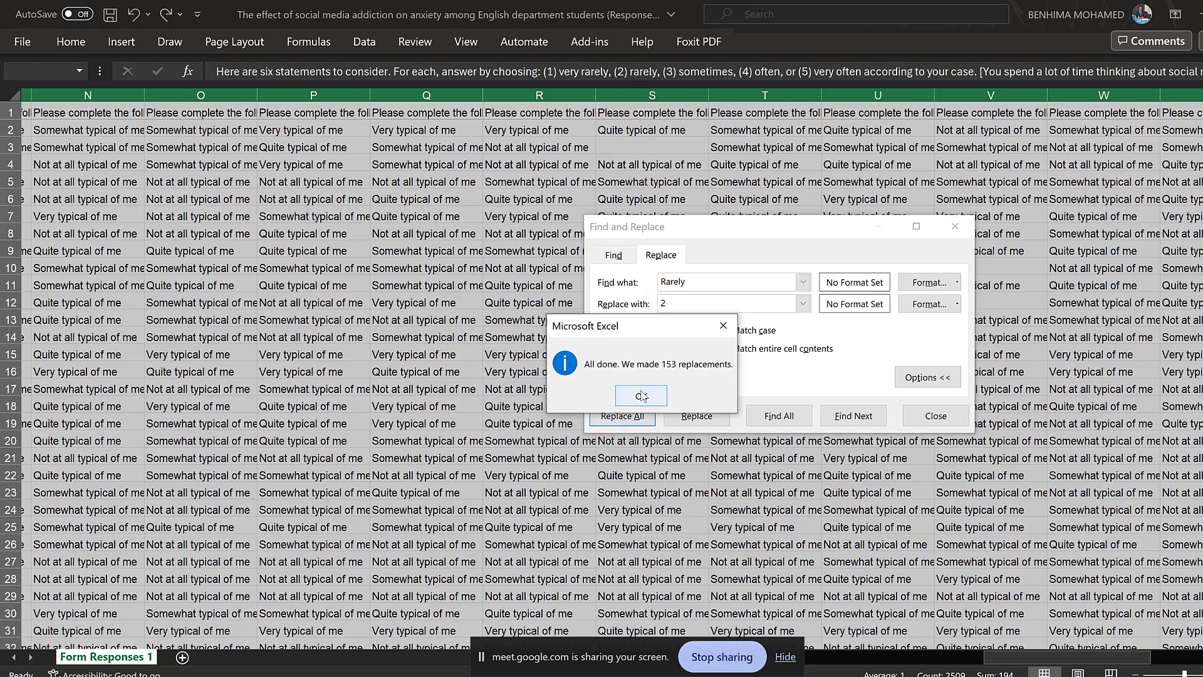
{"action": "left_click", "coordinate": [642, 396]}
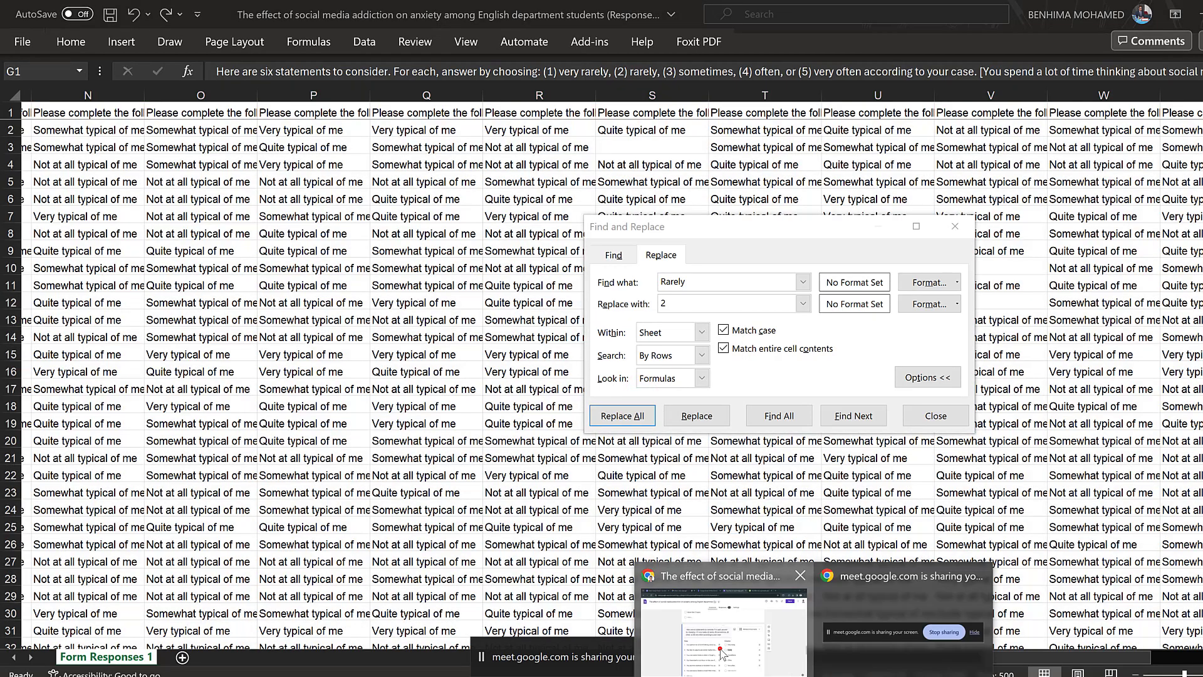
Return to Google Forms and copy the third column label, "Sometimes", from the six-statement grid.
{"action": "left_click", "coordinate": [720, 652]}
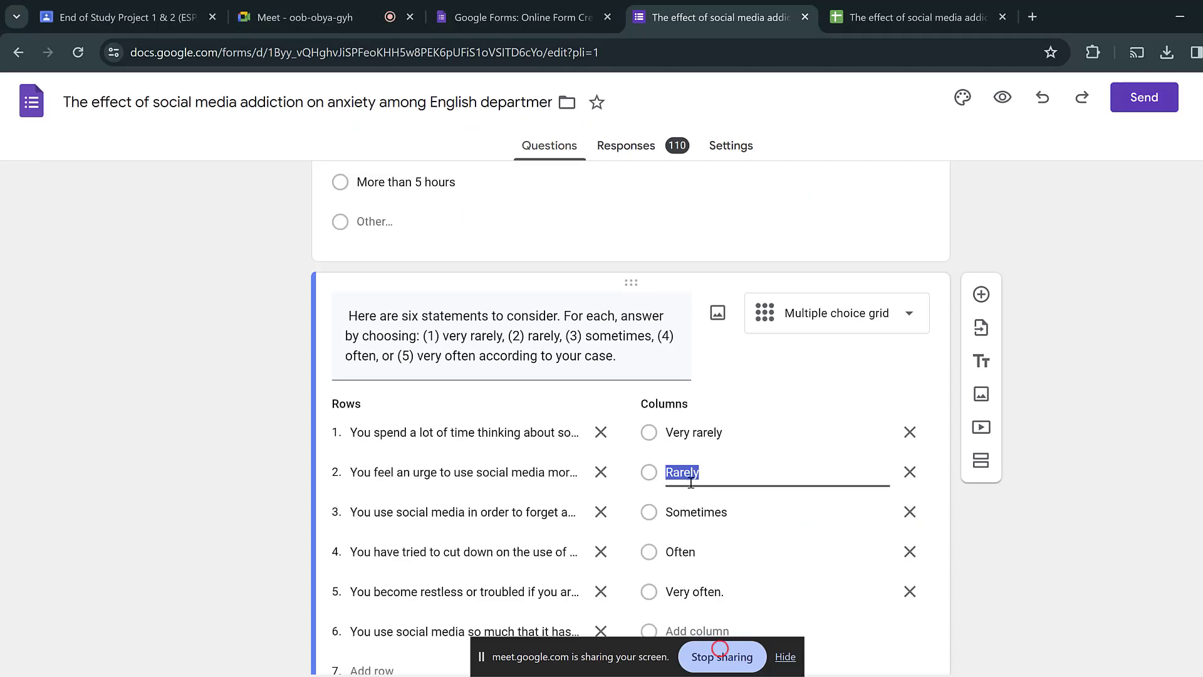
{"action": "double_click", "coordinate": [686, 510]}
{"action": "right_click", "coordinate": [686, 505]}
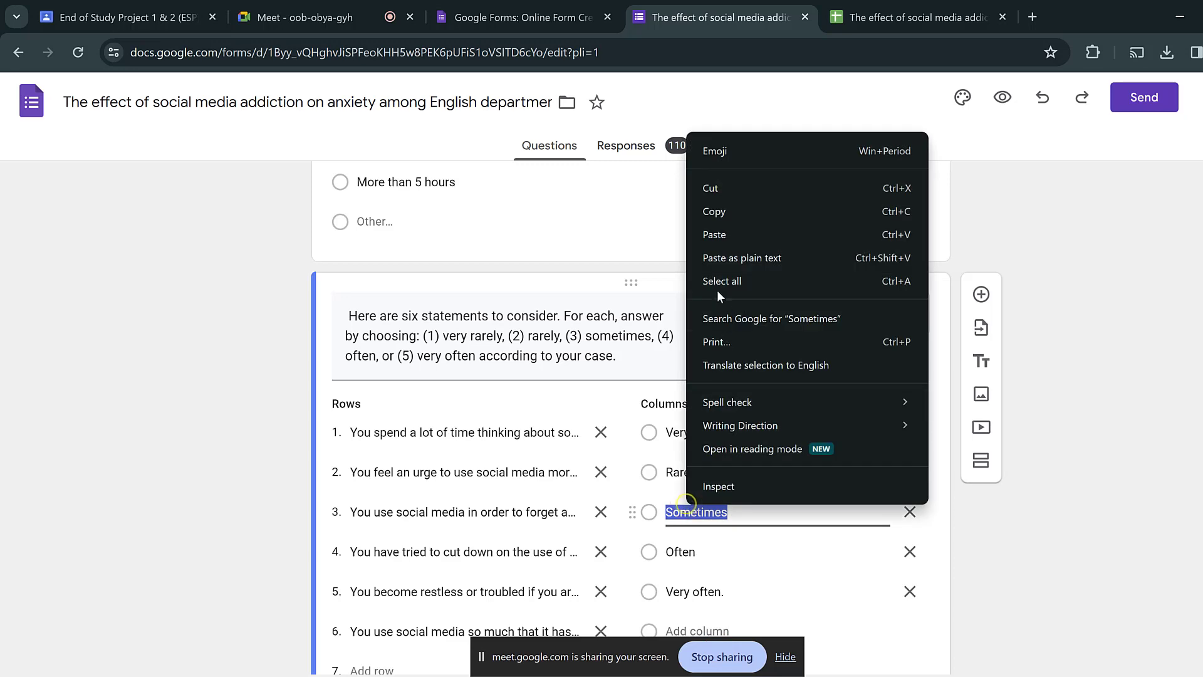
{"action": "left_click", "coordinate": [708, 213]}
Switch to Excel and replace every "Sometimes" in the selected columns with 3.
{"action": "left_click", "coordinate": [543, 669]}
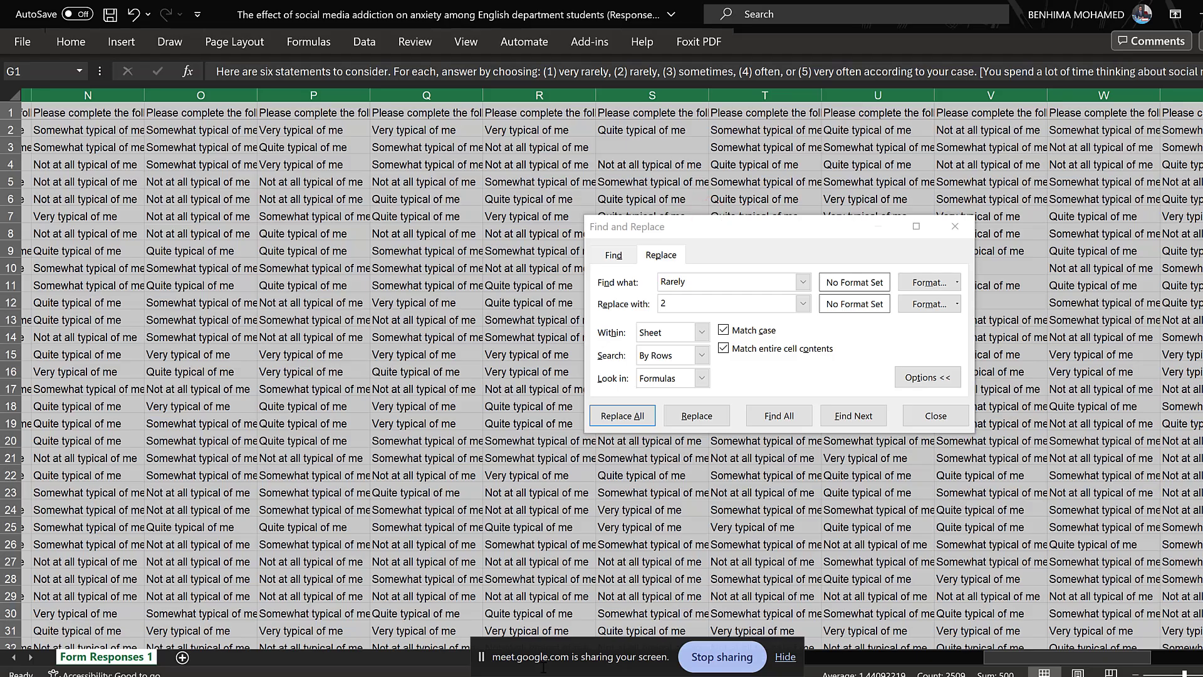
{"action": "left_click", "coordinate": [675, 283]}
{"action": "key", "text": "BackSpace"}
{"action": "key", "text": "BackSpace"}
{"action": "key", "text": "BackSpace"}
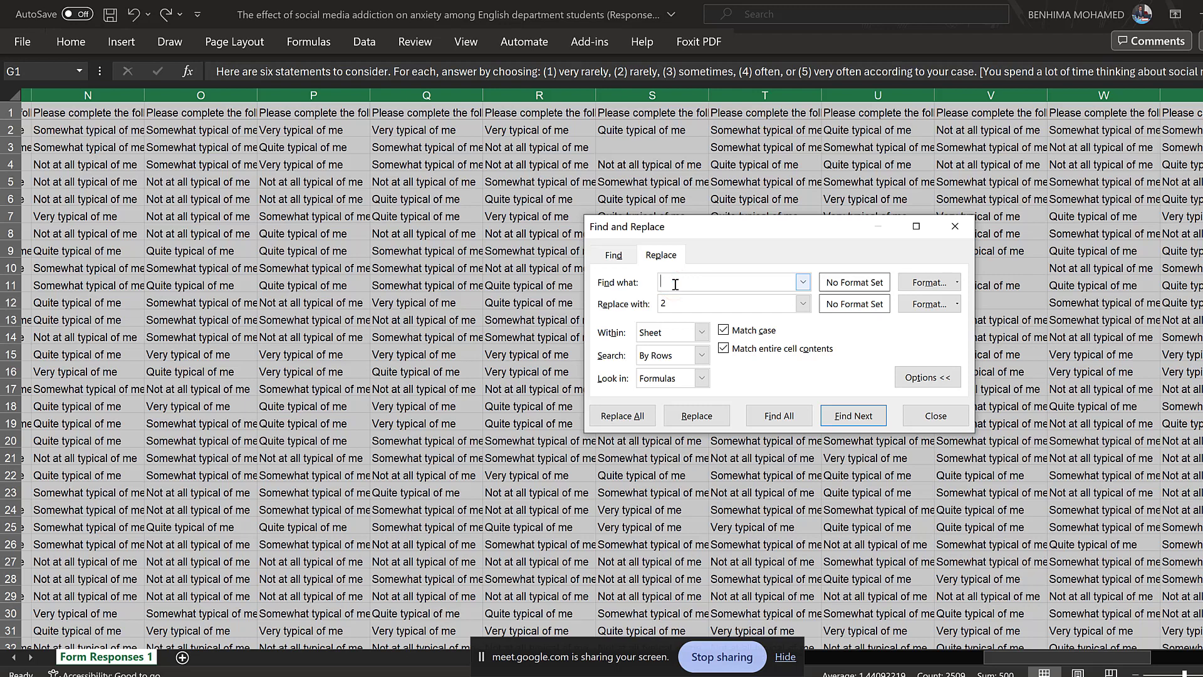
{"action": "left_click", "coordinate": [666, 308]}
{"action": "key", "text": "BackSpace"}
{"action": "type", "text": "3"}
{"action": "left_click", "coordinate": [625, 416]}
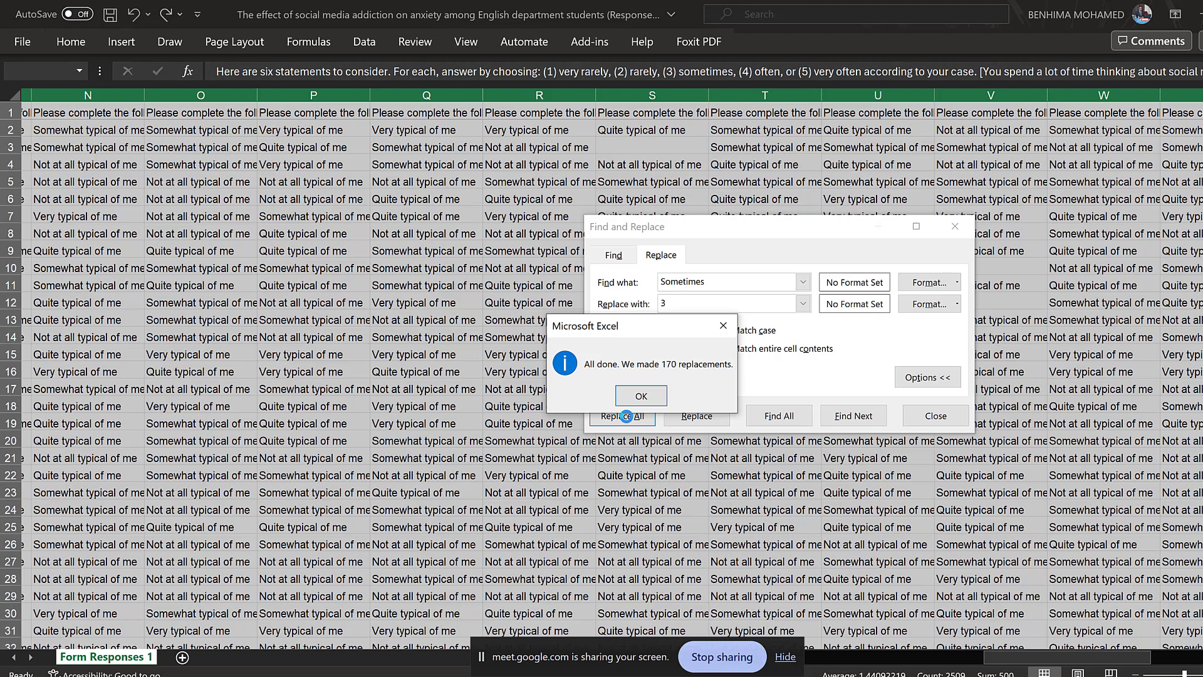
{"action": "left_click", "coordinate": [632, 400]}
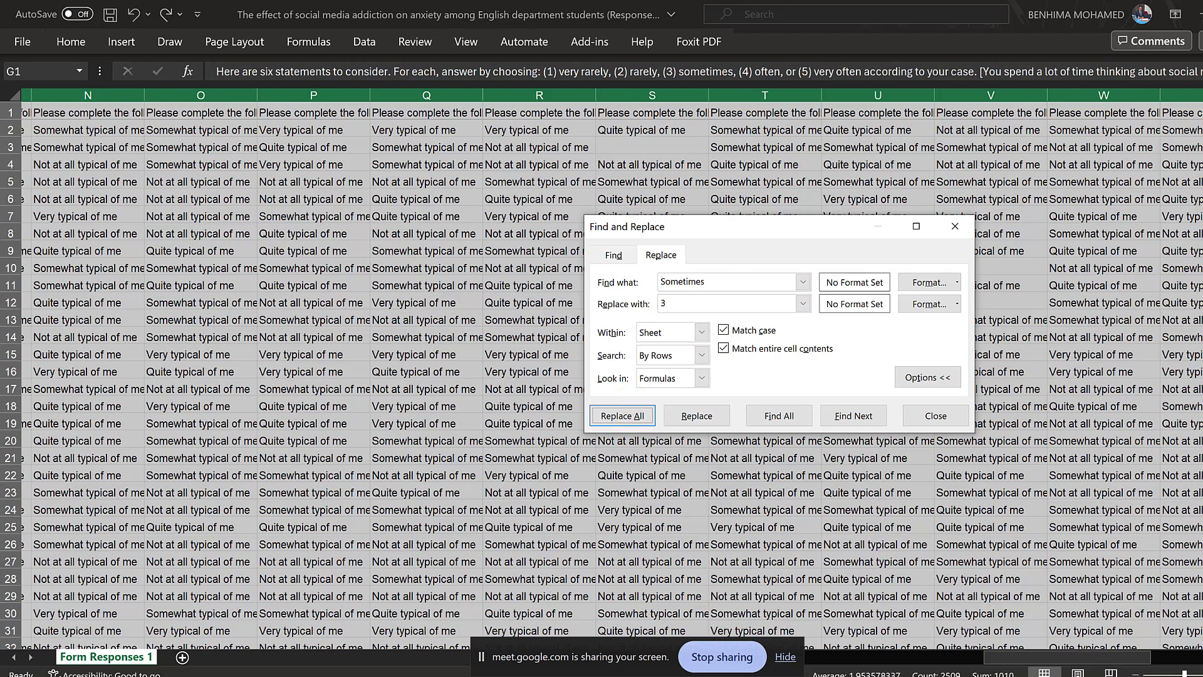
Return to Google Forms and copy the fourth column label, "Often", from the six-statement grid.
{"action": "mouse_move", "coordinate": [720, 664]}
{"action": "left_click", "coordinate": [727, 619]}
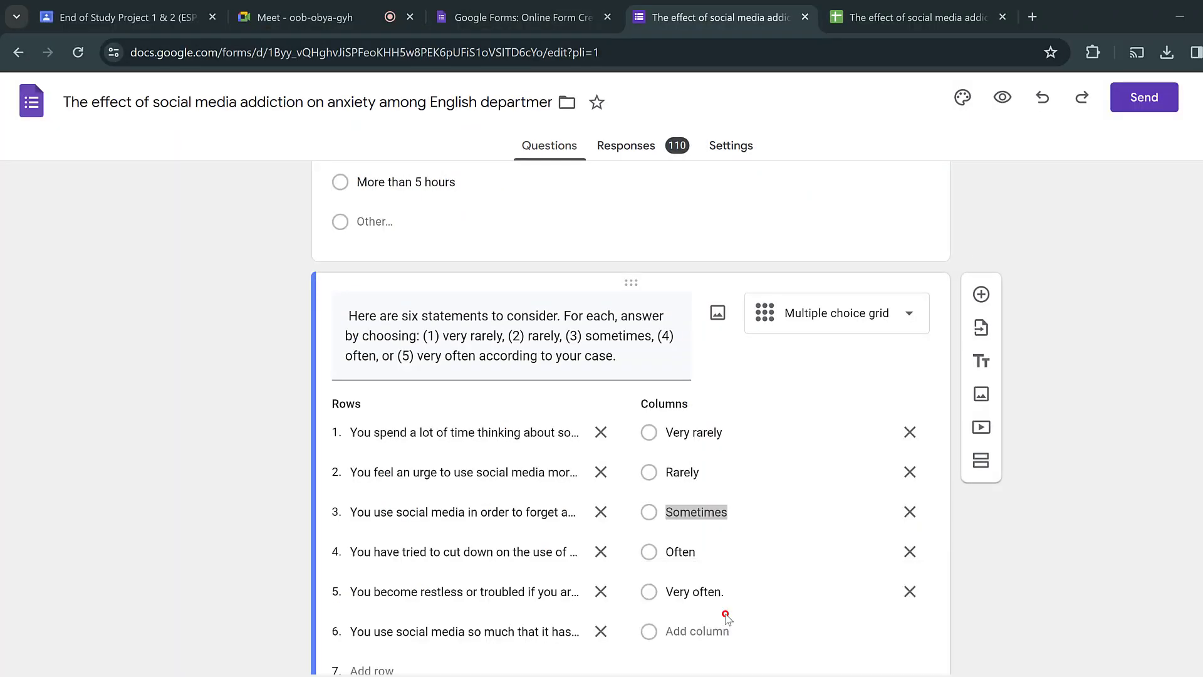
{"action": "double_click", "coordinate": [686, 551]}
{"action": "right_click", "coordinate": [689, 553]}
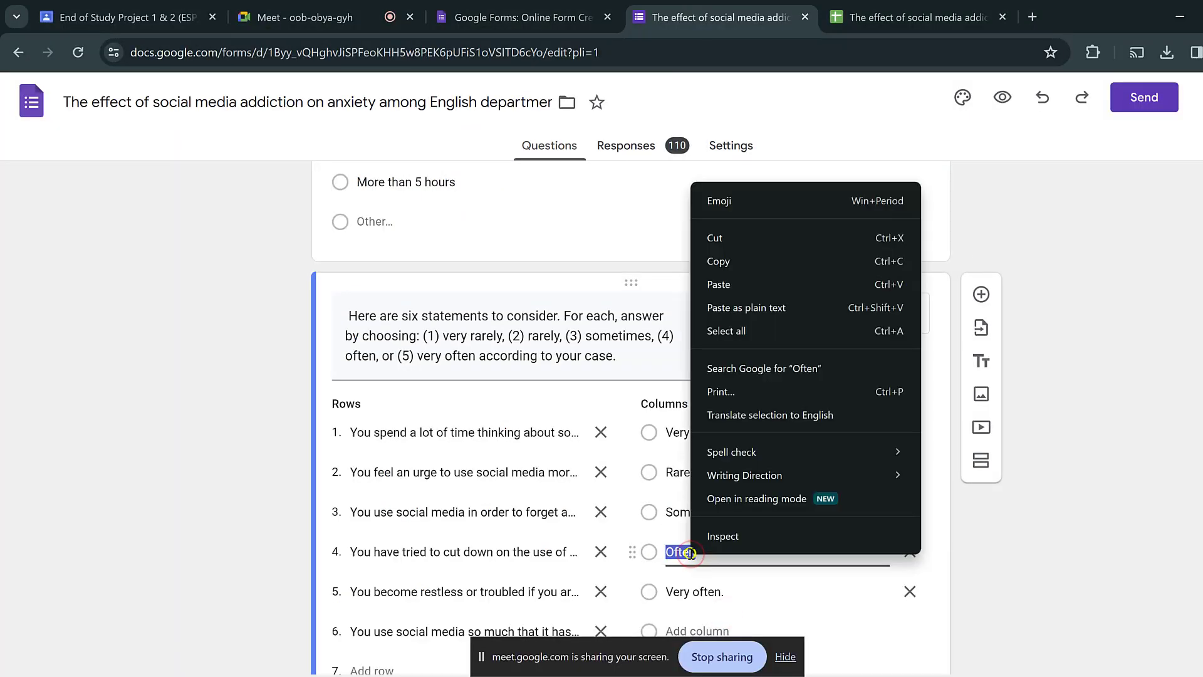
{"action": "left_click", "coordinate": [727, 259]}
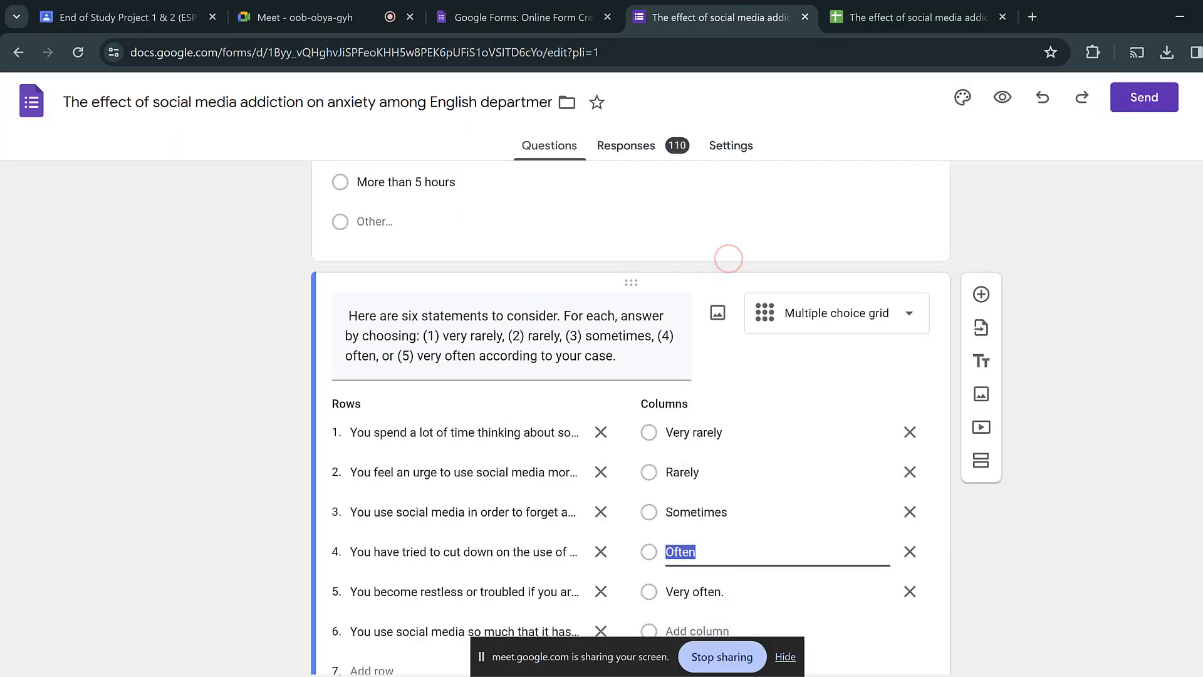
Switch to Excel and replace every "Often" in the selected columns with 4.
{"action": "key", "text": "alt+Tab"}
{"action": "left_click", "coordinate": [688, 283]}
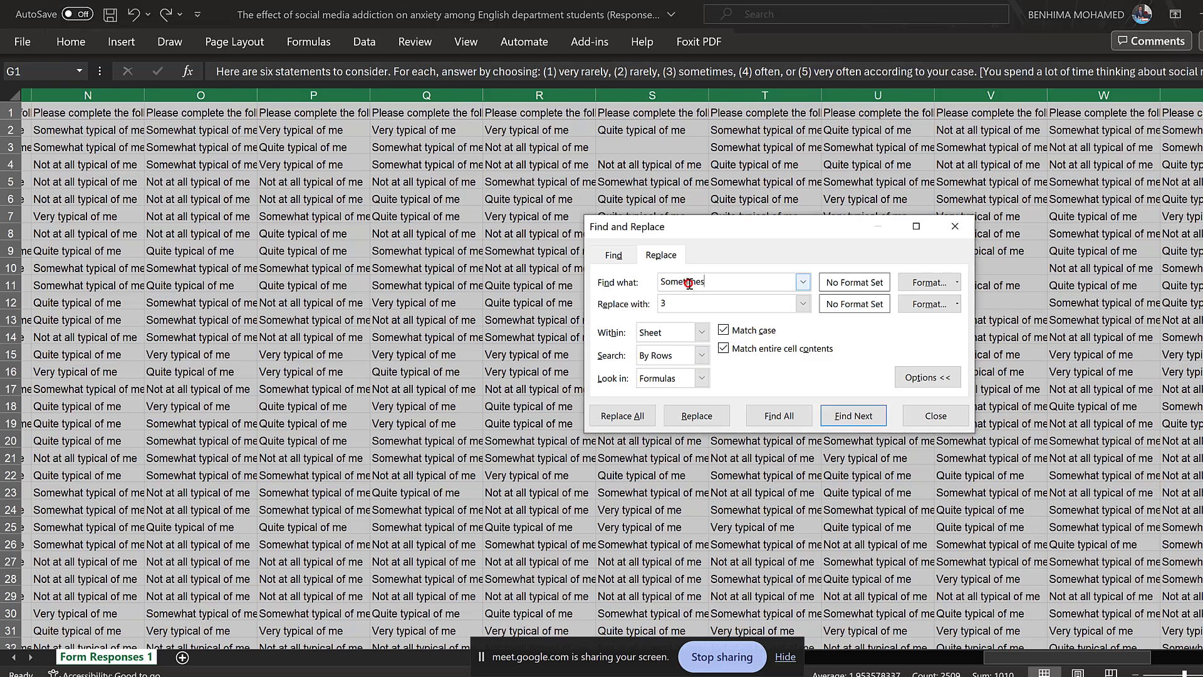
{"action": "key", "text": "Delete"}
{"action": "key", "text": "Delete"}
{"action": "left_click", "coordinate": [731, 301]}
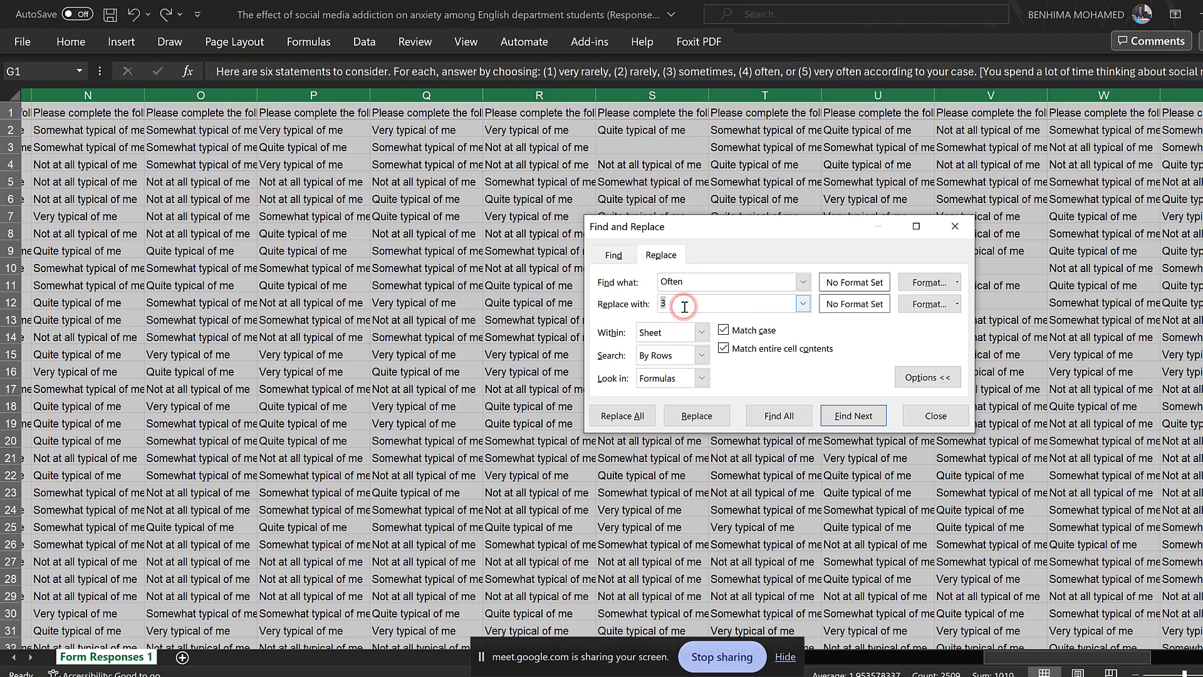
{"action": "type", "text": "4"}
{"action": "left_click", "coordinate": [641, 416]}
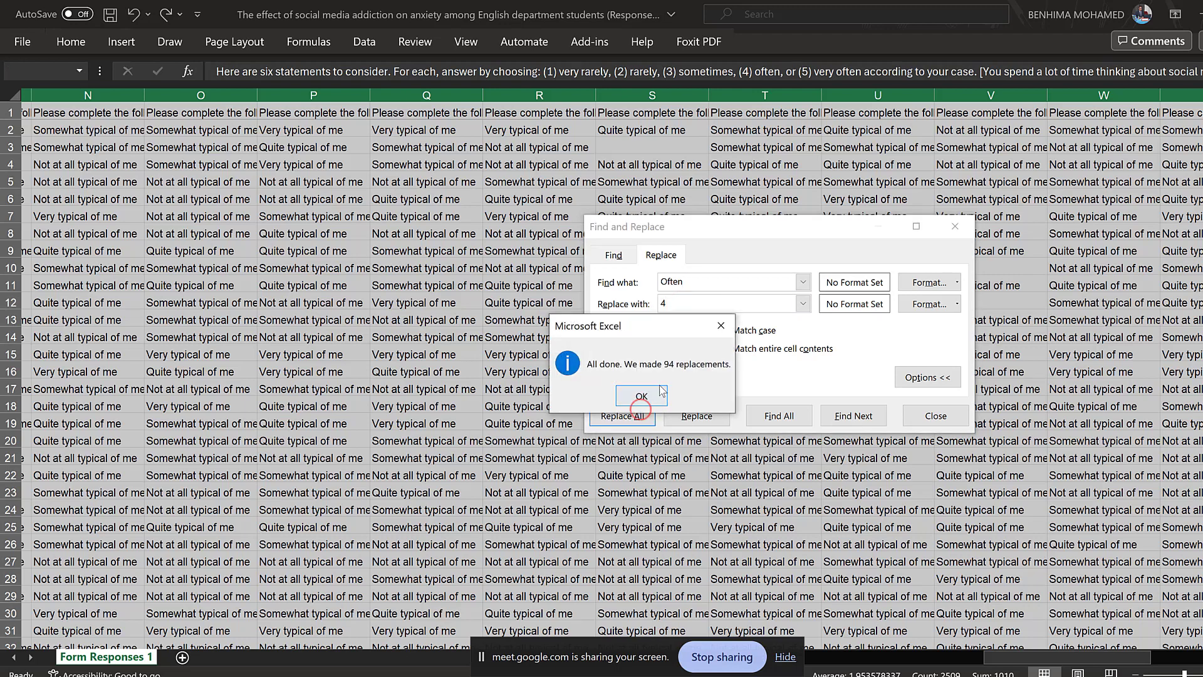
{"action": "left_click", "coordinate": [650, 396]}
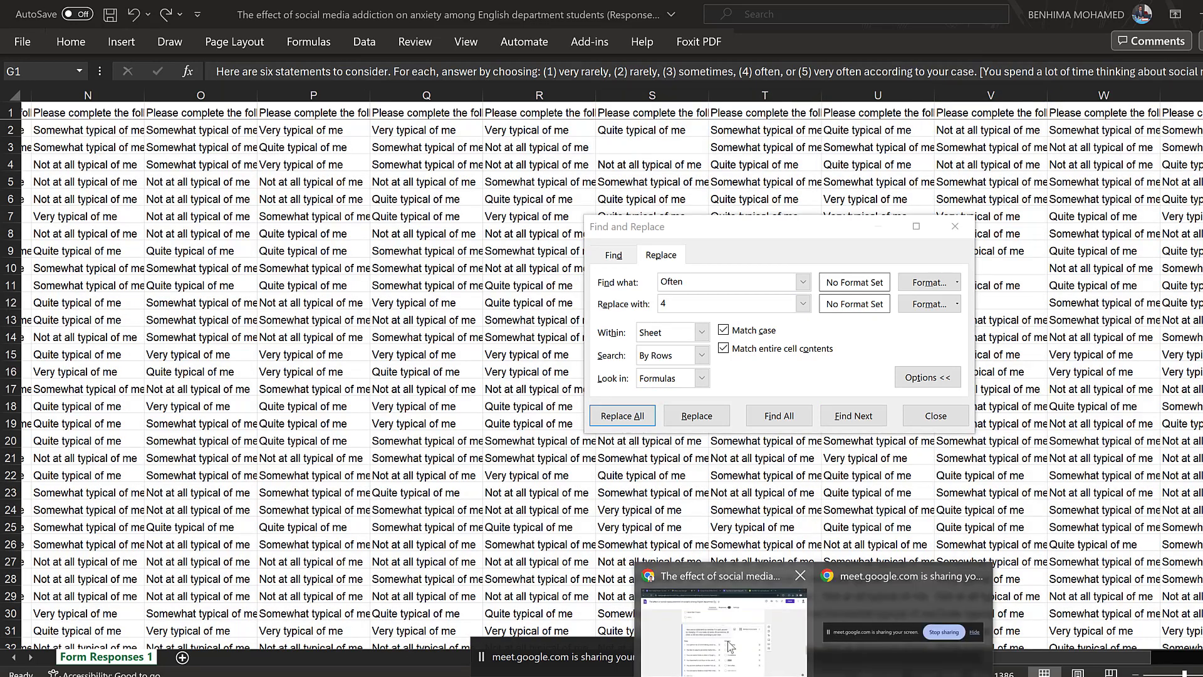
Return to Google Forms and copy the fifth column label, "Very often.", from the six-statement grid.
{"action": "left_click", "coordinate": [729, 640]}
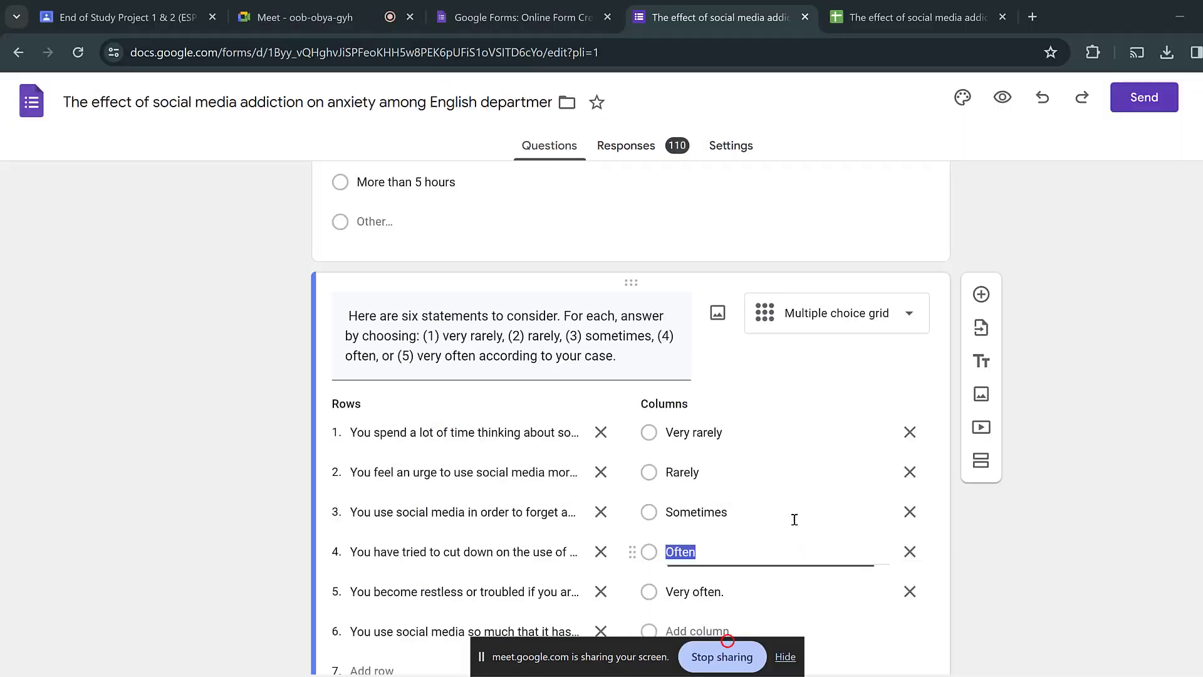
{"action": "triple_click", "coordinate": [695, 589]}
{"action": "key", "text": "ctrl+c"}
{"action": "right_click", "coordinate": [691, 589]}
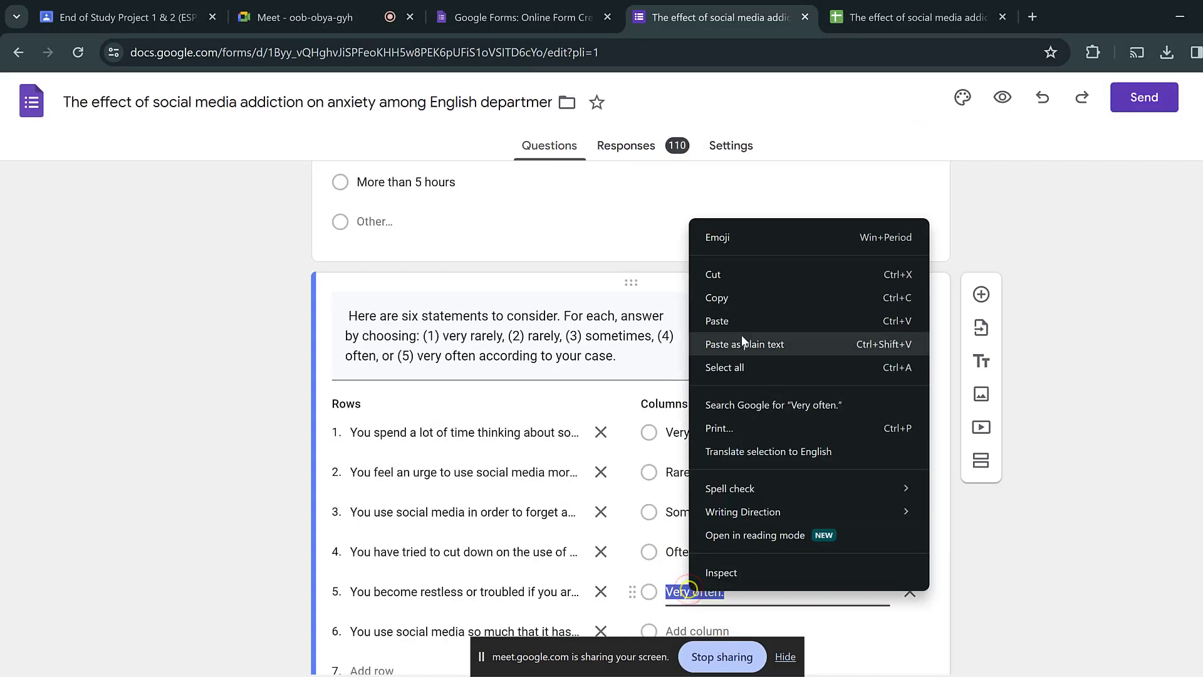
{"action": "left_click", "coordinate": [733, 303]}
Switch to Excel and set up Find and Replace to search for "Very often" with 5 as the replacement.
{"action": "key", "text": "alt+Tab"}
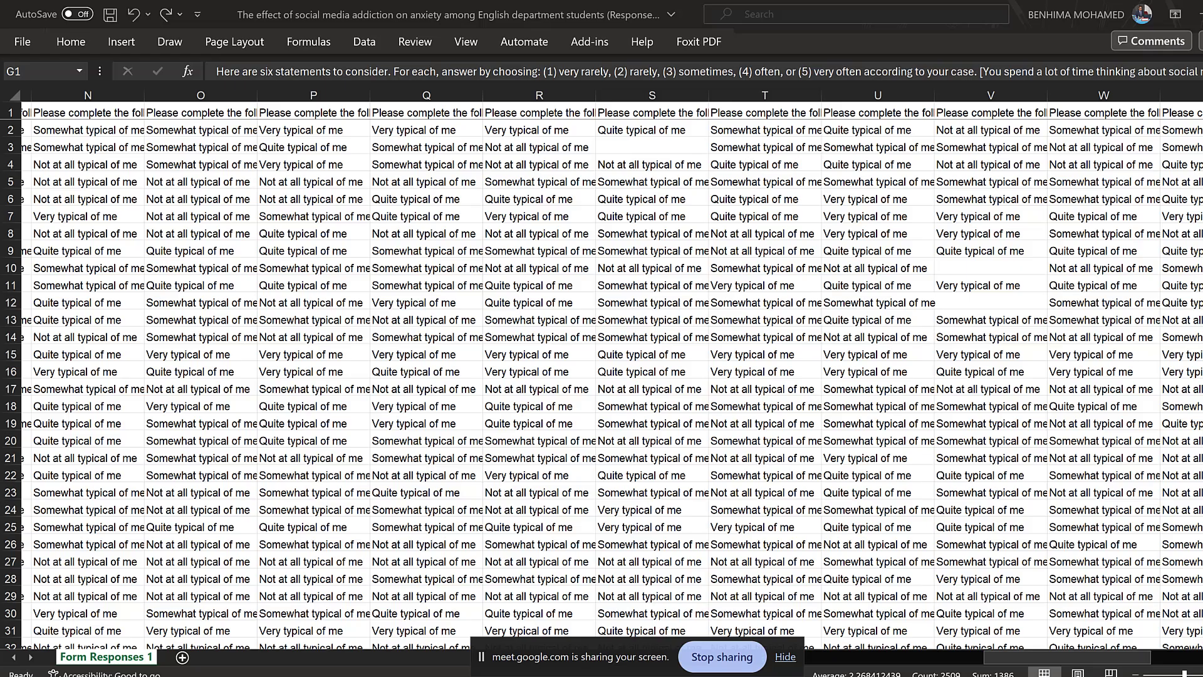
{"action": "key", "text": "ctrl+h"}
{"action": "double_click", "coordinate": [674, 281]}
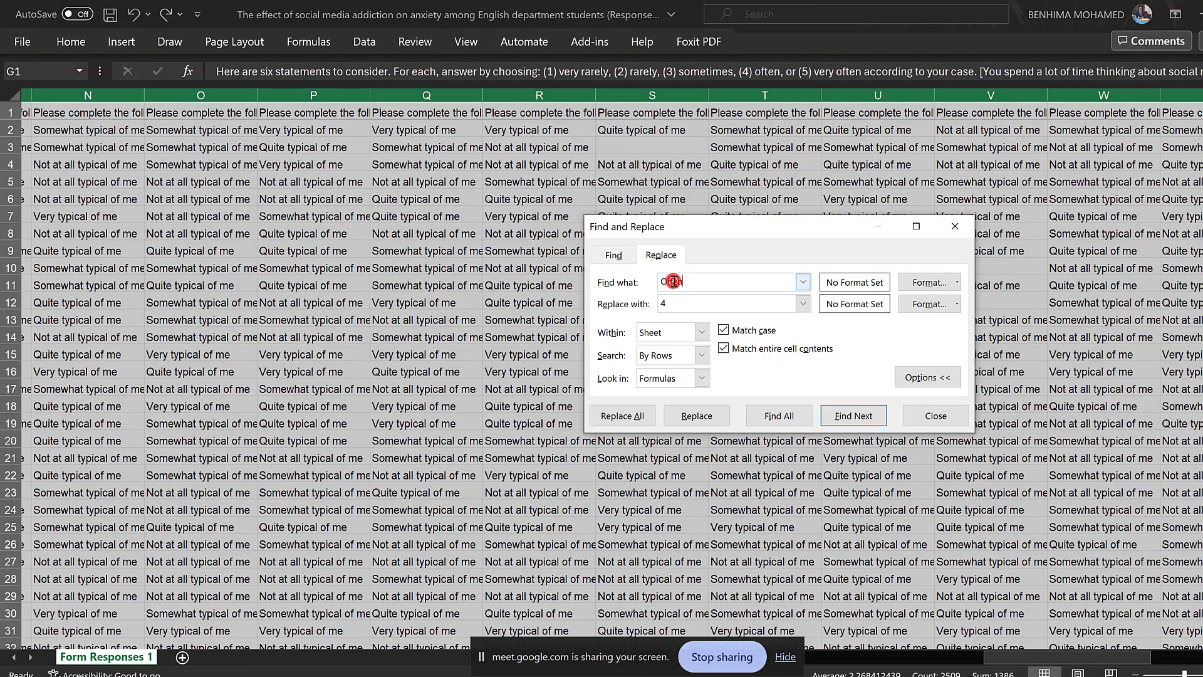
{"action": "key", "text": "ctrl+v"}
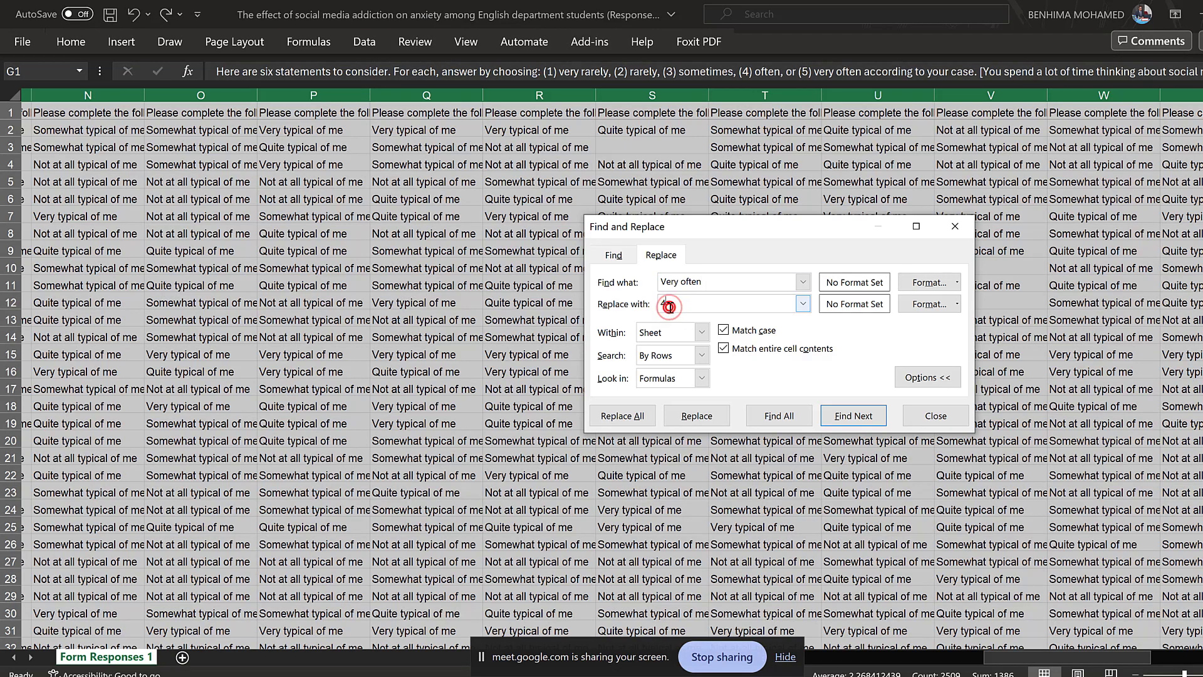
{"action": "double_click", "coordinate": [668, 304]}
{"action": "type", "text": "5"}
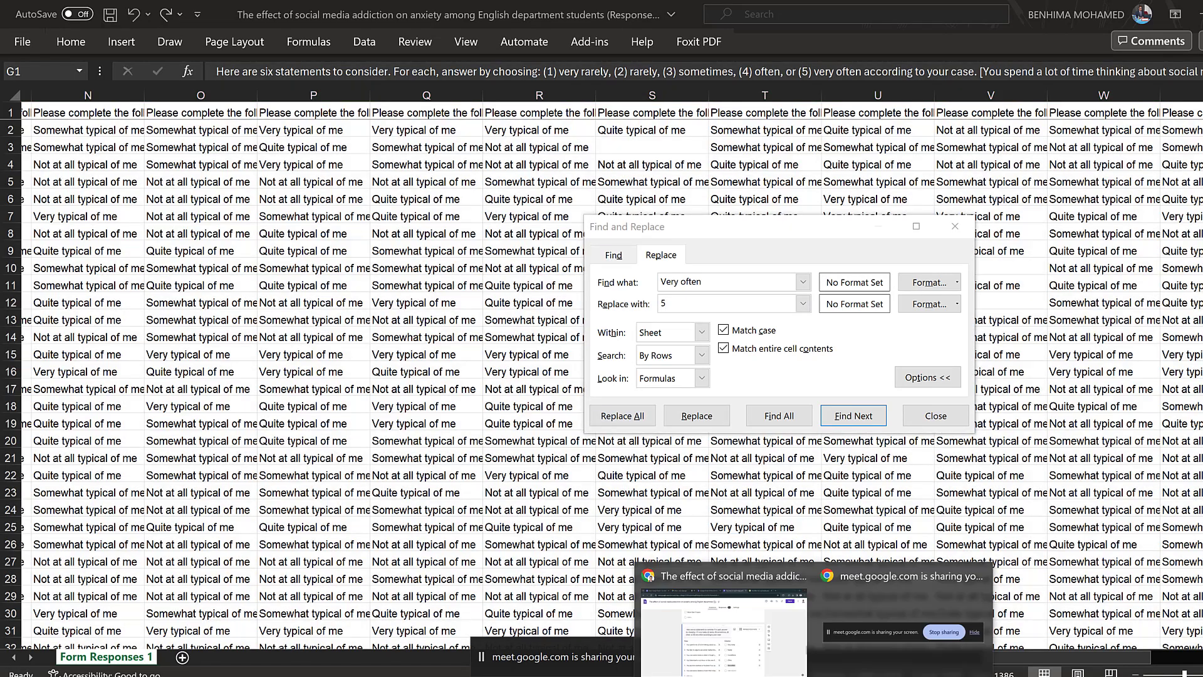
Go back to Google Forms and copy the "Very often." label again, including its final period.
{"action": "left_click", "coordinate": [730, 607]}
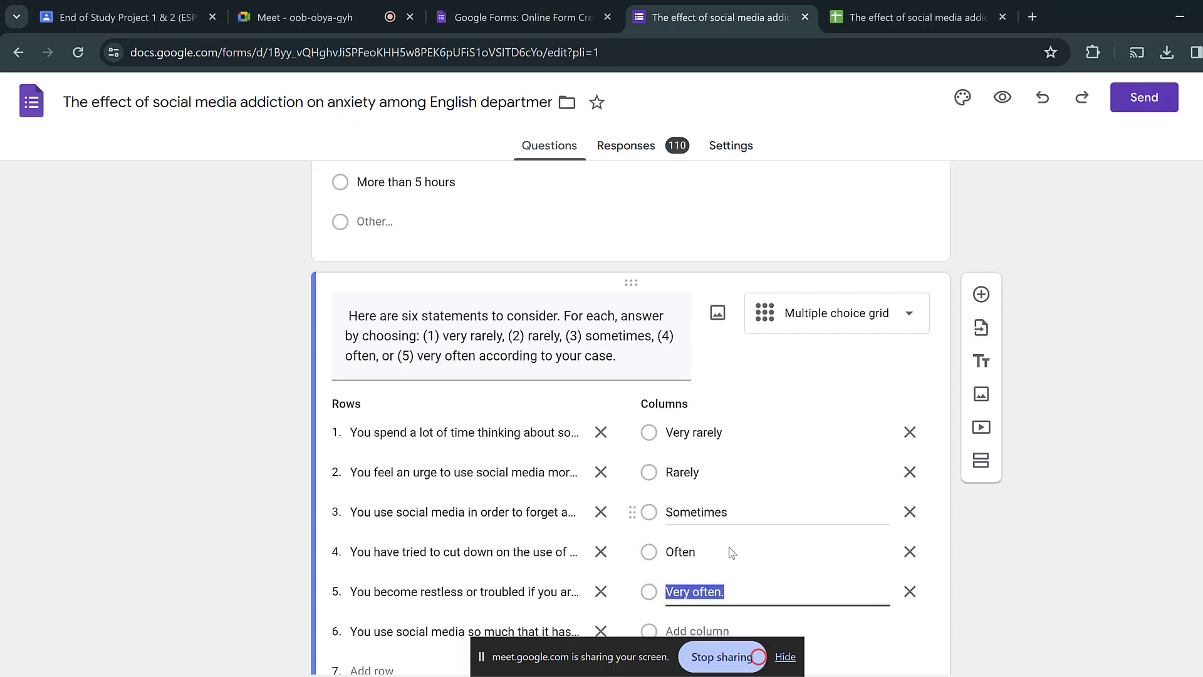
{"action": "right_click", "coordinate": [710, 593]}
{"action": "left_click", "coordinate": [742, 307]}
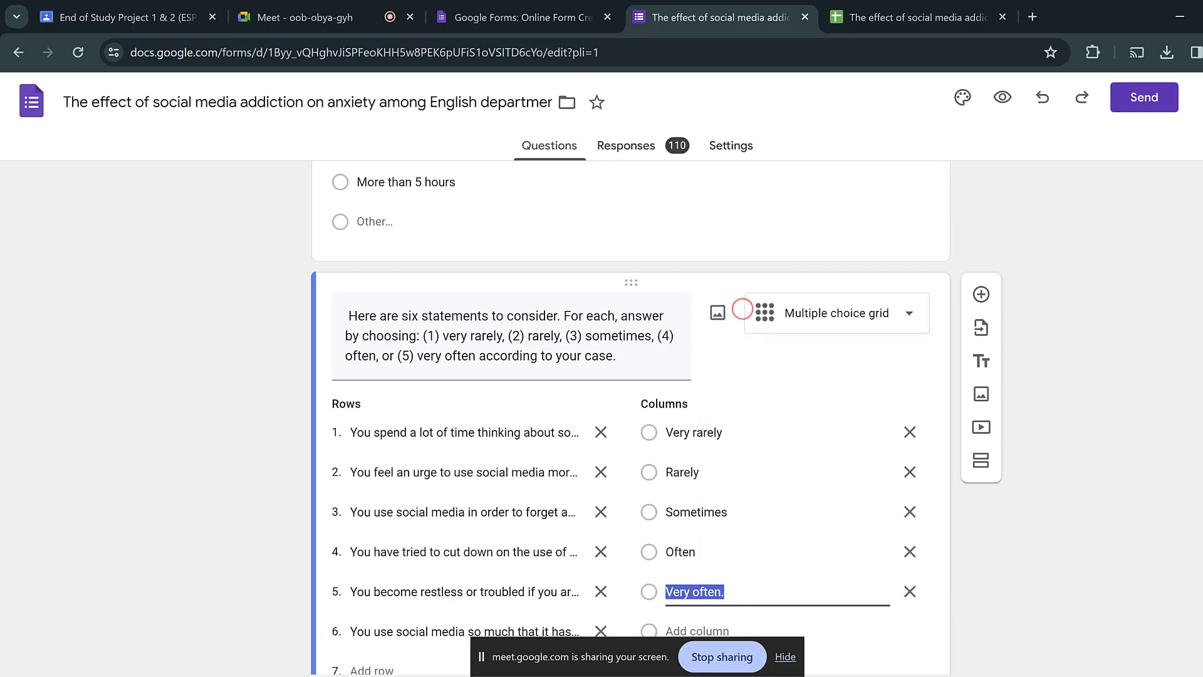
Switch to Excel, correct the search text to "Very often." and replace every match in the selected columns with 5.
{"action": "key", "text": "alt+Tab"}
{"action": "double_click", "coordinate": [704, 281]}
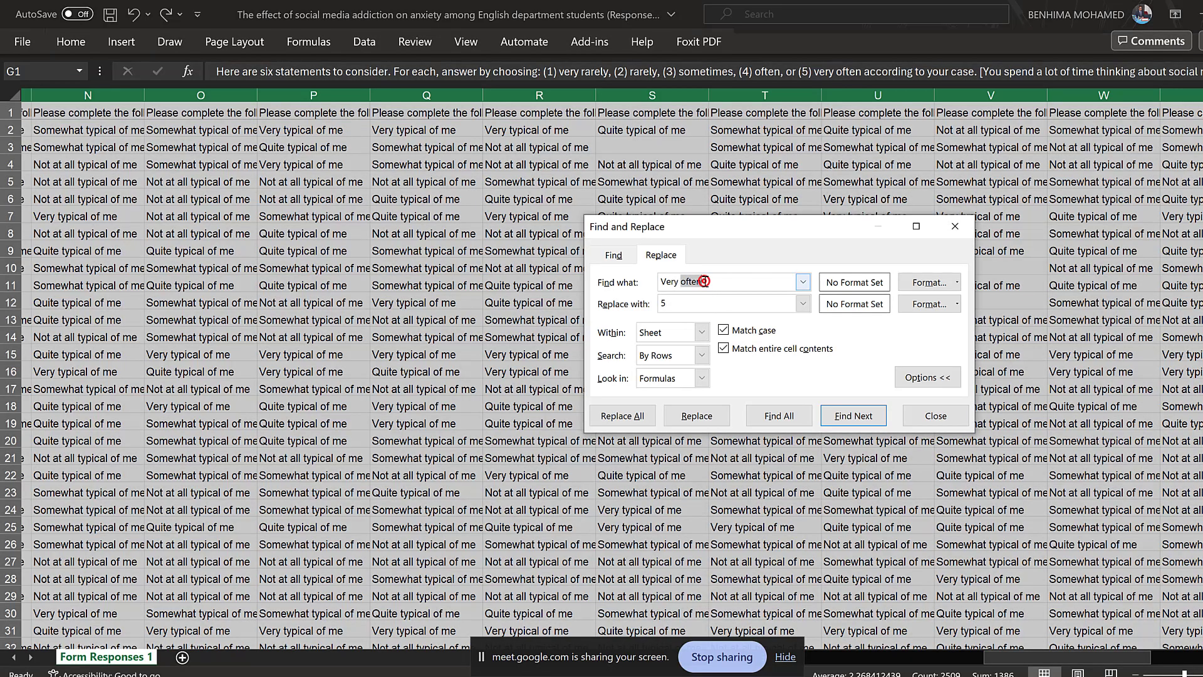
{"action": "left_click", "coordinate": [704, 281]}
{"action": "key", "text": "BackSpace"}
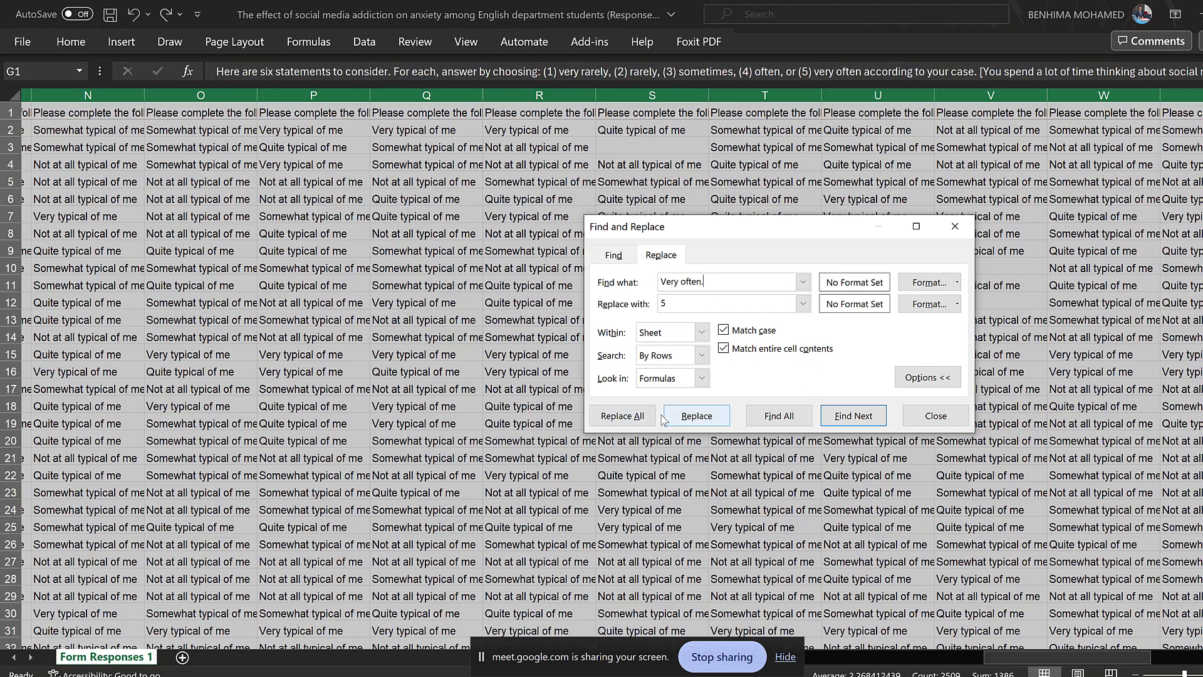
{"action": "left_click", "coordinate": [640, 416]}
{"action": "left_click", "coordinate": [642, 395]}
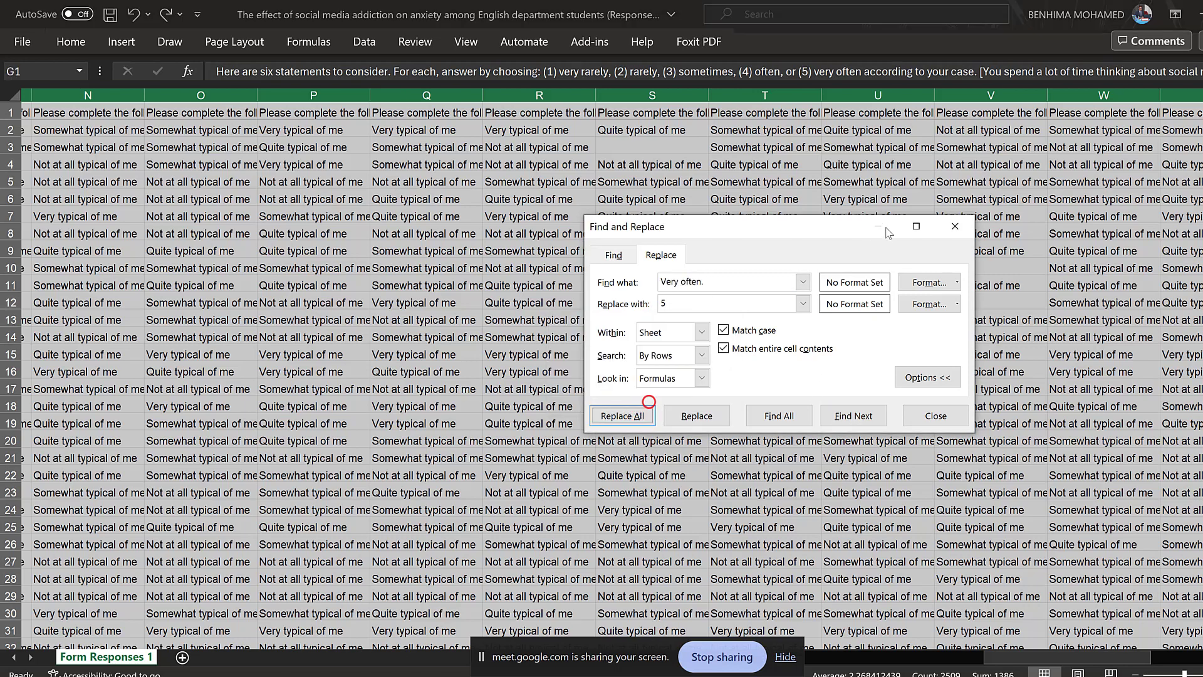
Close Find and Replace and check the numeric codes down all rows of the six-statement columns.
{"action": "left_click", "coordinate": [947, 225]}
{"action": "left_click_drag", "start_coordinate": [1050, 655], "coordinate": [887, 656]}
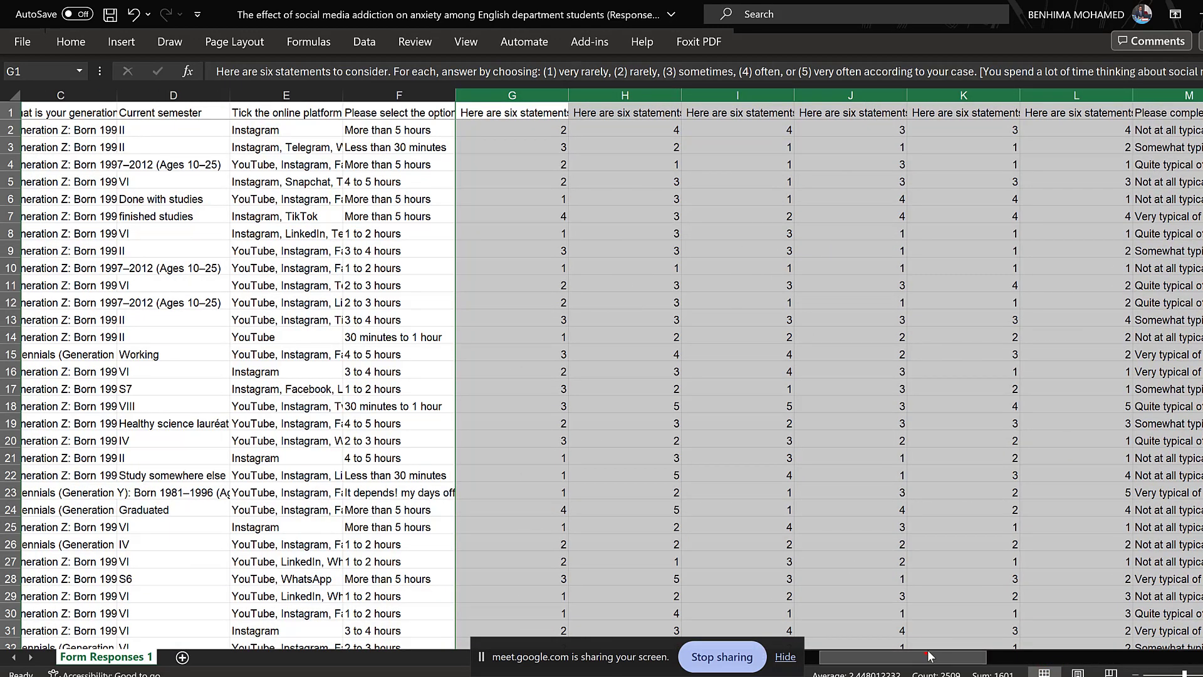
{"action": "left_click_drag", "start_coordinate": [929, 656], "coordinate": [1010, 656]}
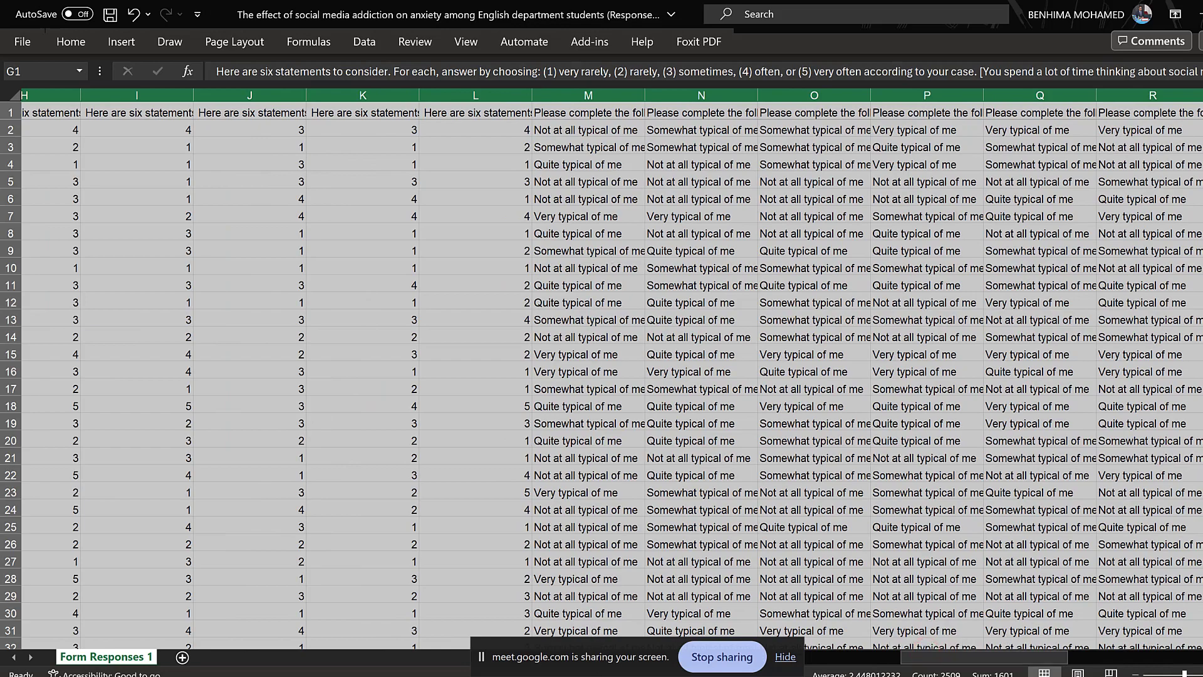
{"action": "scroll", "coordinate": [601, 376], "scroll_direction": "down", "scroll_amount": 4}
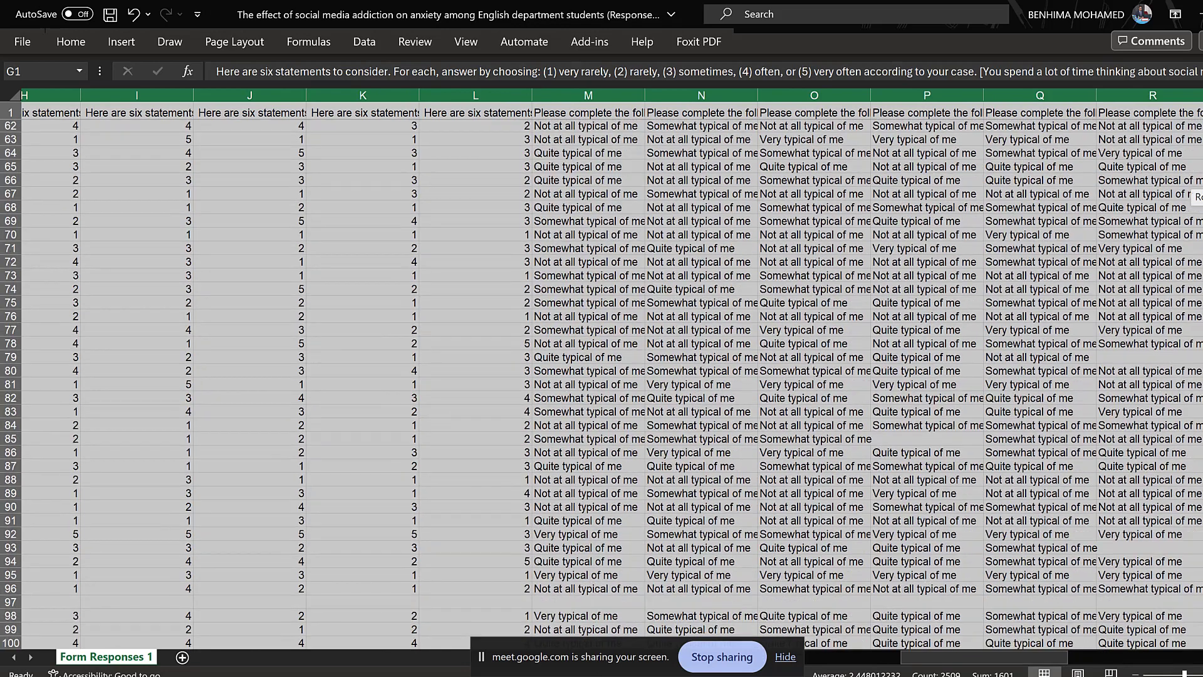
{"action": "scroll", "coordinate": [602, 376], "scroll_direction": "down", "scroll_amount": 20}
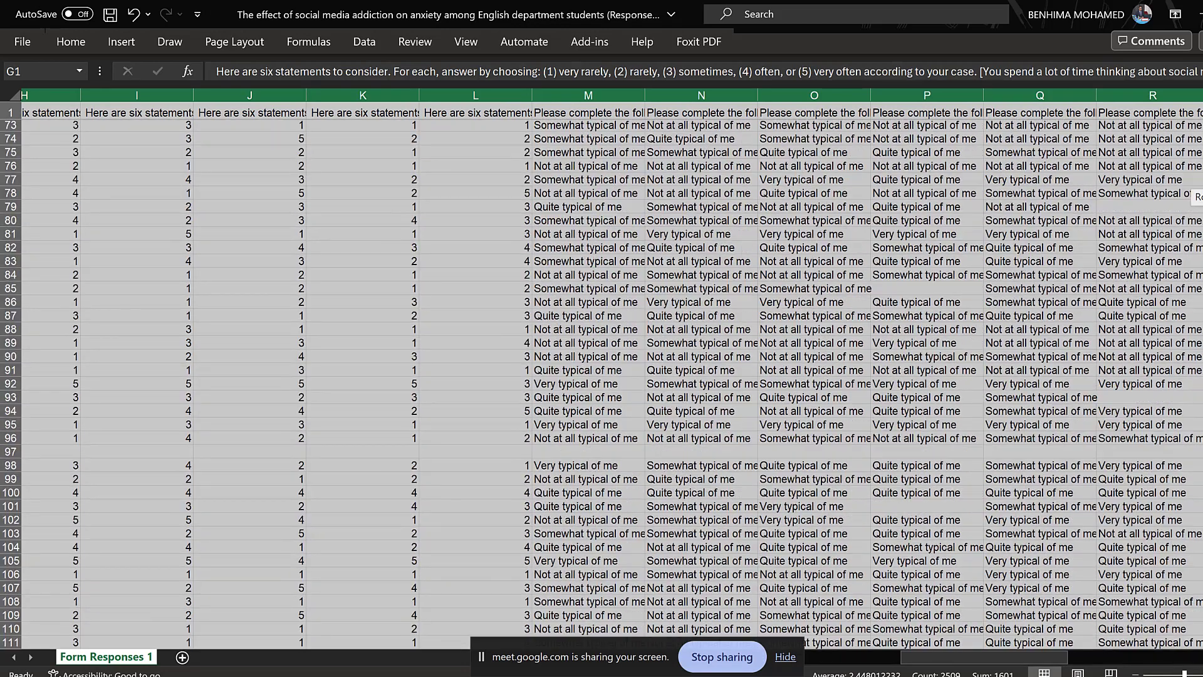
{"action": "scroll", "coordinate": [601, 376], "scroll_direction": "up", "scroll_amount": 20}
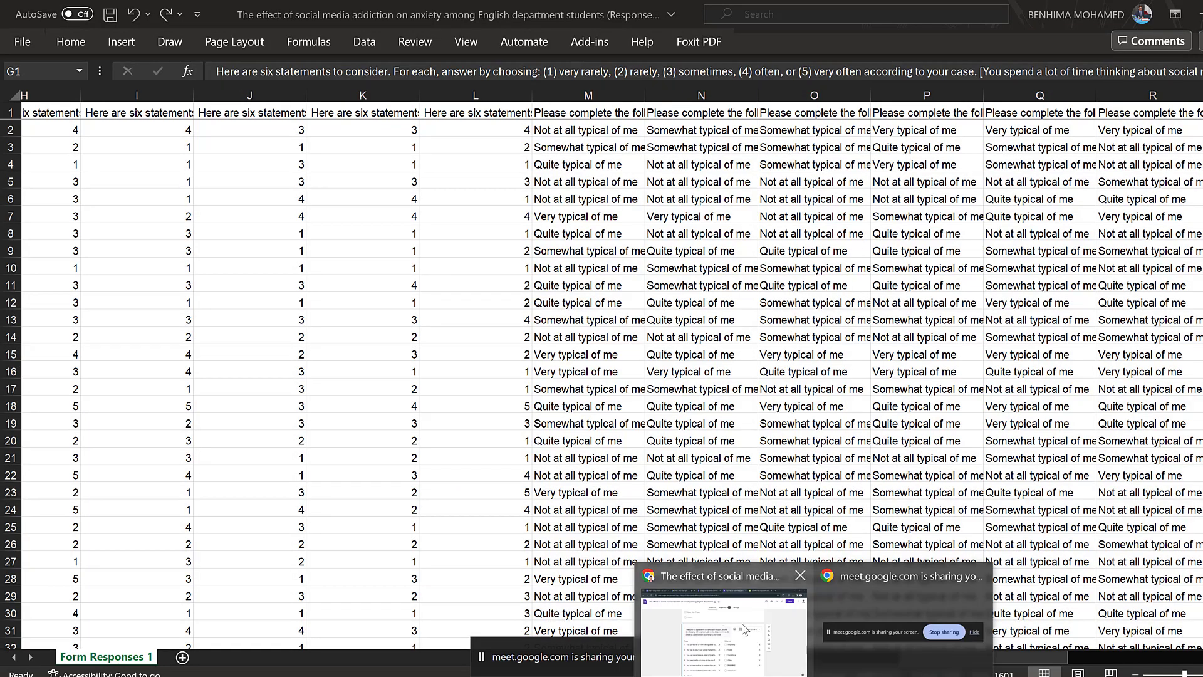
In Google Forms, copy "Not at all typical of me" from the four-point scale question's text and switch back to Excel.
{"action": "left_click", "coordinate": [742, 622]}
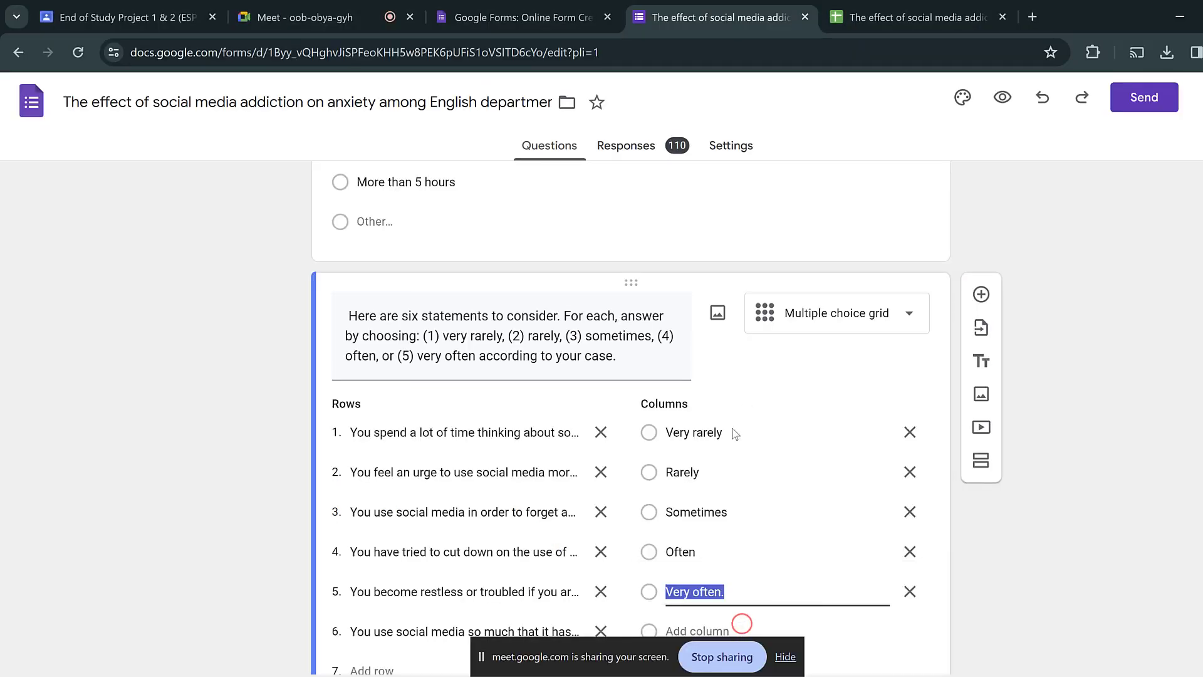
{"action": "scroll", "coordinate": [735, 434], "scroll_direction": "down", "scroll_amount": 1}
{"action": "scroll", "coordinate": [695, 495], "scroll_direction": "down", "scroll_amount": 6}
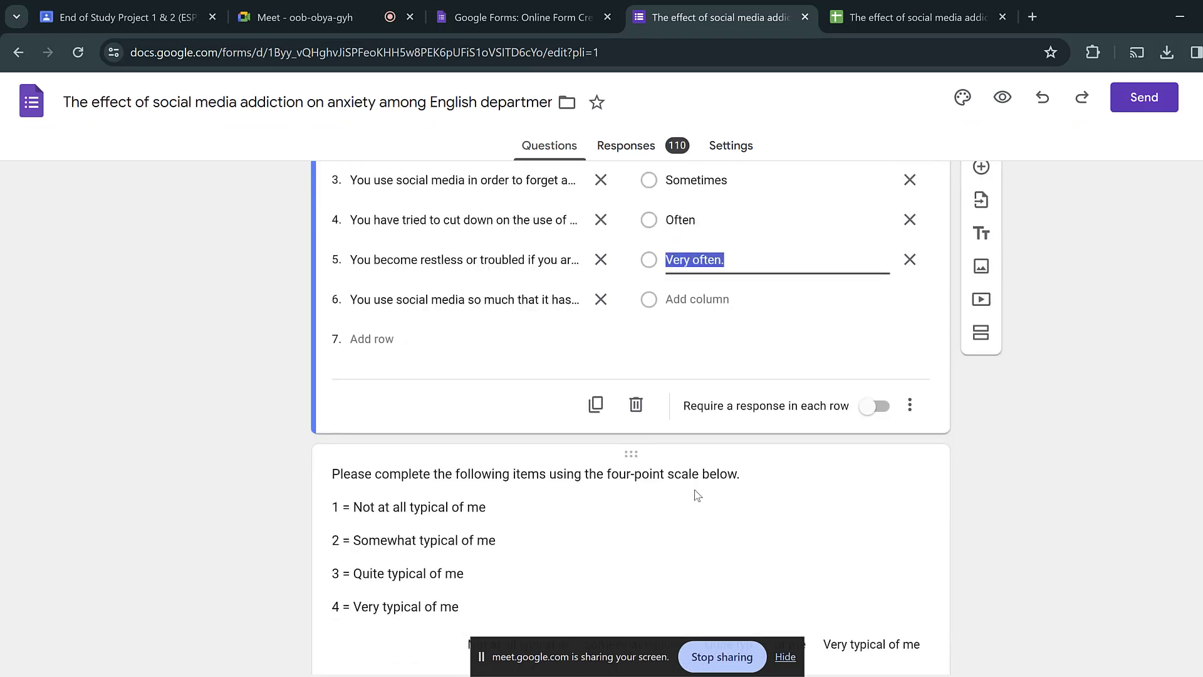
{"action": "left_click", "coordinate": [408, 262]}
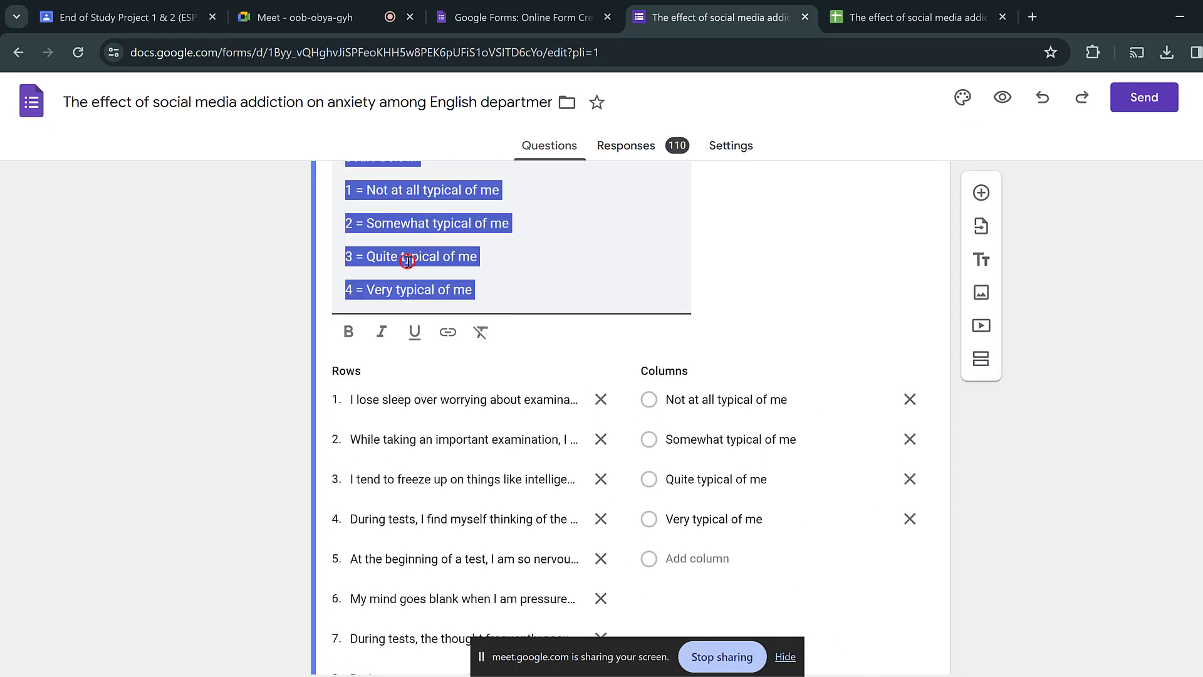
{"action": "left_click_drag", "start_coordinate": [503, 439], "coordinate": [368, 439]}
{"action": "right_click", "coordinate": [371, 439]}
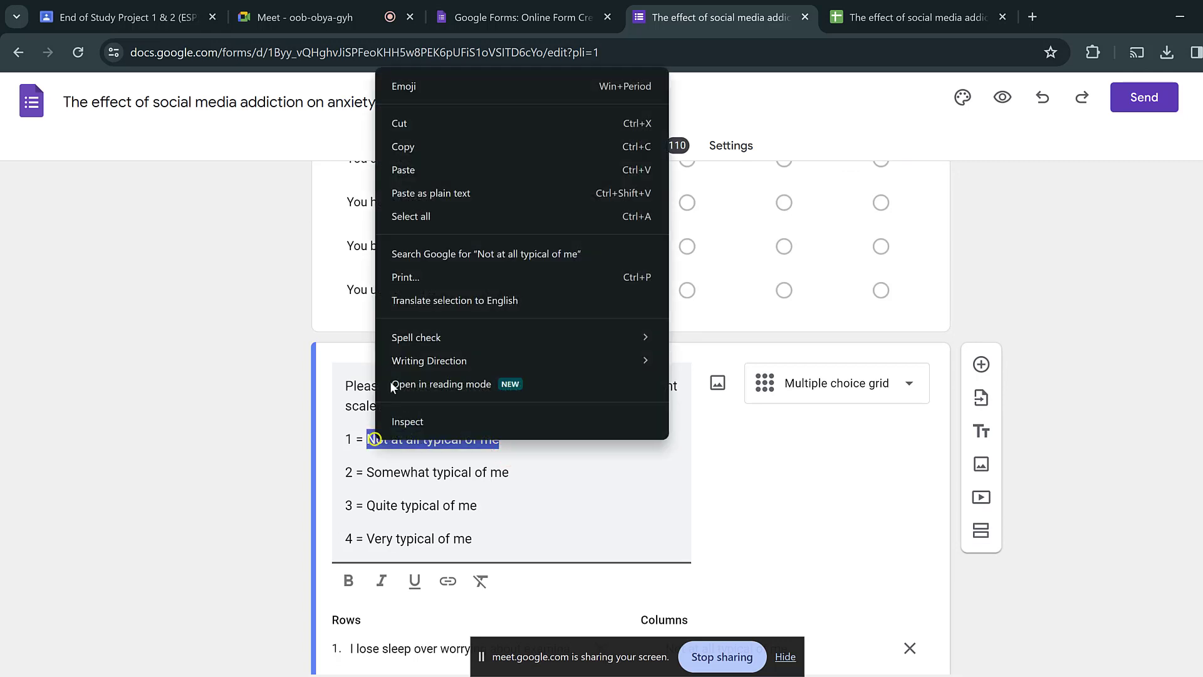
{"action": "left_click", "coordinate": [425, 142]}
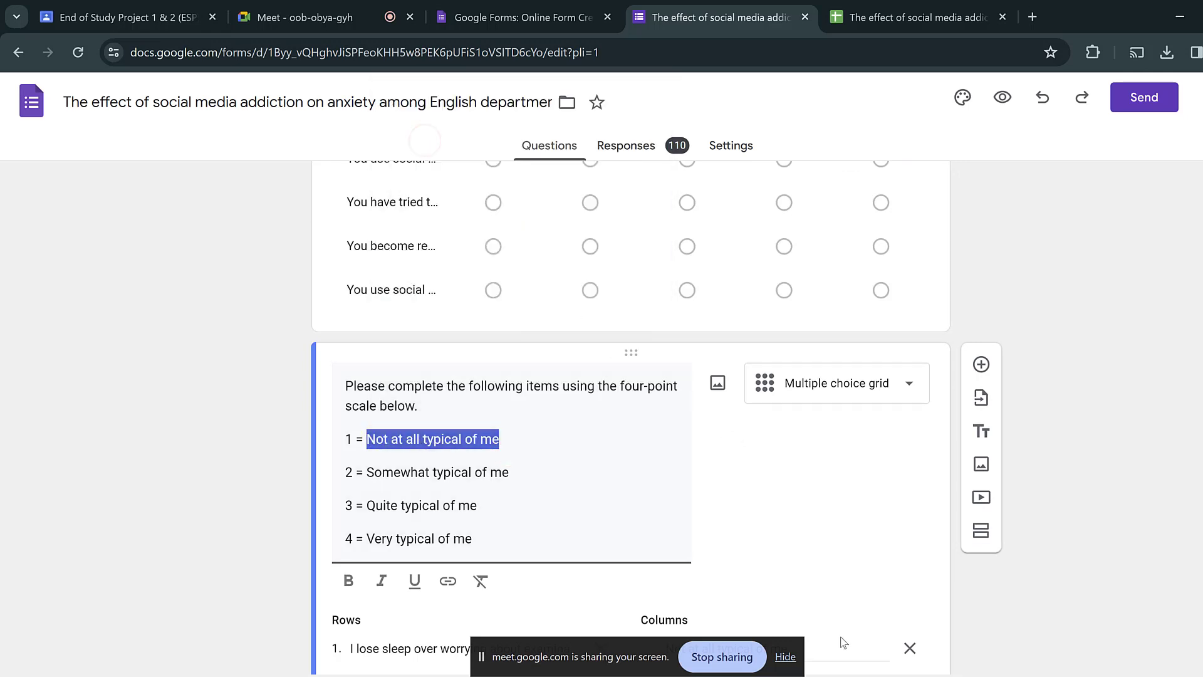
{"action": "left_click", "coordinate": [502, 617]}
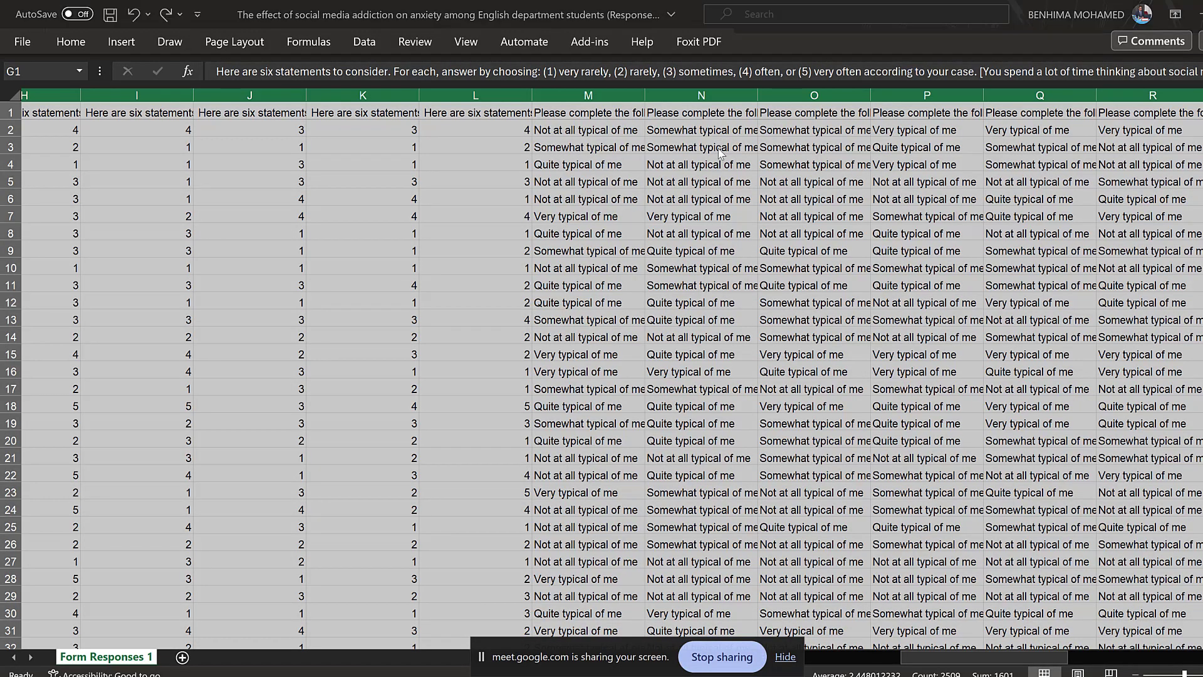
With Find and Replace, replace every "Not at all typical of me" in the selected columns with 1.
{"action": "key", "text": "ctrl+h"}
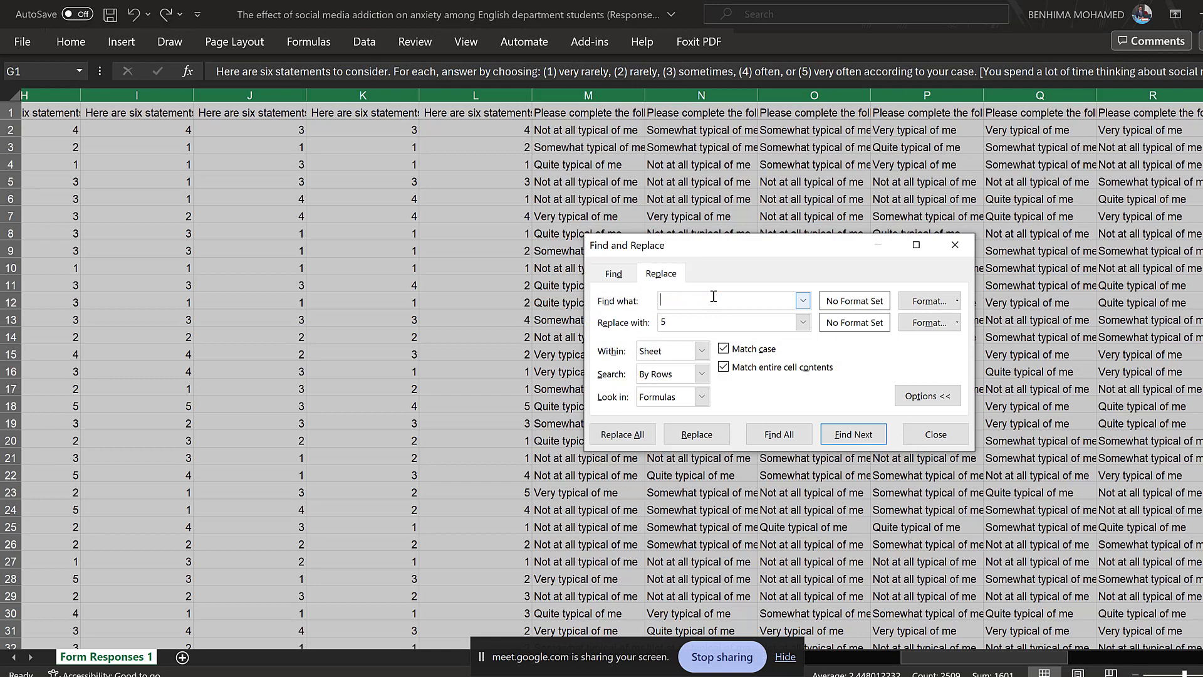
{"action": "key", "text": "ctrl+v"}
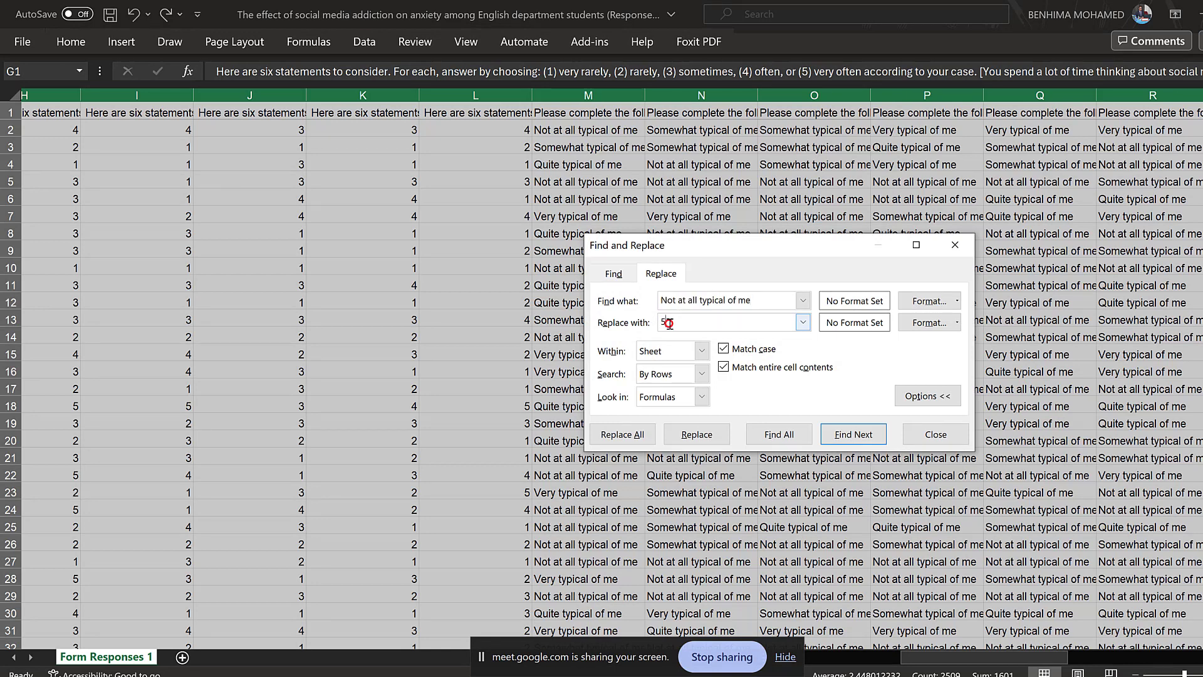
{"action": "key", "text": "BackSpace"}
{"action": "type", "text": "1"}
{"action": "left_click", "coordinate": [622, 435]}
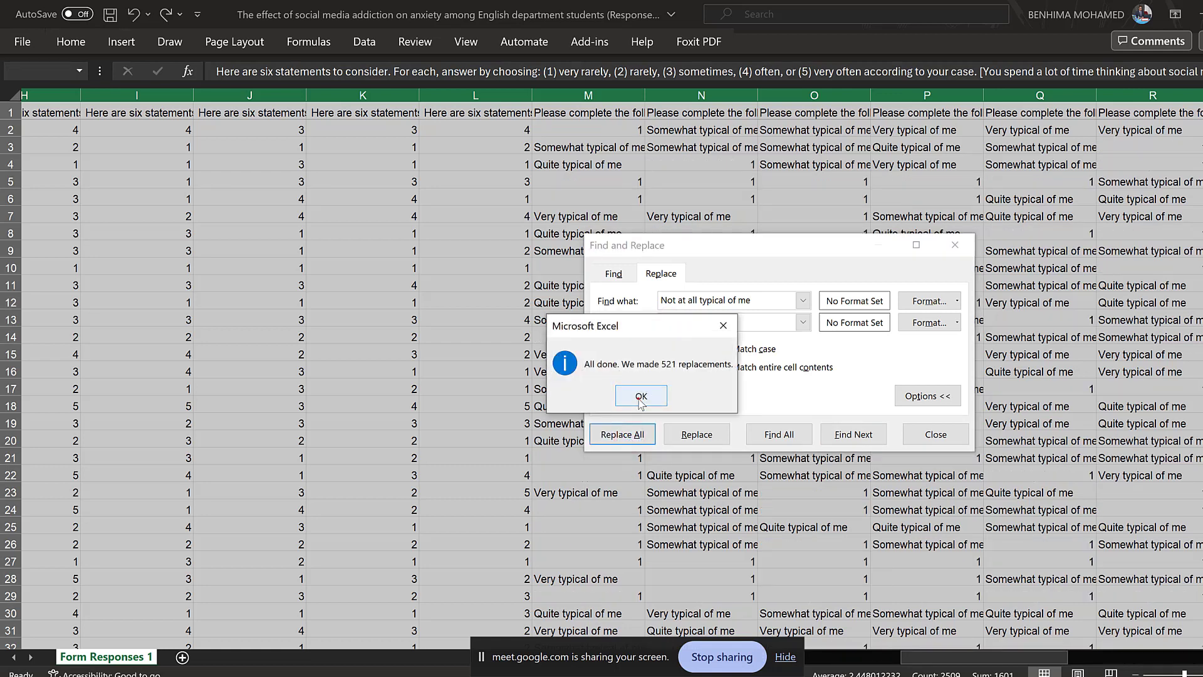
{"action": "left_click", "coordinate": [639, 397]}
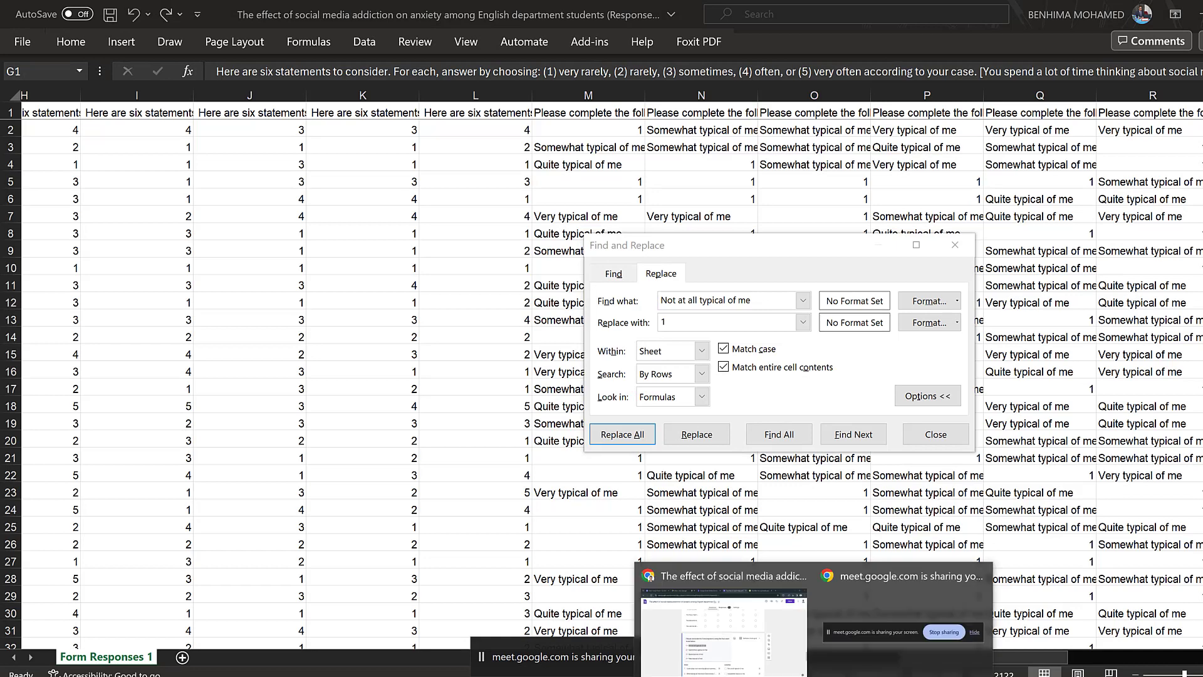
Switch to Google Forms, copy "Somewhat typical of me" from the four-point scale text and return to Excel.
{"action": "left_click", "coordinate": [750, 642]}
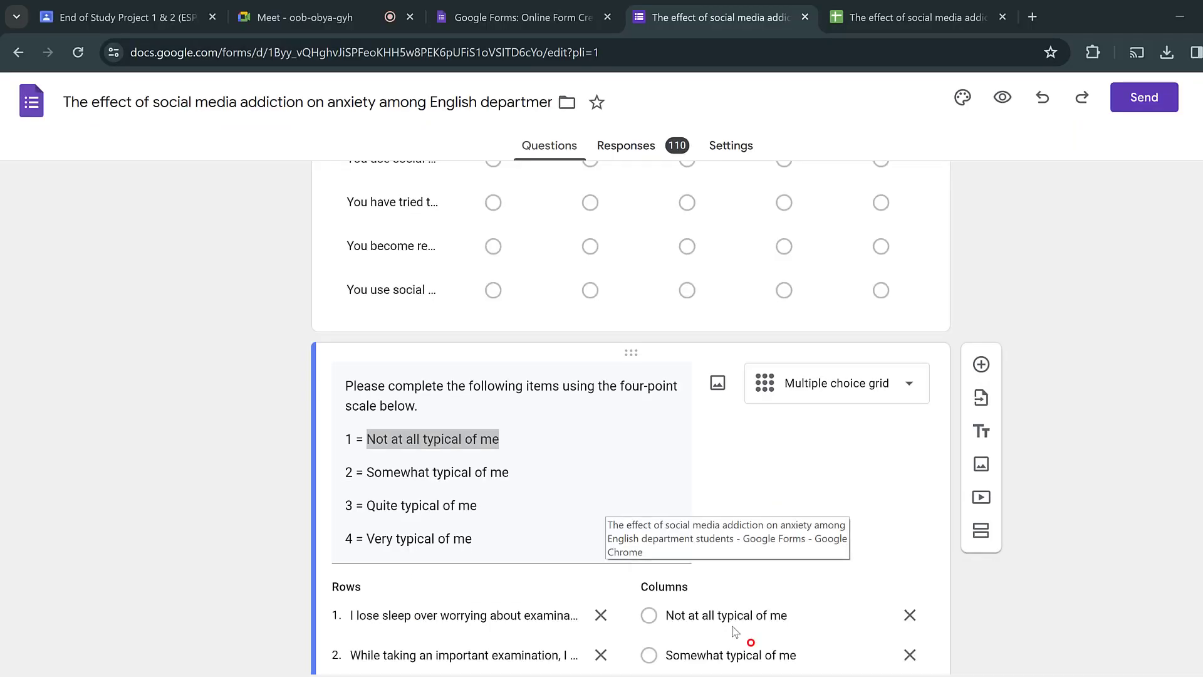
{"action": "left_click", "coordinate": [507, 473]}
{"action": "left_click_drag", "start_coordinate": [507, 474], "coordinate": [372, 475]}
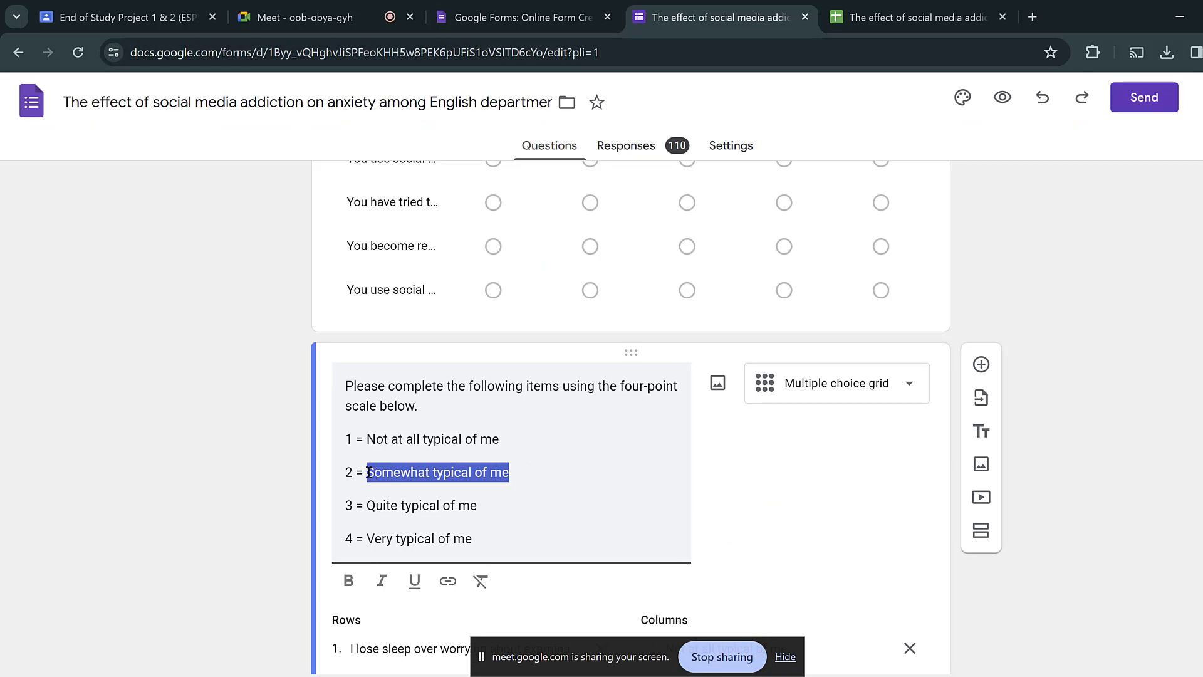
{"action": "left_click", "coordinate": [527, 611]}
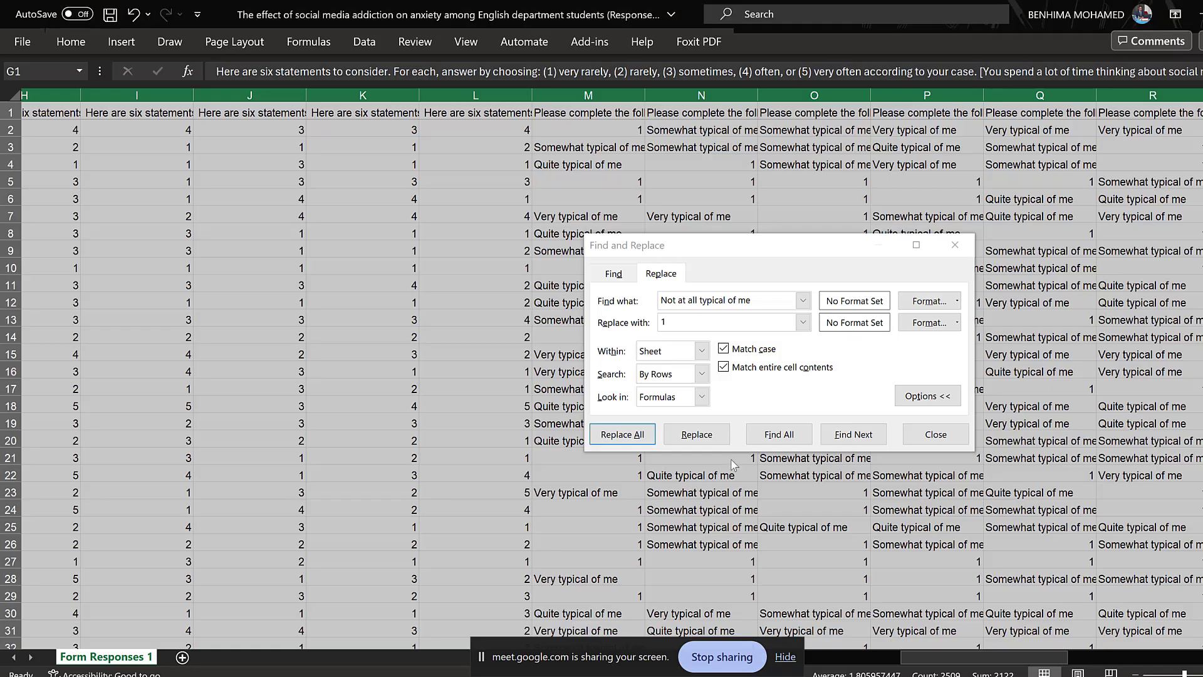
Replace every "Somewhat typical of me" in the selected columns with 2.
{"action": "left_click", "coordinate": [734, 303]}
{"action": "left_click", "coordinate": [760, 301]}
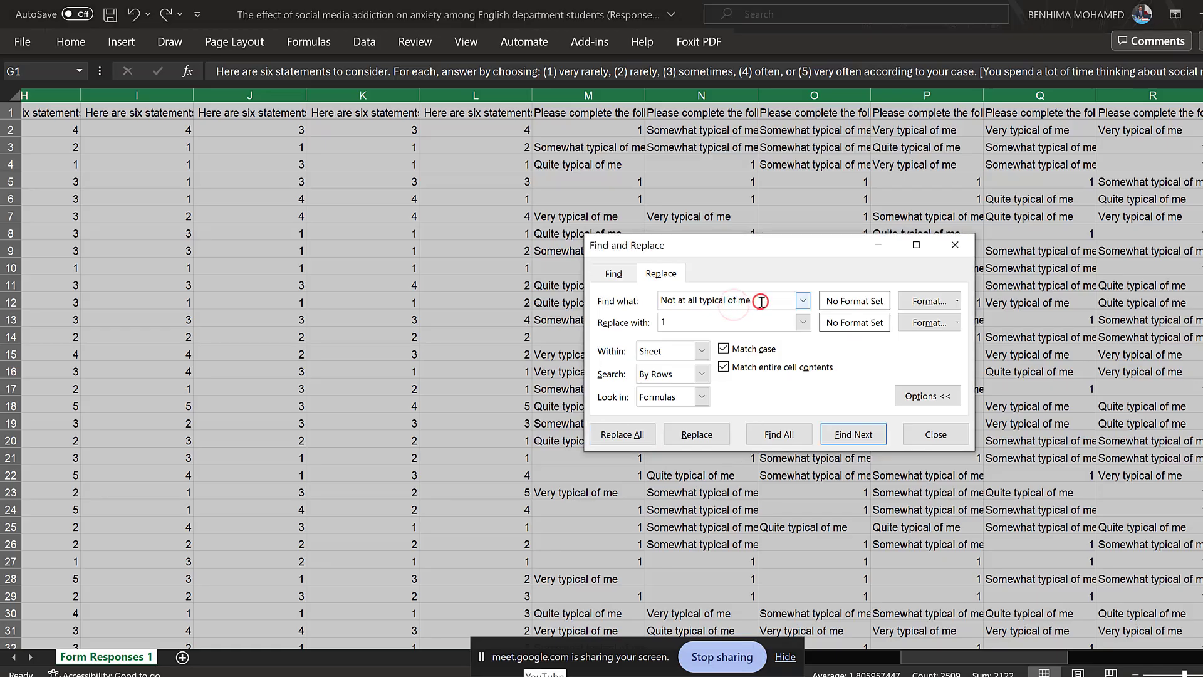
{"action": "key", "text": "BackSpace"}
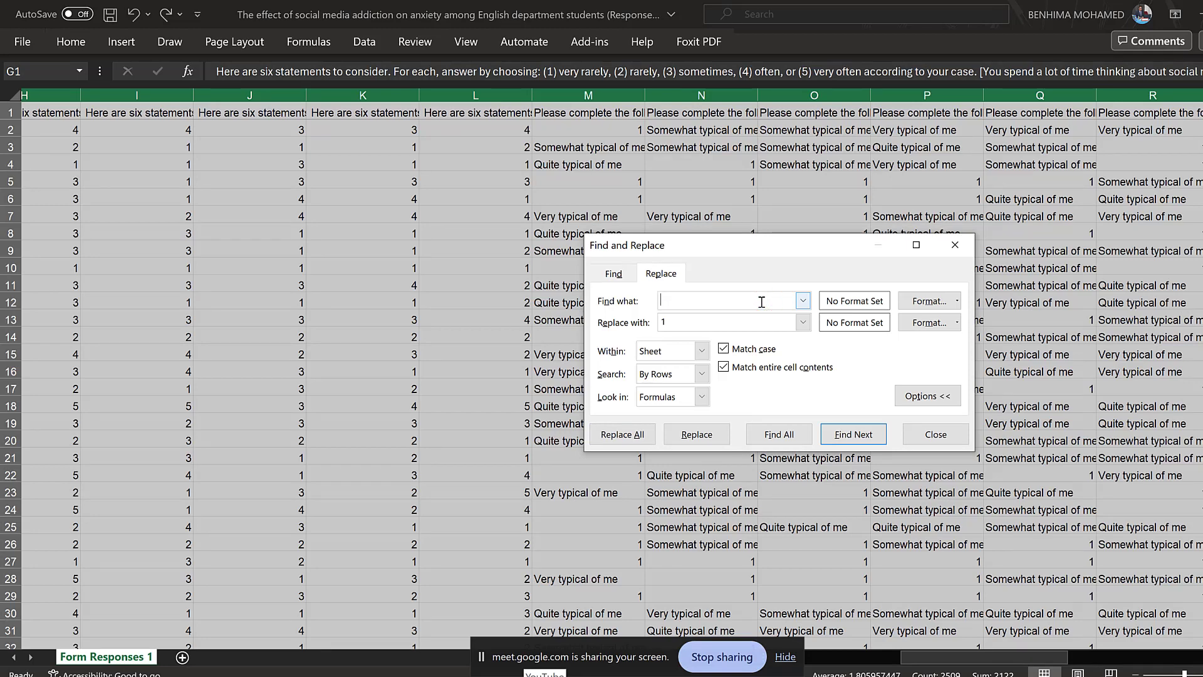
{"action": "key", "text": "ctrl+v"}
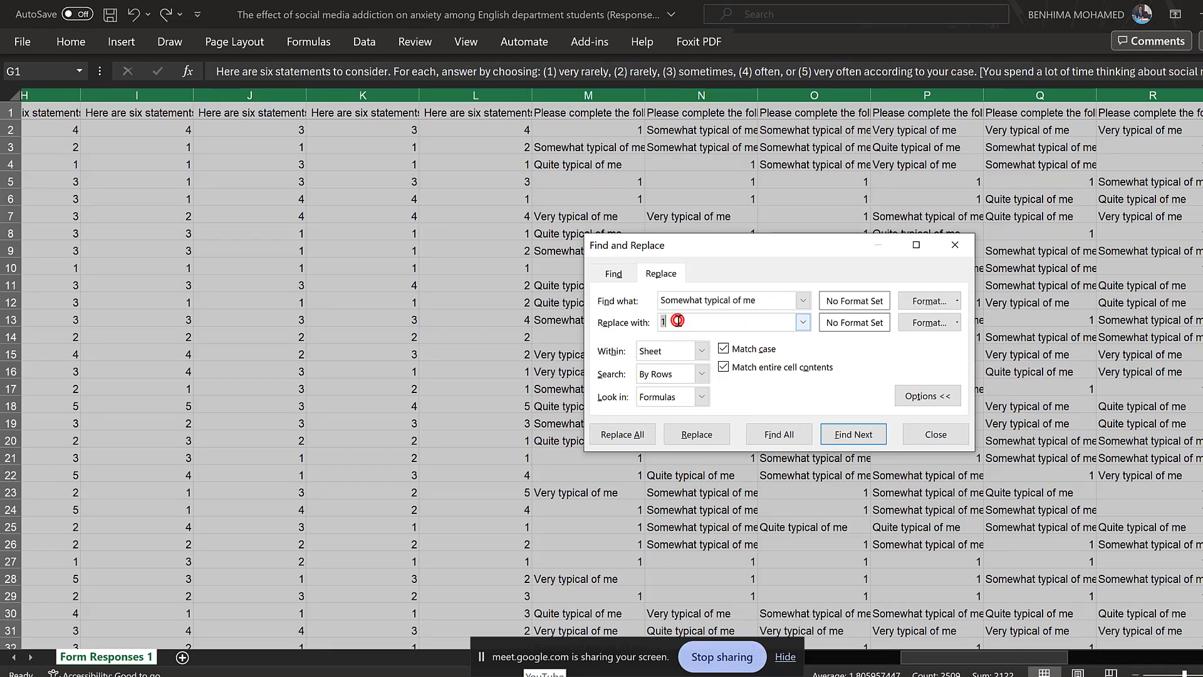
{"action": "type", "text": "2"}
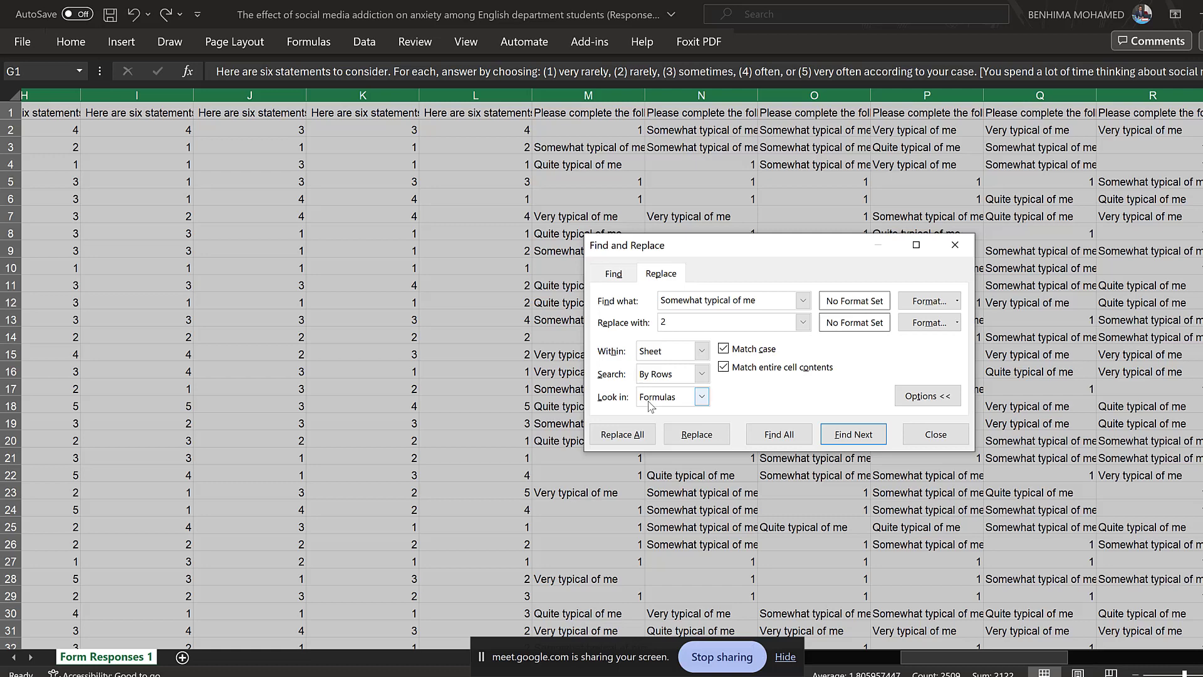
{"action": "left_click", "coordinate": [626, 433]}
{"action": "left_click", "coordinate": [634, 393]}
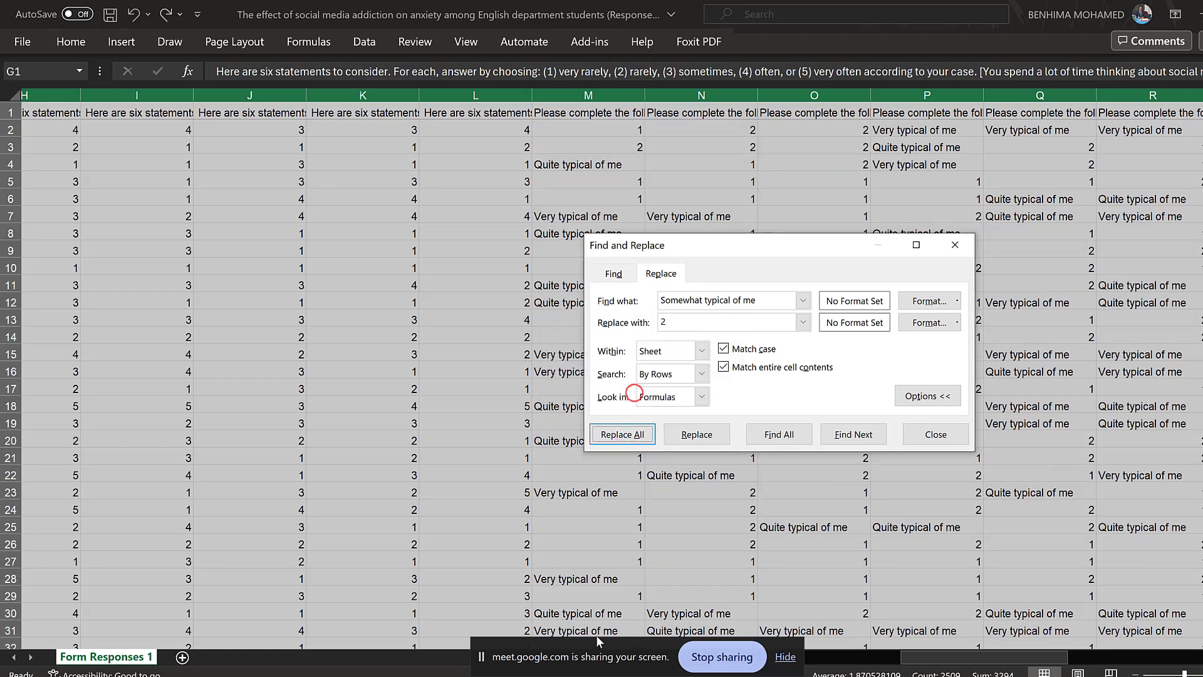
Switch to Google Forms, copy "Quite typical of me" from the four-point scale text and return to Excel.
{"action": "left_click", "coordinate": [777, 674]}
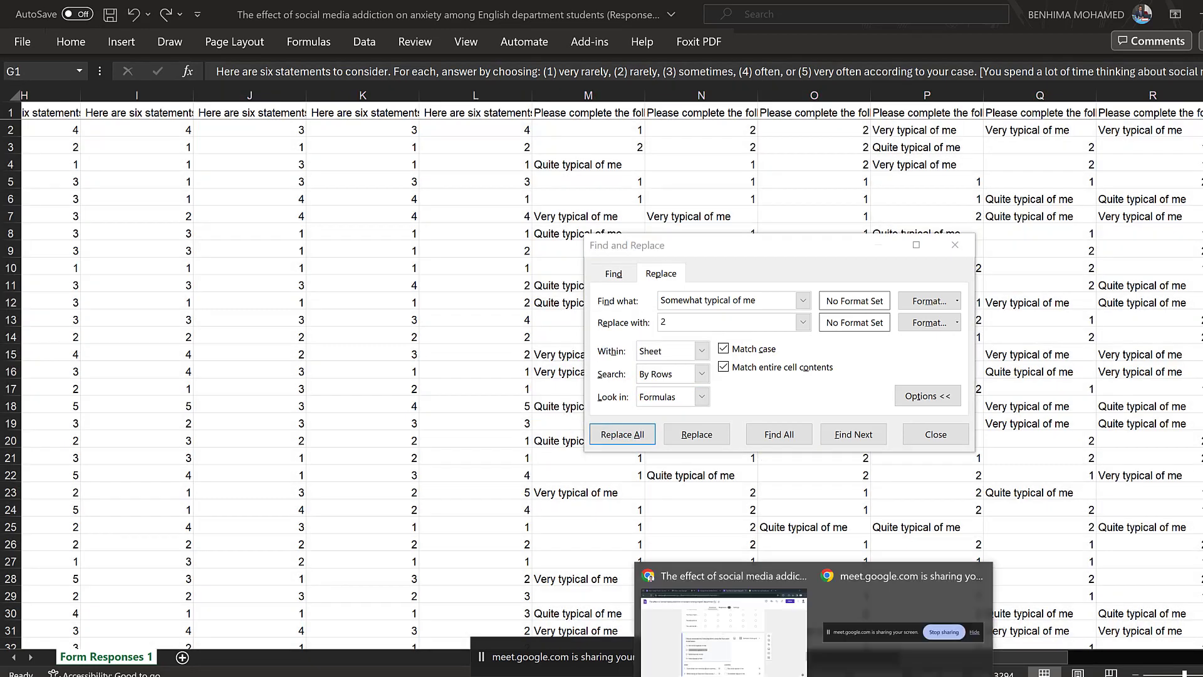
{"action": "left_click", "coordinate": [773, 656]}
{"action": "left_click", "coordinate": [427, 505]}
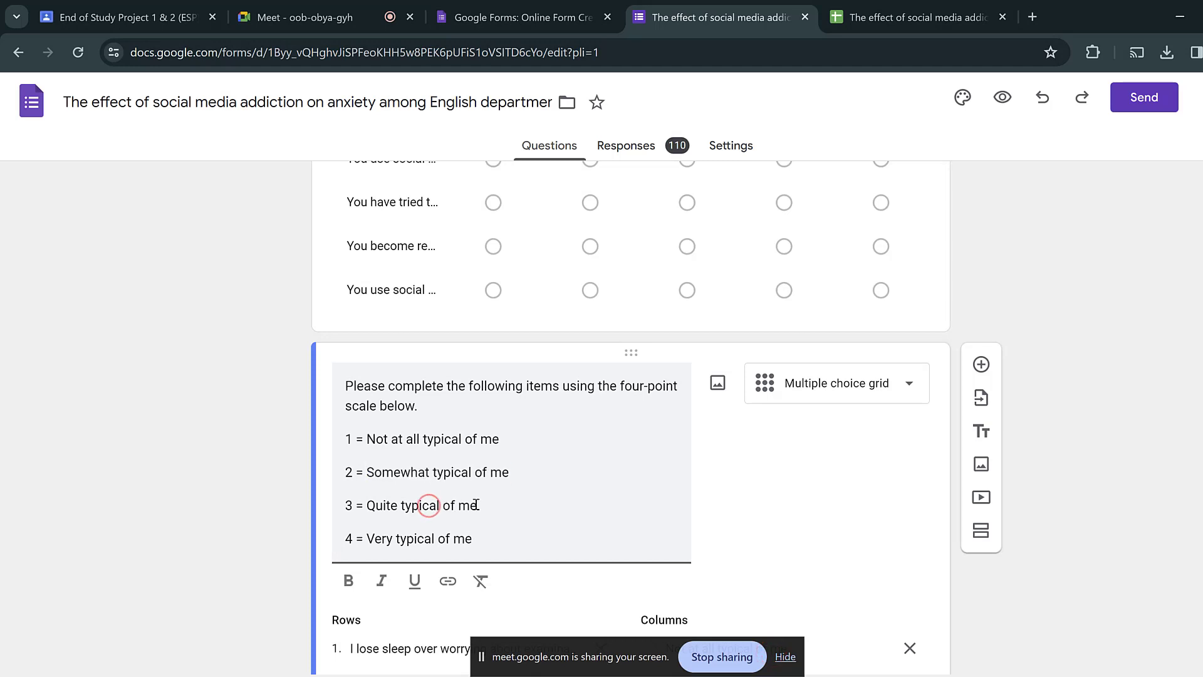
{"action": "left_click_drag", "start_coordinate": [476, 505], "coordinate": [366, 506]}
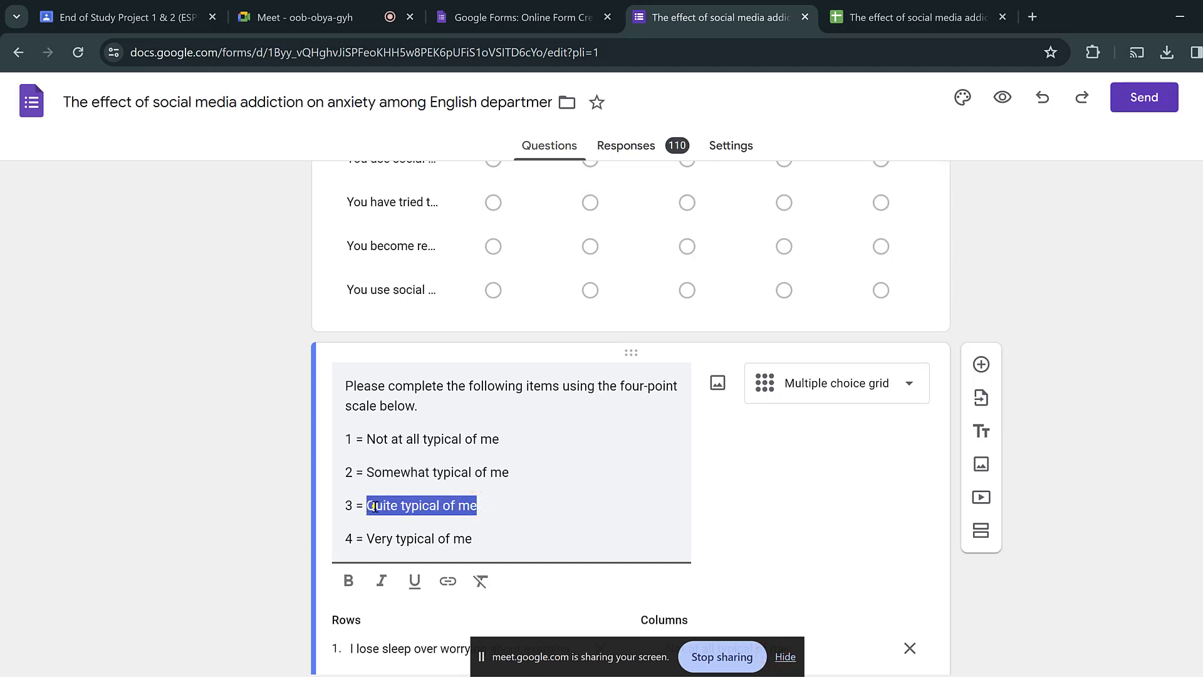
{"action": "right_click", "coordinate": [374, 506]}
{"action": "left_click", "coordinate": [419, 213]}
{"action": "key", "text": "alt+Tab"}
Replace every "Quite typical of me" in the selected columns with 3.
{"action": "left_click", "coordinate": [754, 302]}
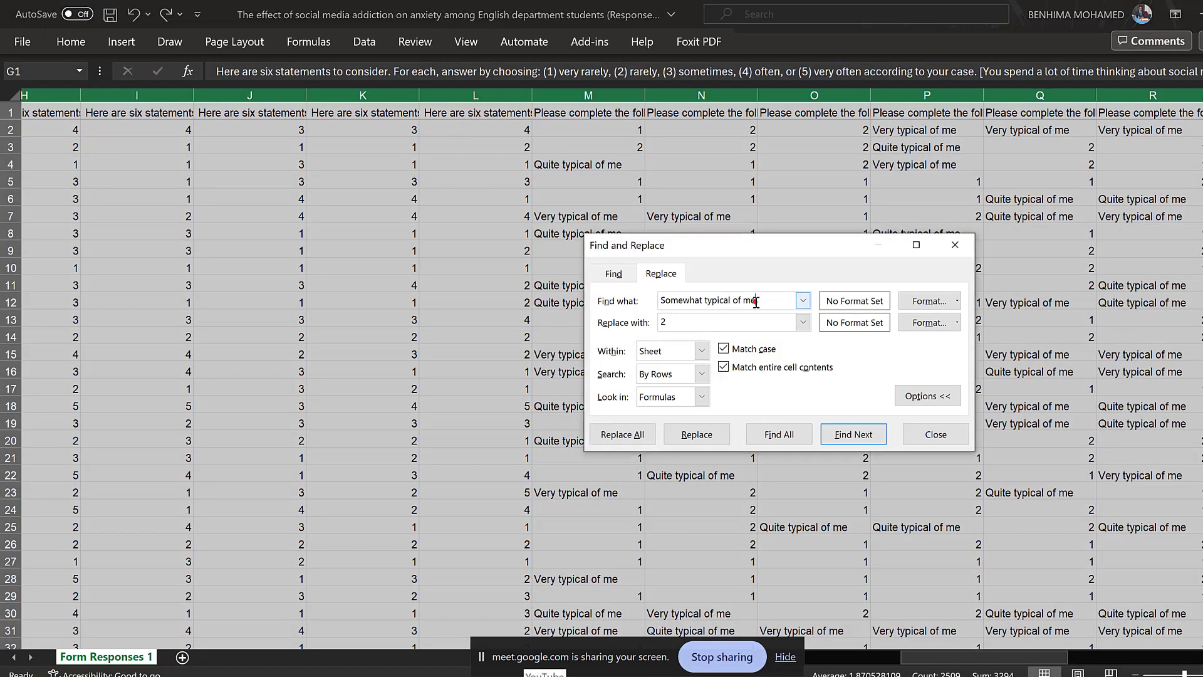
{"action": "key", "text": "BackSpace"}
{"action": "key", "text": "BackSpace"}
{"action": "key", "text": "BackSpace"}
{"action": "key", "text": "BackSpace"}
{"action": "key", "text": "BackSpace"}
{"action": "key", "text": "BackSpace"}
{"action": "key", "text": "BackSpace"}
{"action": "key", "text": "BackSpace"}
{"action": "key", "text": "BackSpace"}
{"action": "key", "text": "BackSpace"}
{"action": "key", "text": "BackSpace"}
{"action": "key", "text": "BackSpace"}
{"action": "key", "text": "BackSpace"}
{"action": "key", "text": "BackSpace"}
{"action": "key", "text": "BackSpace"}
{"action": "key", "text": "BackSpace"}
{"action": "key", "text": "BackSpace"}
{"action": "key", "text": "ctrl+v"}
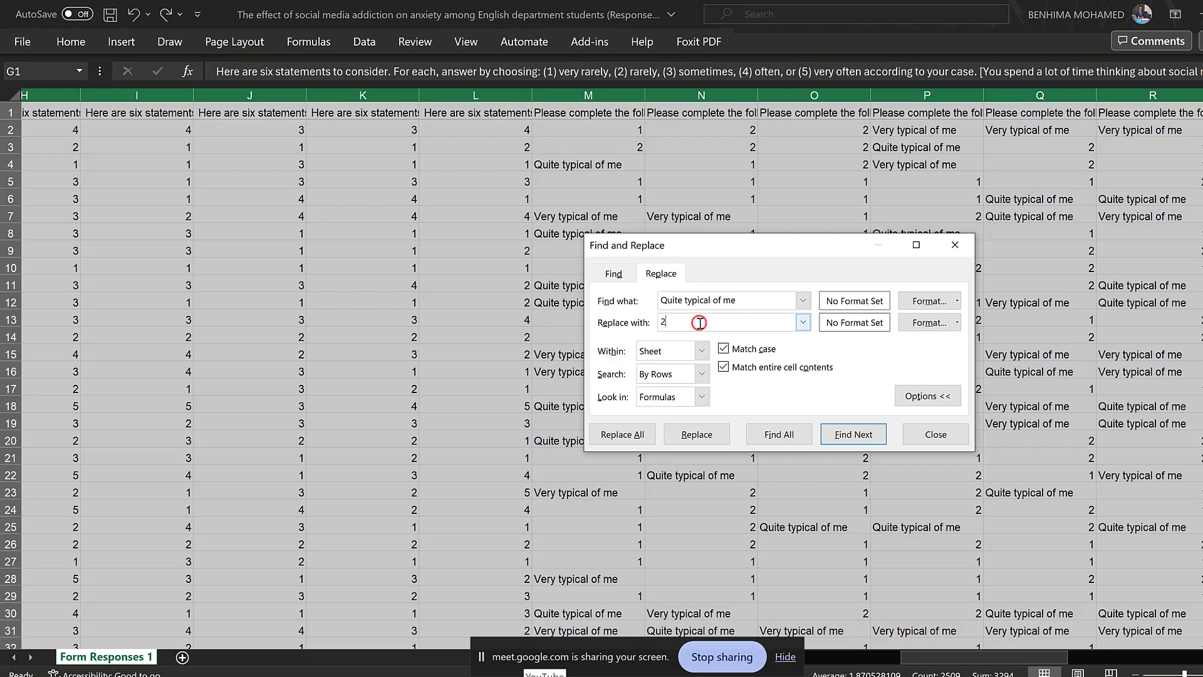
{"action": "key", "text": "BackSpace"}
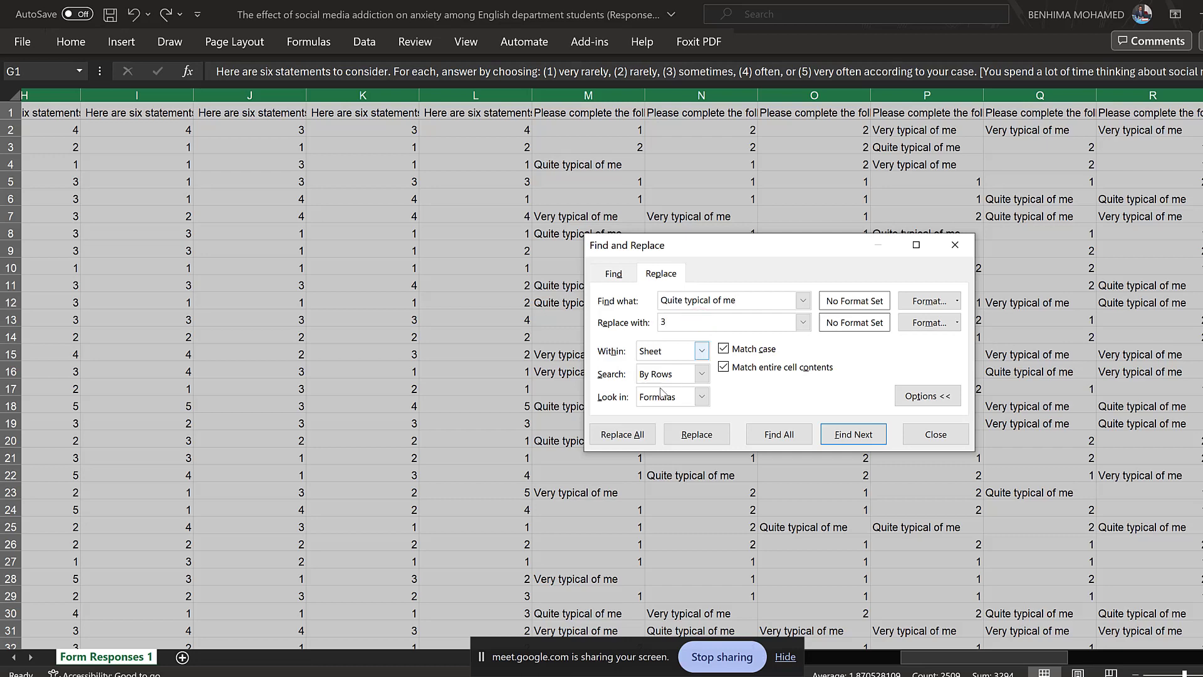
{"action": "left_click", "coordinate": [612, 442]}
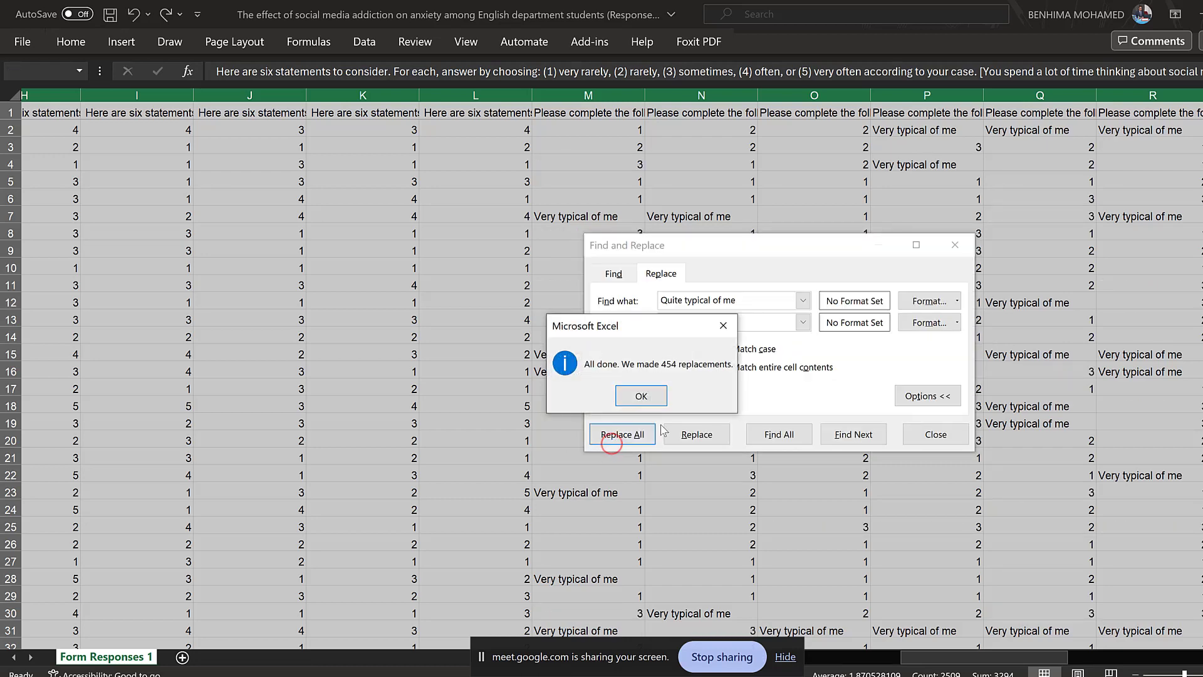
{"action": "left_click", "coordinate": [646, 395]}
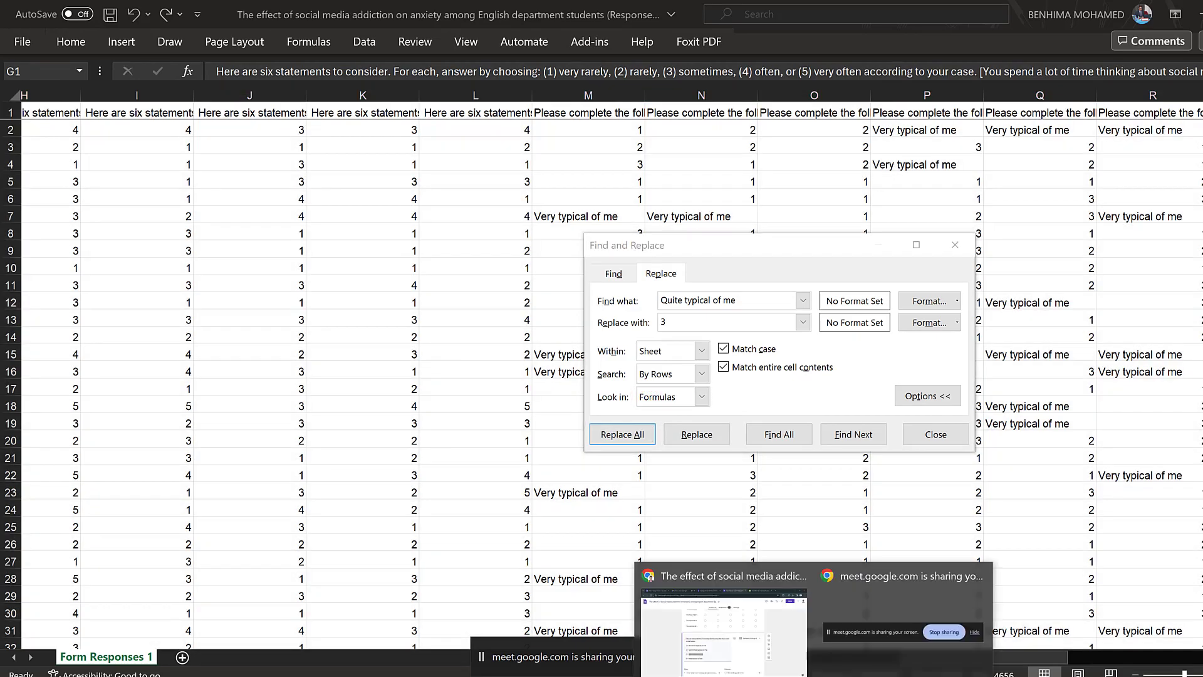
Switch to Google Forms, copy "Very typical of me" from the four-point scale text and return to Excel.
{"action": "left_click", "coordinate": [759, 648]}
{"action": "scroll", "coordinate": [483, 488], "scroll_direction": "down", "scroll_amount": 1}
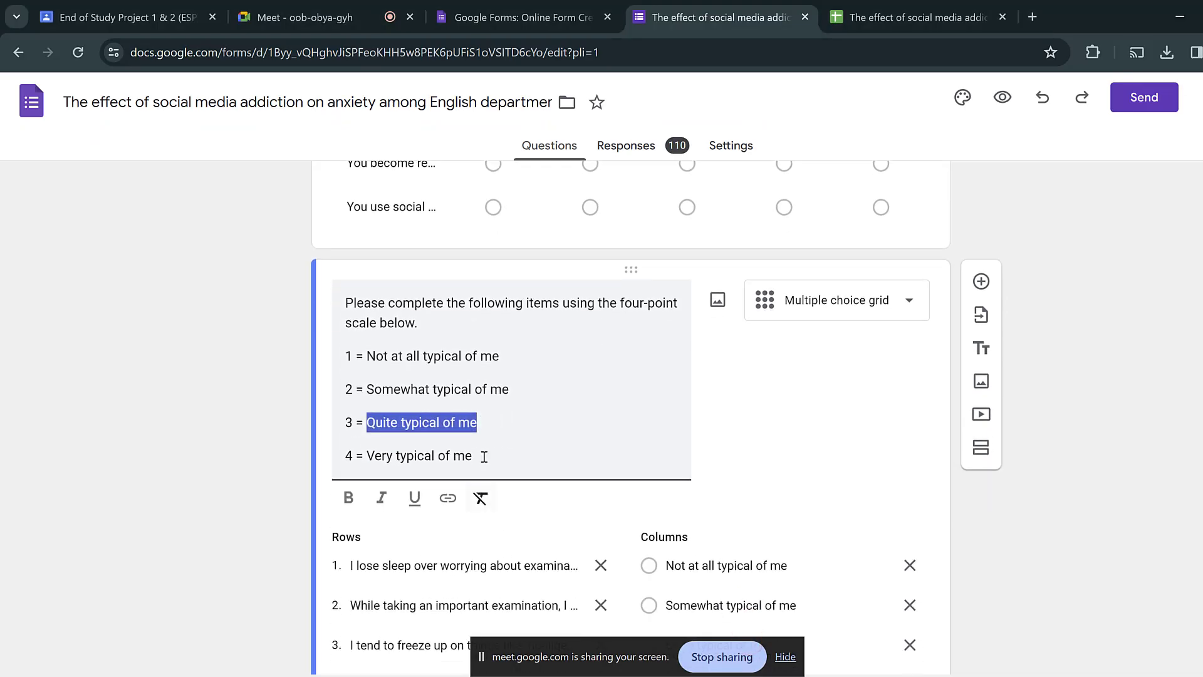
{"action": "left_click_drag", "start_coordinate": [479, 455], "coordinate": [372, 456]}
{"action": "right_click", "coordinate": [374, 456]}
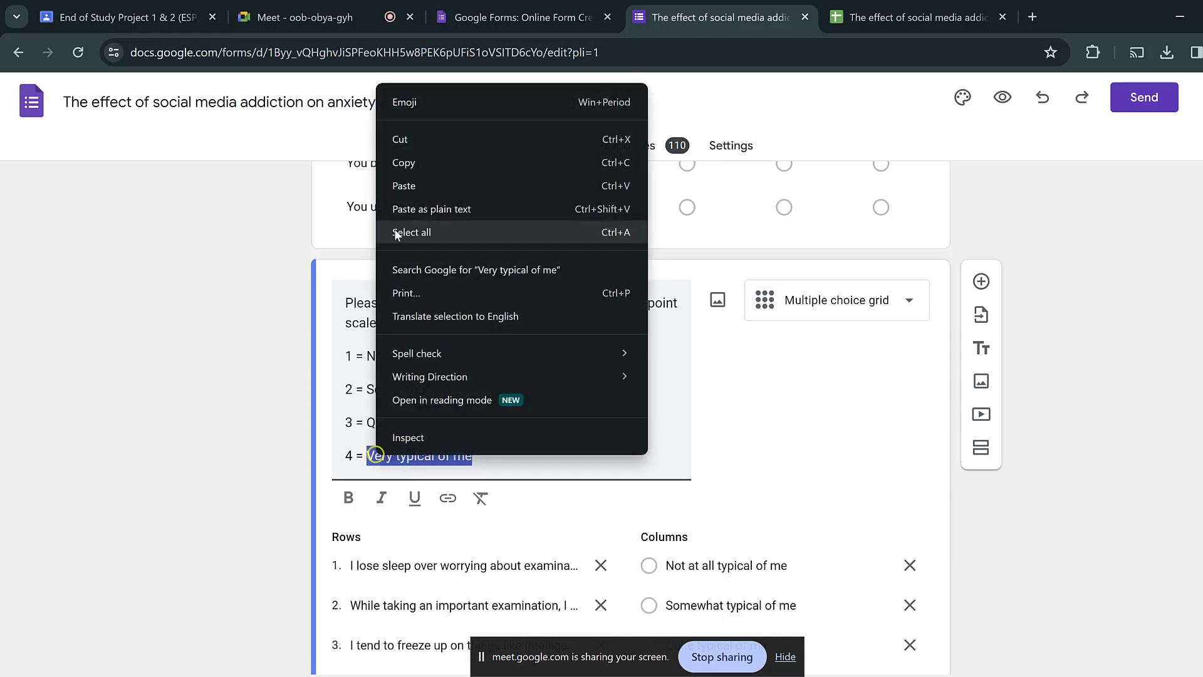
{"action": "left_click", "coordinate": [402, 166]}
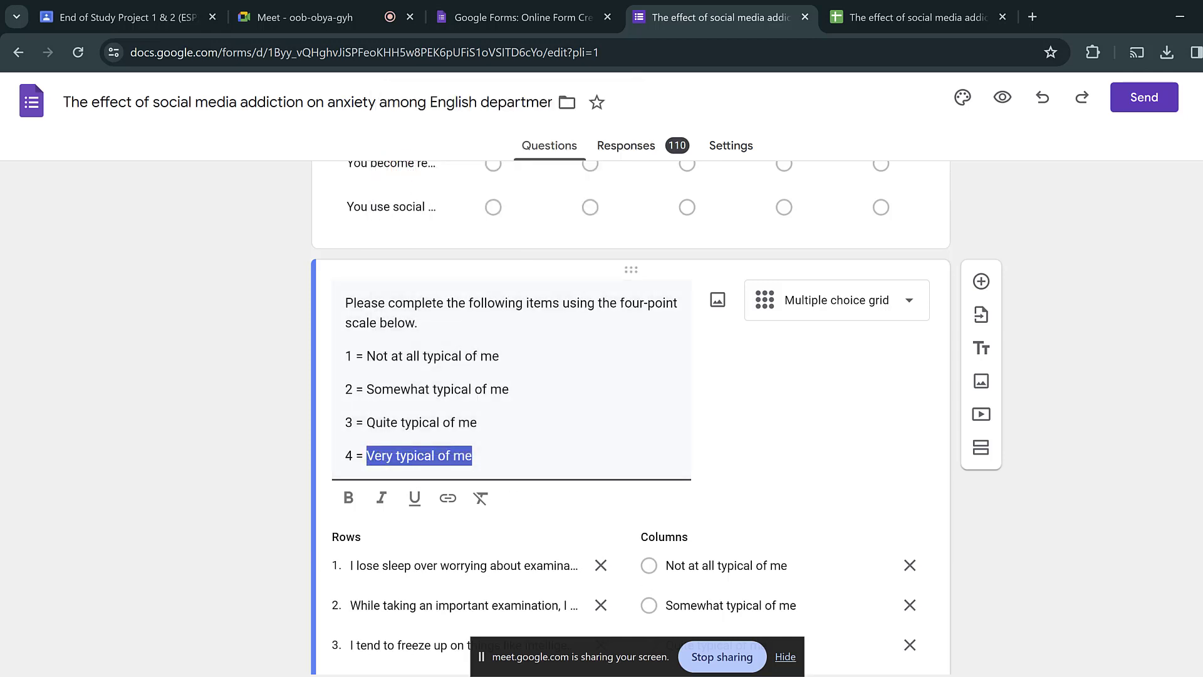
{"action": "key", "text": "alt+Tab"}
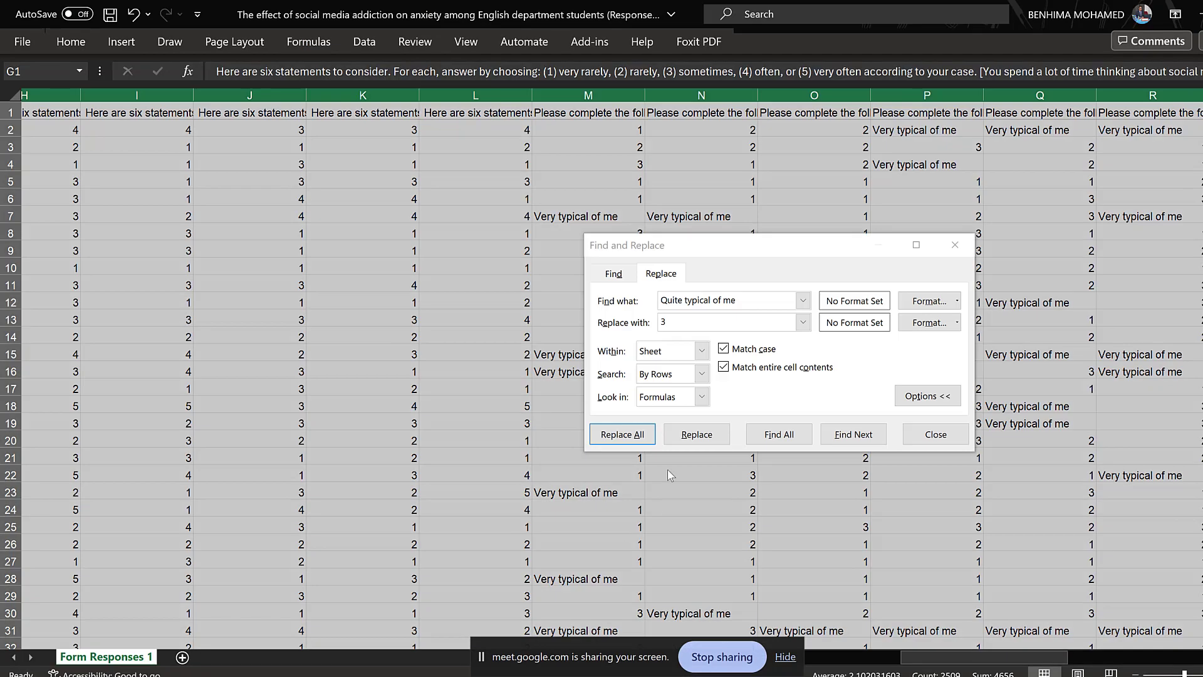
Change the search text in Find and Replace to the copied "Very typical of me".
{"action": "left_click", "coordinate": [739, 298]}
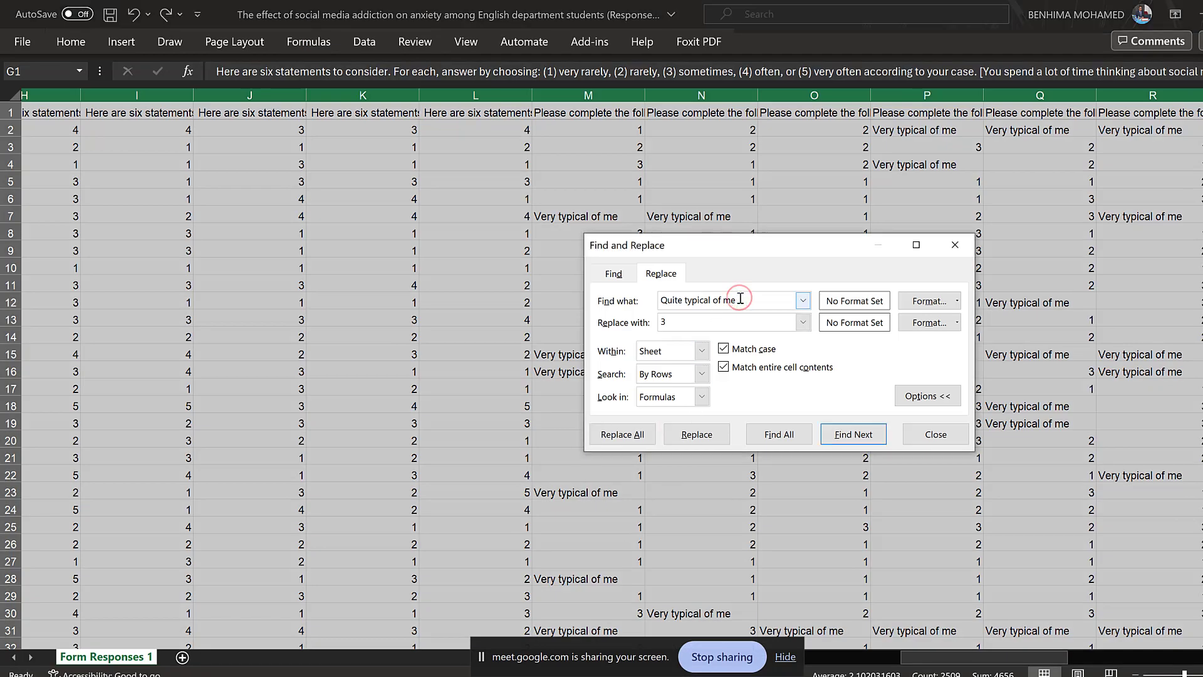
{"action": "key", "text": "BackSpace"}
{"action": "key", "text": "BackSpace"}
{"action": "key", "text": "ctrl+v"}
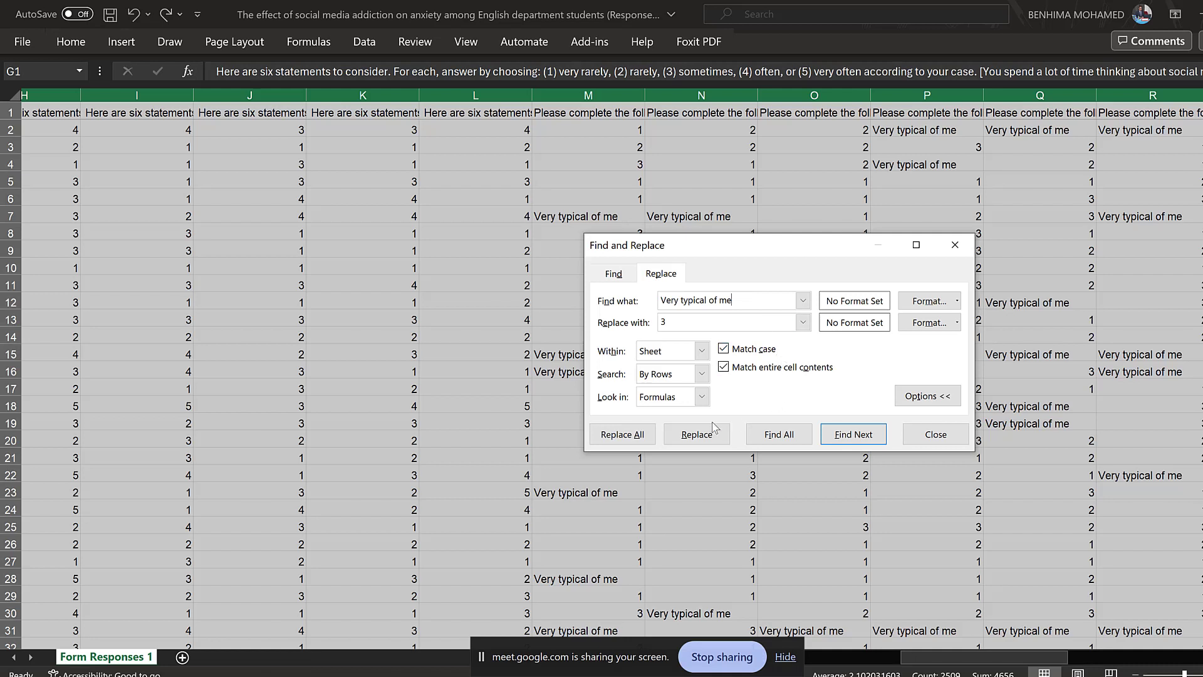
{"action": "left_click", "coordinate": [625, 434]}
{"action": "left_click", "coordinate": [659, 399]}
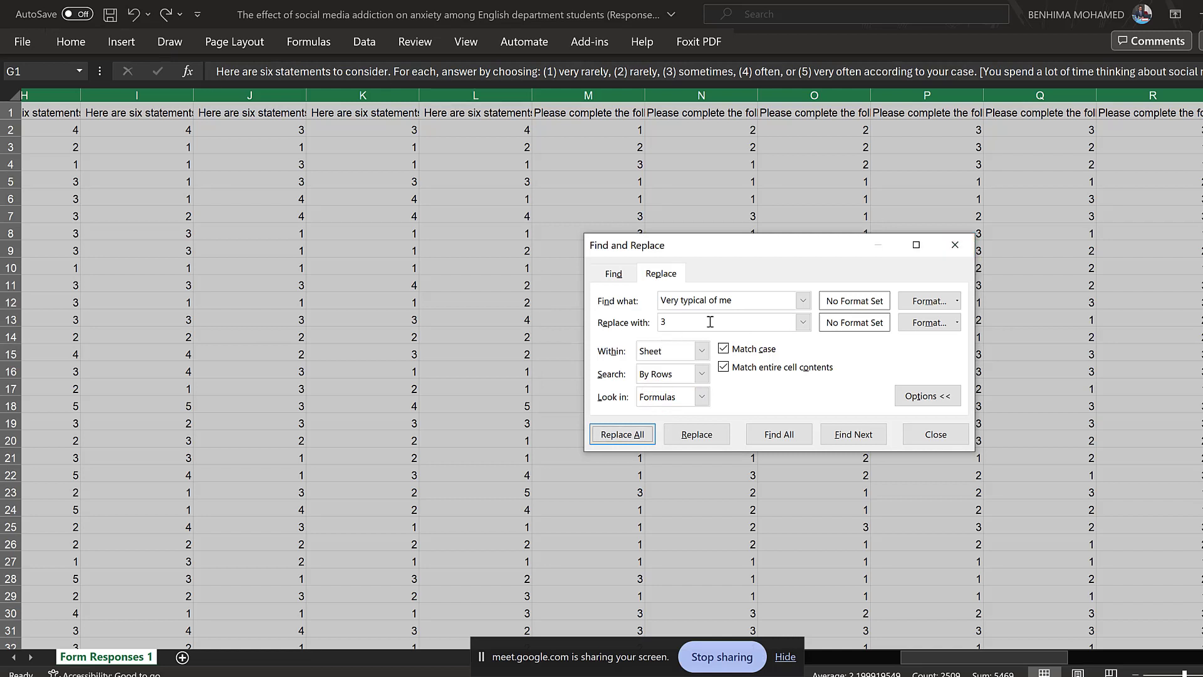
{"action": "left_click", "coordinate": [134, 15]}
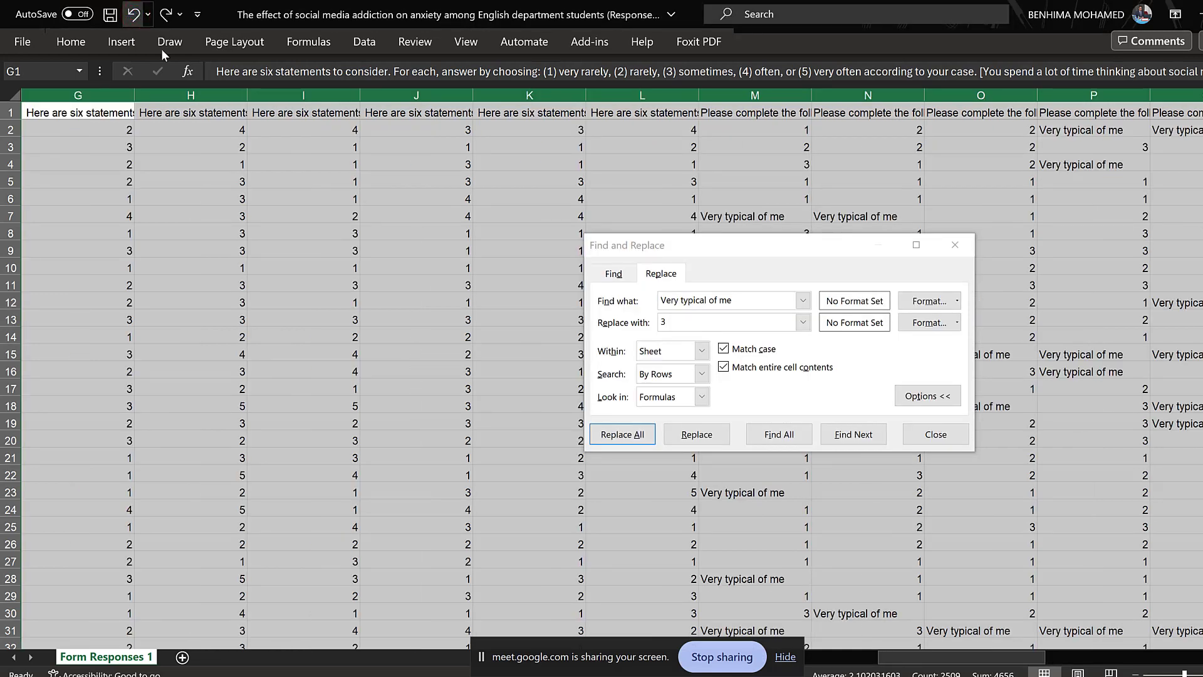
Replace every "Very typical of me" in the selected columns with 4 and save the workbook.
{"action": "left_click", "coordinate": [672, 327]}
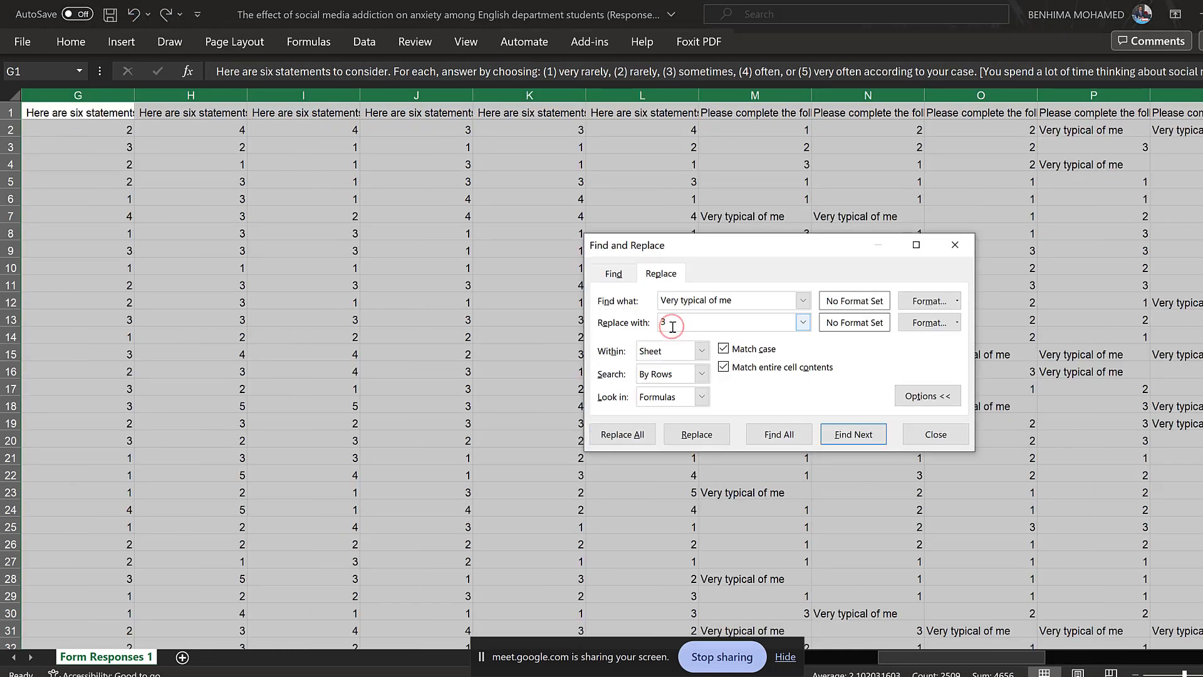
{"action": "key", "text": "BackSpace"}
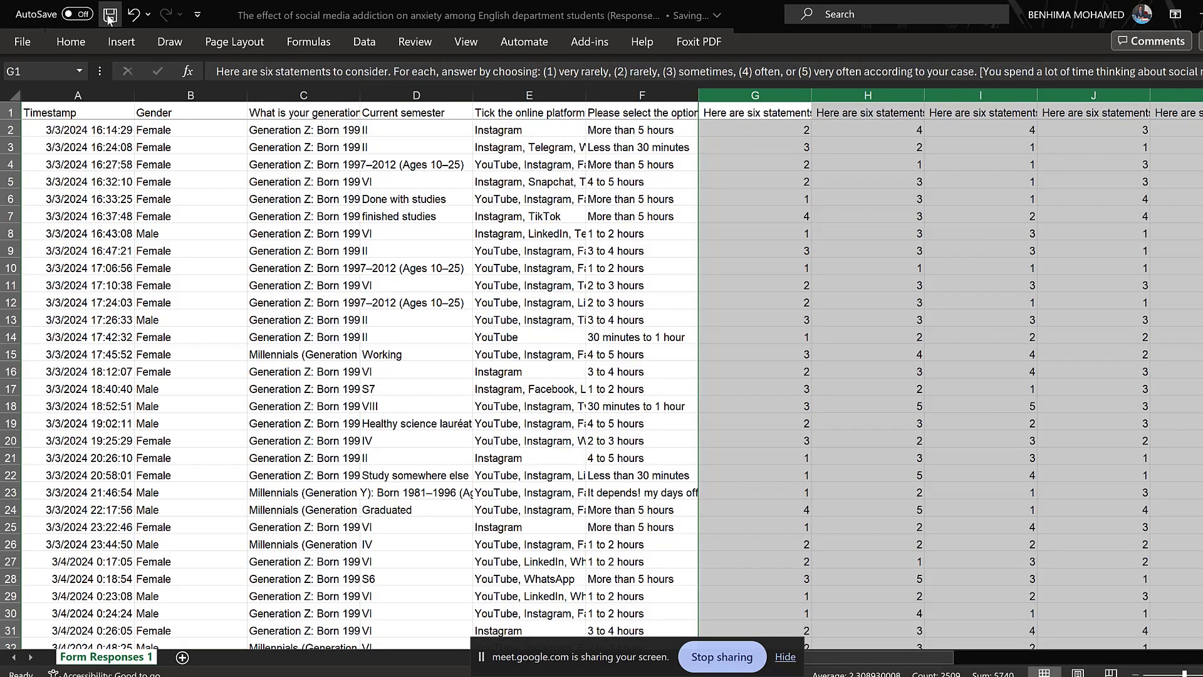
{"action": "key", "text": "ctrl+s"}
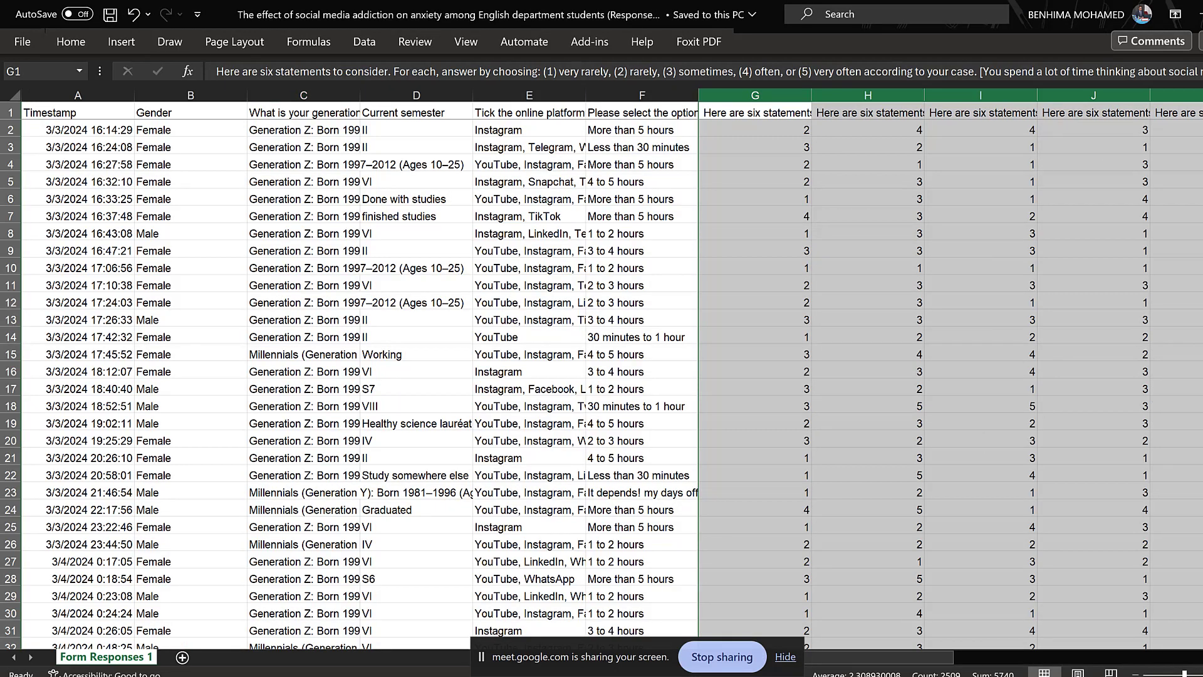
Rename the responses workbook on the desktop as "Coded Survey on social media addiction.xlsx".
{"action": "key", "text": "alt+Tab"}
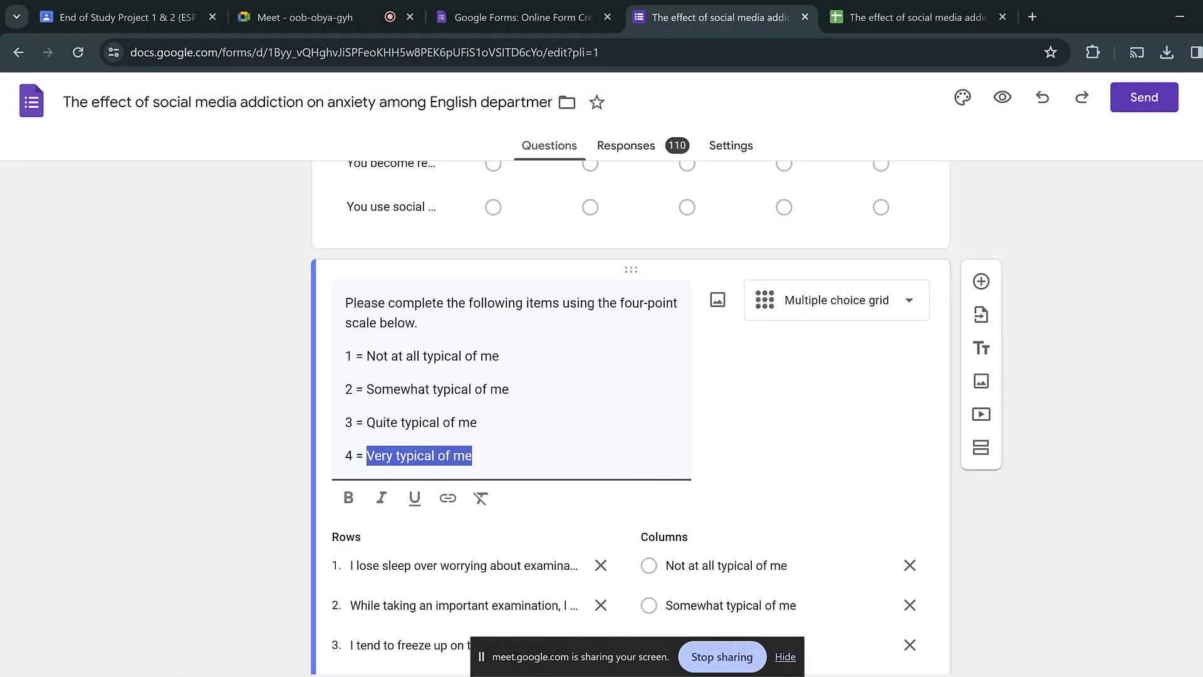
{"action": "key", "text": "super+d"}
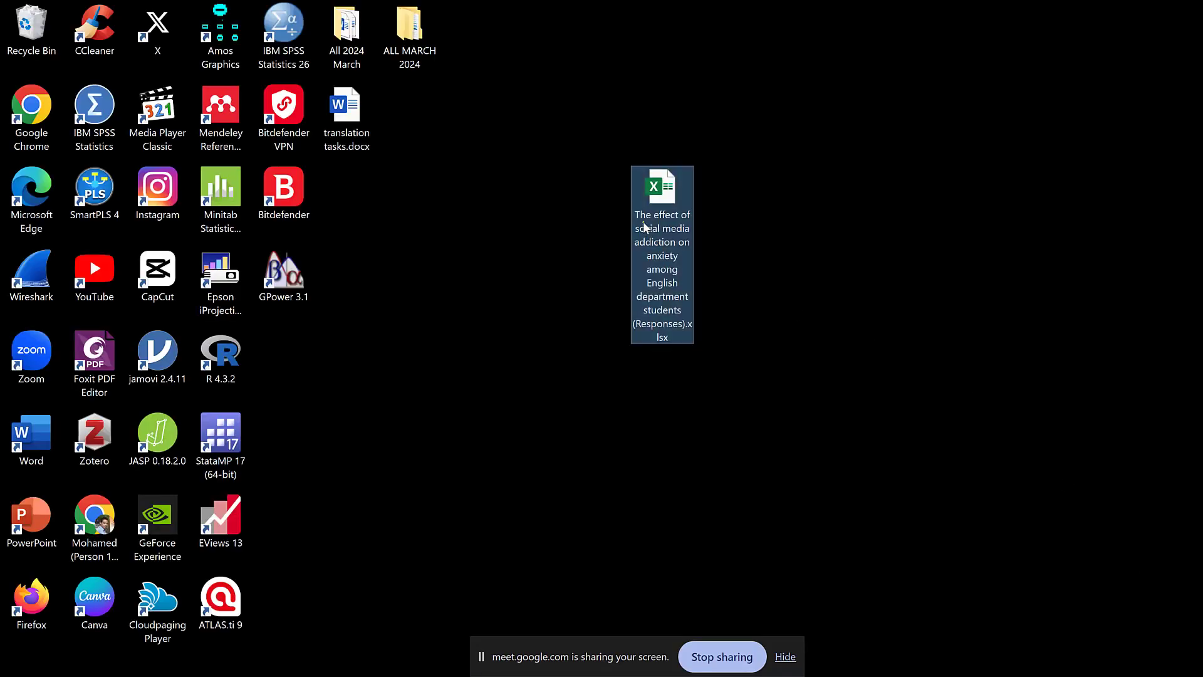
{"action": "right_click", "coordinate": [643, 224]}
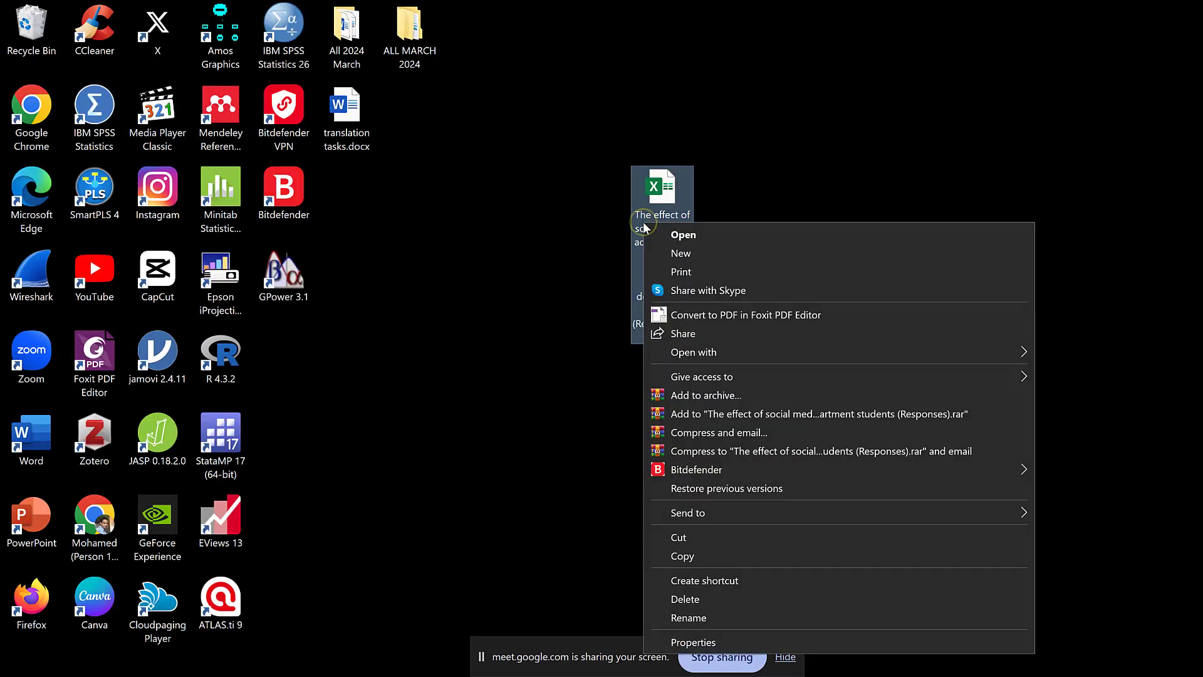
{"action": "left_click", "coordinate": [694, 614]}
{"action": "type", "text": "Coded Su"}
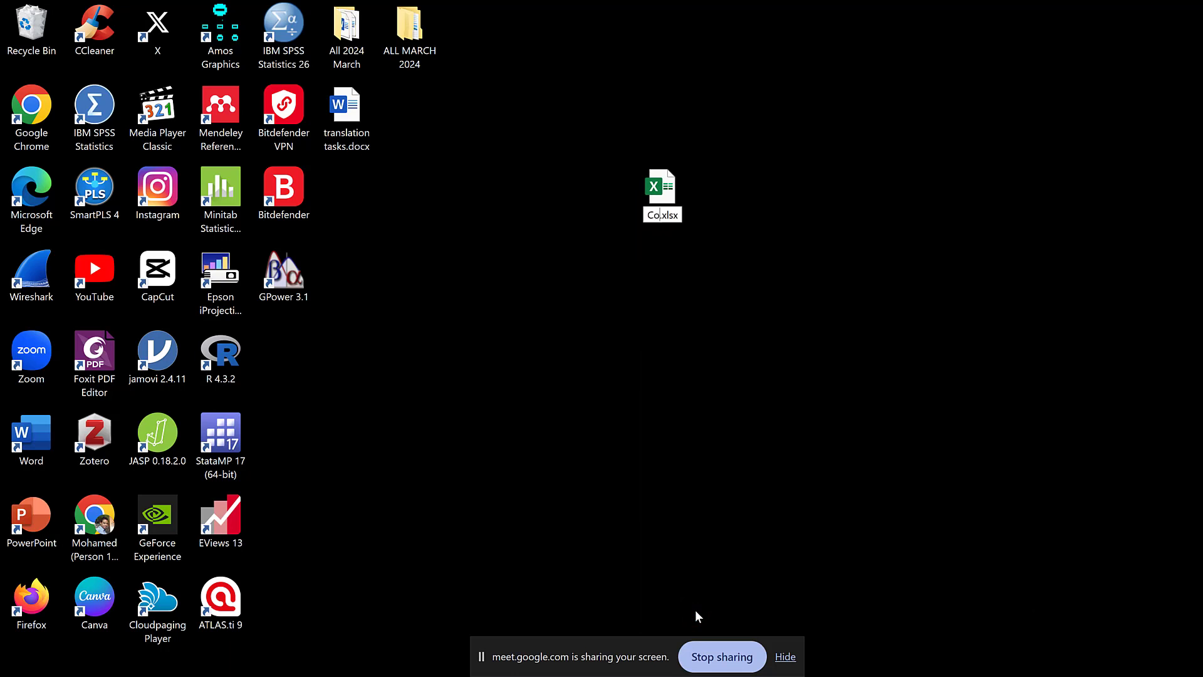
{"action": "type", "text": "rvey"}
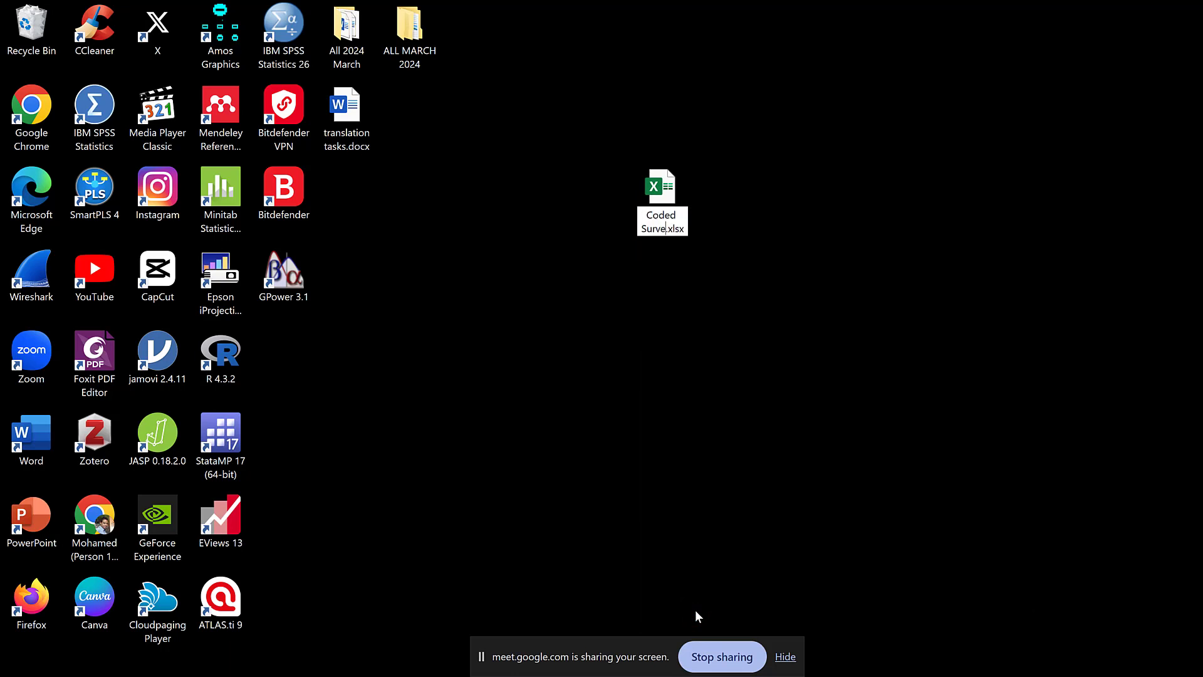
{"action": "type", "text": " on s"}
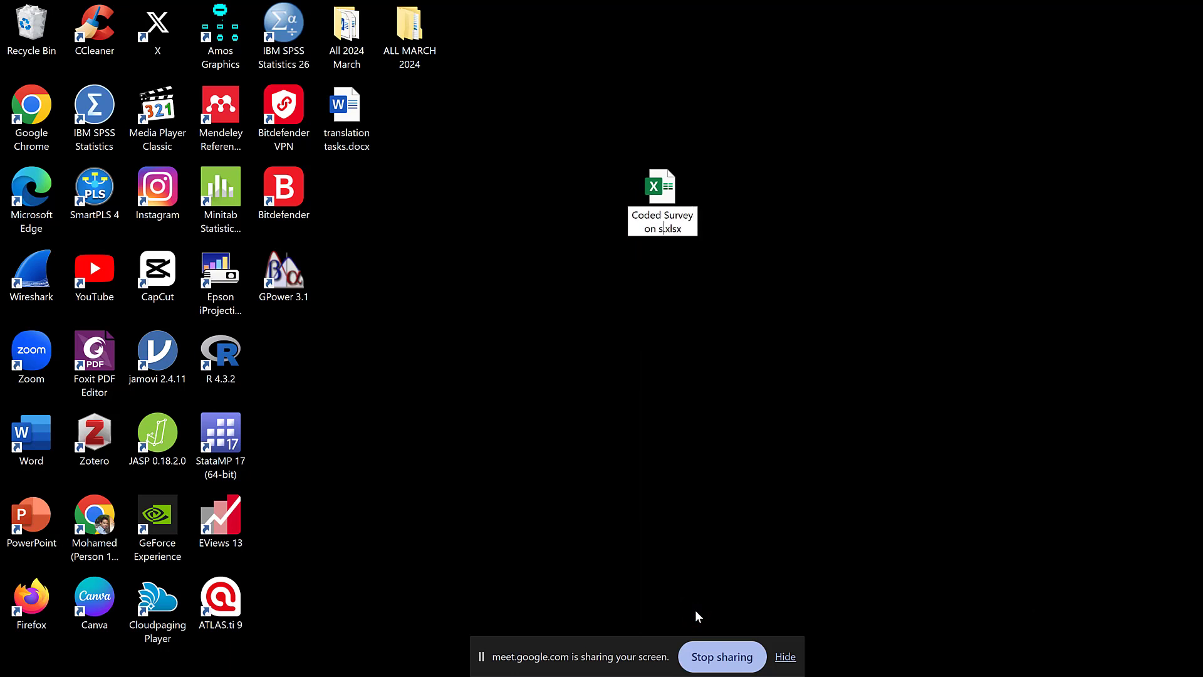
{"action": "type", "text": "ocial me"}
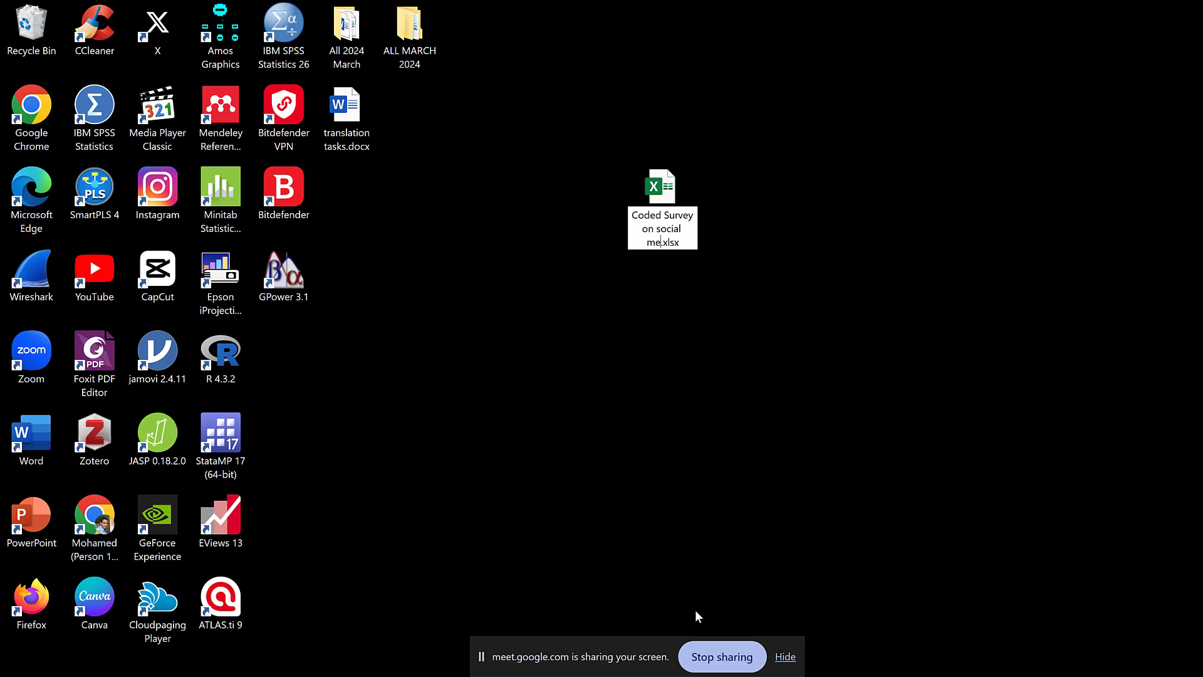
{"action": "type", "text": "dia addiction"}
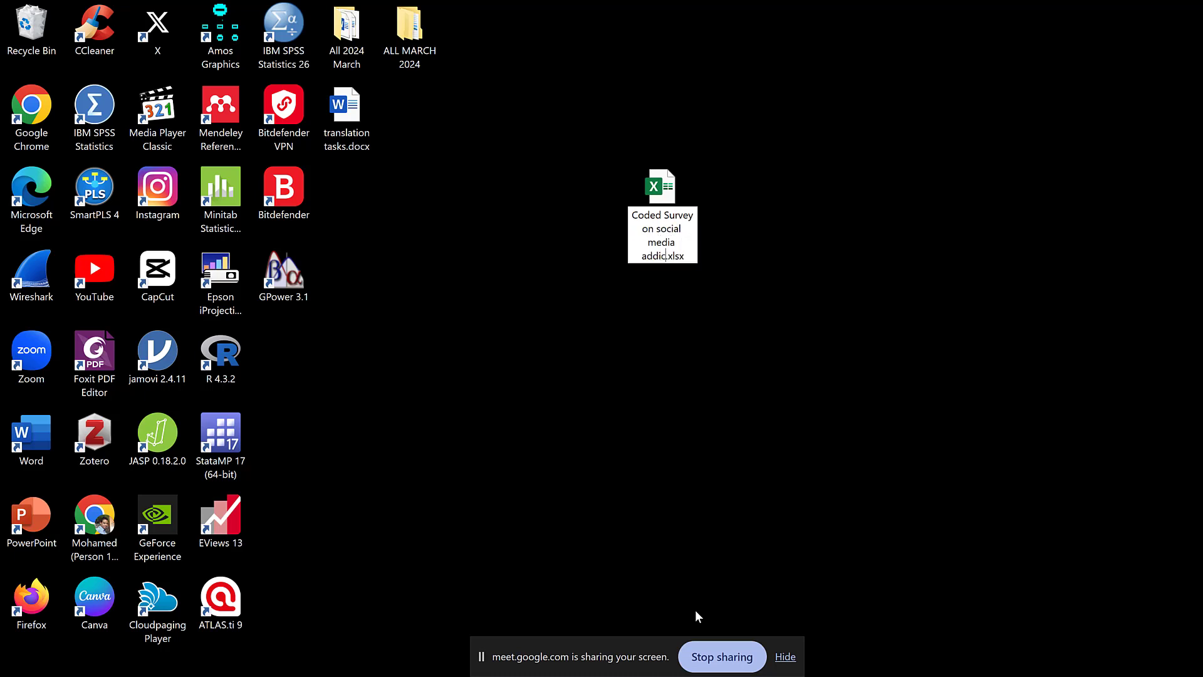
{"action": "key", "text": "Return"}
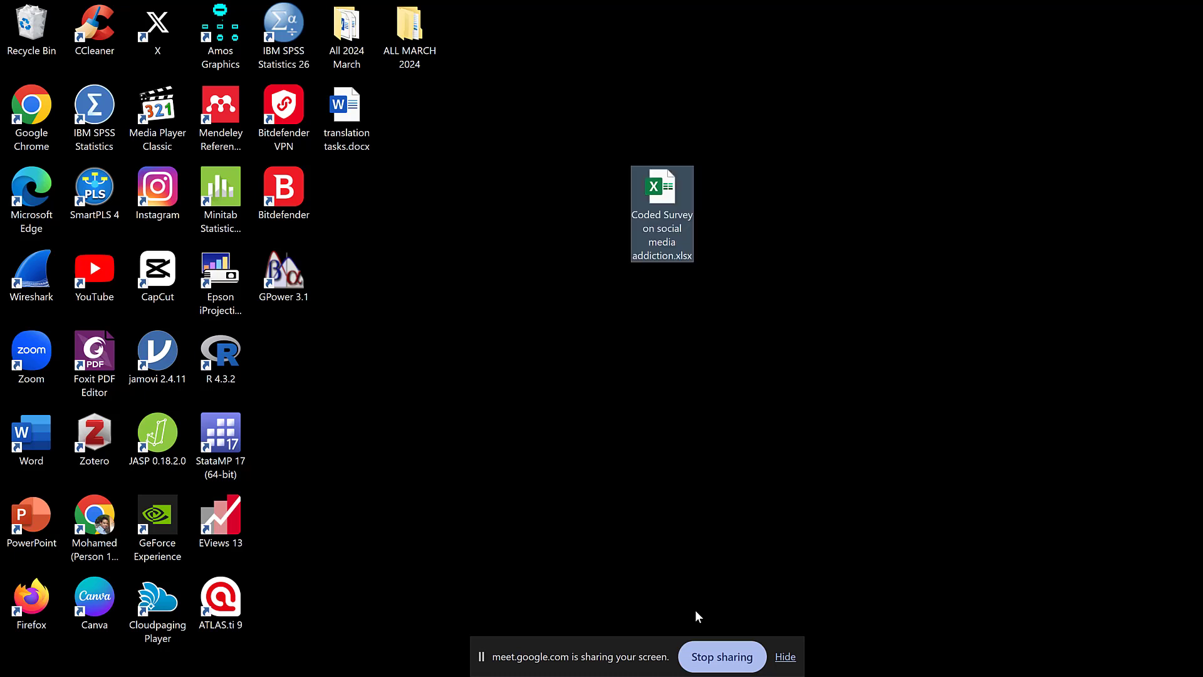
Open the renamed workbook with IBM SPSS Statistics 28.0 and import the Form Responses 1 worksheet with the default read options.
{"action": "right_click", "coordinate": [654, 223]}
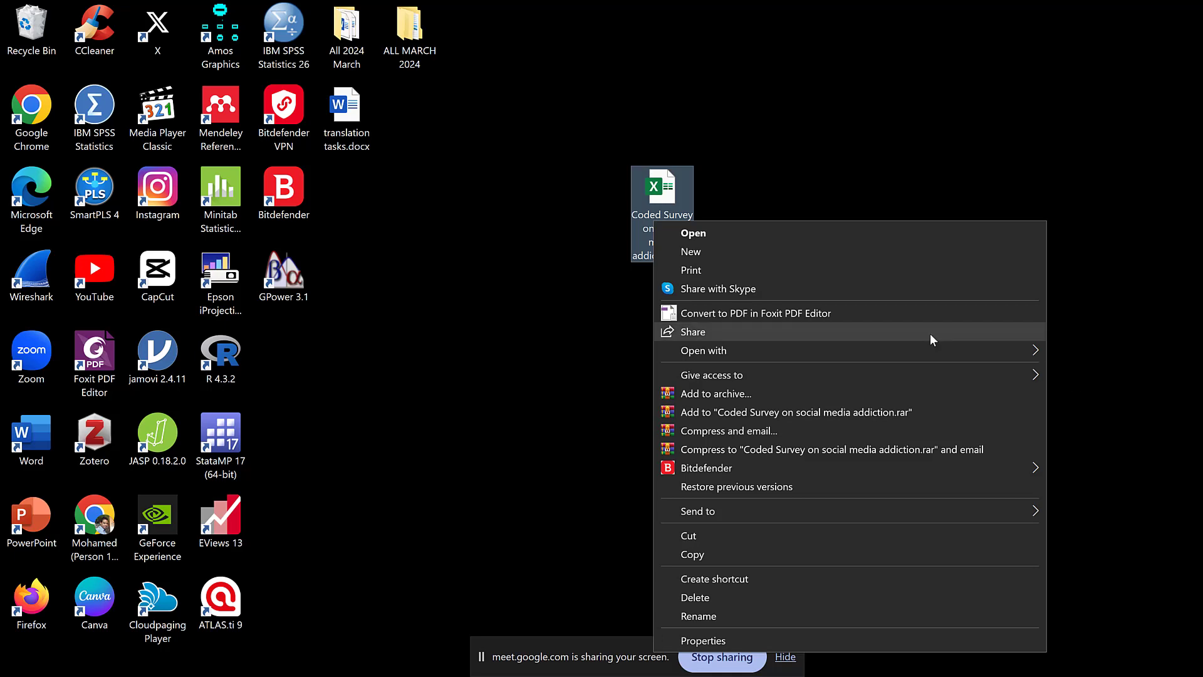
{"action": "mouse_move", "coordinate": [994, 349]}
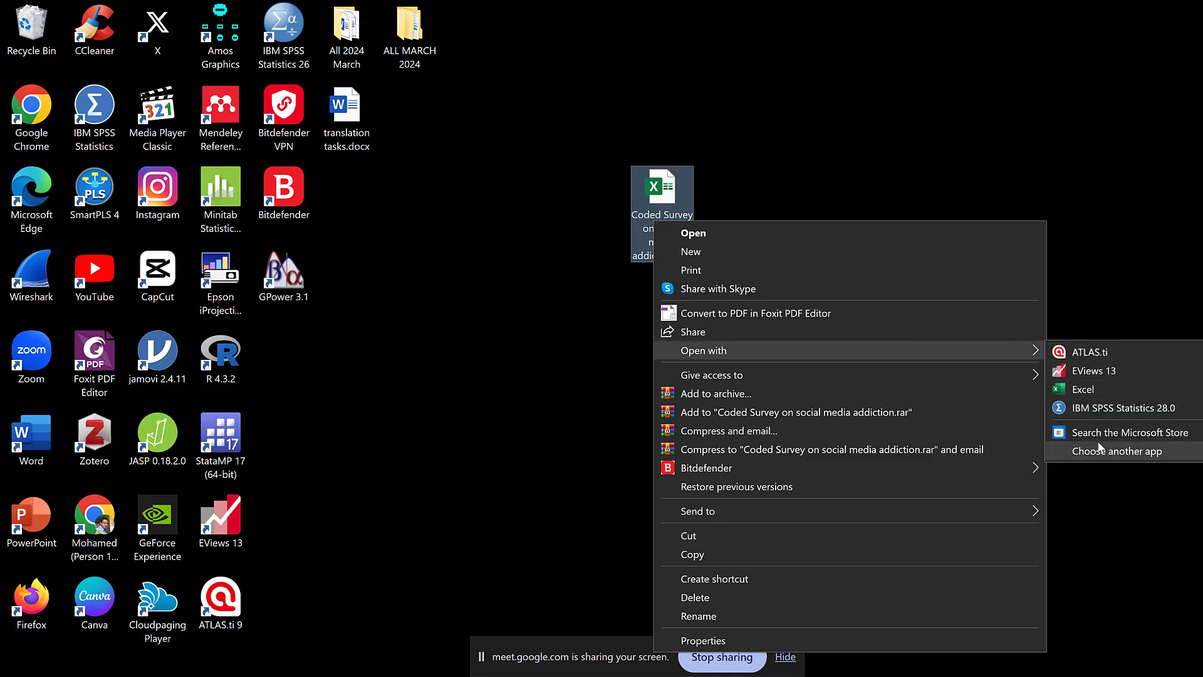
{"action": "left_click", "coordinate": [1081, 409]}
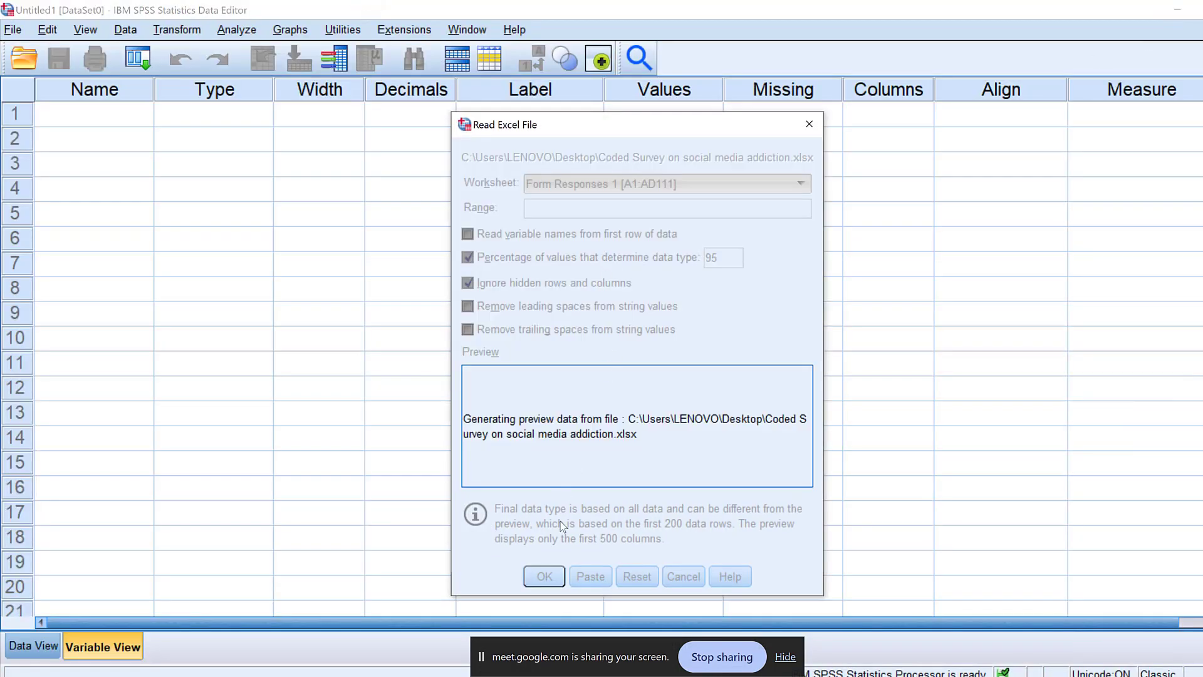
{"action": "left_click", "coordinate": [544, 577]}
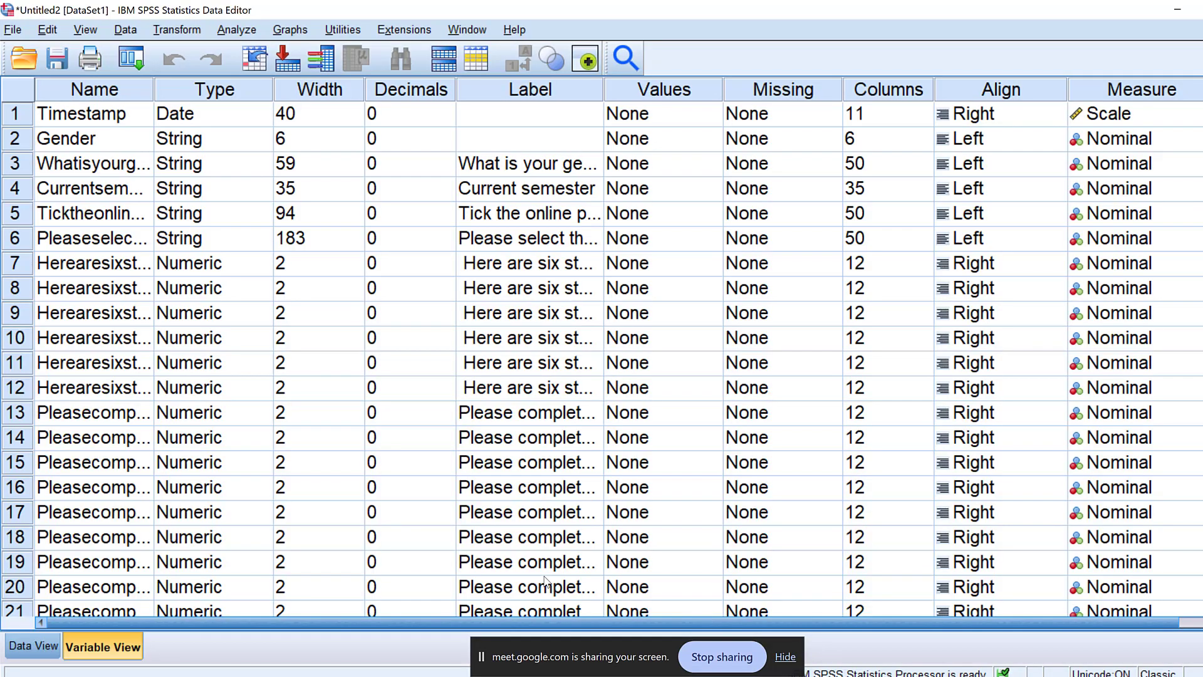
Copy the variable name "Gender" and paste it as that variable's label in Variable View.
{"action": "double_click", "coordinate": [91, 138]}
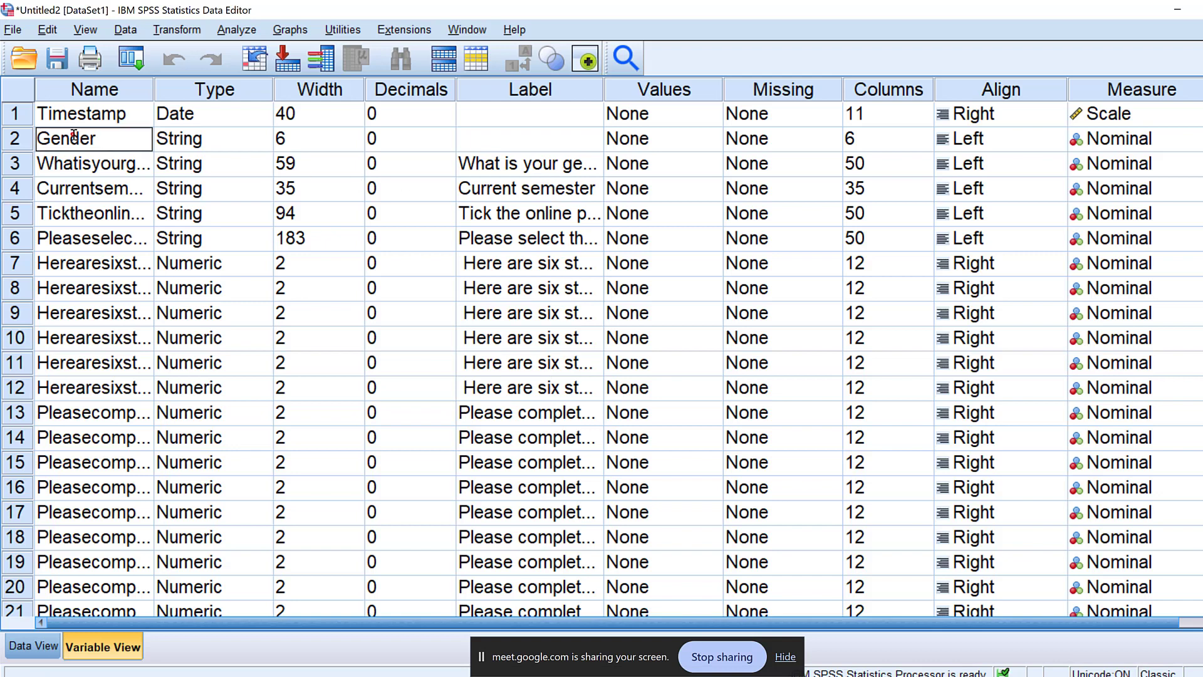
{"action": "right_click", "coordinate": [75, 141]}
{"action": "double_click", "coordinate": [52, 143]}
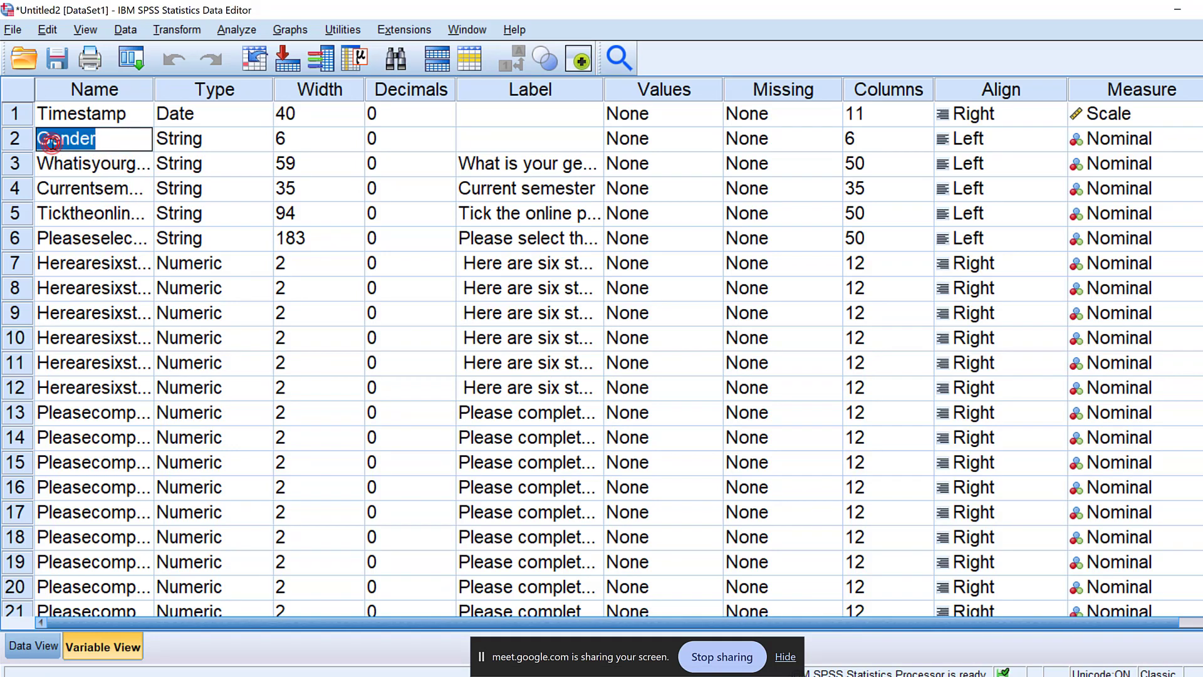
{"action": "right_click", "coordinate": [52, 143]}
{"action": "left_click", "coordinate": [69, 219]}
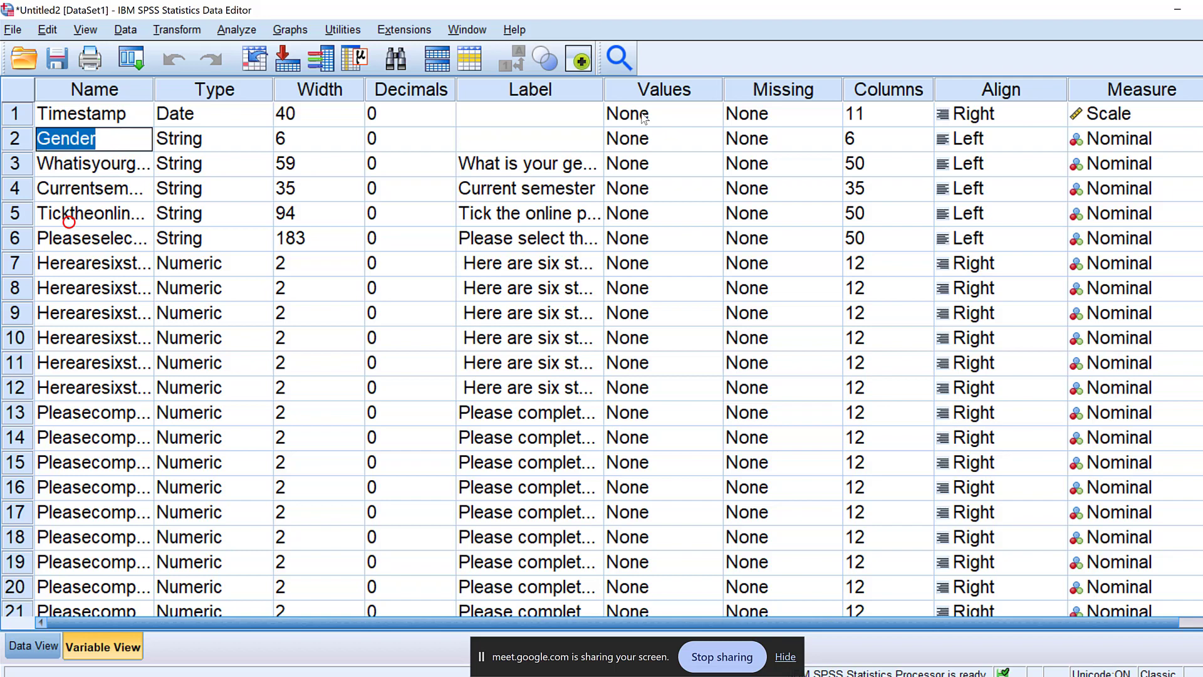
{"action": "left_click", "coordinate": [486, 150]}
{"action": "double_click", "coordinate": [483, 143]}
{"action": "key", "text": "ctrl+v"}
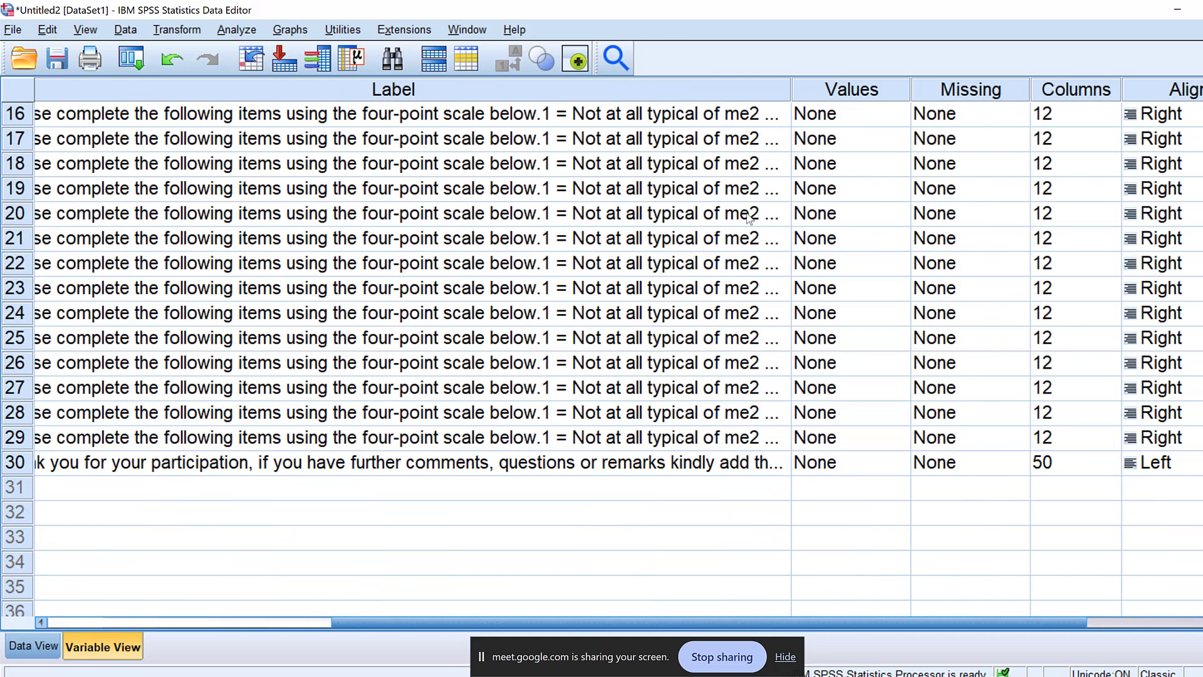
Widen the Label column until the bracketed statements at the end of the long question labels show.
{"action": "left_click", "coordinate": [799, 94]}
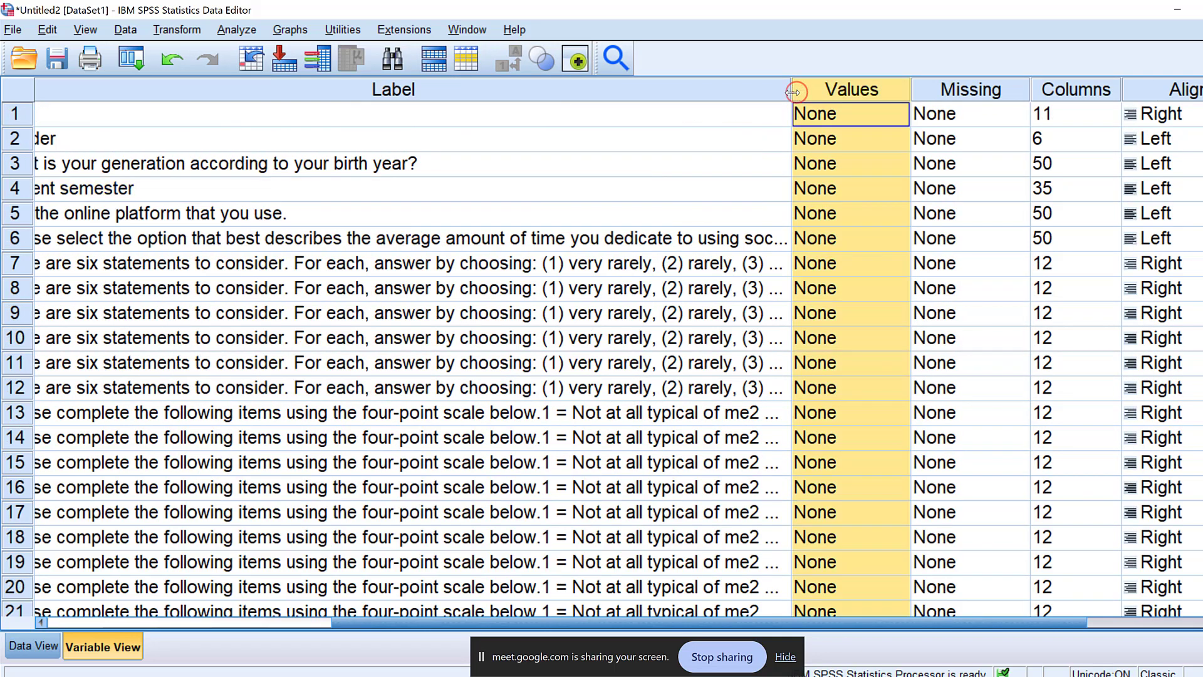
{"action": "double_click", "coordinate": [793, 92]}
{"action": "left_click_drag", "start_coordinate": [1186, 139], "coordinate": [1202, 139]}
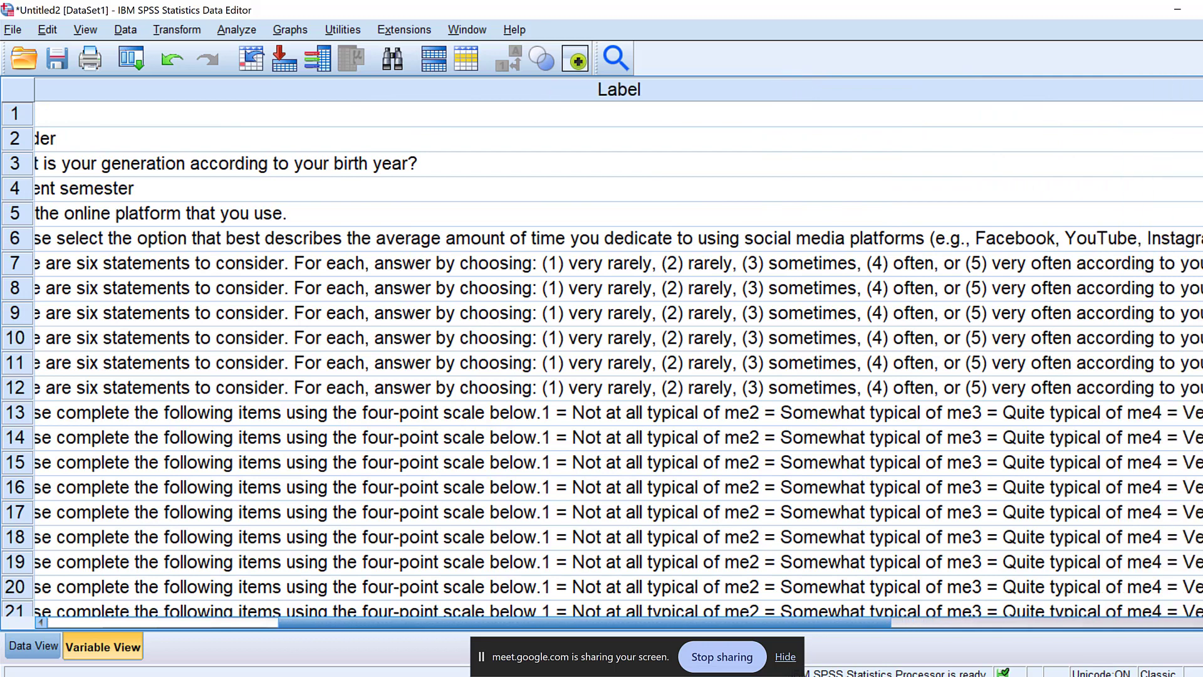
{"action": "left_click_drag", "start_coordinate": [348, 623], "coordinate": [708, 577]}
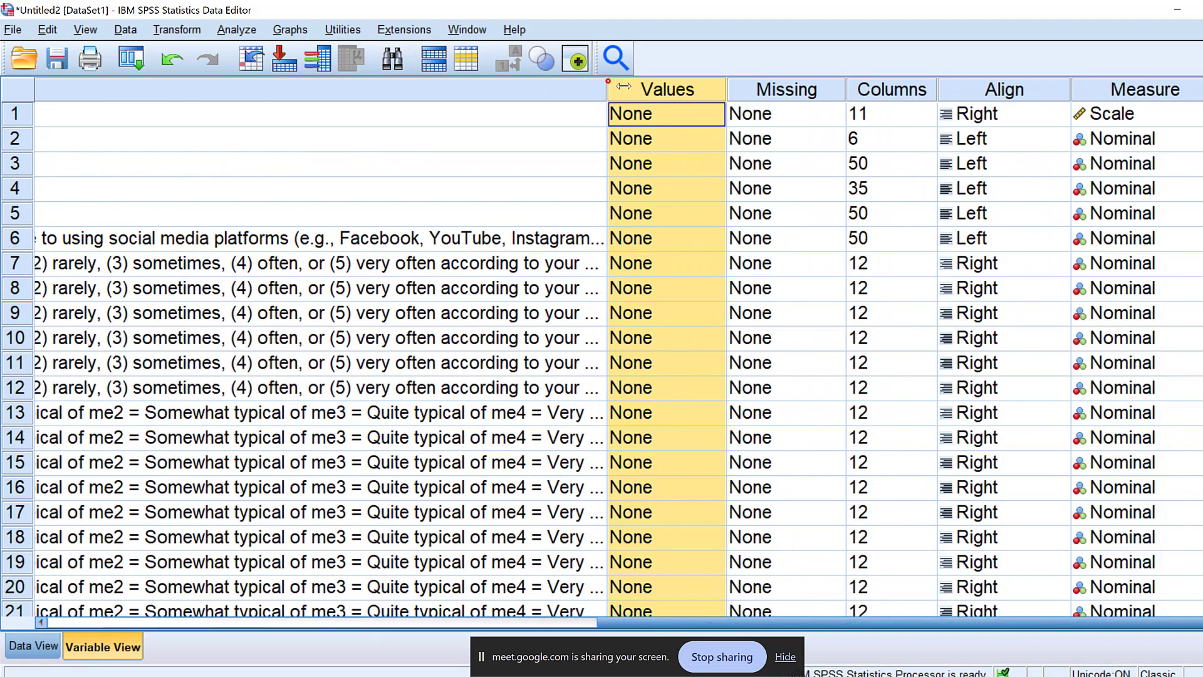
{"action": "left_click_drag", "start_coordinate": [606, 87], "coordinate": [978, 156]}
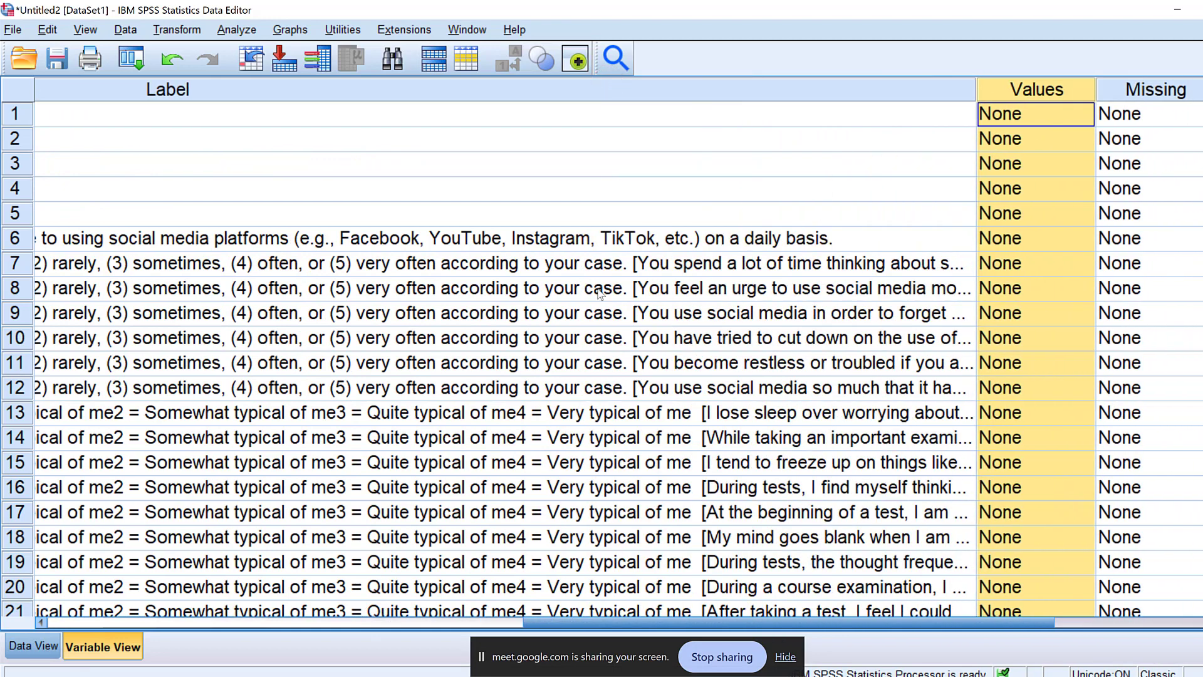
Cut the instruction text from "Here are six statements" to "according to your case." out of variable 7's label, keeping the bracketed statement.
{"action": "left_click", "coordinate": [624, 264]}
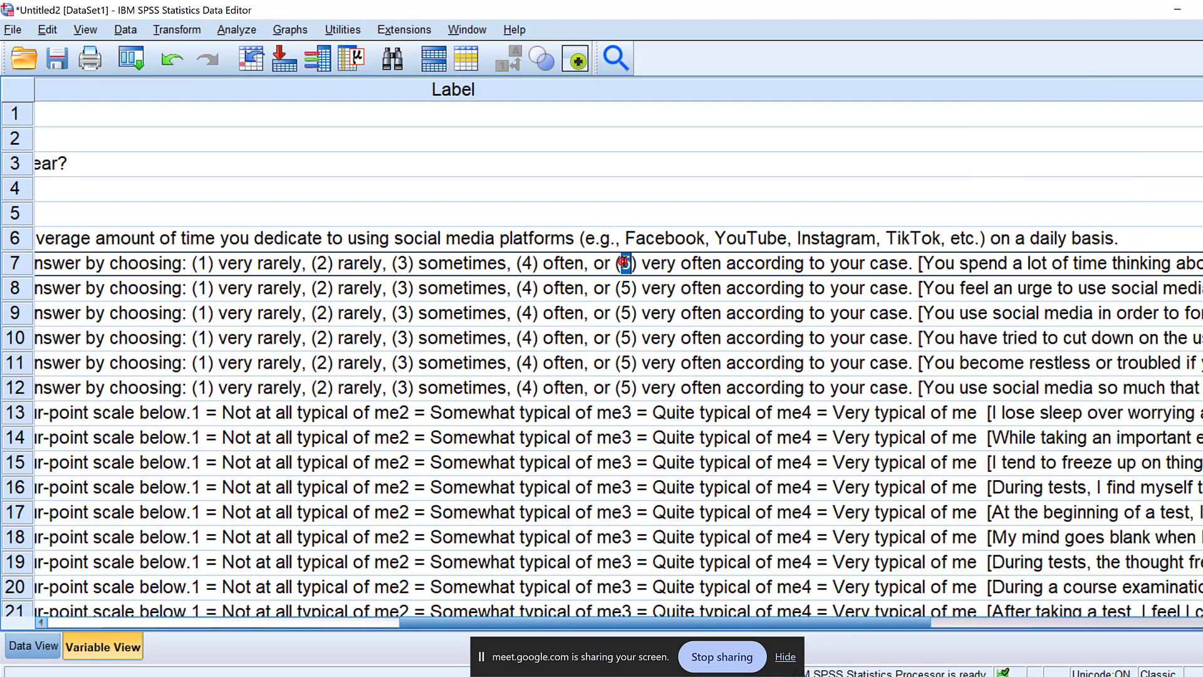
{"action": "left_click", "coordinate": [877, 262]}
{"action": "left_click_drag", "start_coordinate": [920, 264], "coordinate": [3, 258]}
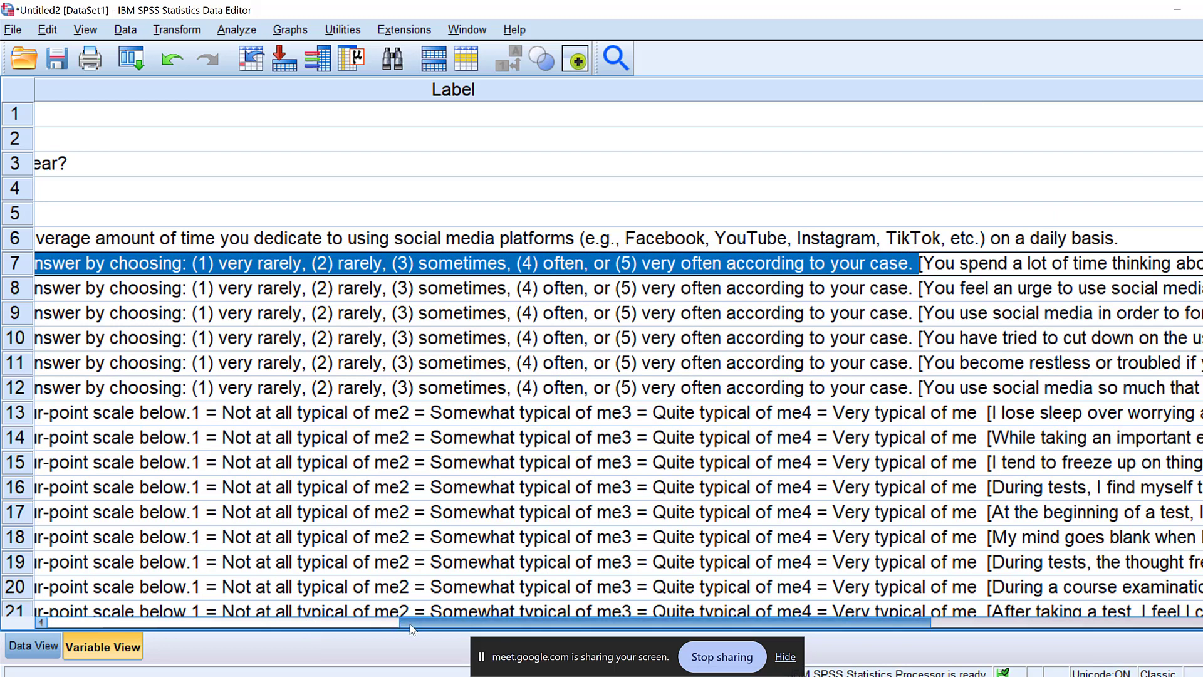
{"action": "scroll", "coordinate": [419, 625], "scroll_direction": "left", "scroll_amount": 2}
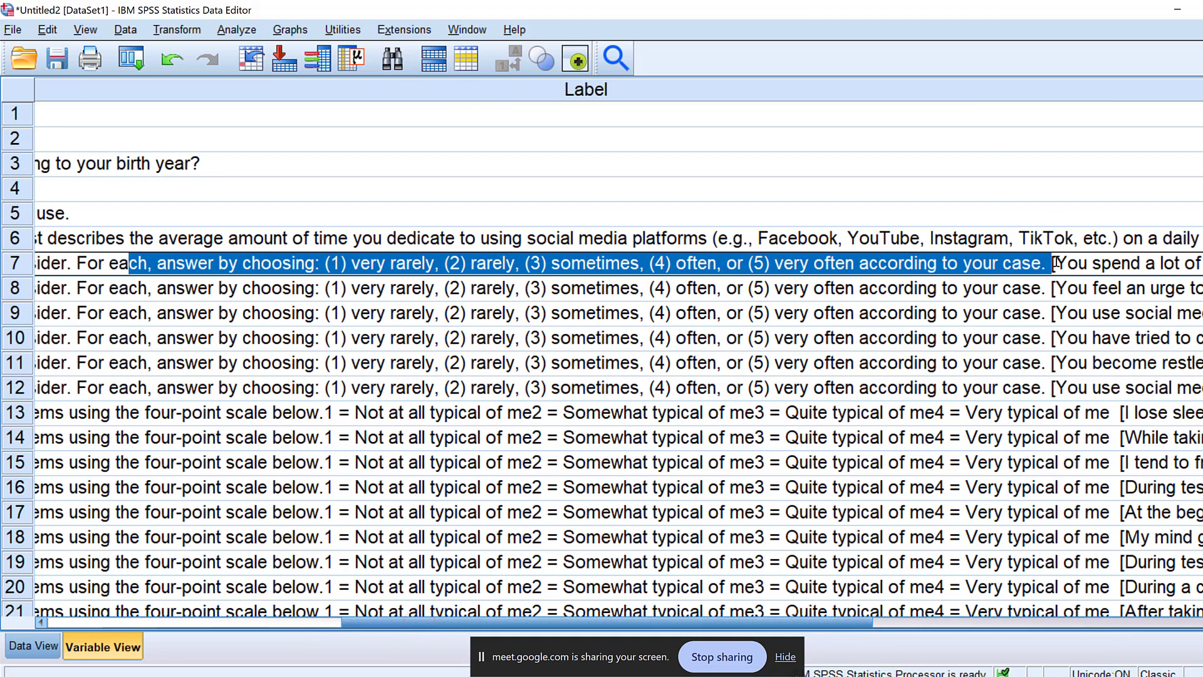
{"action": "left_click", "coordinate": [1054, 263]}
{"action": "left_click_drag", "start_coordinate": [1052, 263], "coordinate": [3, 255]}
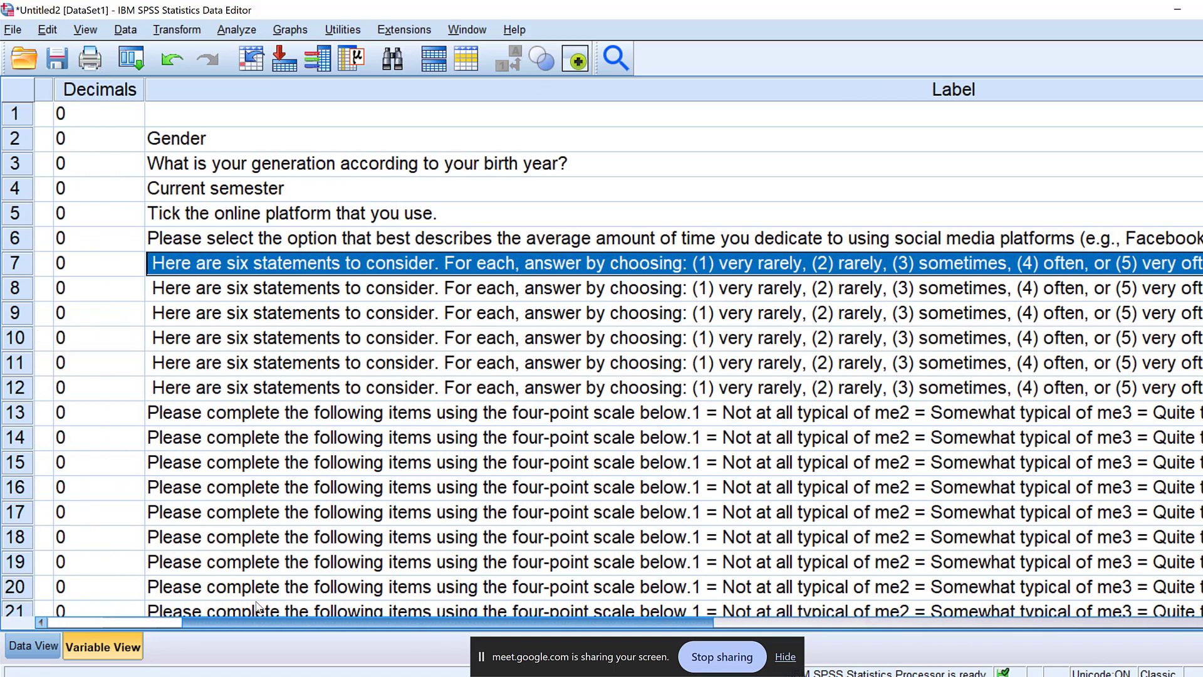
{"action": "right_click", "coordinate": [225, 263]}
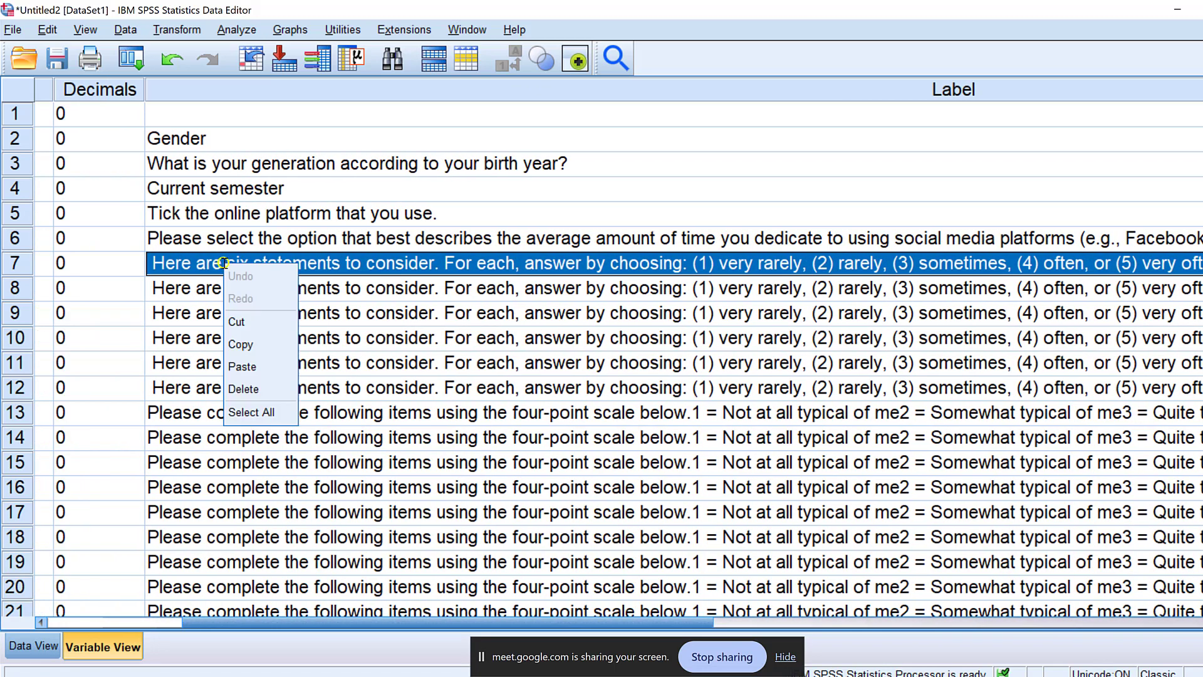
{"action": "left_click", "coordinate": [240, 319]}
Replace all occurrences of the cut instruction text in the Label column with nothing, then select the labels of variables 7 to 12.
{"action": "left_click", "coordinate": [386, 91]}
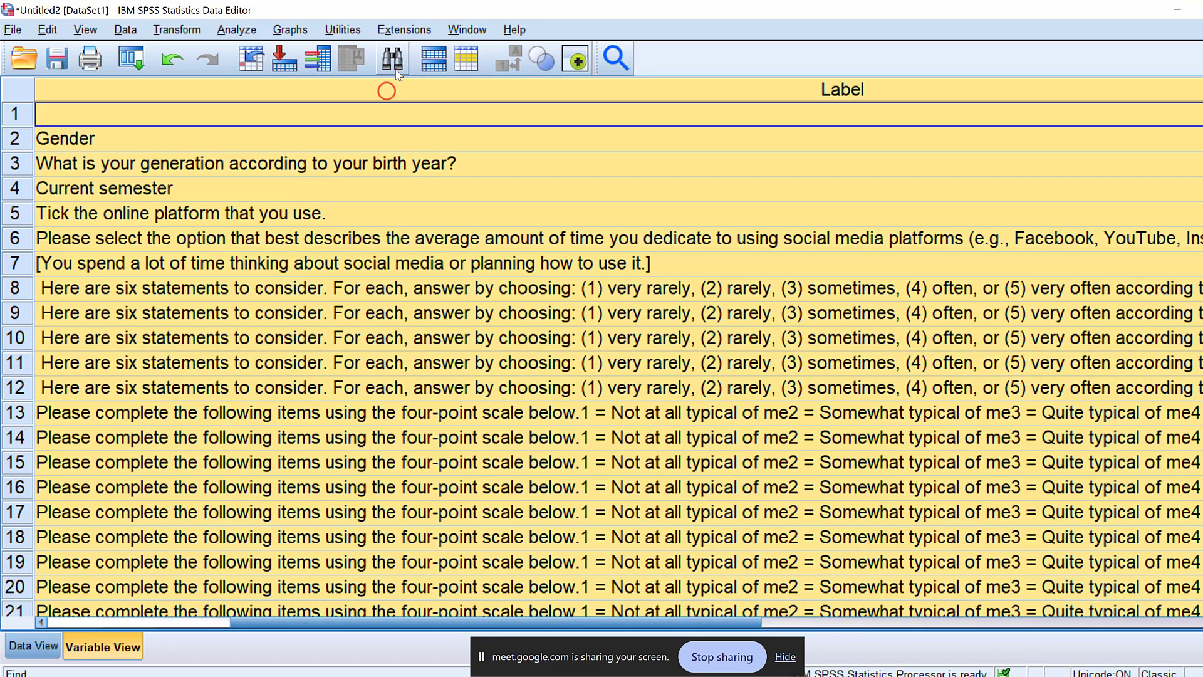
{"action": "left_click", "coordinate": [392, 59]}
{"action": "left_click", "coordinate": [494, 263]}
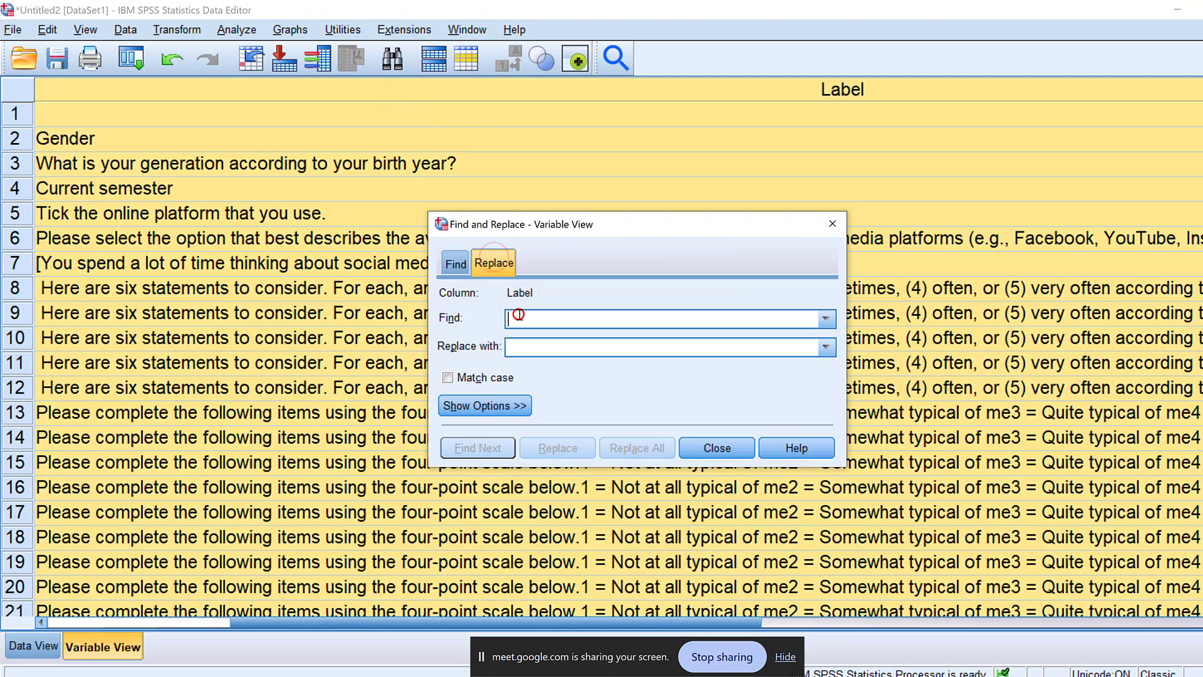
{"action": "key", "text": "ctrl+v"}
{"action": "left_click", "coordinate": [637, 447]}
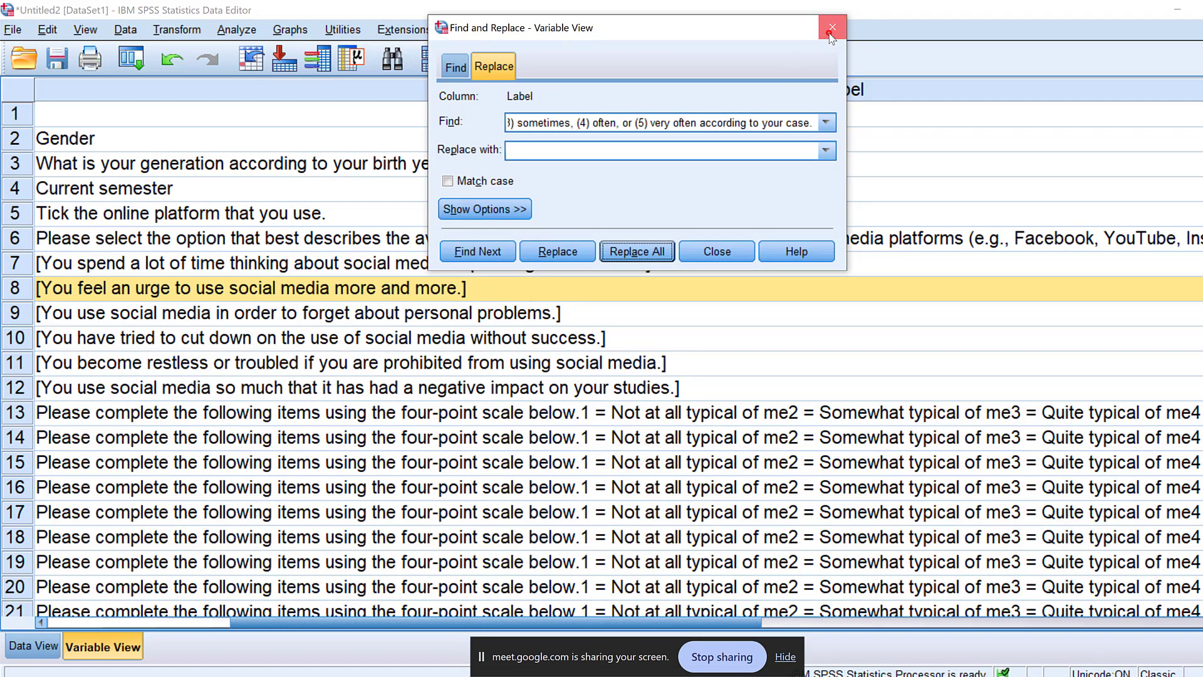
{"action": "left_click", "coordinate": [832, 28]}
{"action": "scroll", "coordinate": [74, 302], "scroll_direction": "down", "scroll_amount": 1}
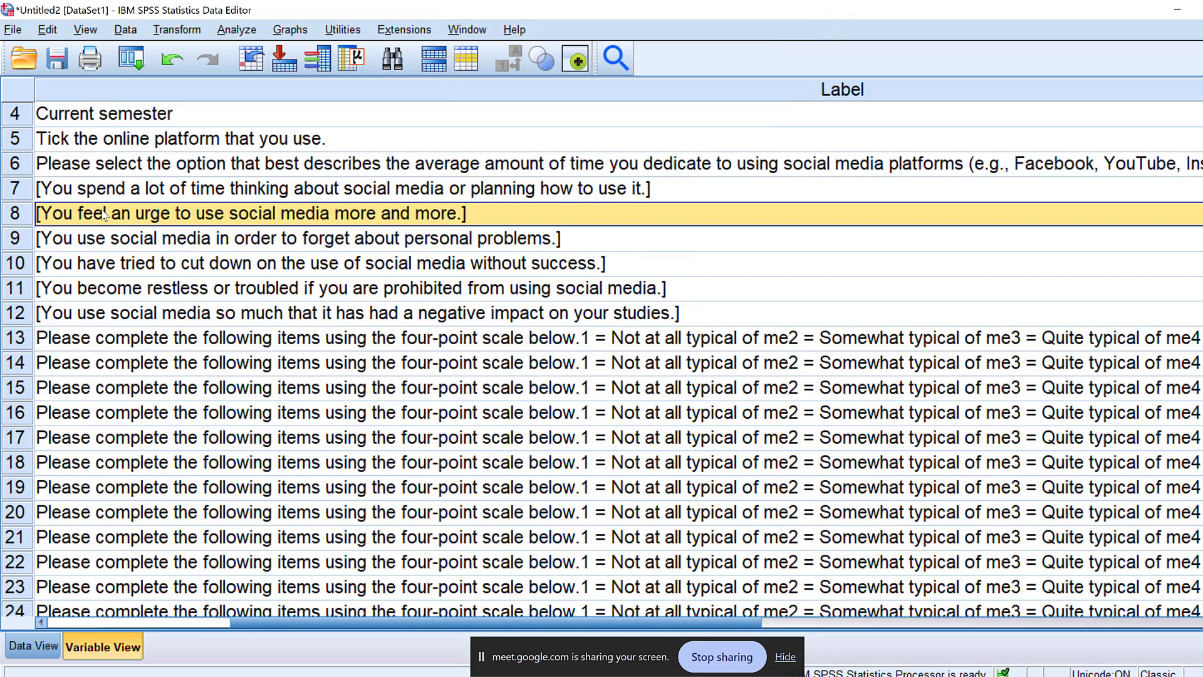
{"action": "left_click_drag", "start_coordinate": [67, 190], "coordinate": [65, 324]}
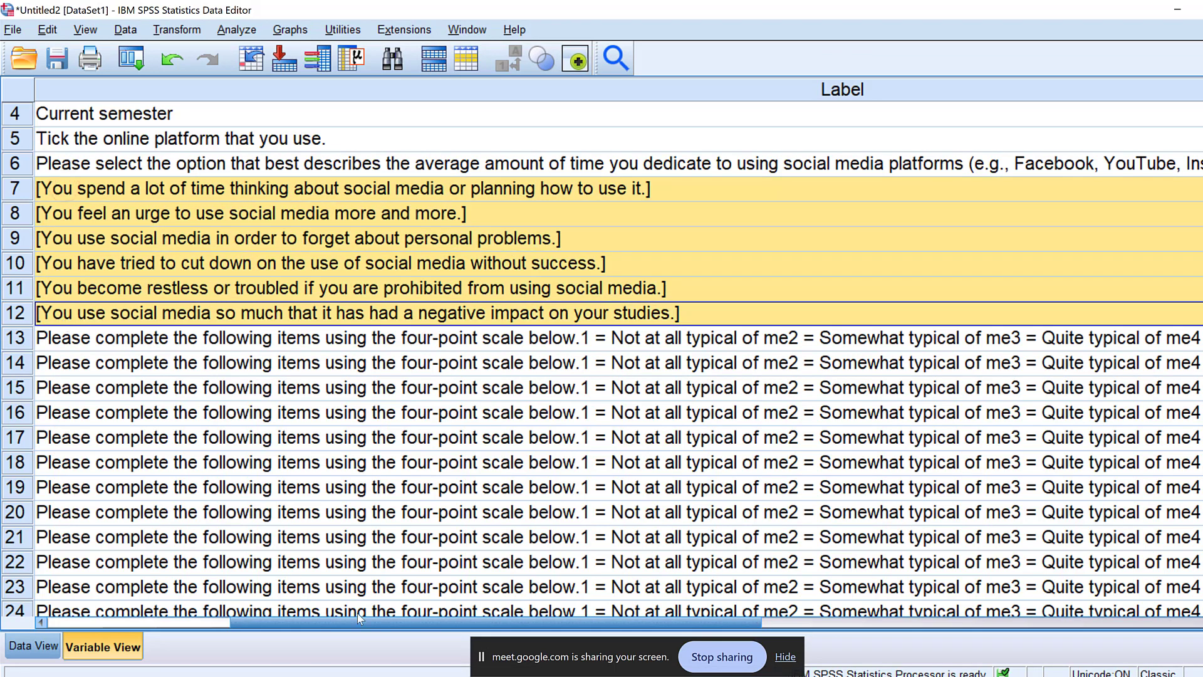
Switch to Google Forms and copy the "Very rarely" column option of the six-statement social media question.
{"action": "mouse_move", "coordinate": [814, 673]}
{"action": "left_click", "coordinate": [723, 629]}
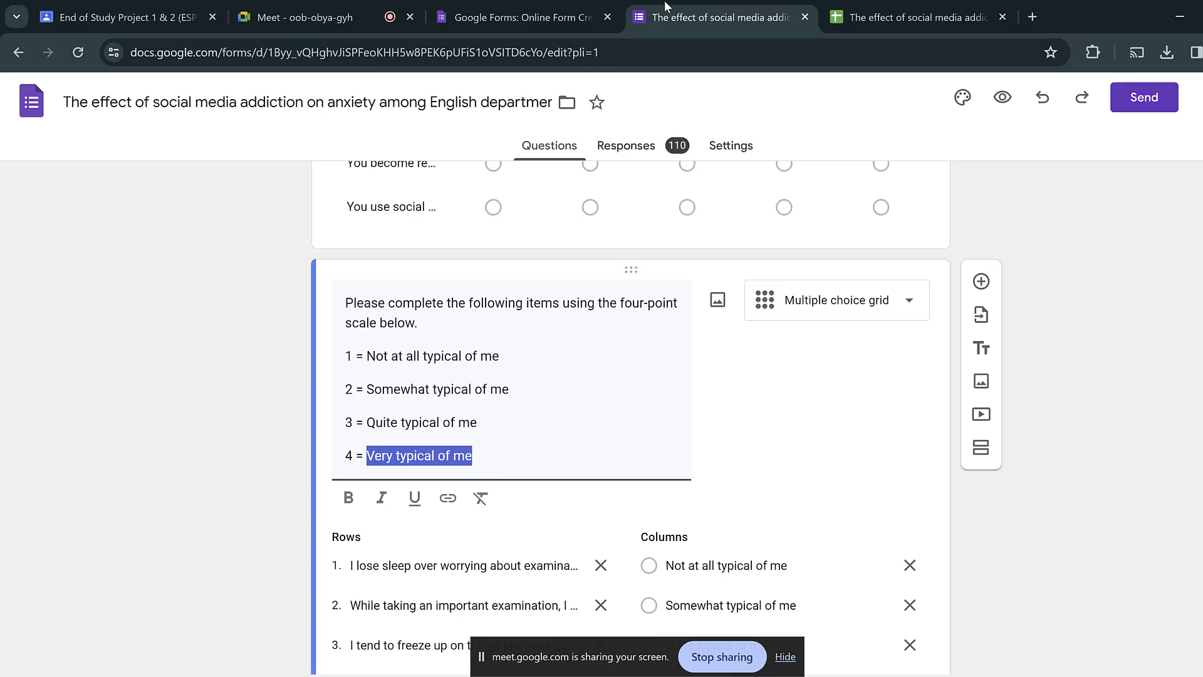
{"action": "scroll", "coordinate": [504, 387], "scroll_direction": "up", "scroll_amount": 10}
{"action": "scroll", "coordinate": [497, 387], "scroll_direction": "down", "scroll_amount": 4}
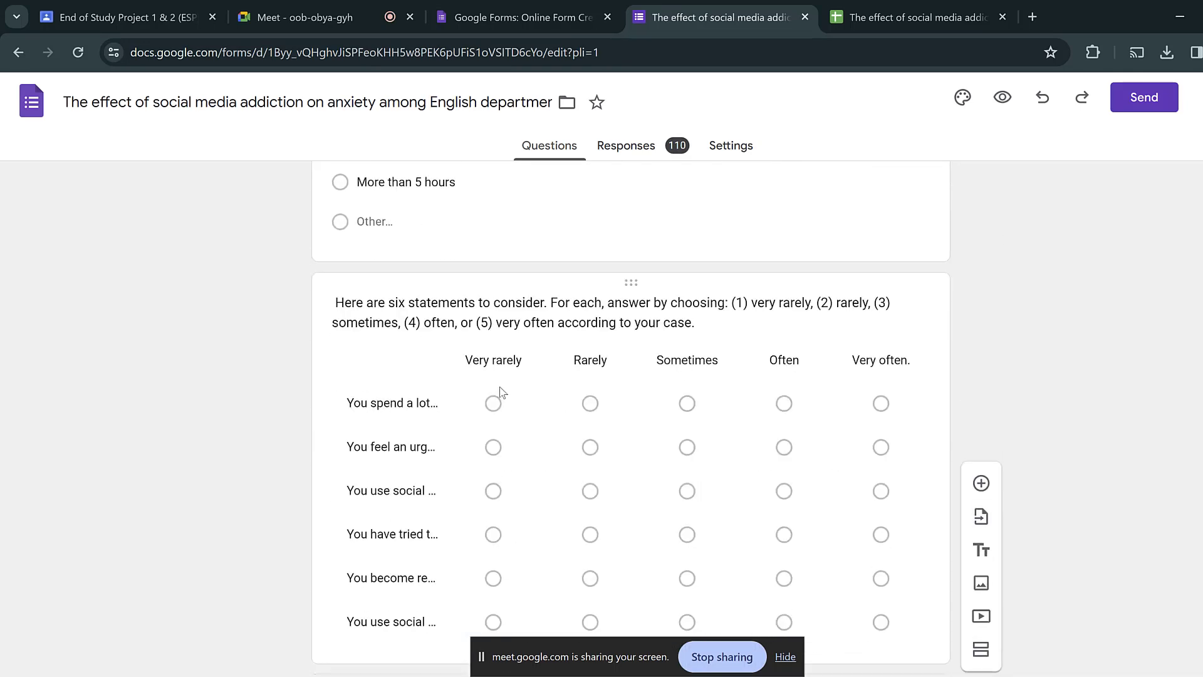
{"action": "left_click", "coordinate": [506, 364]}
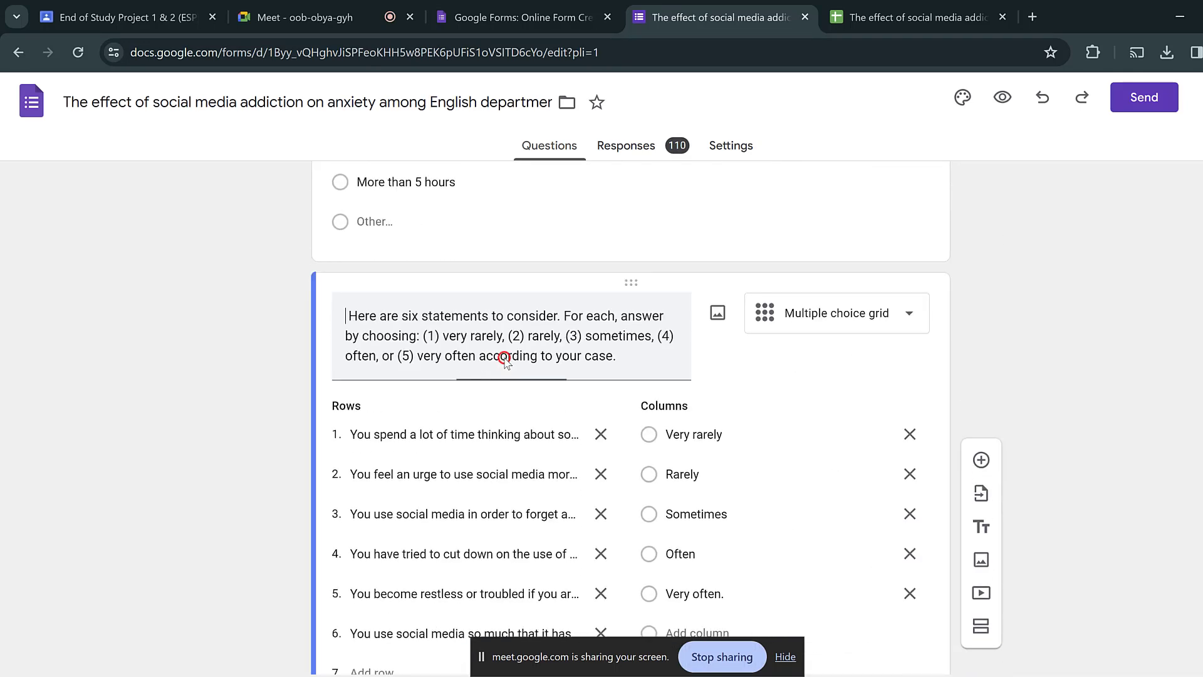
{"action": "right_click", "coordinate": [693, 432]}
{"action": "left_click", "coordinate": [730, 140]}
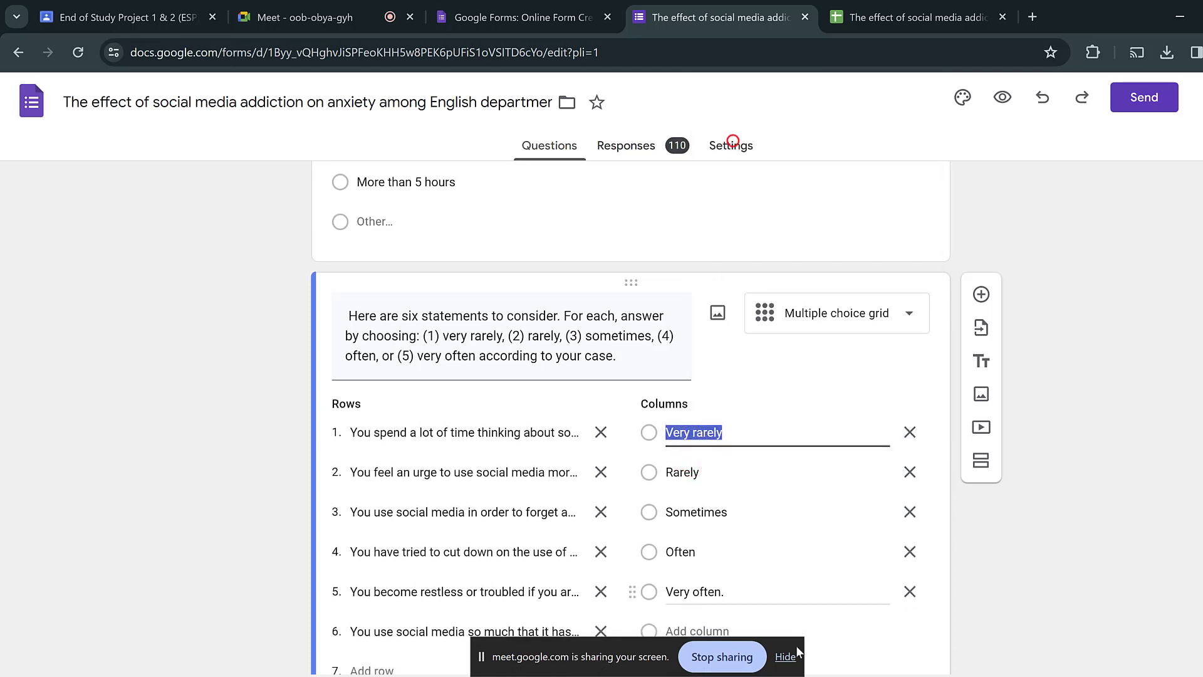
Switch to SPSS and narrow the Label column until the Values column shows beside the question labels.
{"action": "left_click", "coordinate": [611, 617]}
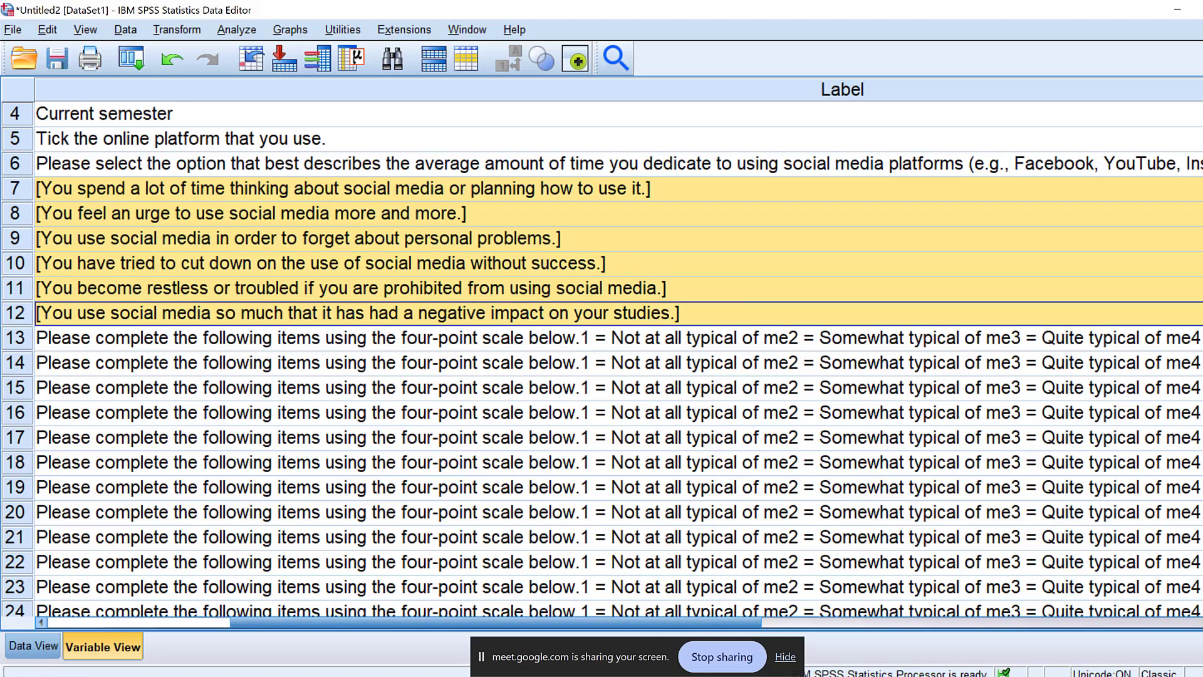
{"action": "scroll", "coordinate": [425, 623], "scroll_direction": "right", "scroll_amount": 10}
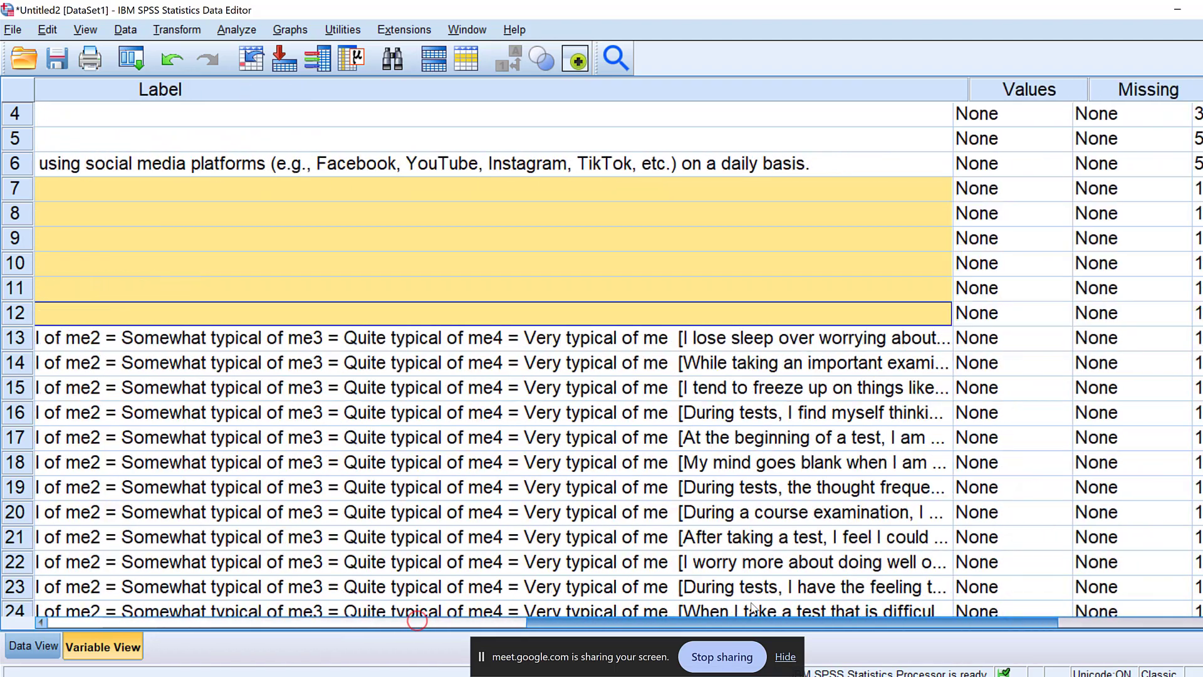
{"action": "double_click", "coordinate": [882, 86]}
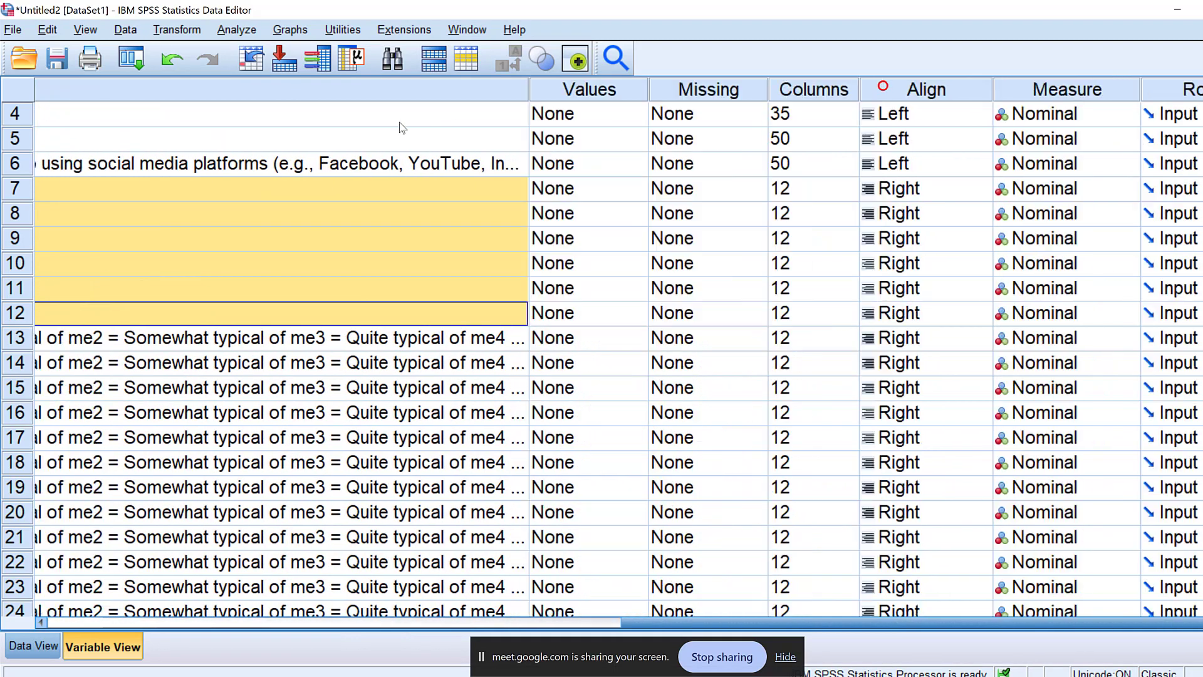
{"action": "left_click_drag", "start_coordinate": [820, 206], "coordinate": [886, 229]}
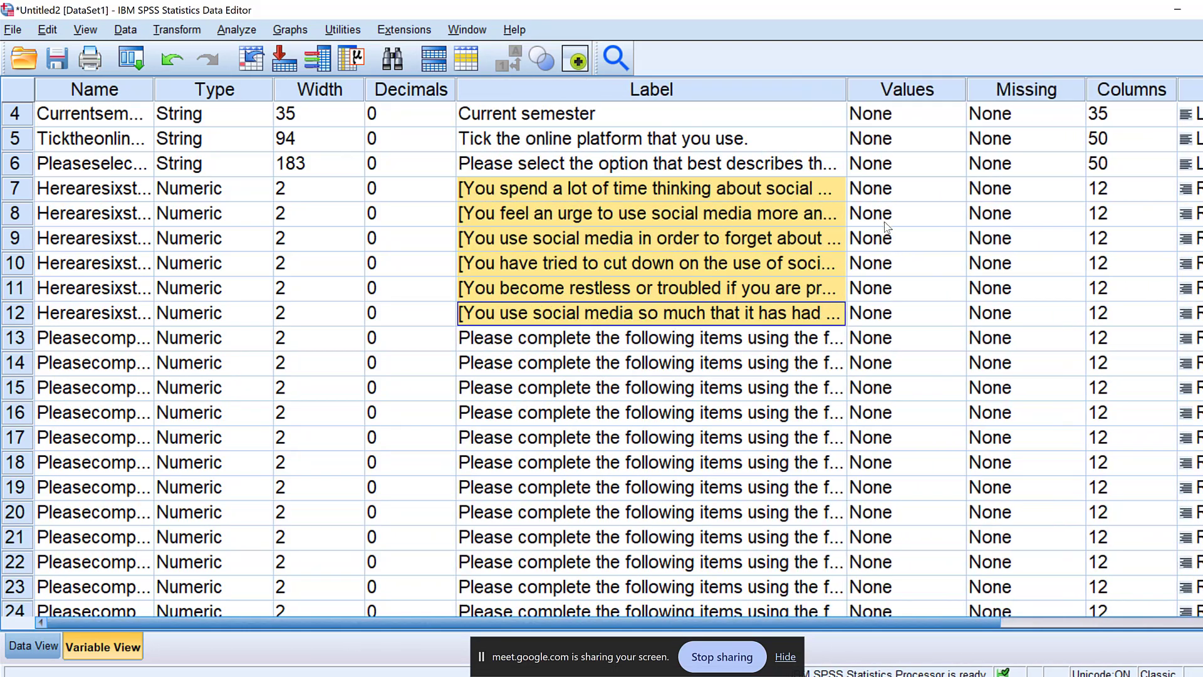
Open the value labels of variable 7 and add value 1 with the label "Very rarely".
{"action": "left_click", "coordinate": [960, 196]}
{"action": "left_click", "coordinate": [955, 189]}
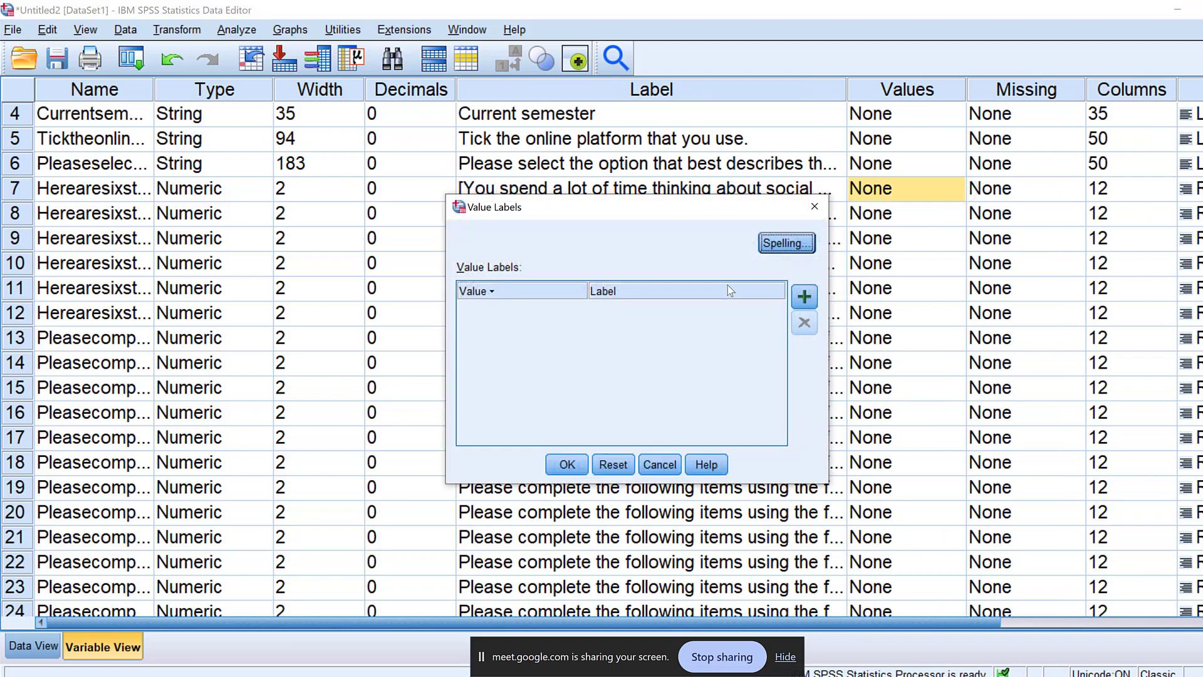
{"action": "left_click", "coordinate": [803, 294]}
{"action": "left_click", "coordinate": [545, 308]}
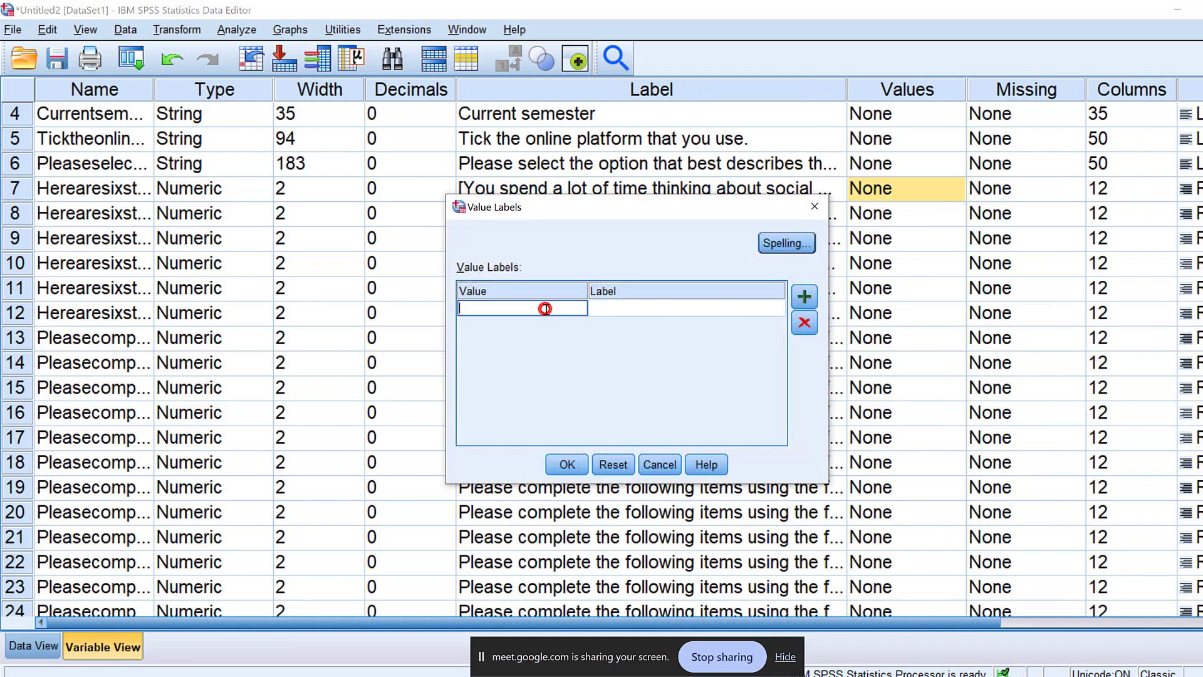
{"action": "type", "text": "1"}
{"action": "left_click", "coordinate": [607, 309]}
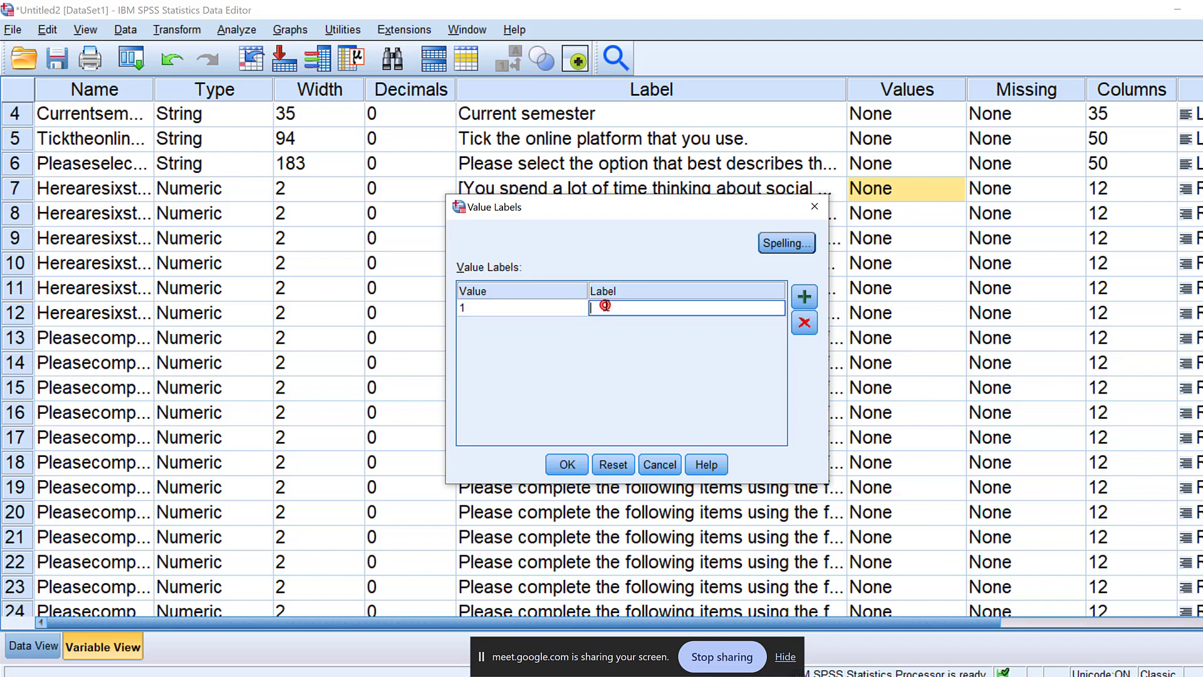
{"action": "type", "text": "Very rarely"}
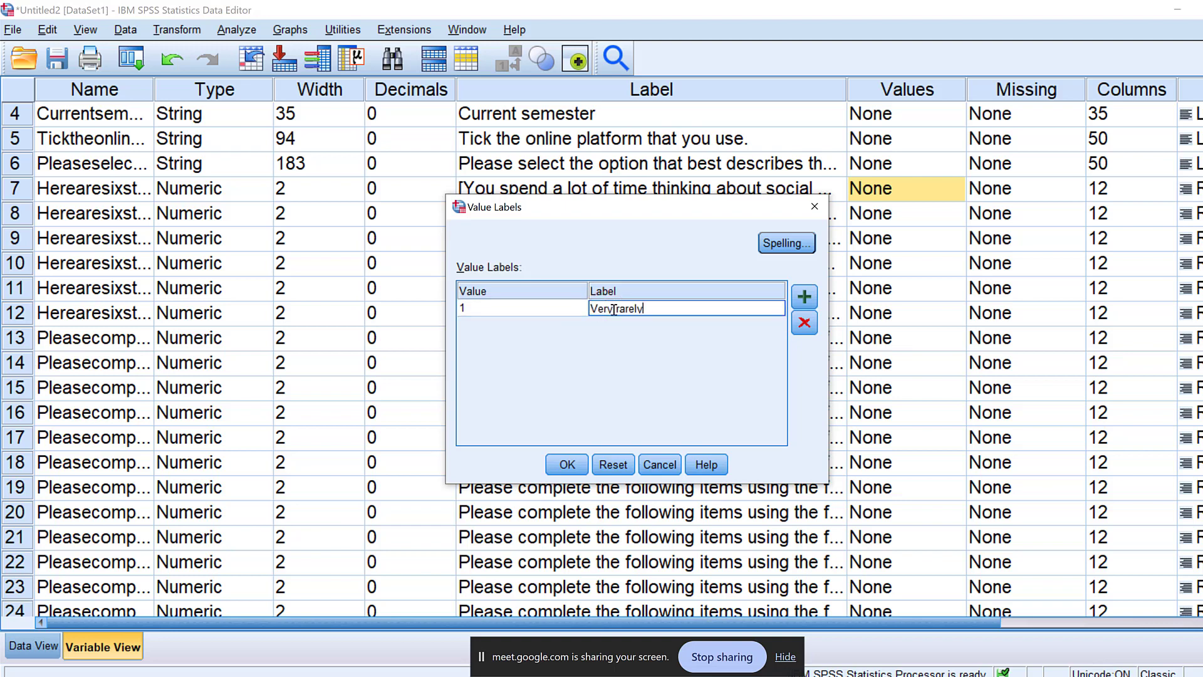
Add value 2 with the label "Rarely" to variable 7's value labels.
{"action": "left_click", "coordinate": [803, 295]}
{"action": "left_click", "coordinate": [510, 327]}
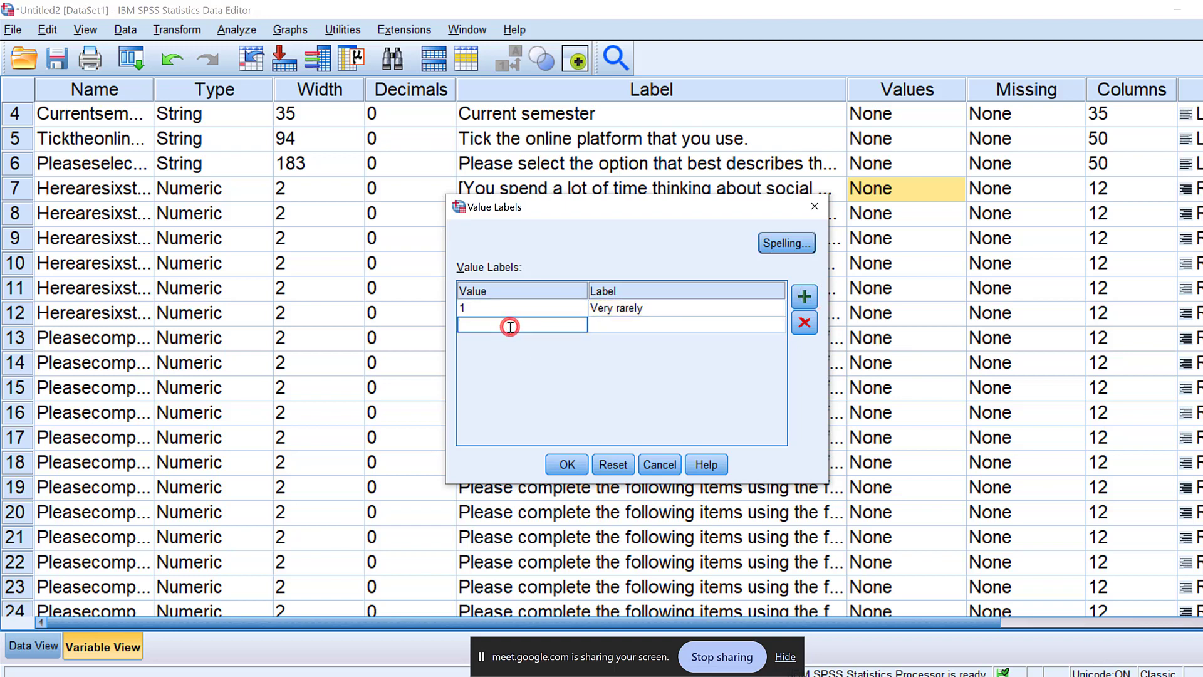
{"action": "type", "text": "2"}
{"action": "left_click", "coordinate": [608, 325]}
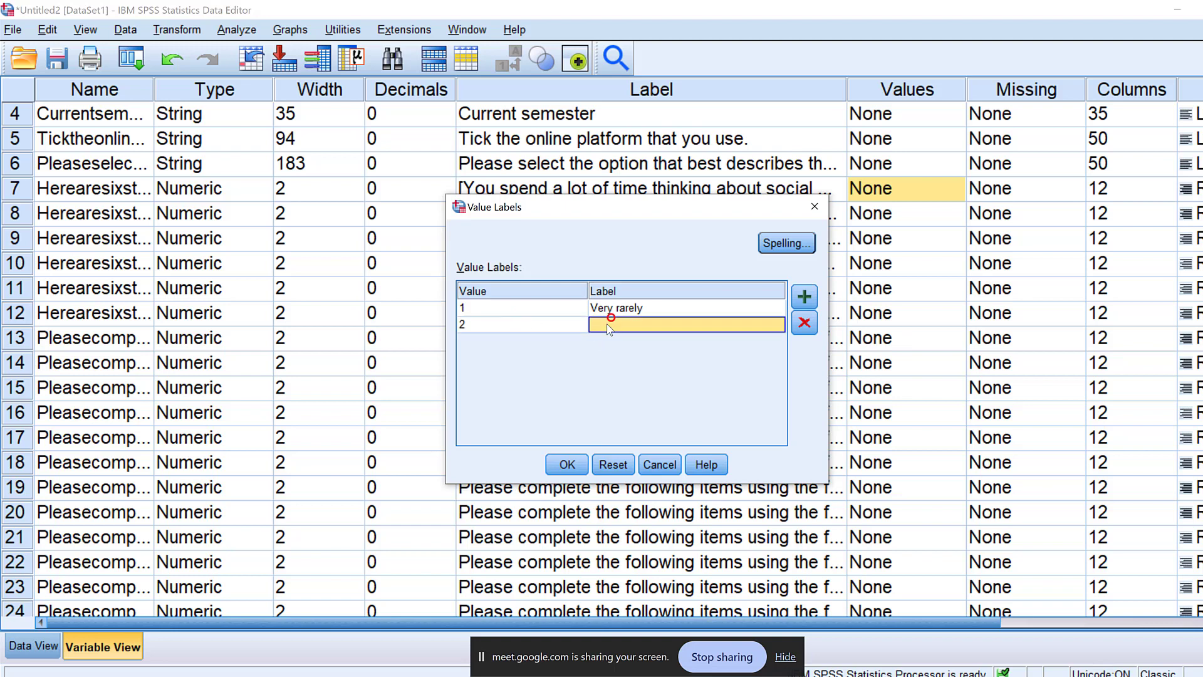
{"action": "type", "text": "Very rarely"}
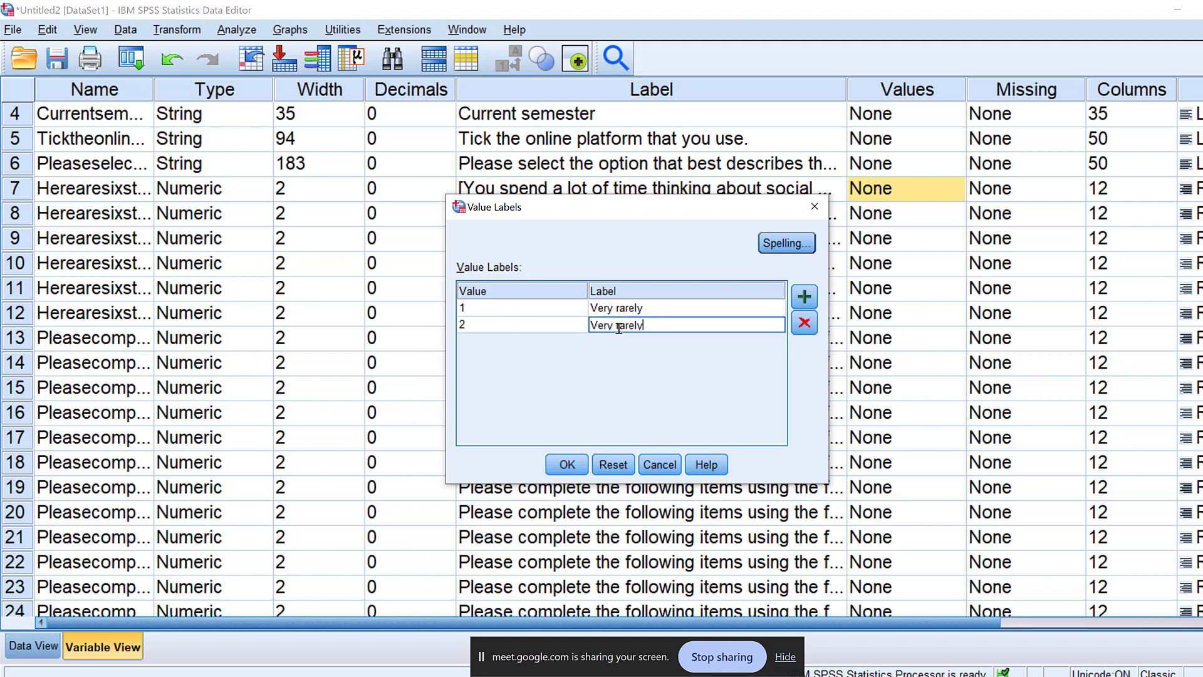
{"action": "key", "text": "BackSpace"}
{"action": "key", "text": "BackSpace"}
{"action": "key", "text": "BackSpace"}
{"action": "key", "text": "BackSpace"}
{"action": "key", "text": "BackSpace"}
{"action": "left_click", "coordinate": [619, 328]}
{"action": "left_click", "coordinate": [590, 326]}
{"action": "type", "text": "R"}
Add value 3 with the label "Sometimes", copying the wording from the six-statement question in Google Forms.
{"action": "left_click", "coordinate": [805, 297]}
{"action": "left_click", "coordinate": [495, 341]}
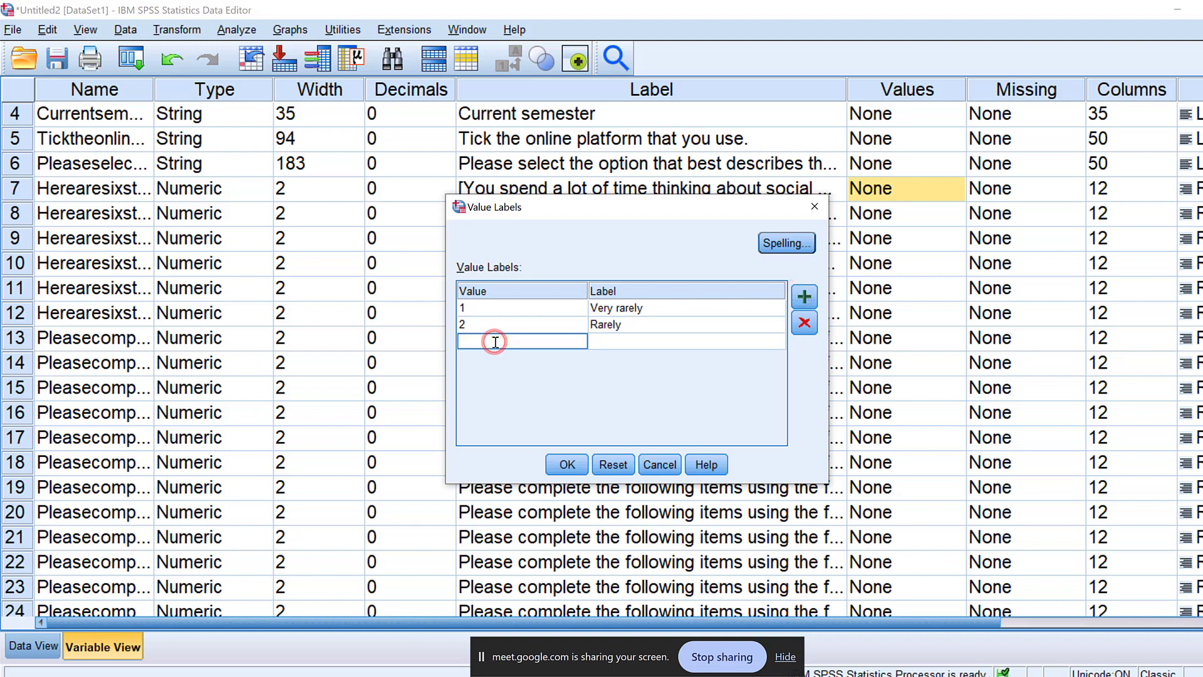
{"action": "type", "text": "3"}
{"action": "left_click", "coordinate": [796, 583]}
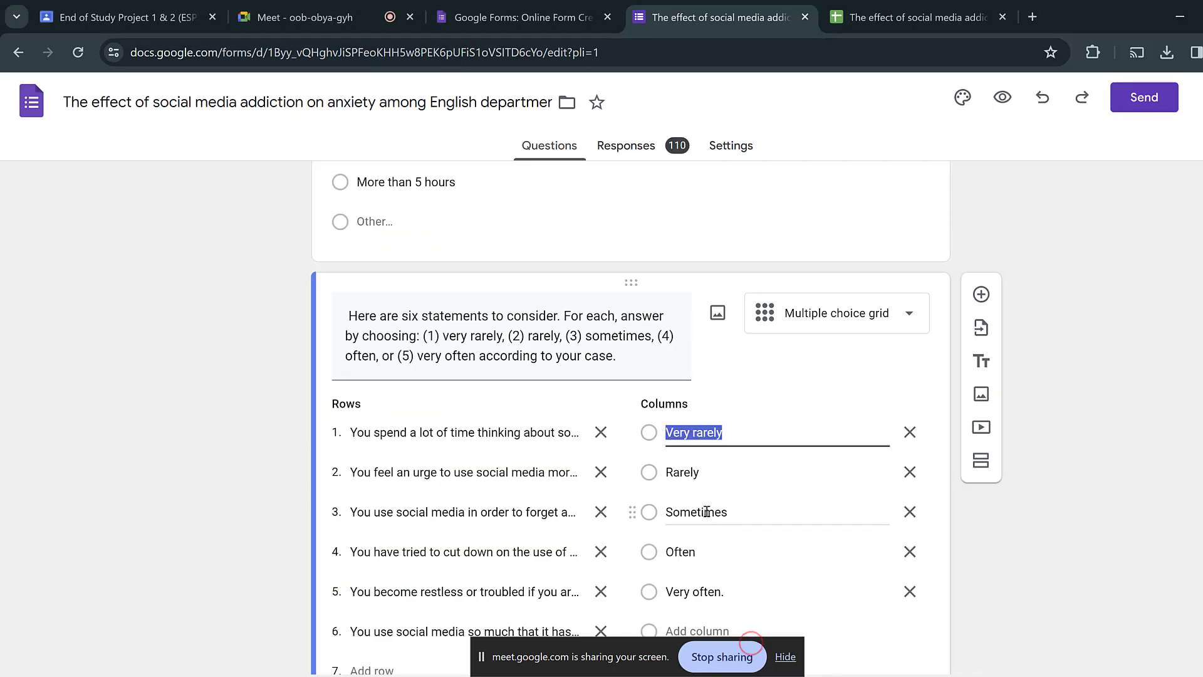
{"action": "double_click", "coordinate": [706, 511]}
{"action": "right_click", "coordinate": [706, 512]}
{"action": "left_click", "coordinate": [765, 221]}
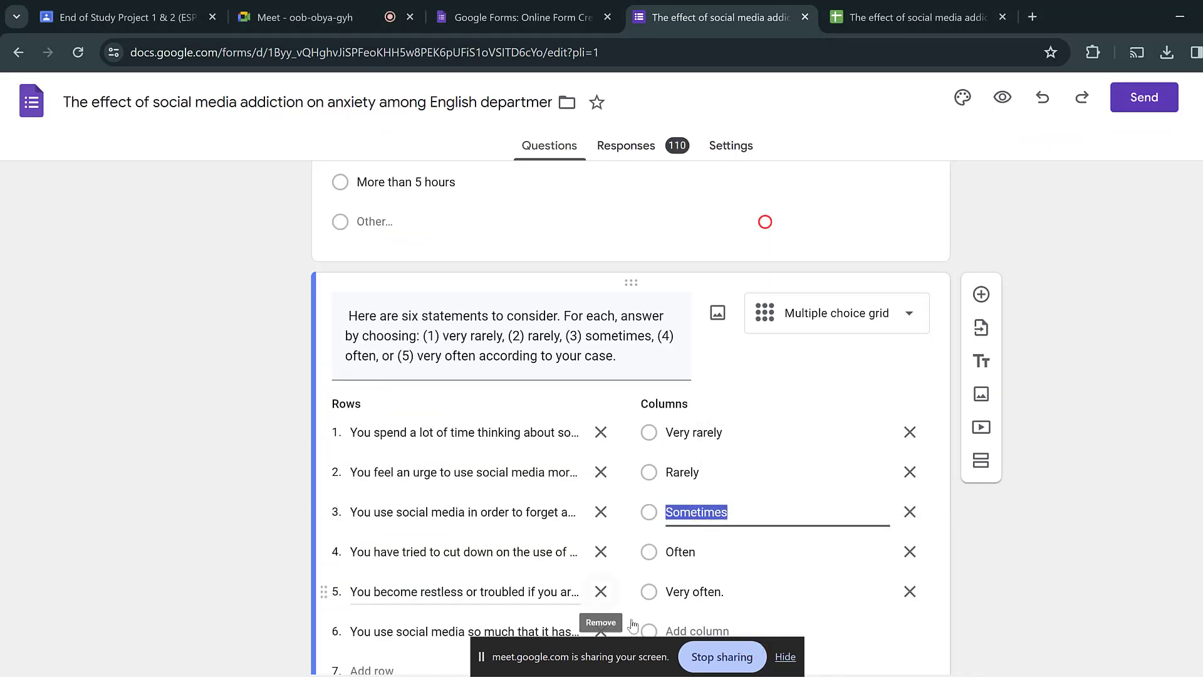
{"action": "left_click", "coordinate": [611, 620]}
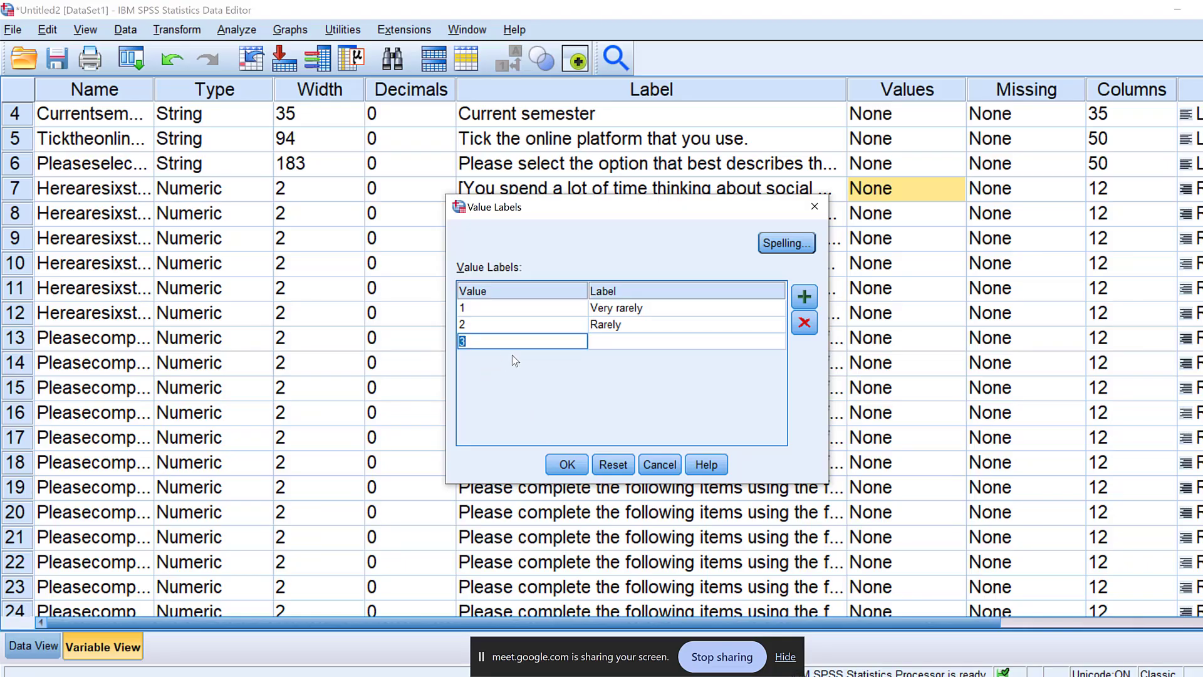
{"action": "left_click", "coordinate": [605, 342]}
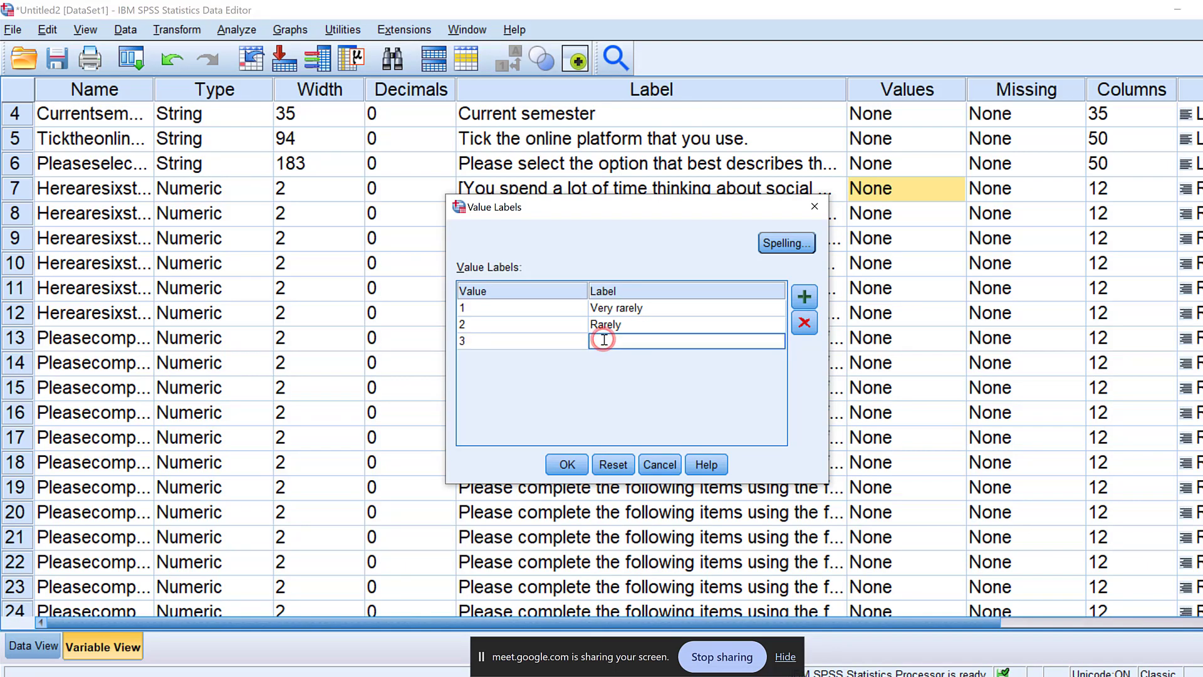
{"action": "key", "text": "ctrl+v"}
Add value 4 with the label "Often", copying the wording from the six-statement question in Google Forms.
{"action": "left_click", "coordinate": [804, 297]}
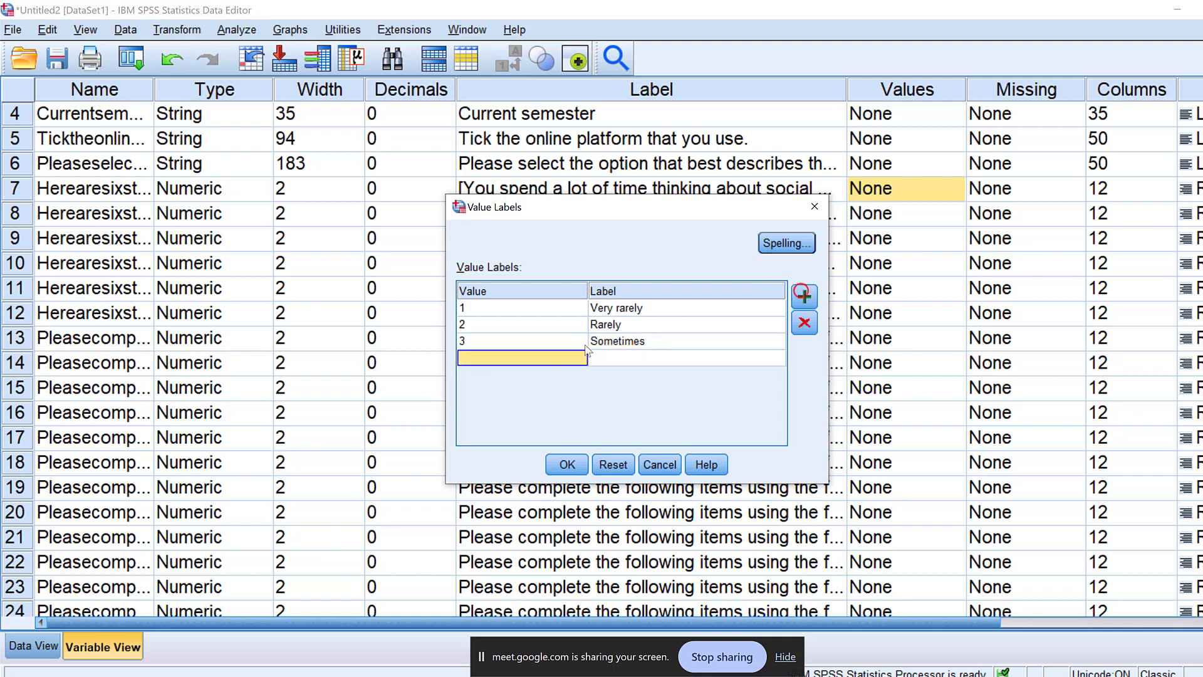
{"action": "left_click", "coordinate": [536, 359]}
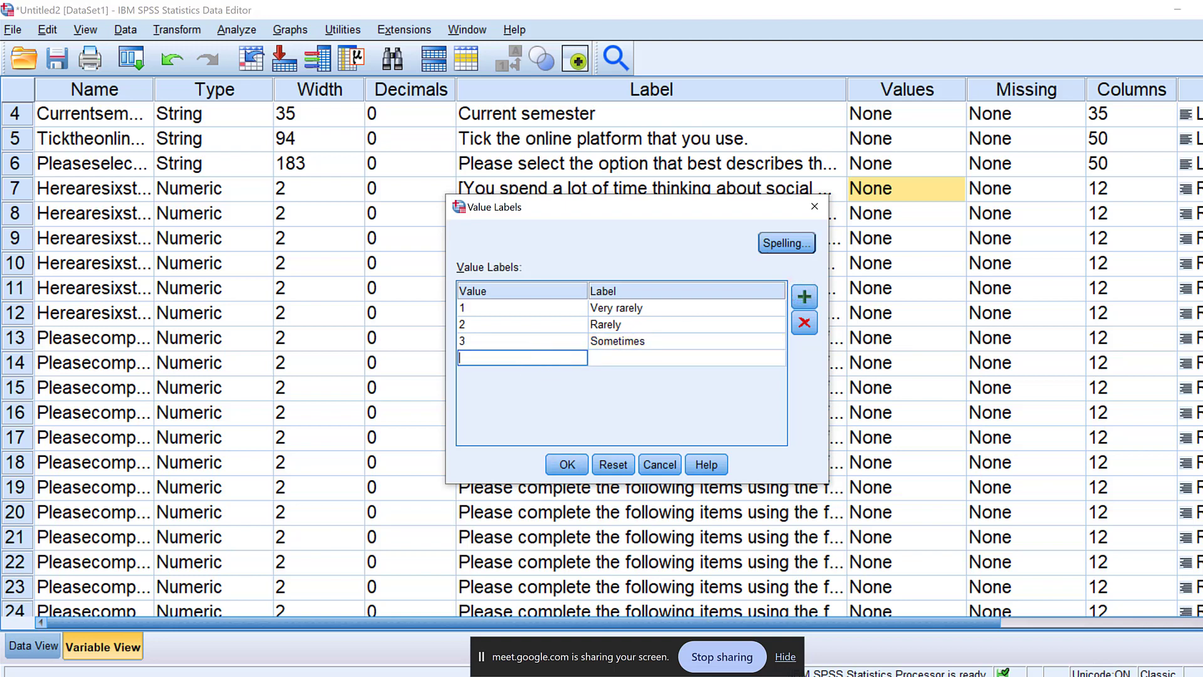
{"action": "left_click", "coordinate": [724, 617]}
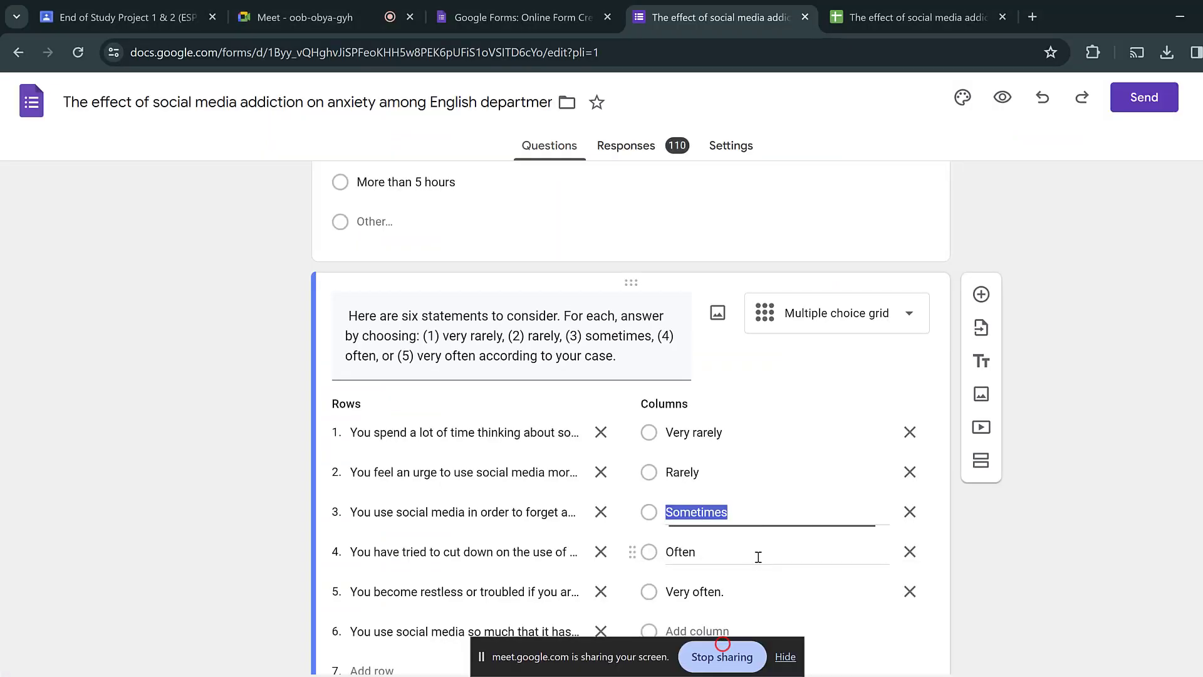
{"action": "double_click", "coordinate": [696, 551]}
{"action": "right_click", "coordinate": [684, 552]}
{"action": "left_click", "coordinate": [720, 261]}
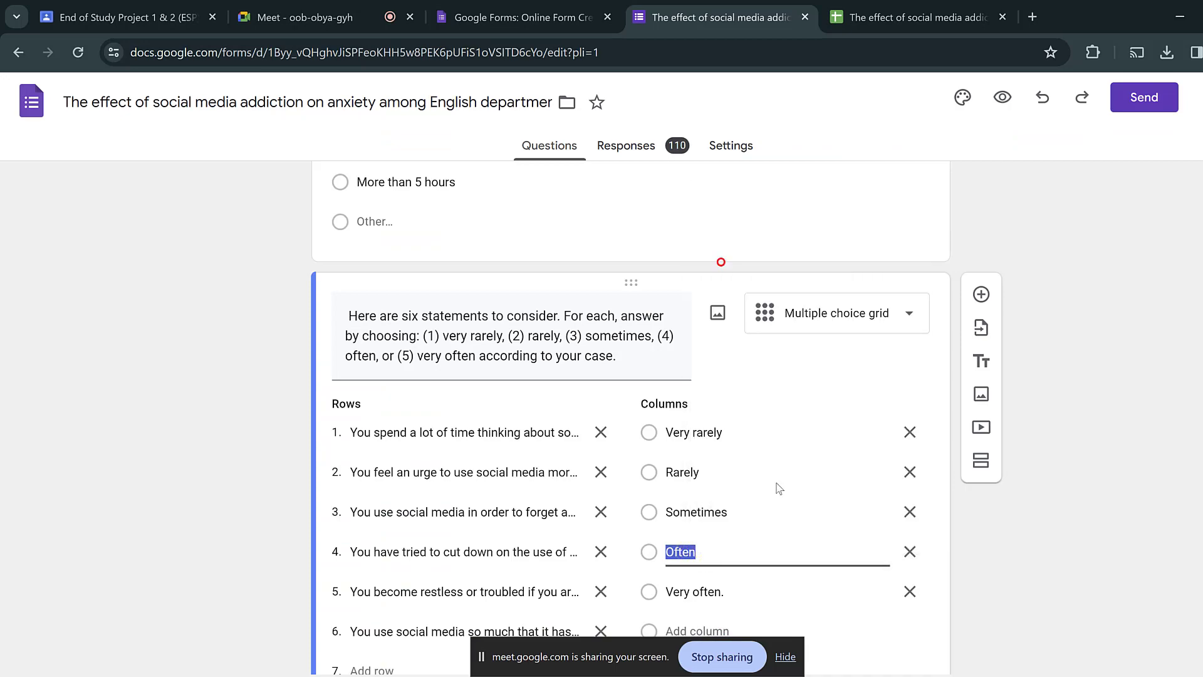
{"action": "key", "text": "alt+Tab"}
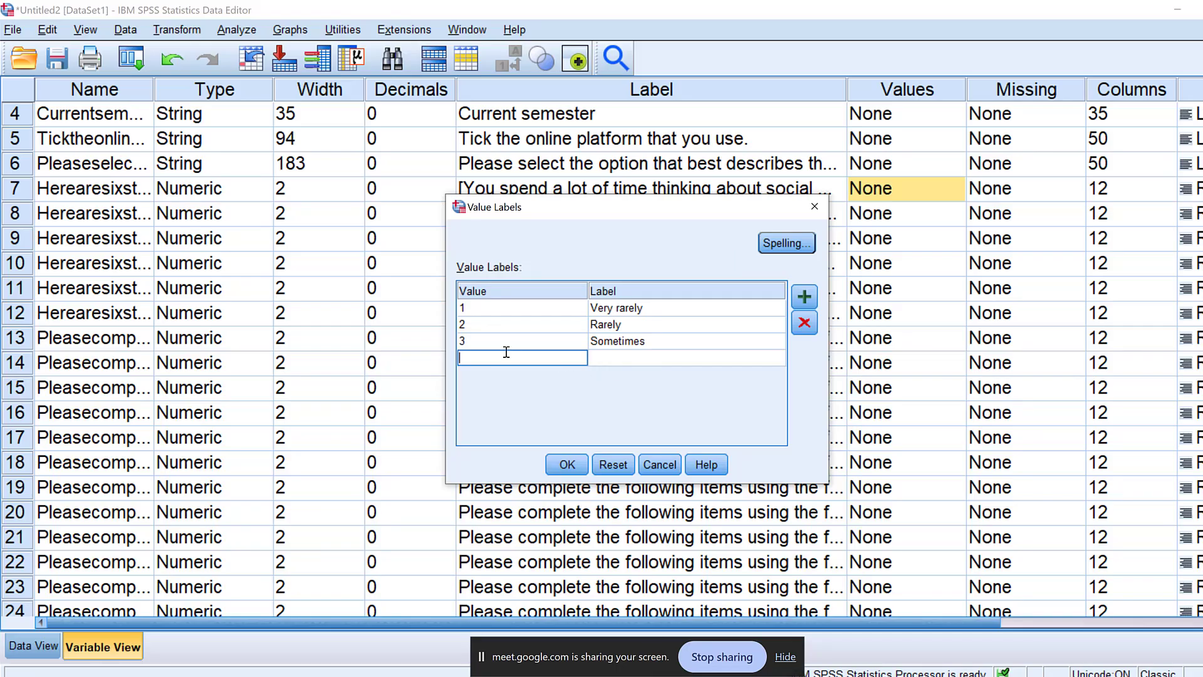
{"action": "left_click", "coordinate": [596, 358]}
{"action": "key", "text": "ctrl+v"}
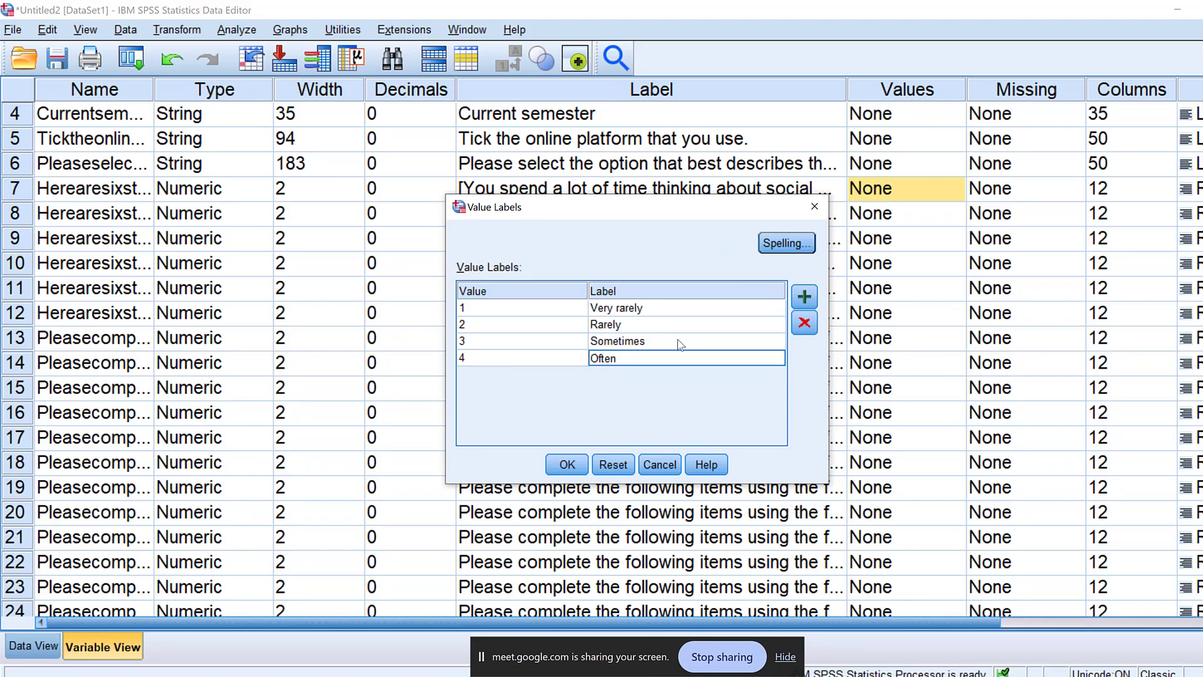
Add value 5 for the "Very often" answer option and apply the value labels to variable 7.
{"action": "left_click", "coordinate": [802, 300]}
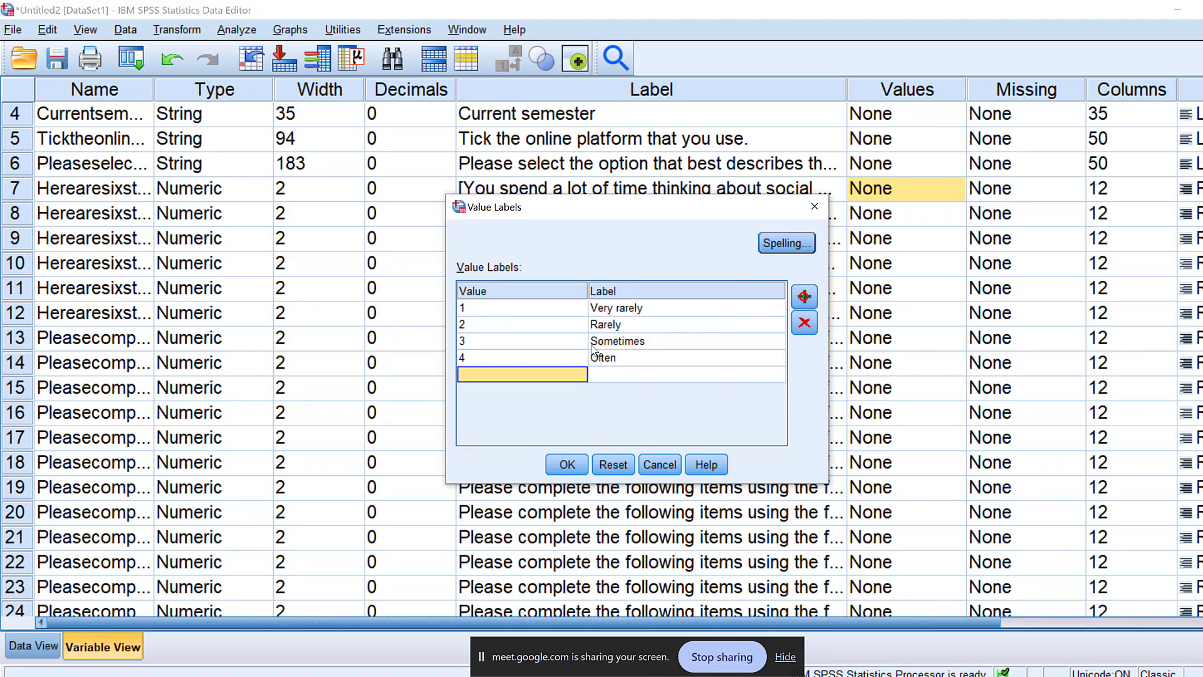
{"action": "left_click", "coordinate": [523, 371]}
{"action": "type", "text": "5"}
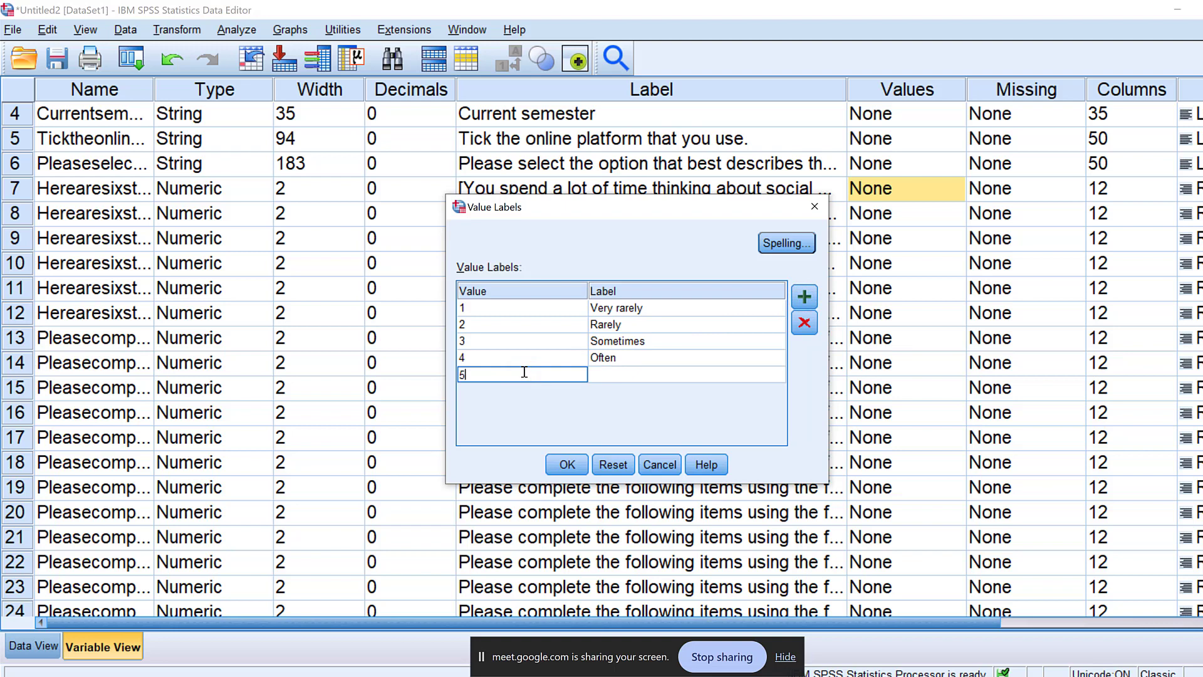
{"action": "left_click", "coordinate": [611, 374]}
{"action": "type", "text": "Often"}
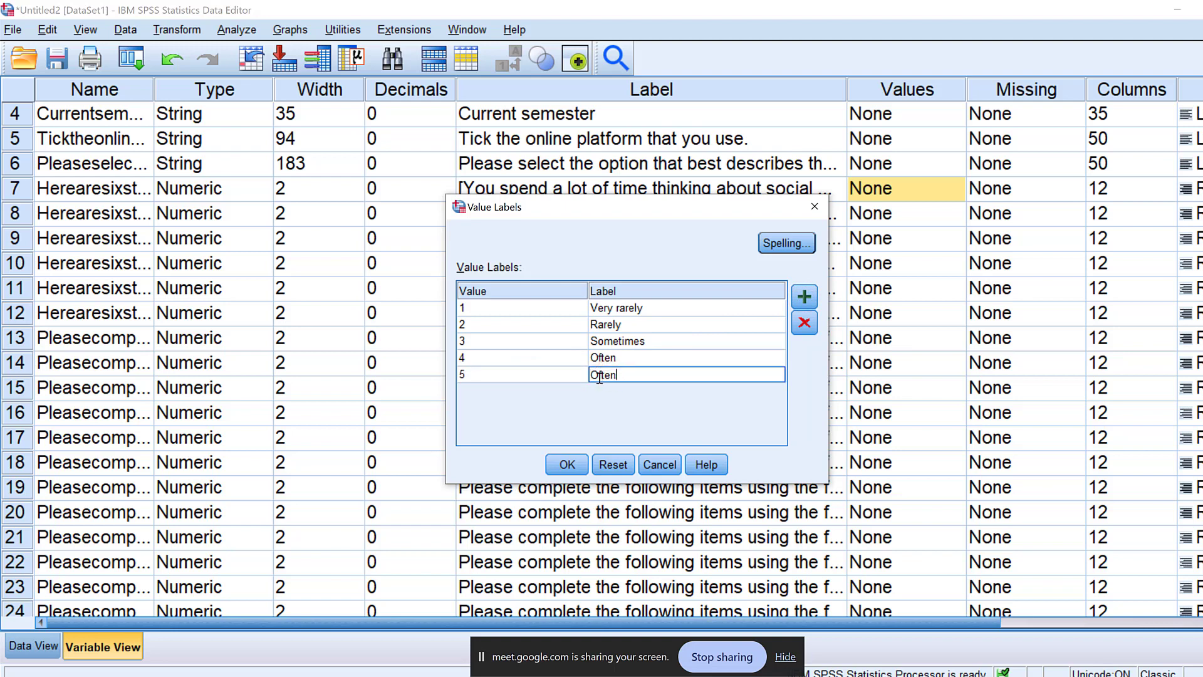
{"action": "key", "text": "BackSpace"}
{"action": "left_click", "coordinate": [567, 464]}
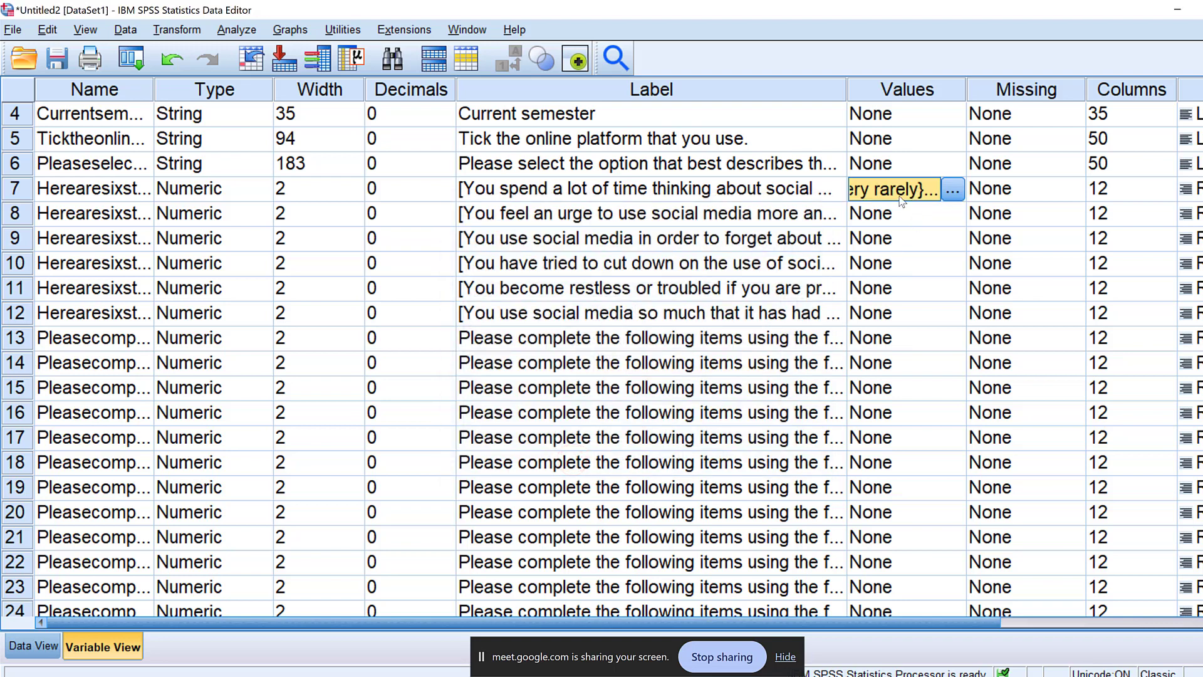
Copy variable 7's value labels and paste them into the Values cells of variables 8 to 12.
{"action": "right_click", "coordinate": [901, 201]}
{"action": "left_click", "coordinate": [907, 209]}
{"action": "left_click", "coordinate": [893, 218]}
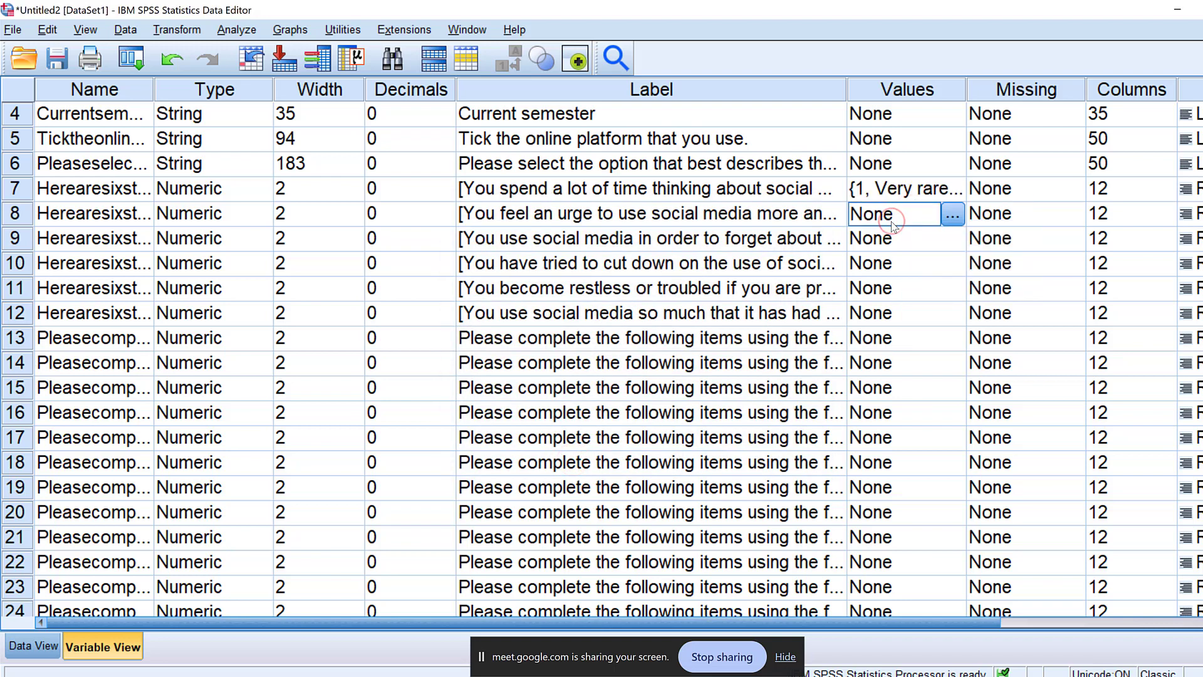
{"action": "key", "text": "ctrl+v"}
{"action": "left_click", "coordinate": [884, 240]}
{"action": "key", "text": "ctrl+v"}
{"action": "left_click", "coordinate": [873, 262]}
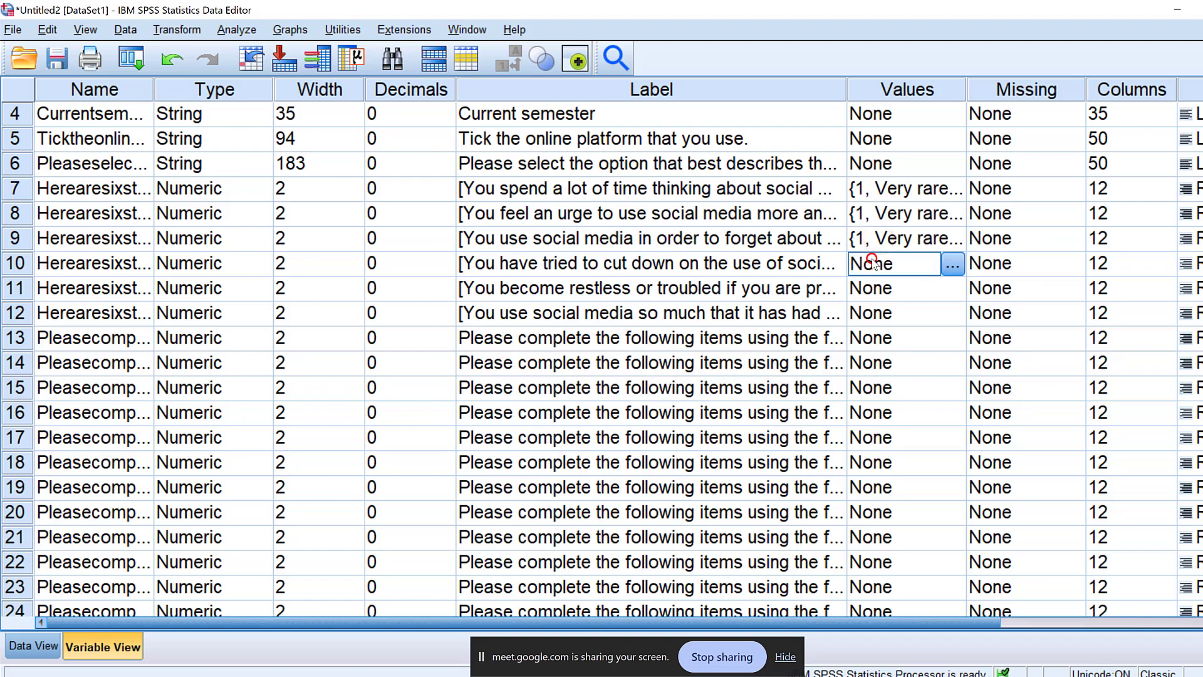
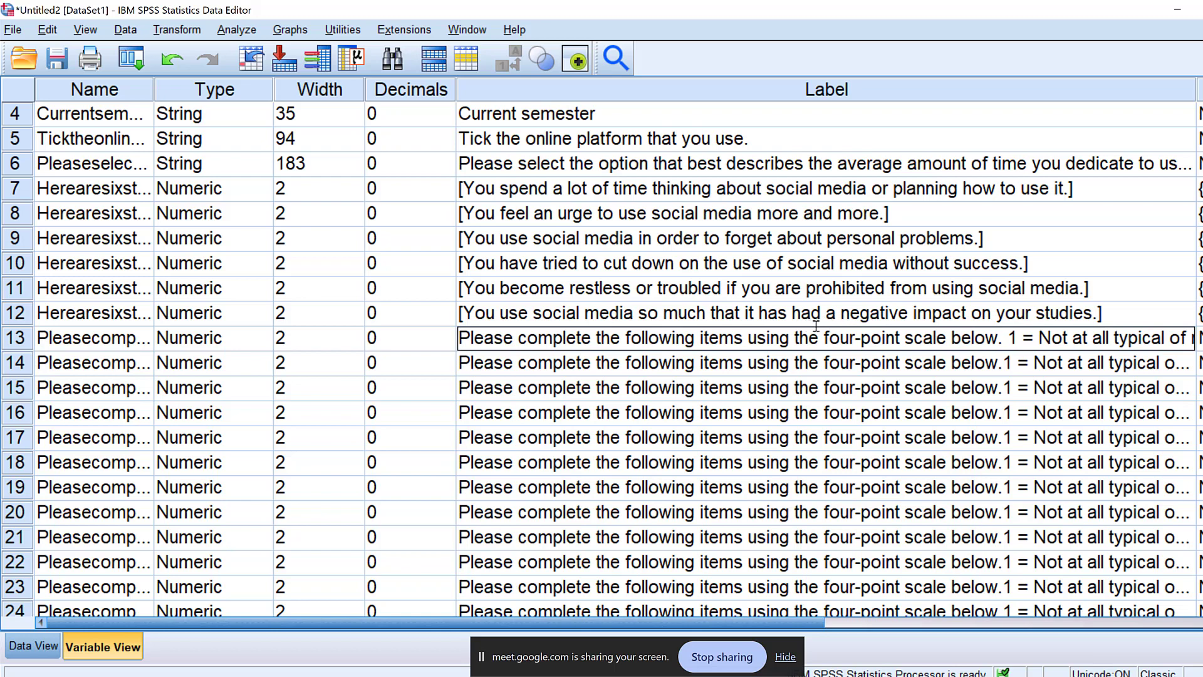
Cut the four-point scale instructions, from "Please complete" to "4 = Very typical of me", out of variable 13's label, keeping the bracketed statement.
{"action": "mouse_move", "coordinate": [816, 326]}
{"action": "left_mouse_down"}
{"action": "mouse_move", "coordinate": [1015, 352]}
{"action": "mouse_move", "coordinate": [816, 342]}
{"action": "left_mouse_up"}
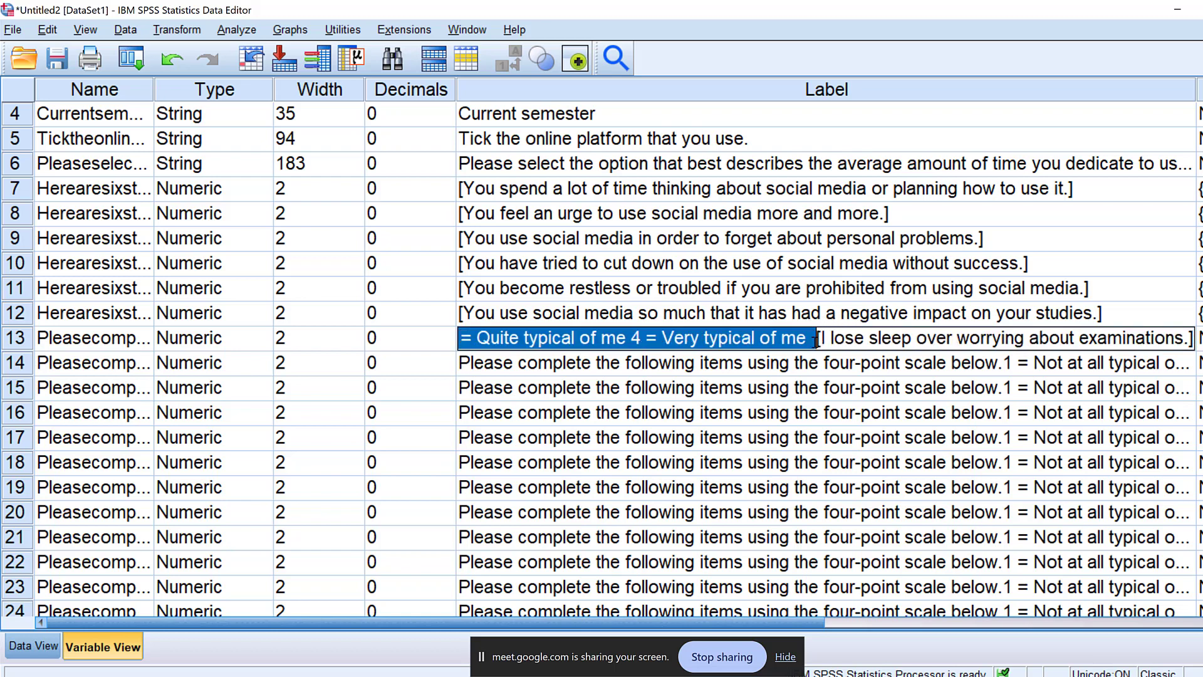
{"action": "right_click", "coordinate": [794, 338]}
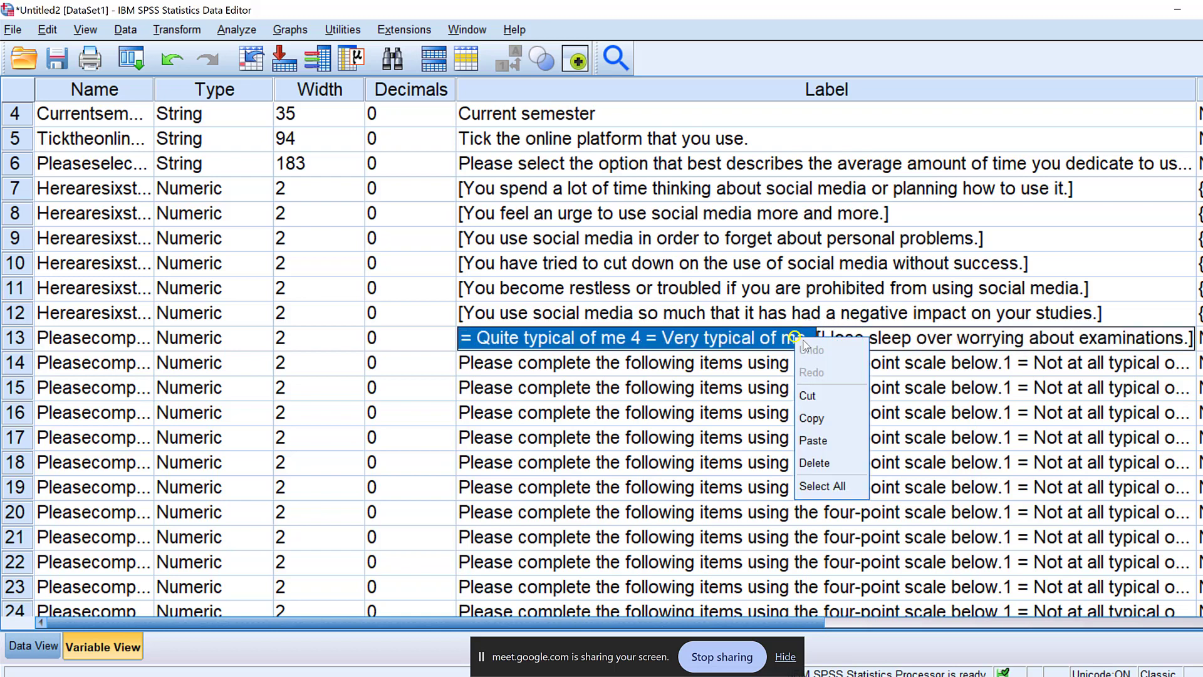
{"action": "left_click", "coordinate": [814, 392]}
Replace all occurrences of the cut four-point scale instructions in the Label column with nothing.
{"action": "left_click", "coordinate": [670, 93]}
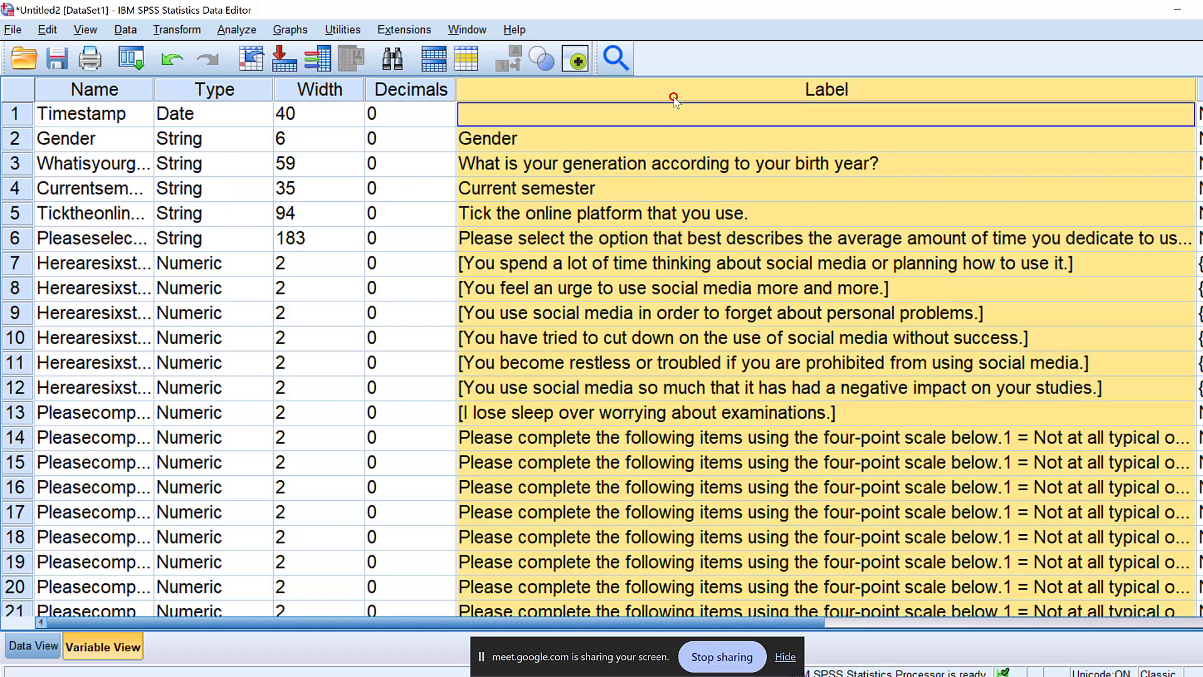
{"action": "left_click", "coordinate": [387, 63]}
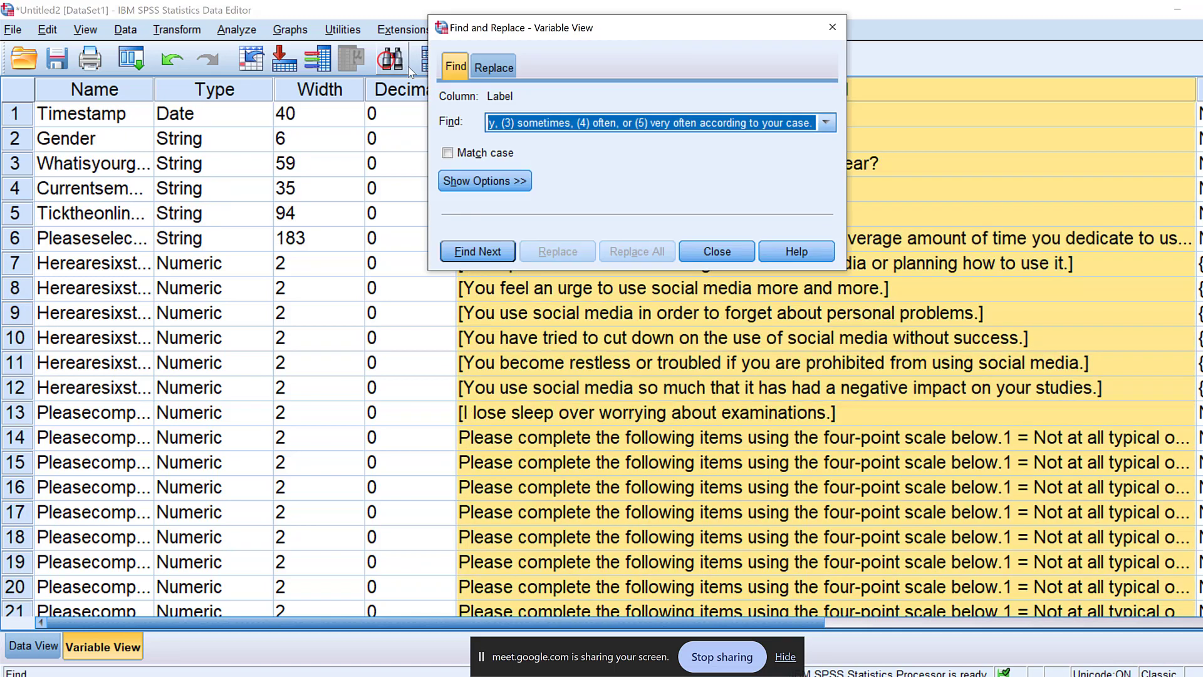
{"action": "left_click", "coordinate": [493, 67]}
{"action": "key", "text": "ctrl+v"}
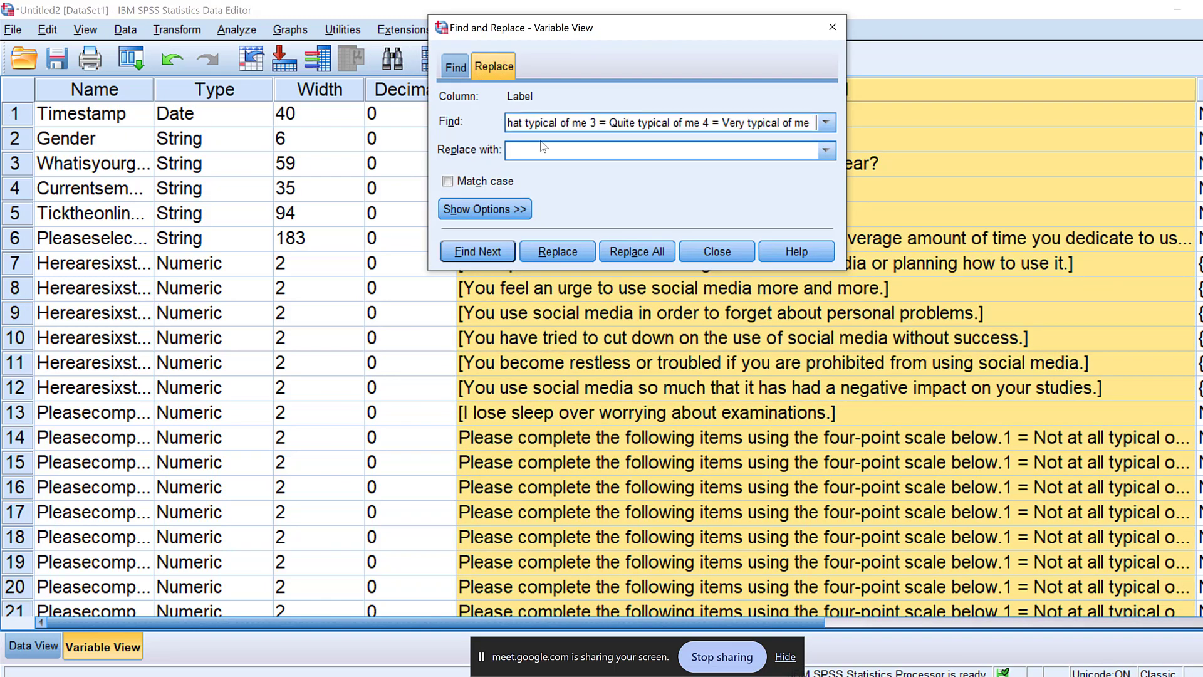
{"action": "left_click", "coordinate": [630, 251]}
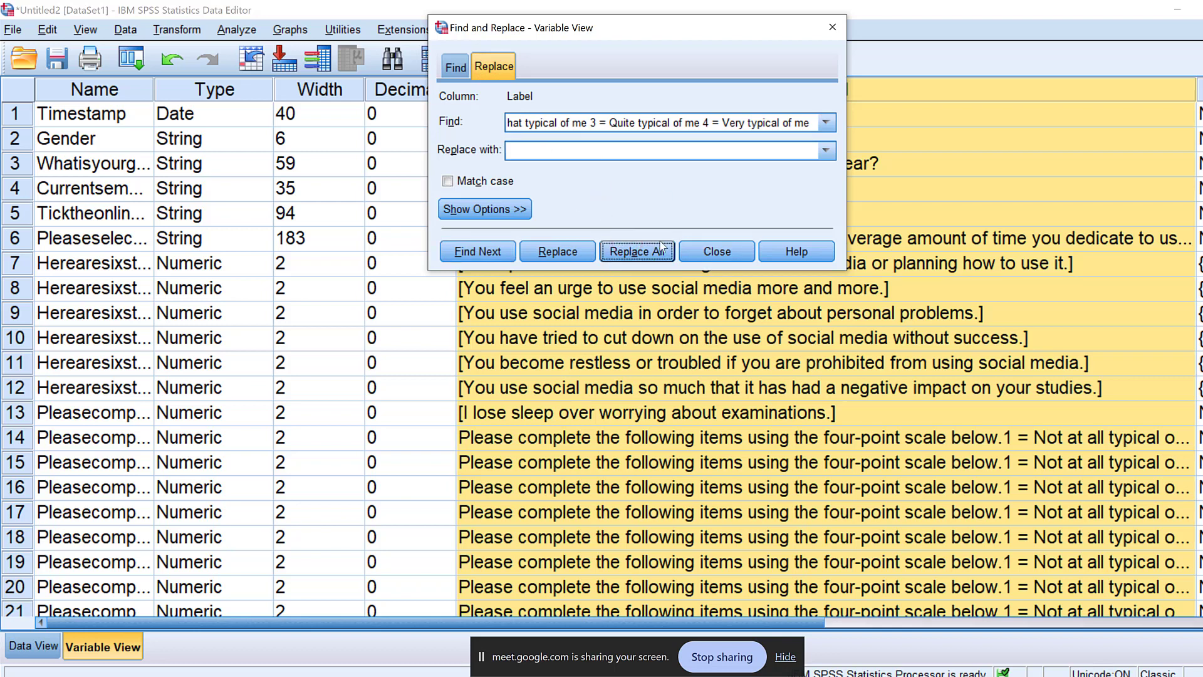
Retry replacing every match of the full four-point scale text in the Label column with nothing, and close the Find and Replace dialog.
{"action": "left_click", "coordinate": [717, 122]}
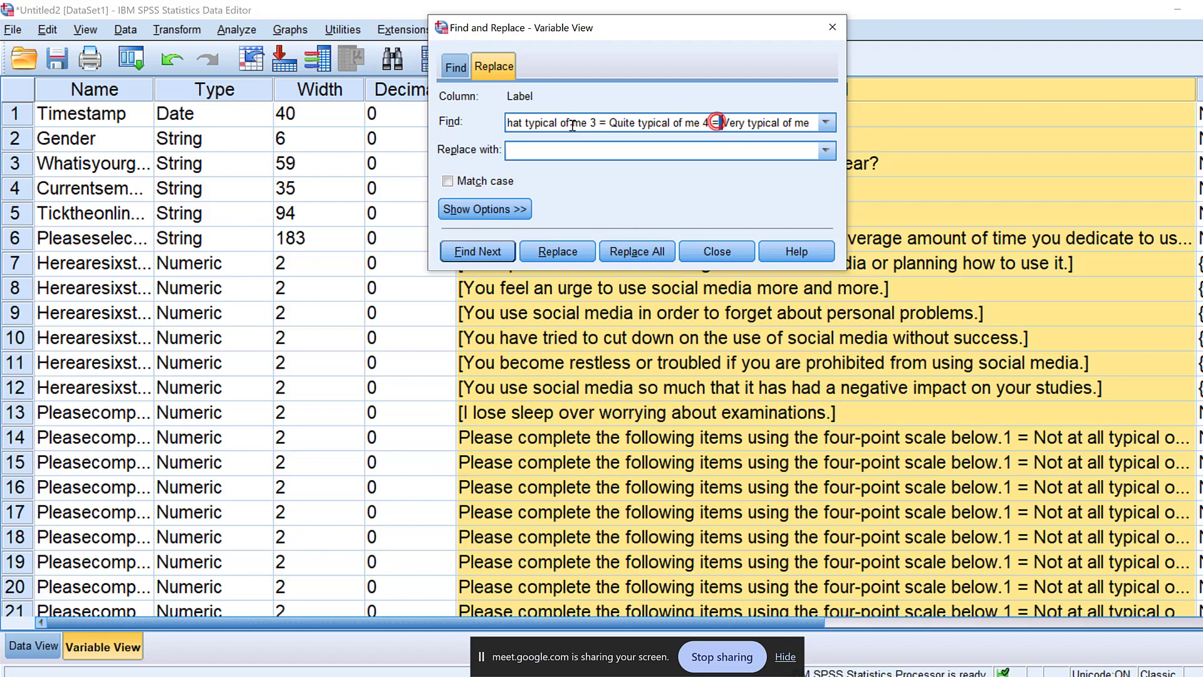
{"action": "left_click_drag", "start_coordinate": [570, 123], "coordinate": [367, 102]}
{"action": "left_click_drag", "start_coordinate": [714, 122], "coordinate": [889, 121]}
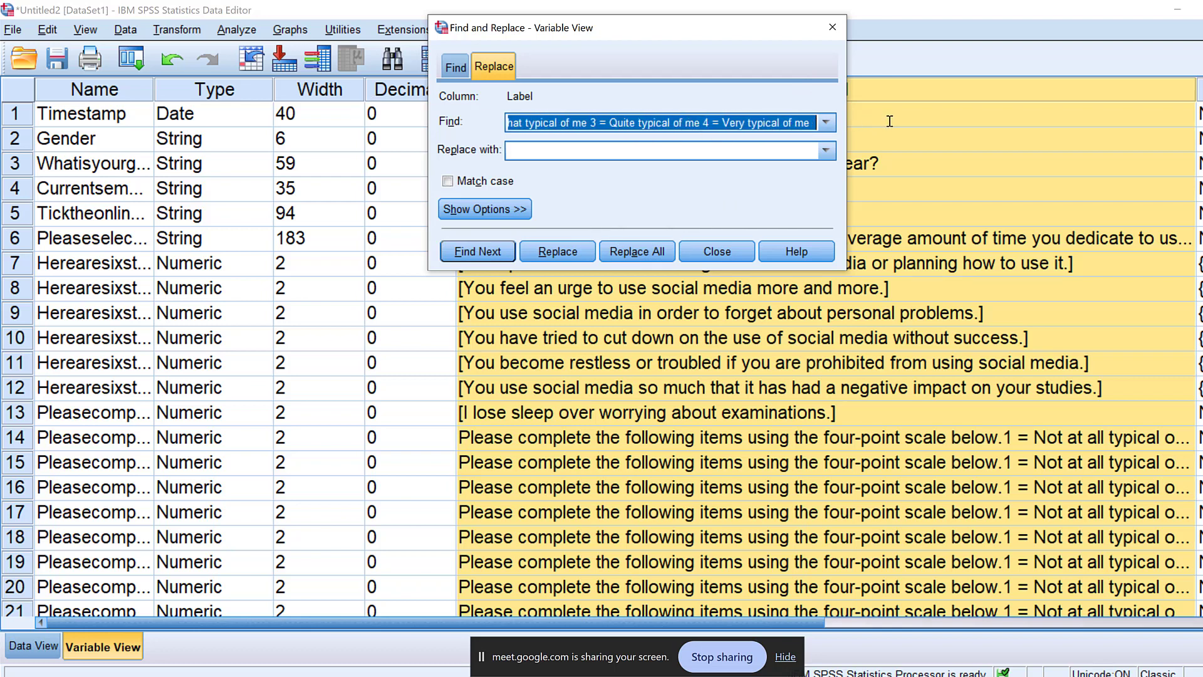
{"action": "left_click", "coordinate": [812, 123]}
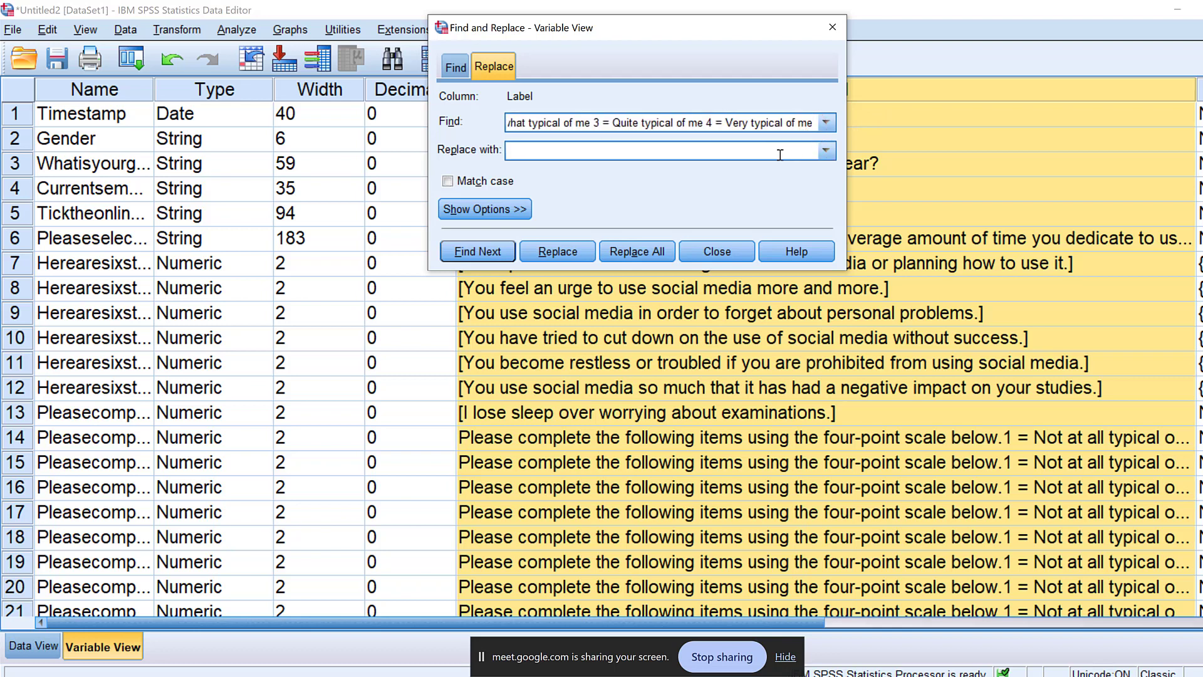
{"action": "left_click", "coordinate": [619, 256]}
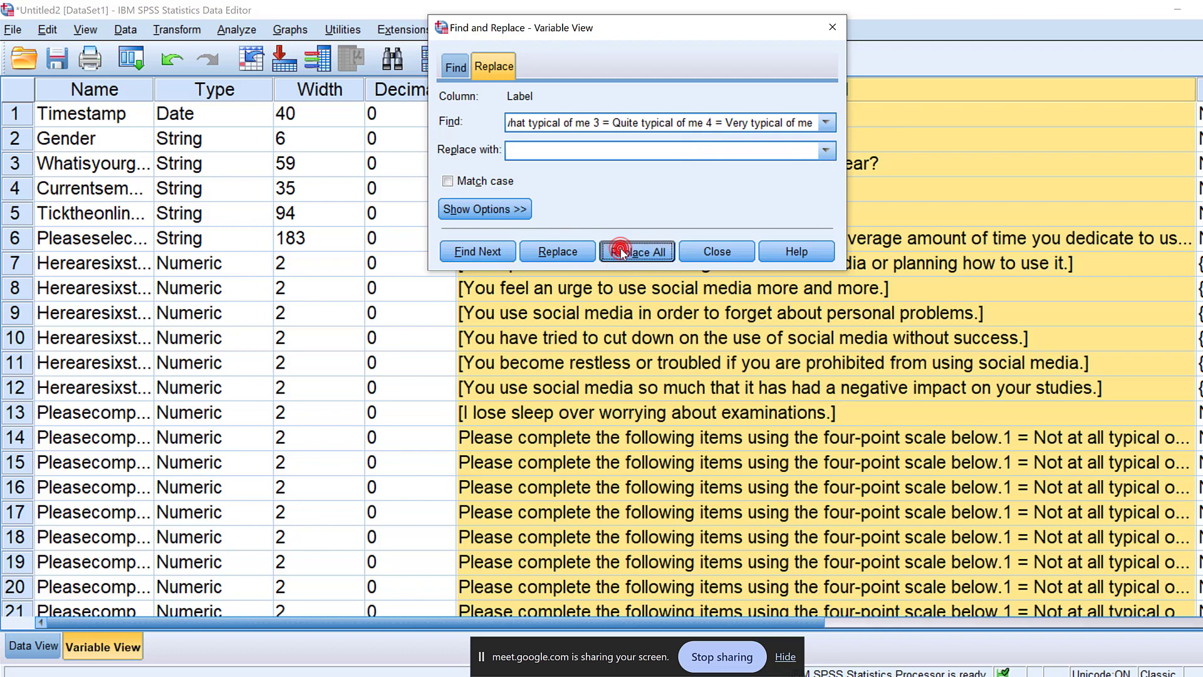
{"action": "left_click", "coordinate": [619, 253]}
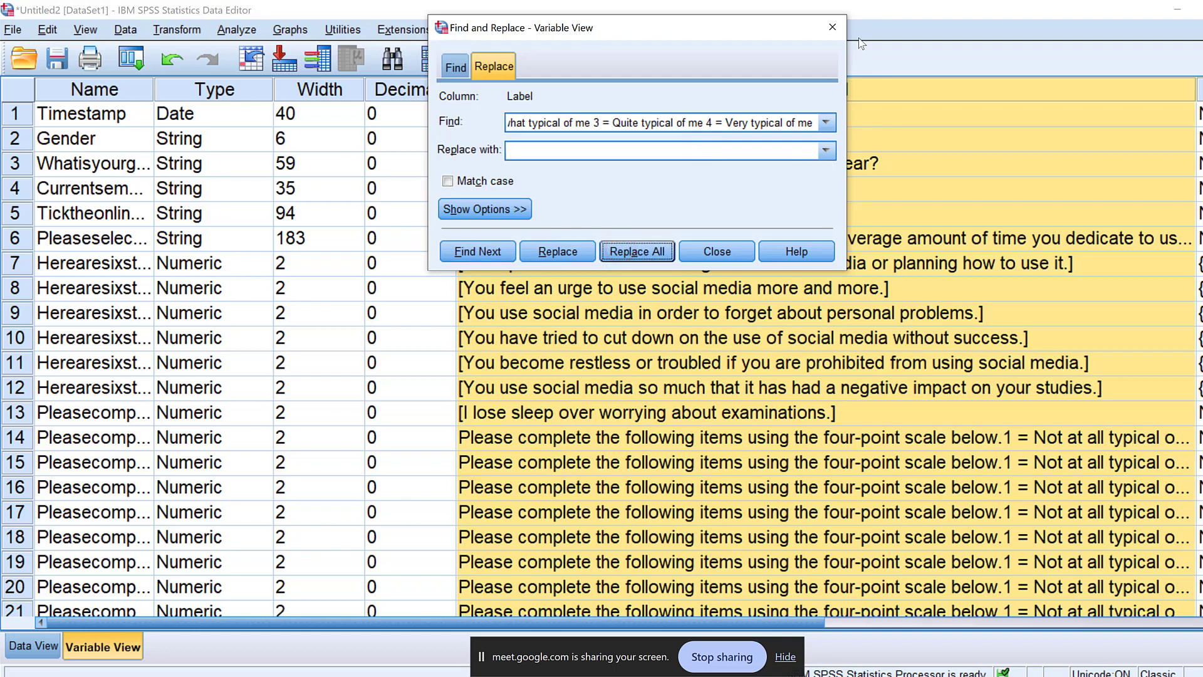
{"action": "left_click", "coordinate": [469, 183]}
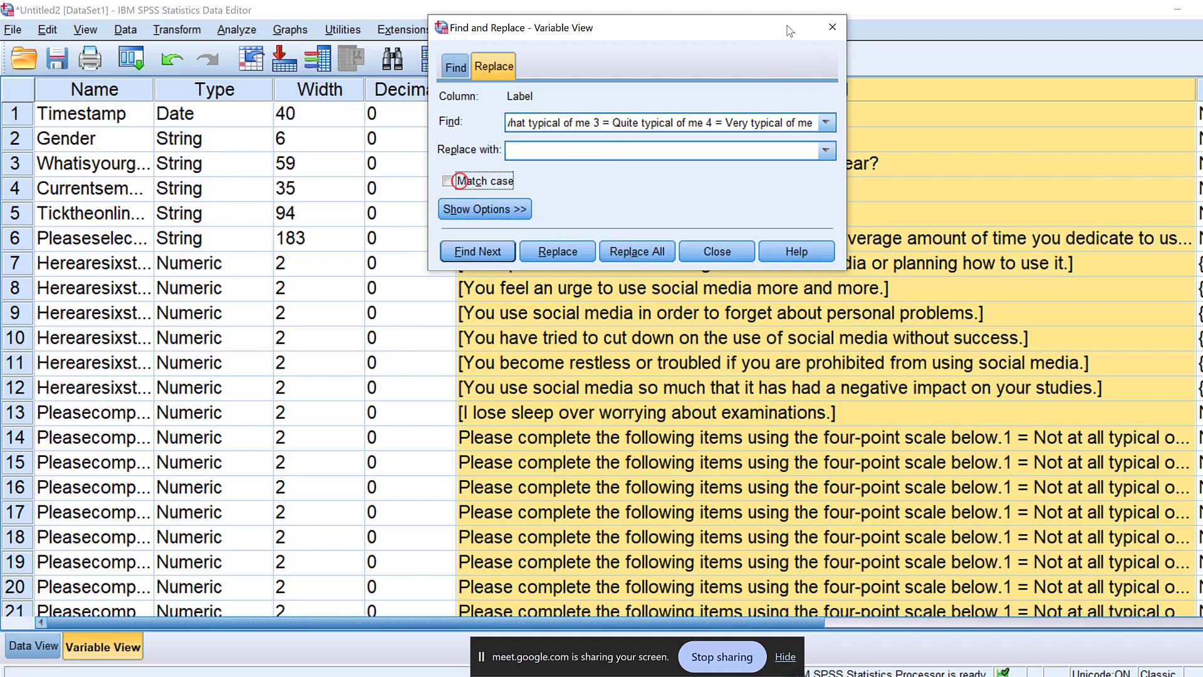
{"action": "left_click", "coordinate": [833, 28]}
Save the dataset to the Desktop as an SPSS Statistics file named "Coded SPSS survey on Social media addiction".
{"action": "left_click", "coordinate": [57, 58]}
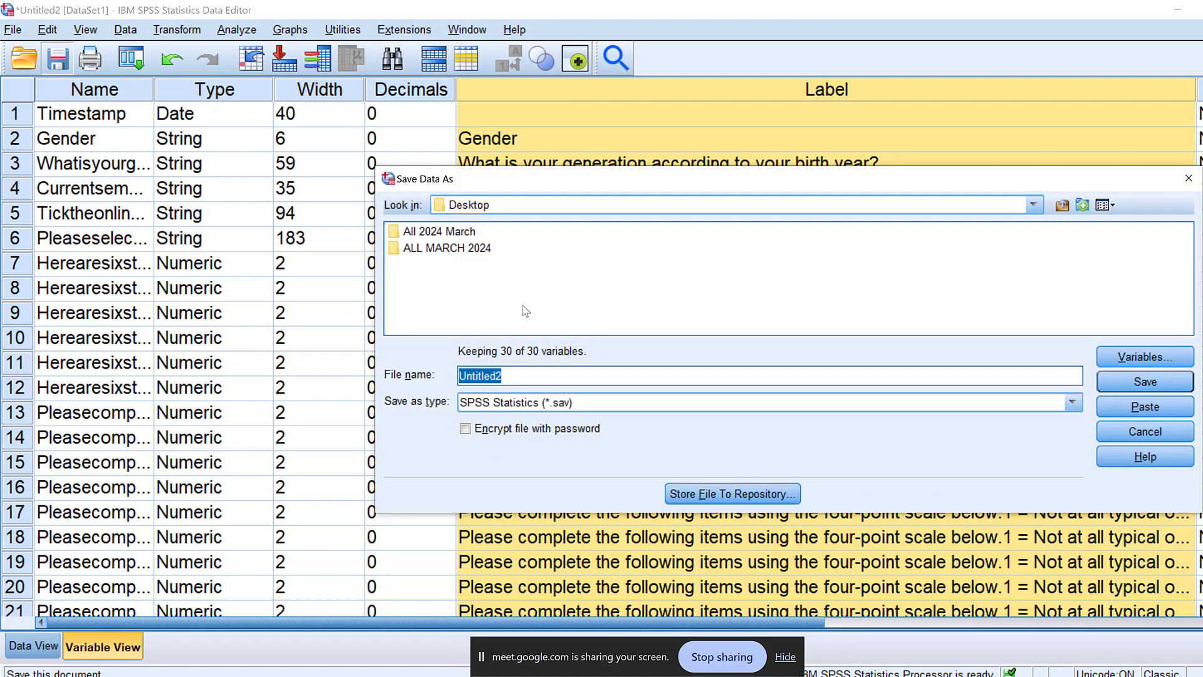
{"action": "type", "text": "Coded"}
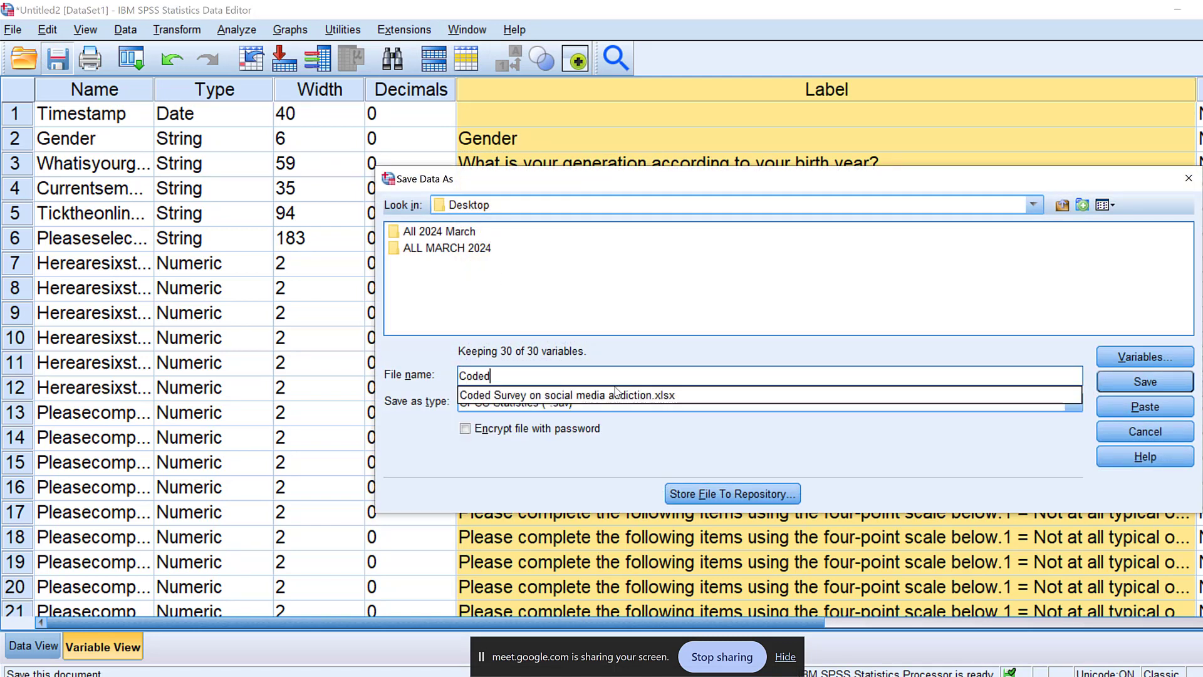
{"action": "type", "text": " SPSS survey on Social media addiction"}
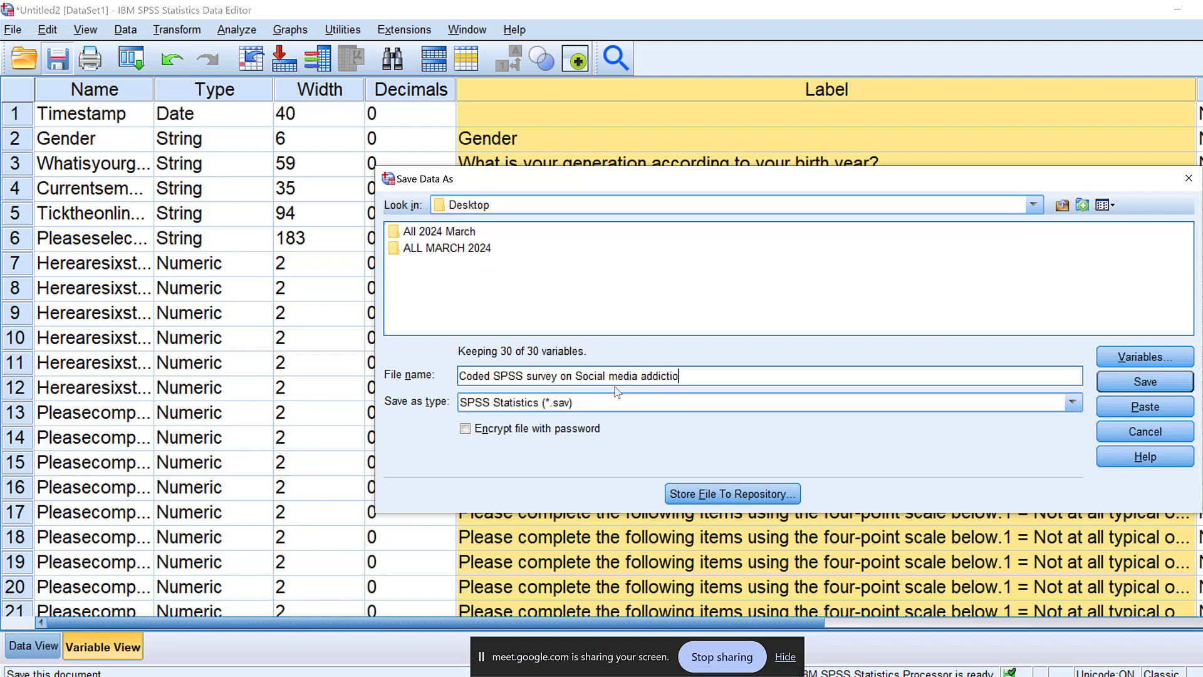
{"action": "left_click", "coordinate": [1153, 382]}
Cut the four-point scale instructions, ending at "4 = Very typical of me", out of variable 14's label, keeping the bracketed statement.
{"action": "double_click", "coordinate": [853, 437]}
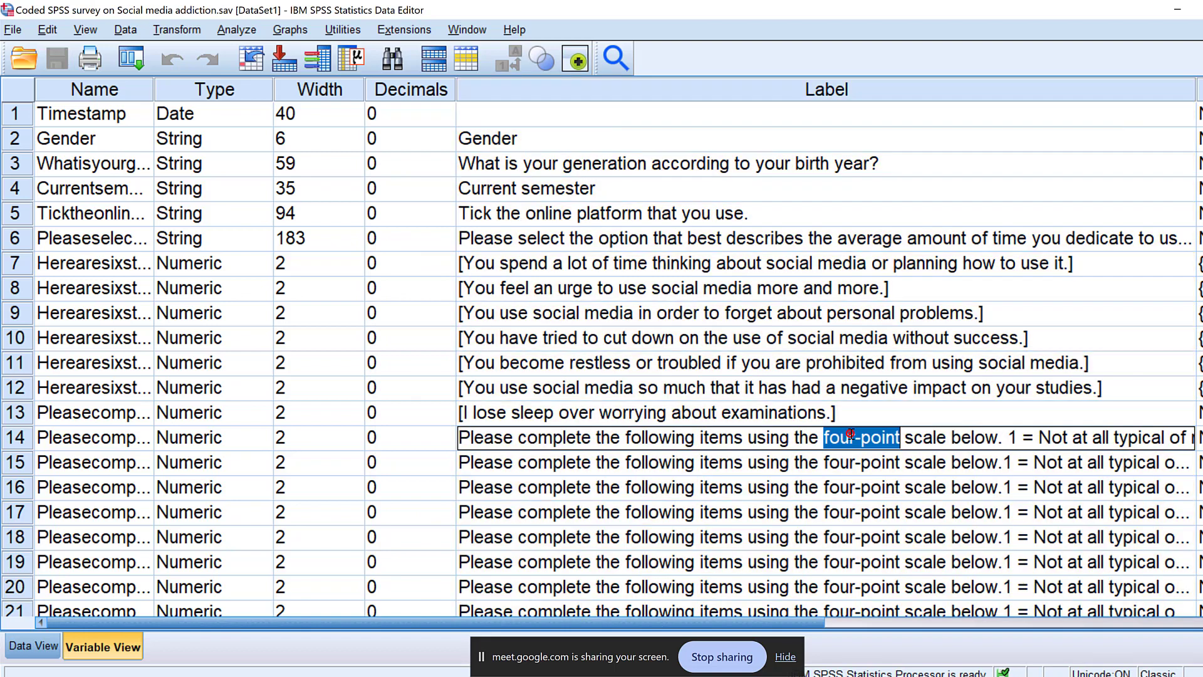
{"action": "left_click", "coordinate": [580, 433]}
{"action": "left_click_drag", "start_coordinate": [463, 437], "coordinate": [1112, 438]}
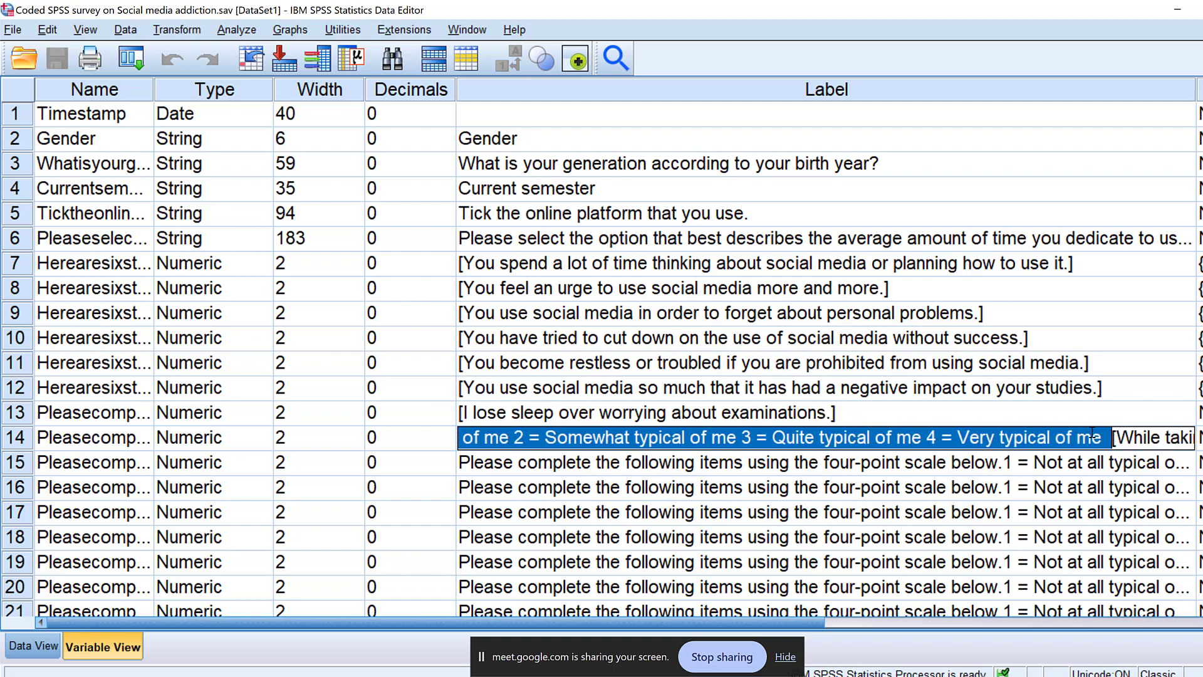
{"action": "right_click", "coordinate": [1090, 431]}
{"action": "left_click", "coordinate": [1104, 487]}
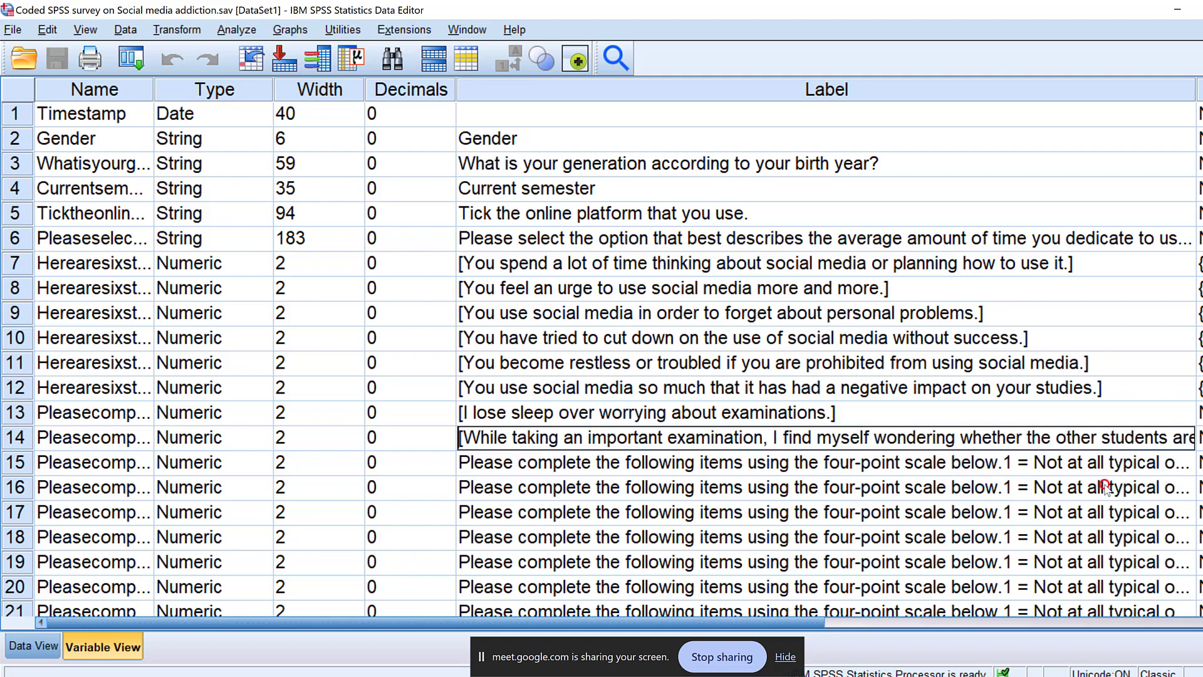
Try to strip the four-point scale instructions from the remaining variables by replacing all matches in the Label column with an empty value.
{"action": "left_click", "coordinate": [749, 457]}
{"action": "key", "text": "ctrl+v"}
{"action": "left_click", "coordinate": [641, 96]}
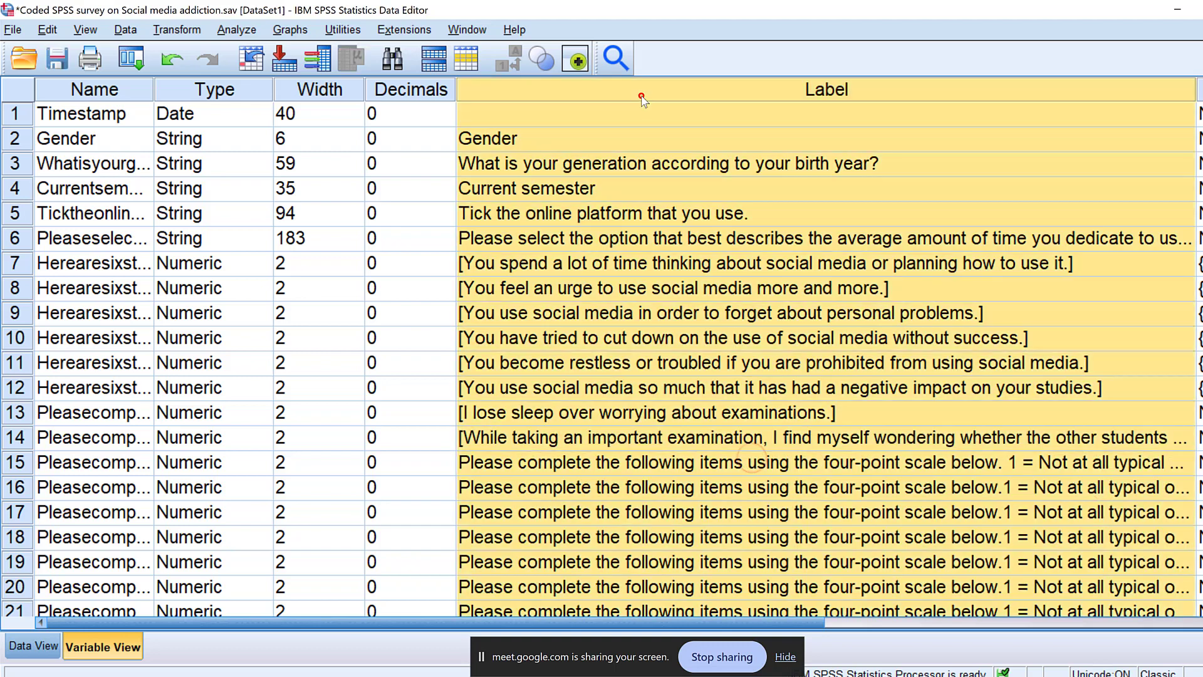
{"action": "left_click", "coordinate": [387, 50]}
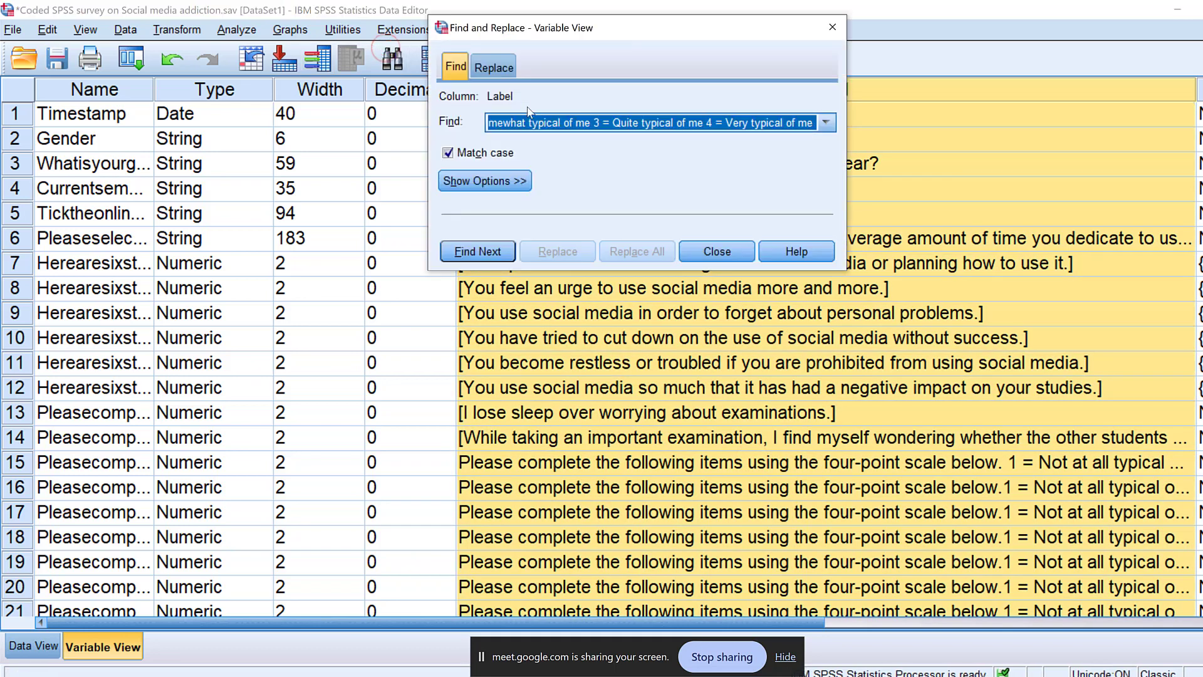
{"action": "left_click", "coordinate": [494, 68]}
{"action": "left_click", "coordinate": [538, 124]}
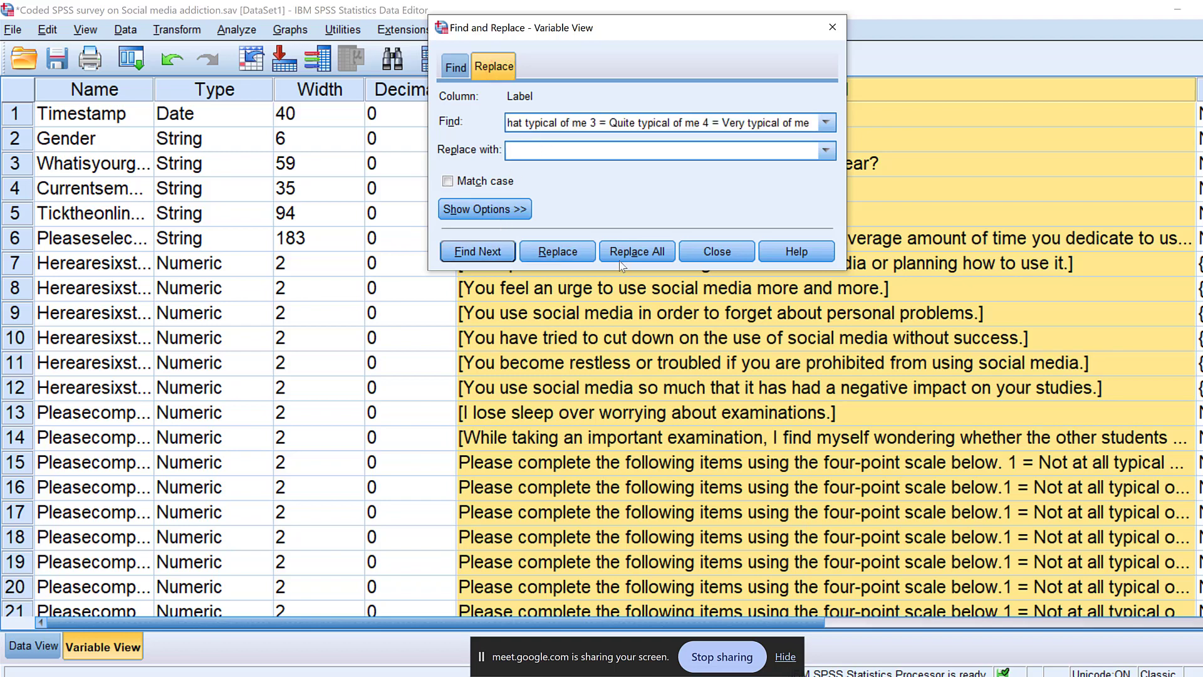
{"action": "left_click", "coordinate": [636, 251]}
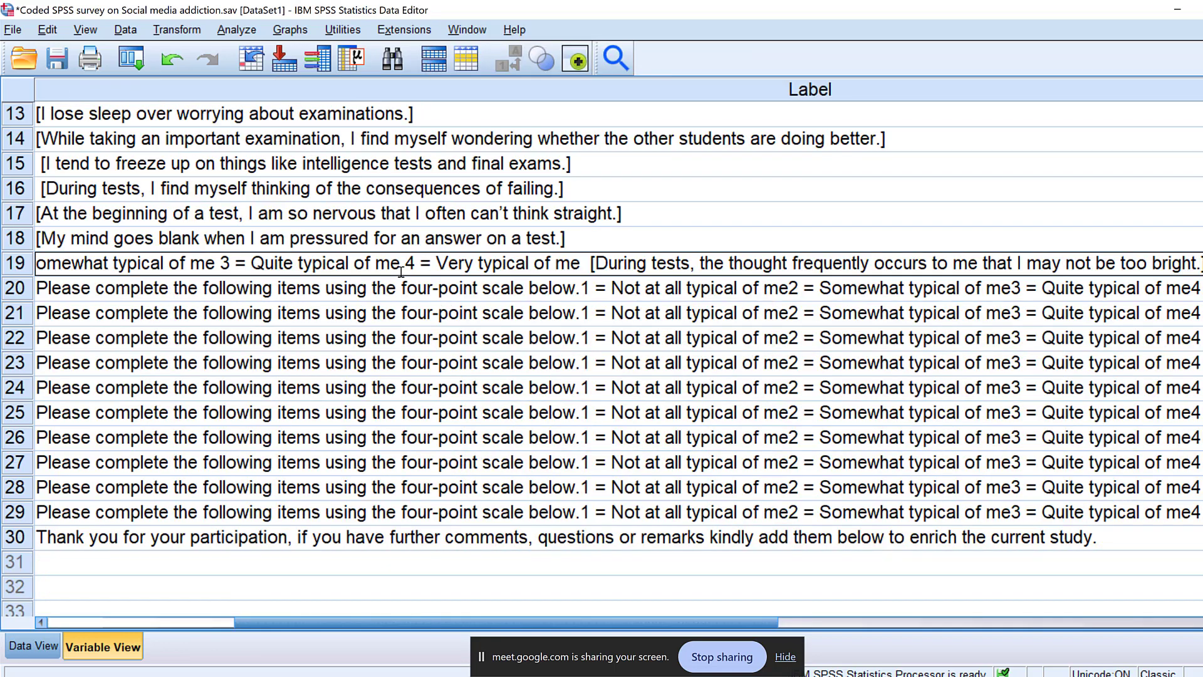
Delete the four-point scale instructions from the labels of variables 19 and 20, keeping only their bracketed statements.
{"action": "left_click_drag", "start_coordinate": [592, 264], "coordinate": [2, 262]}
{"action": "key", "text": "BackSpace"}
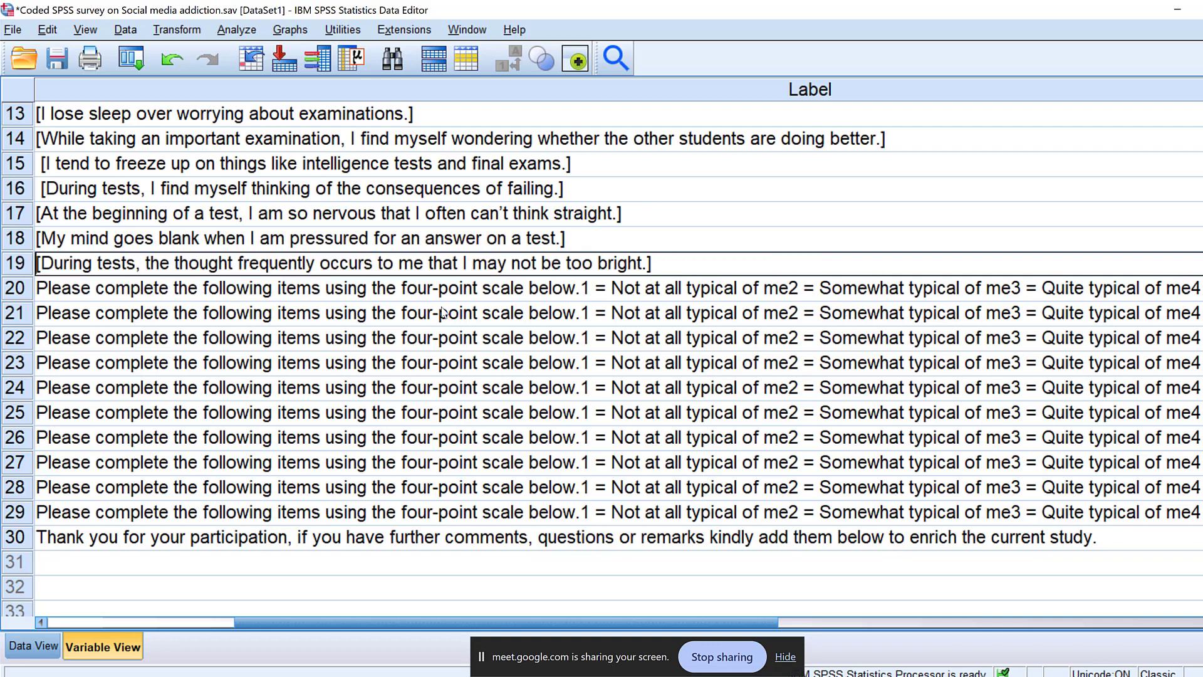
{"action": "double_click", "coordinate": [532, 289]}
{"action": "left_click", "coordinate": [706, 288]}
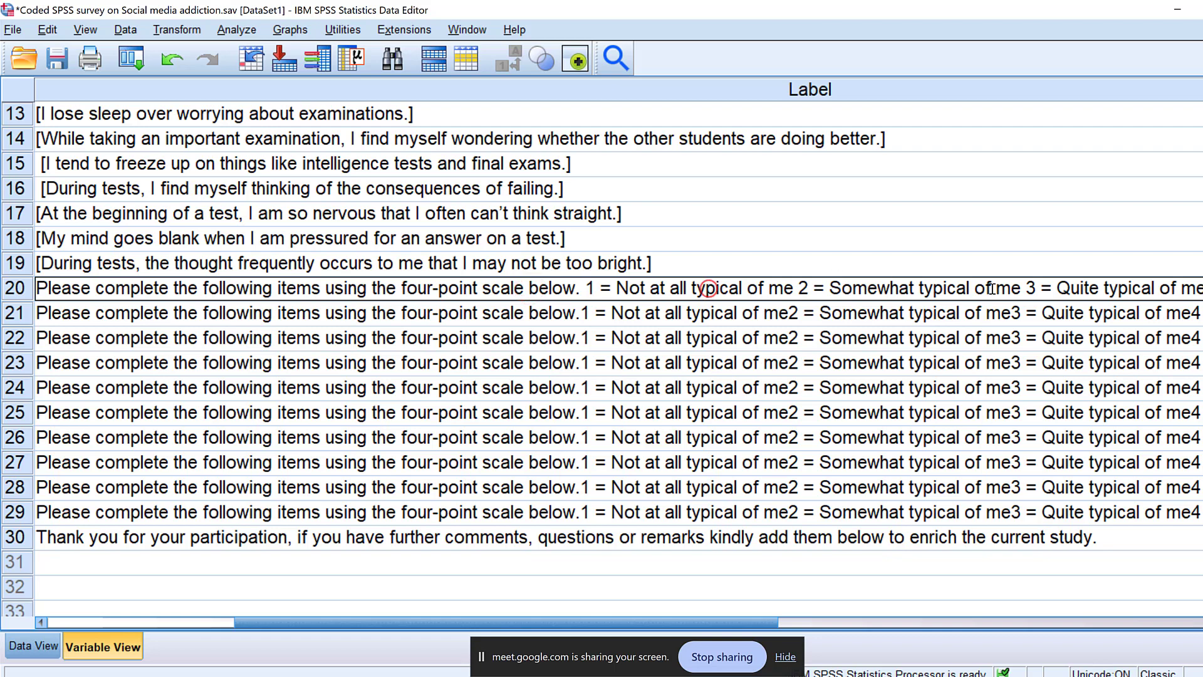
{"action": "left_click_drag", "start_coordinate": [1057, 287], "coordinate": [2, 276]}
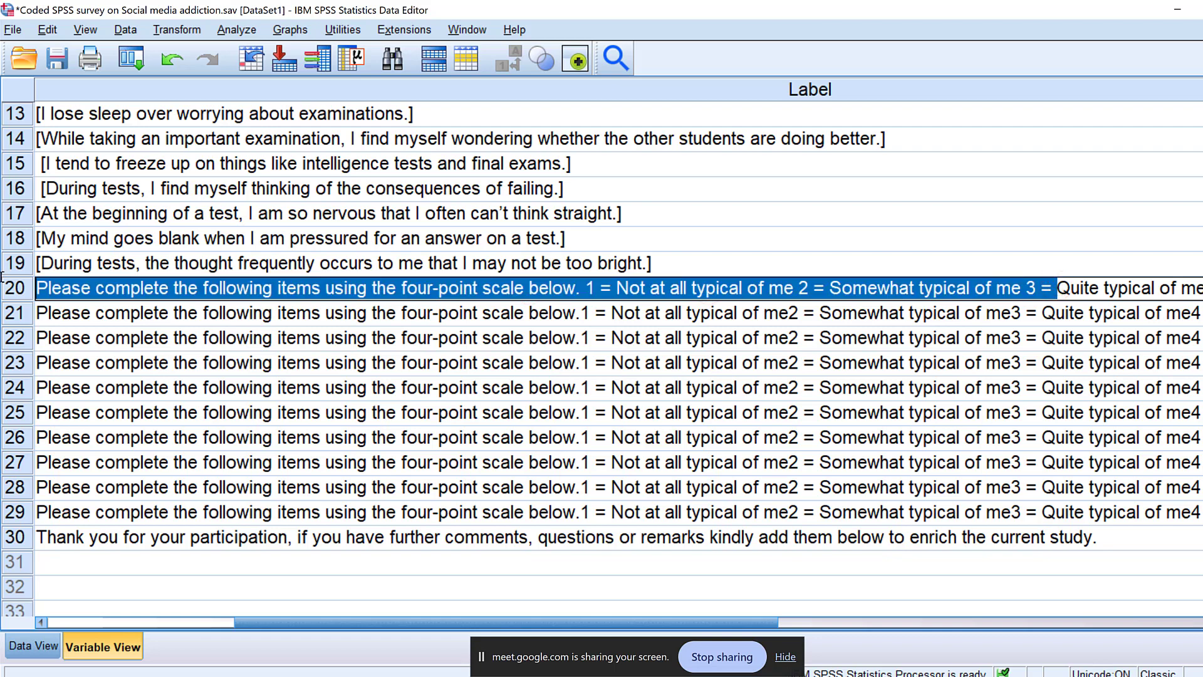
{"action": "key", "text": "BackSpace"}
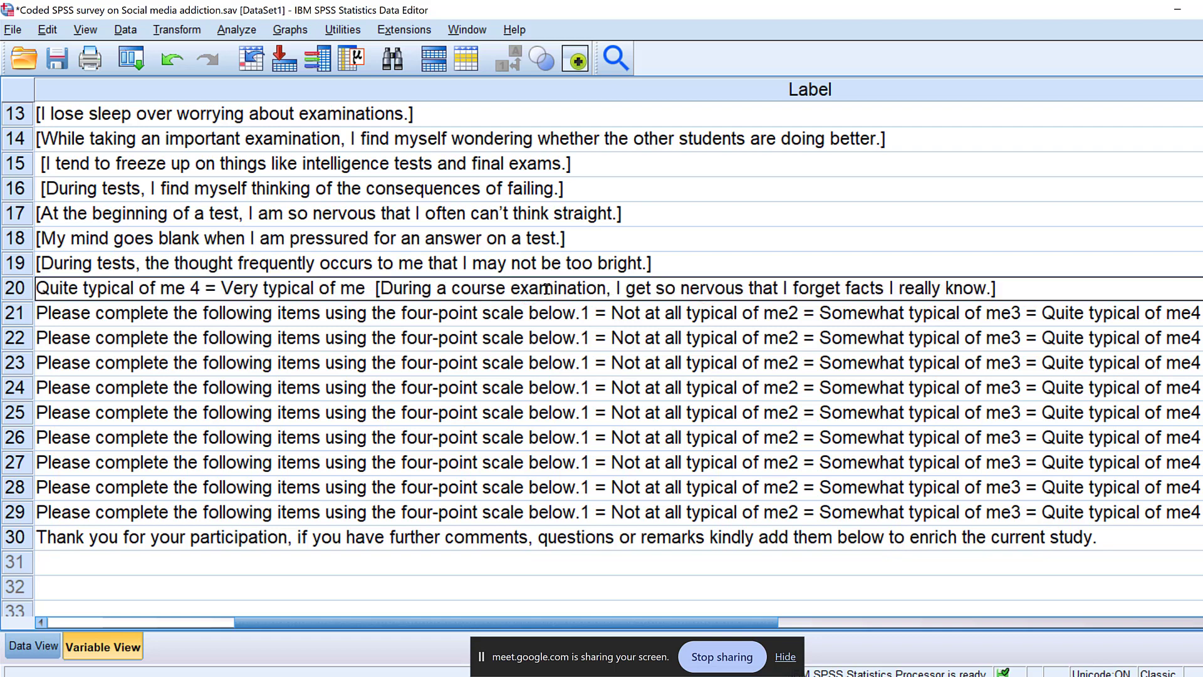
{"action": "left_click_drag", "start_coordinate": [376, 288], "coordinate": [2, 295]}
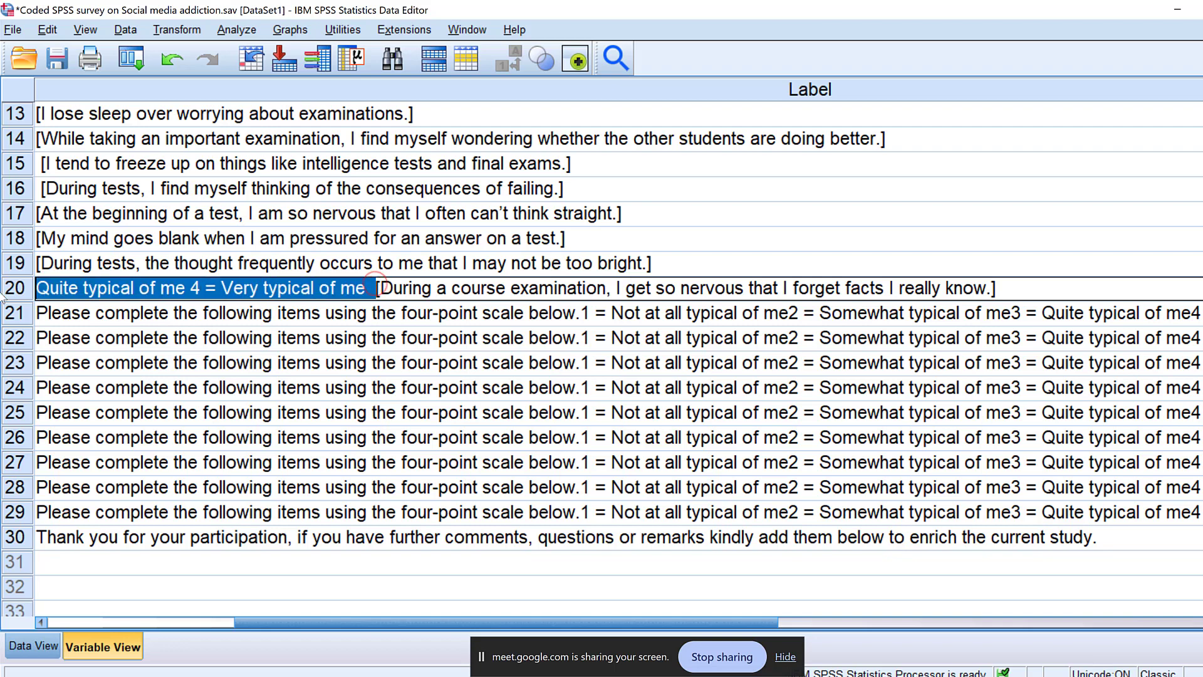
{"action": "key", "text": "BackSpace"}
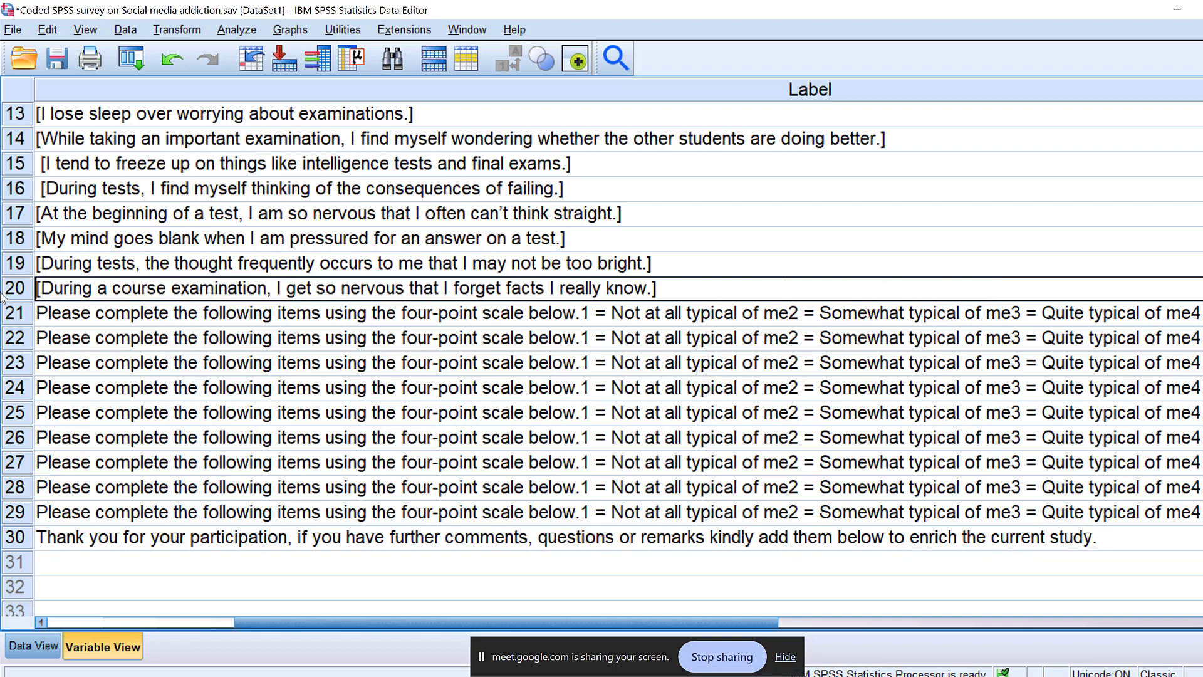
Remove the leading space before the opening bracket in the labels of variables 16 and 15.
{"action": "left_click", "coordinate": [43, 193]}
{"action": "key", "text": "BackSpace"}
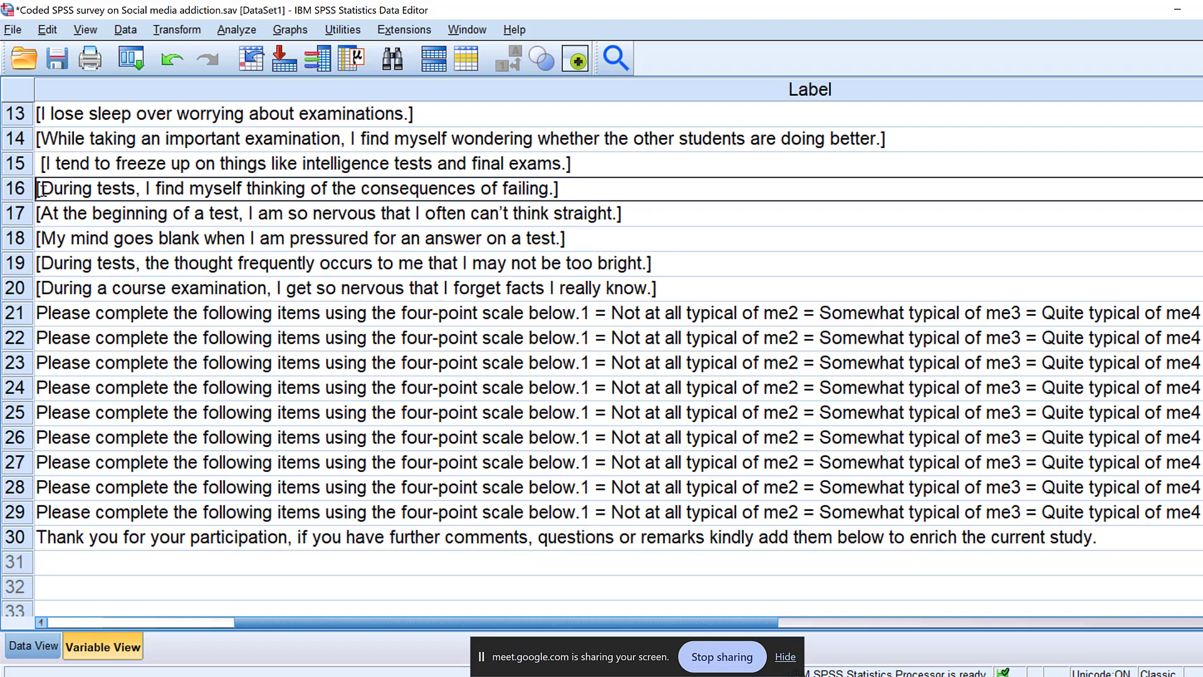
{"action": "left_click", "coordinate": [42, 168]}
{"action": "left_click", "coordinate": [41, 166]}
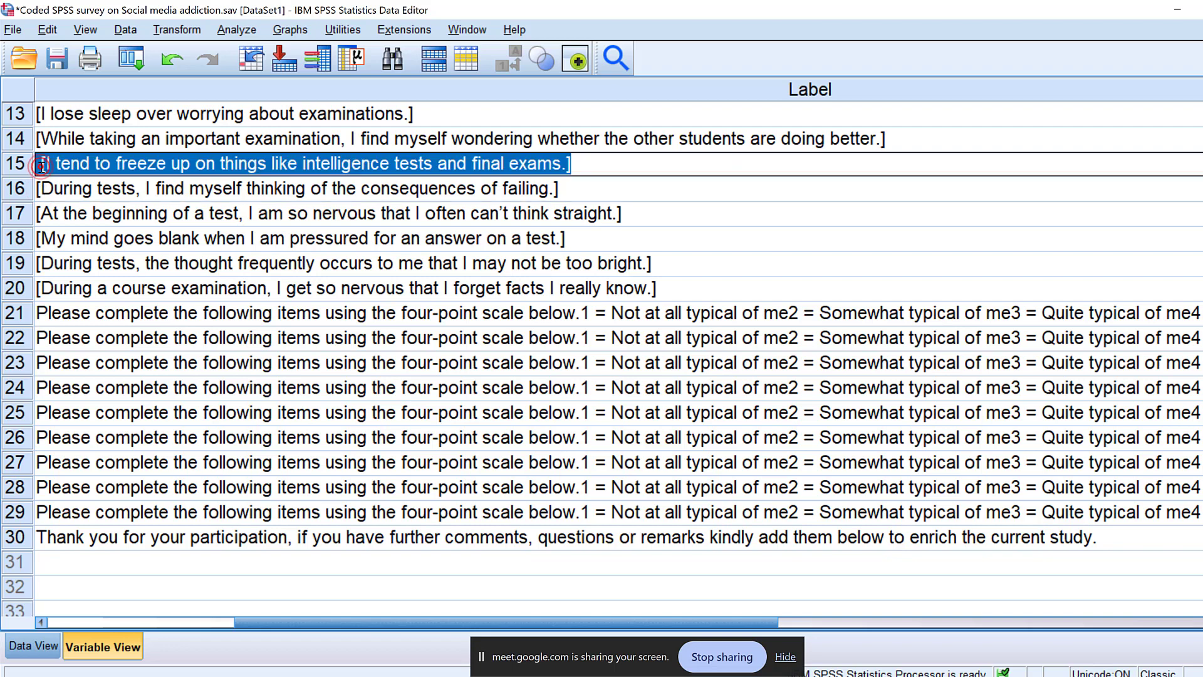
{"action": "left_click", "coordinate": [42, 166]}
{"action": "key", "text": "BackSpace"}
{"action": "key", "text": "BackSpace"}
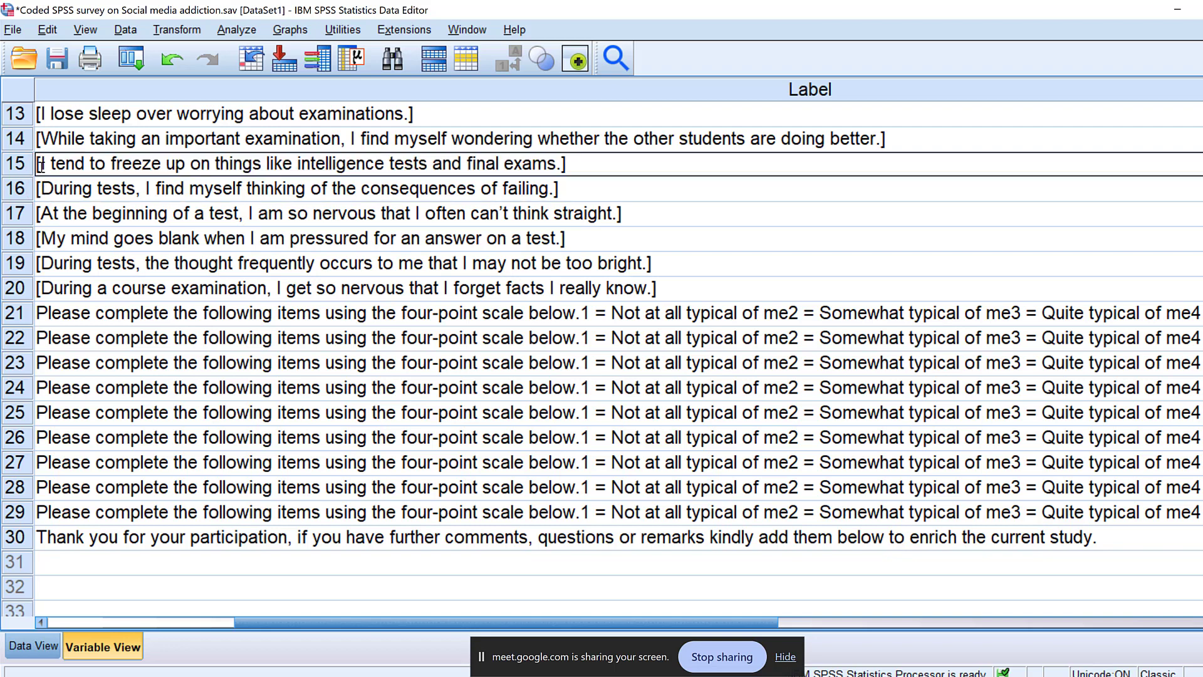
Delete the four-point scale instructions from variable 21's label, keeping the bracketed statement about doing better after a test.
{"action": "double_click", "coordinate": [851, 319]}
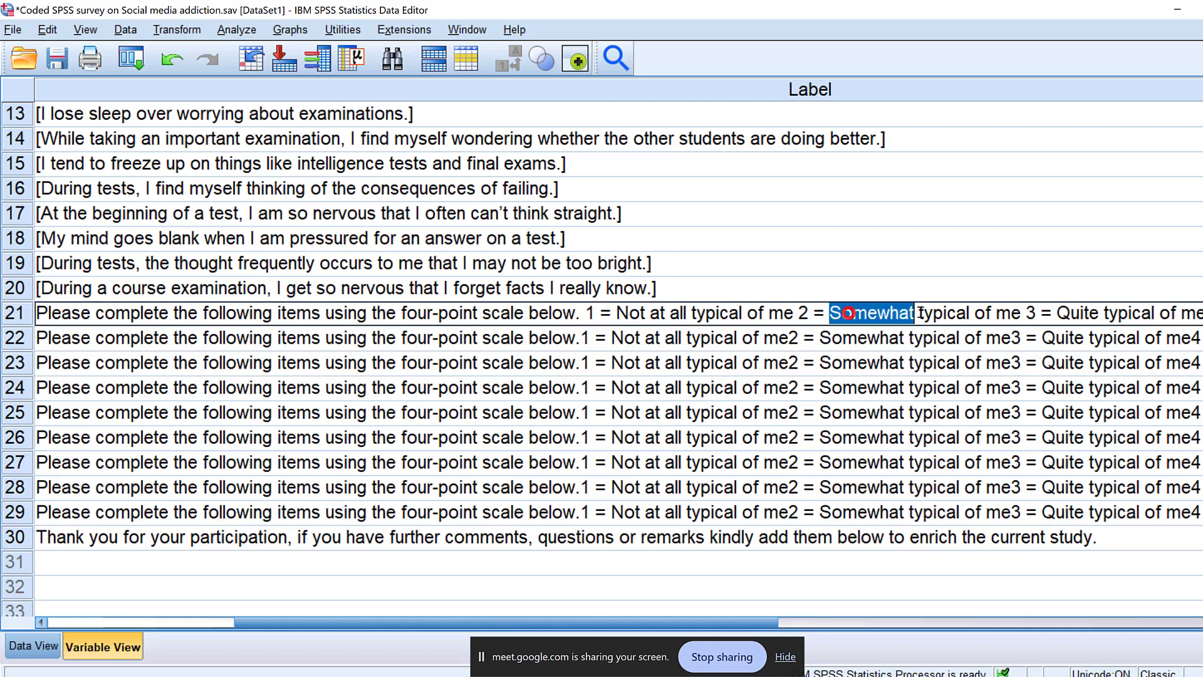
{"action": "left_click_drag", "start_coordinate": [830, 313], "coordinate": [1036, 311]}
{"action": "left_click", "coordinate": [1037, 311]}
{"action": "key", "text": "shift+Home"}
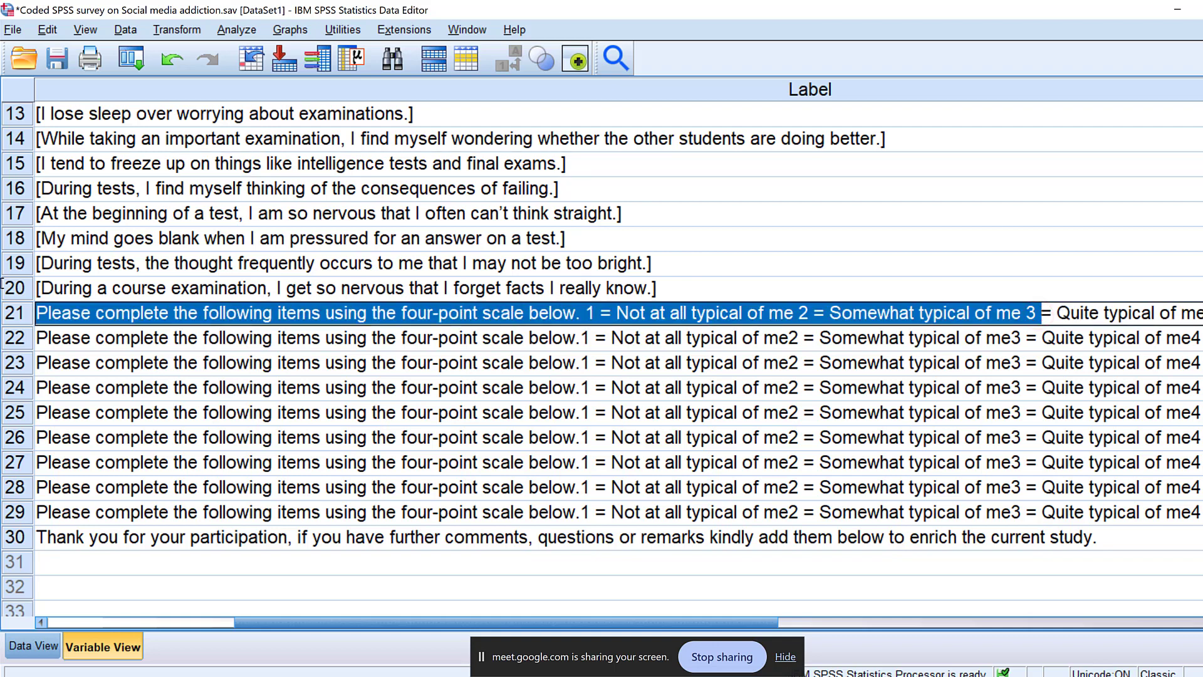
{"action": "key", "text": "BackSpace"}
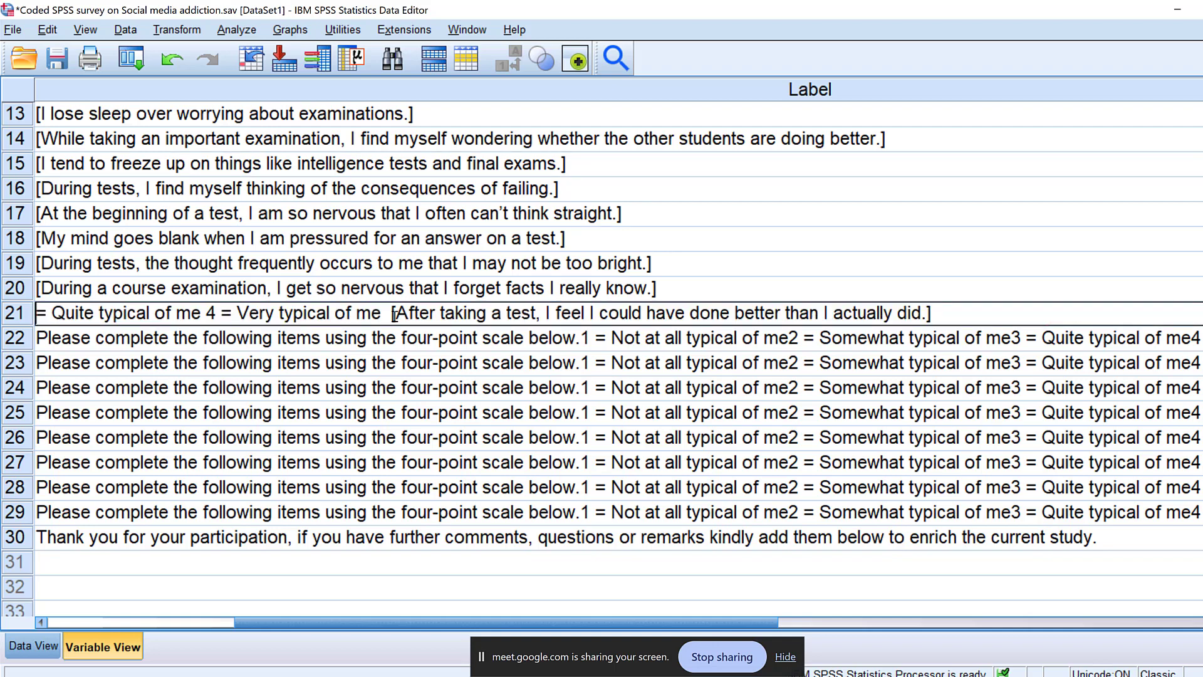
{"action": "left_click_drag", "start_coordinate": [388, 314], "coordinate": [2, 304]}
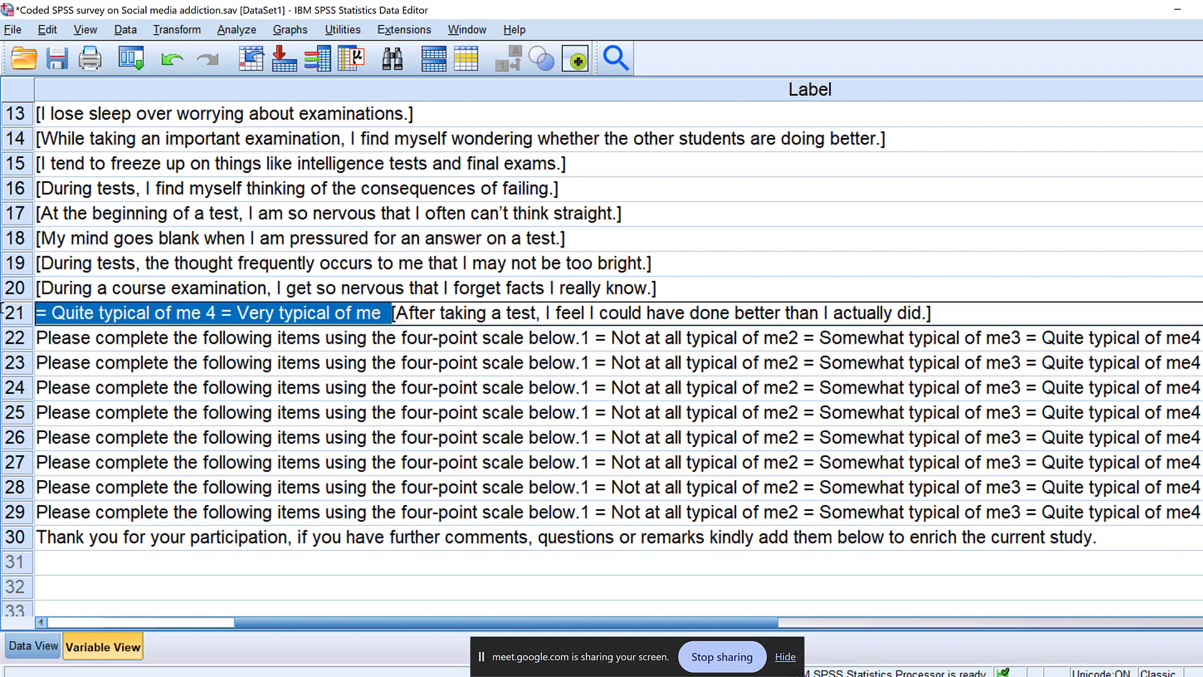
{"action": "key", "text": "BackSpace"}
Delete the four-point scale instructions from variable 22's label, keeping the bracketed statement about worrying over doing well on tests.
{"action": "left_click", "coordinate": [576, 339]}
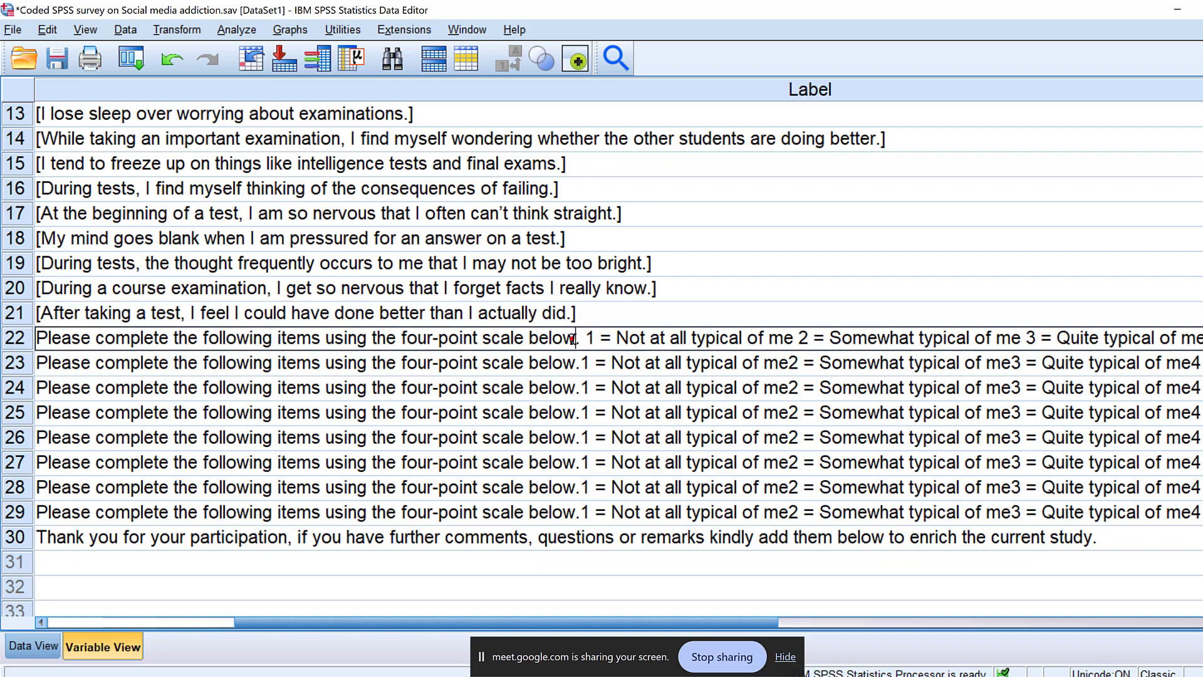
{"action": "left_click", "coordinate": [575, 339]}
{"action": "left_click_drag", "start_coordinate": [714, 338], "coordinate": [1200, 338]}
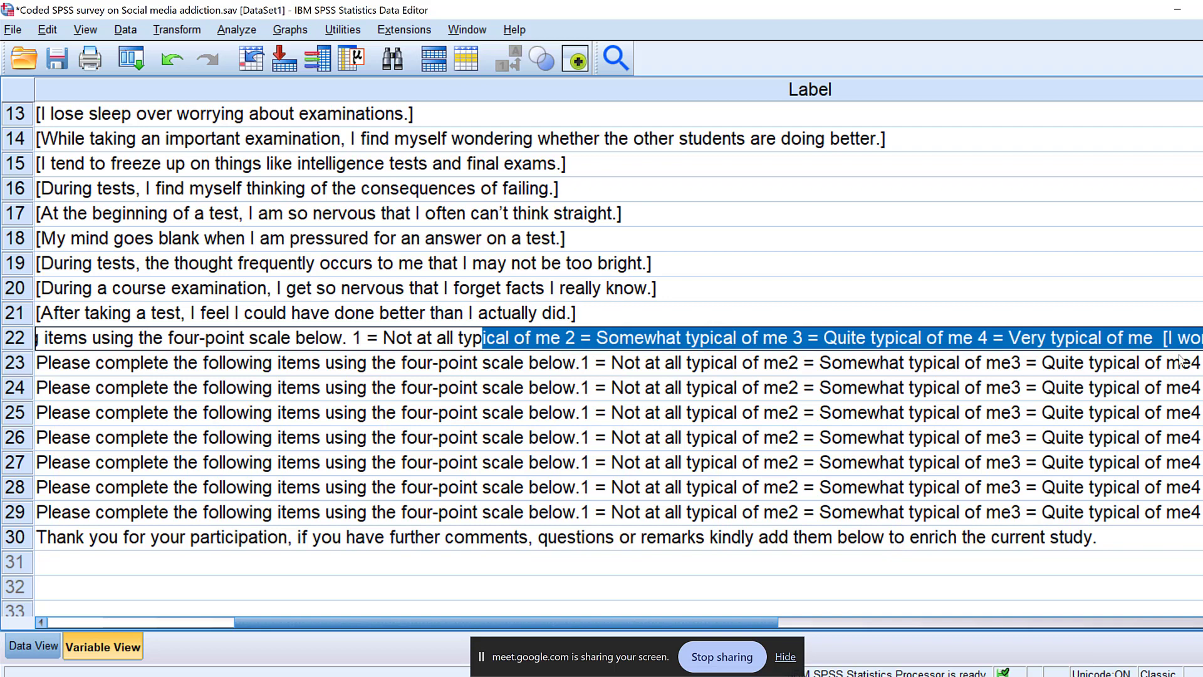
{"action": "left_click", "coordinate": [1161, 343]}
{"action": "left_click_drag", "start_coordinate": [1162, 339], "coordinate": [1201, 339]}
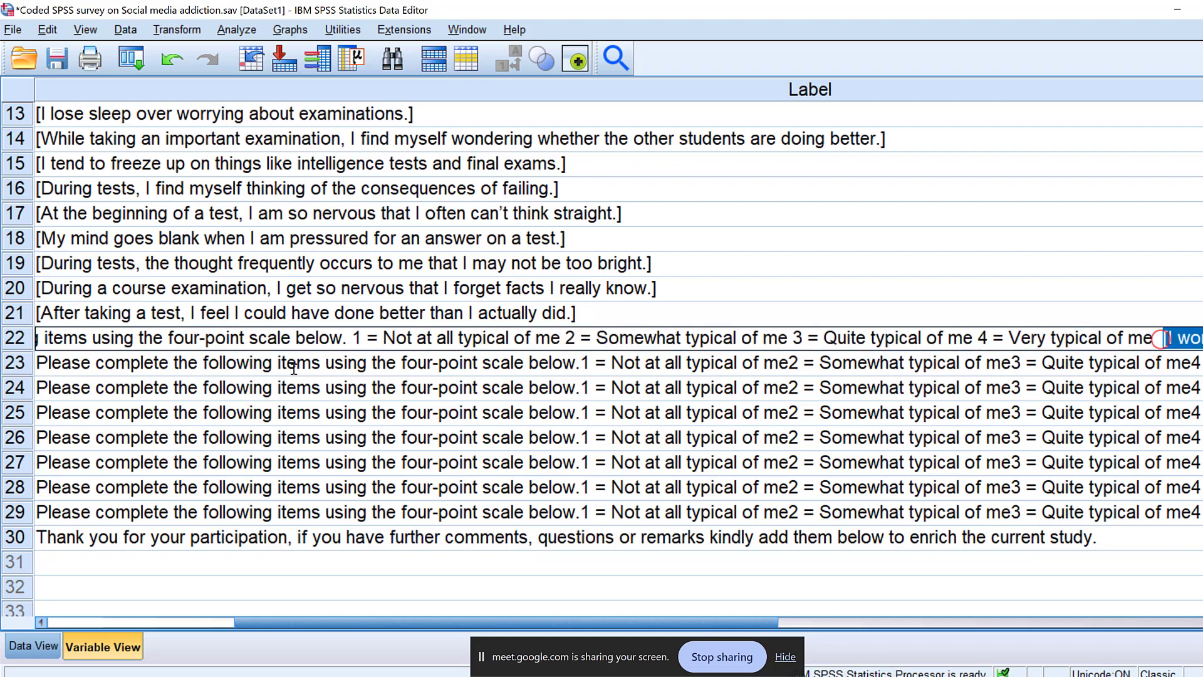
{"action": "left_click_drag", "start_coordinate": [38, 339], "coordinate": [30, 334]}
{"action": "key", "text": "BackSpace"}
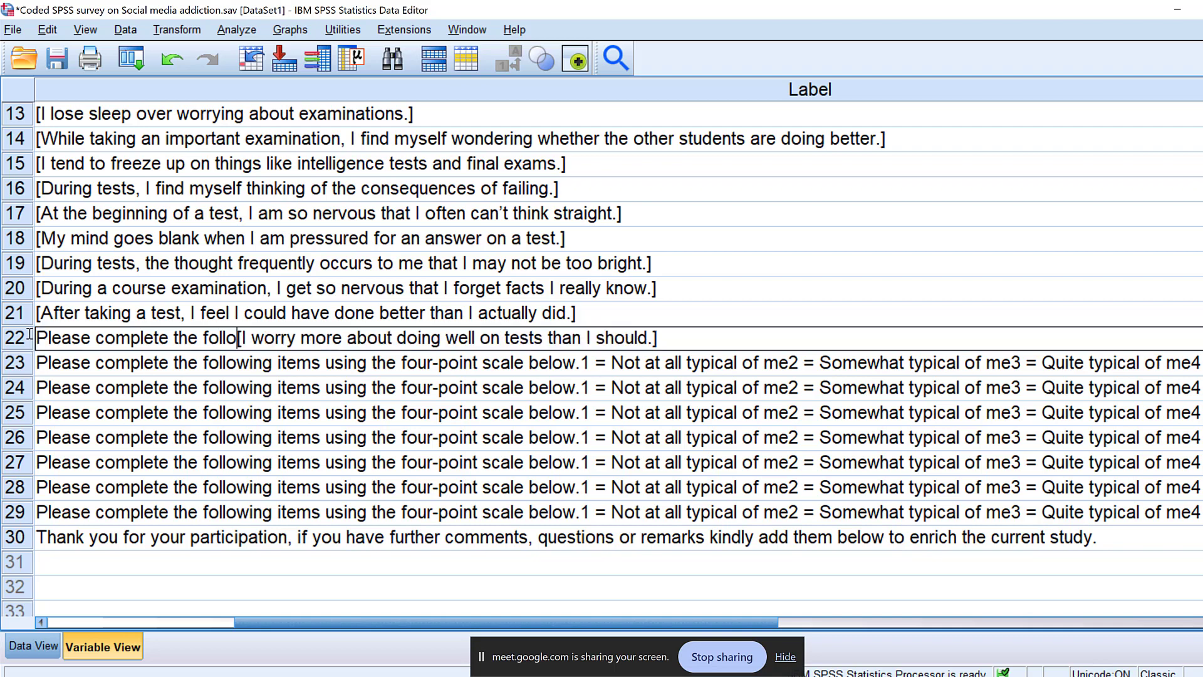
{"action": "key", "text": "BackSpace"}
{"action": "key", "text": "BackSpace"}
{"action": "key", "text": "BackSpace"}
{"action": "key", "text": "BackSpace"}
{"action": "key", "text": "BackSpace"}
{"action": "key", "text": "BackSpace"}
{"action": "key", "text": "BackSpace"}
{"action": "key", "text": "BackSpace"}
{"action": "key", "text": "BackSpace"}
{"action": "key", "text": "BackSpace"}
{"action": "key", "text": "BackSpace"}
{"action": "key", "text": "BackSpace"}
{"action": "key", "text": "BackSpace"}
{"action": "key", "text": "BackSpace"}
{"action": "key", "text": "BackSpace"}
{"action": "key", "text": "BackSpace"}
{"action": "key", "text": "BackSpace"}
{"action": "key", "text": "BackSpace"}
{"action": "key", "text": "BackSpace"}
{"action": "key", "text": "BackSpace"}
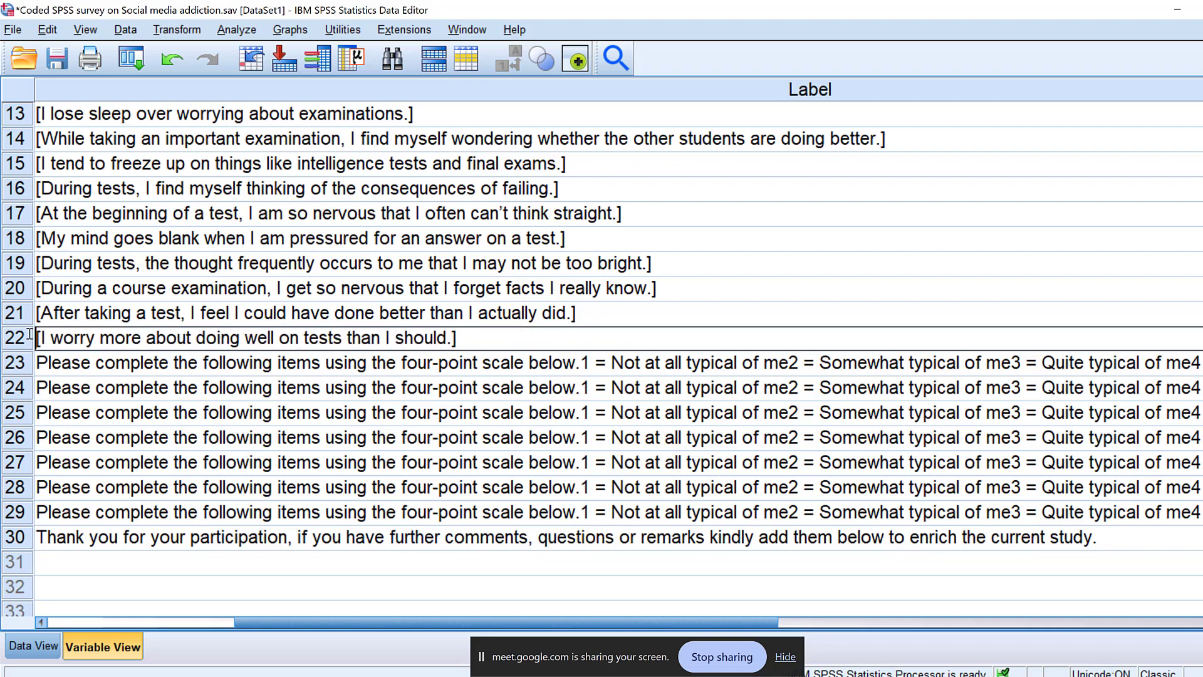
Delete the four-point scale instructions from variable 23's label, keeping the bracketed statement about feeling one is not doing well.
{"action": "triple_click", "coordinate": [1056, 362]}
{"action": "left_click", "coordinate": [1098, 362]}
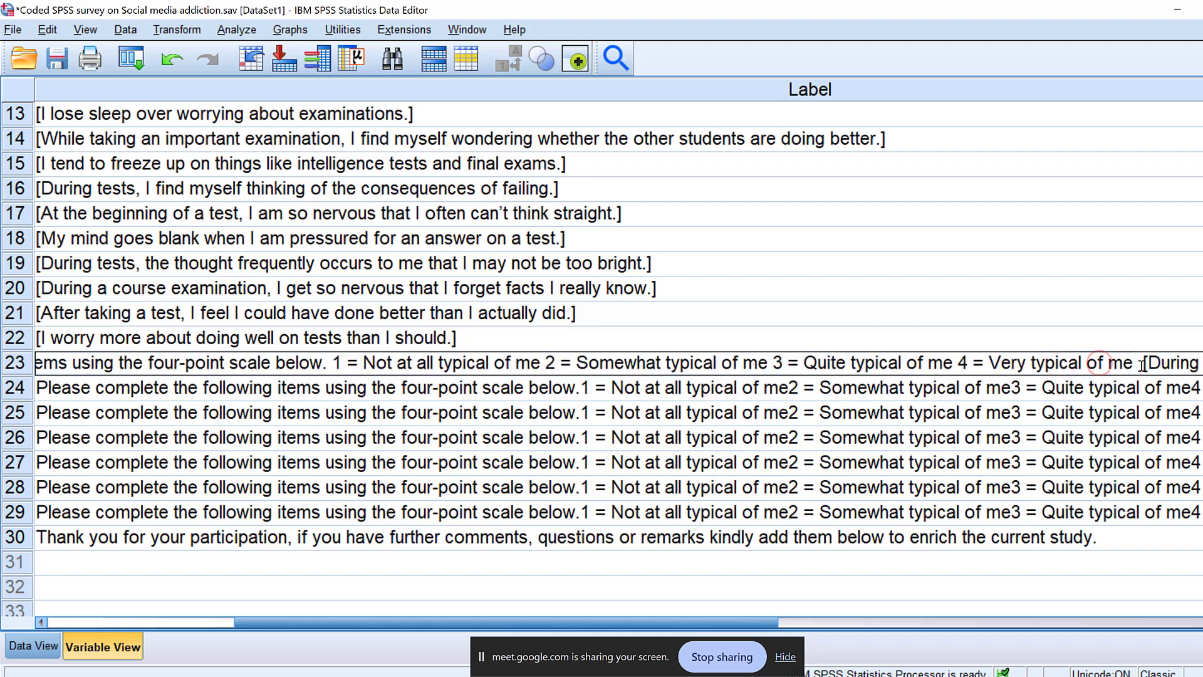
{"action": "triple_click", "coordinate": [1121, 362]}
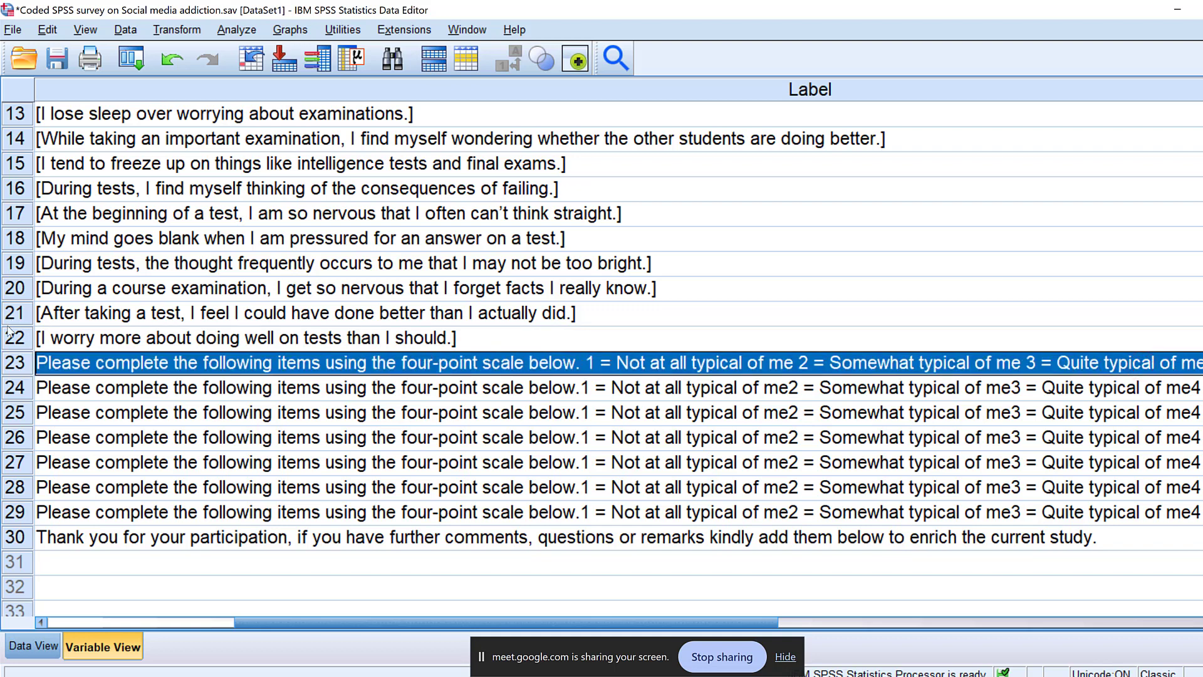
{"action": "type", "text": "[During tests, I have the feeling that I am not doing well.]"}
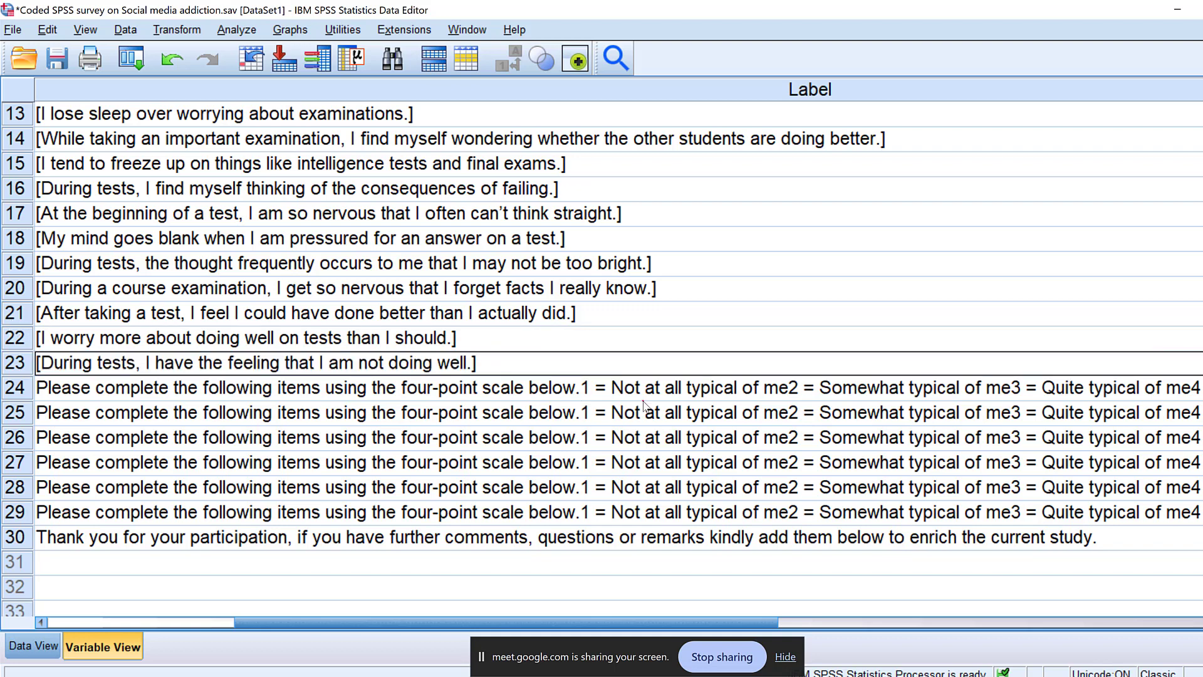
Delete the four-point scale instructions from variable 24's label, keeping the bracketed statement about feeling defeated before a difficult test.
{"action": "left_click_drag", "start_coordinate": [647, 393], "coordinate": [649, 405]}
{"action": "key", "text": "ctrl+v"}
{"action": "double_click", "coordinate": [985, 387]}
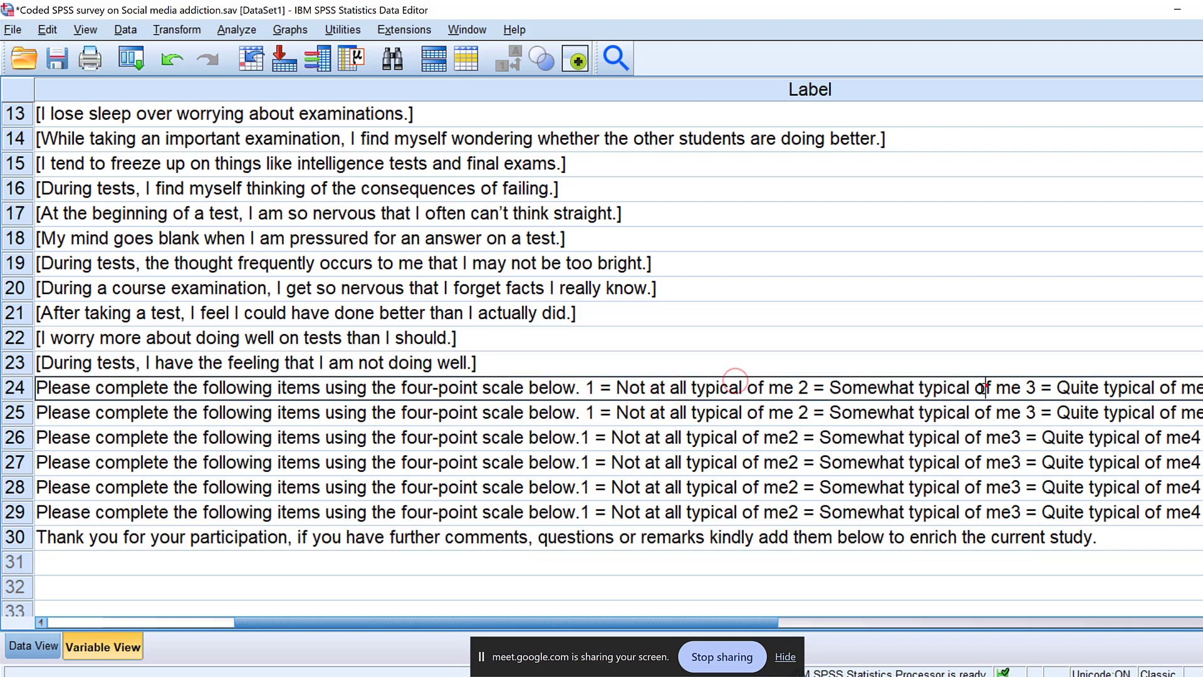
{"action": "left_click", "coordinate": [991, 387], "text": "shift"}
{"action": "key", "text": "BackSpace"}
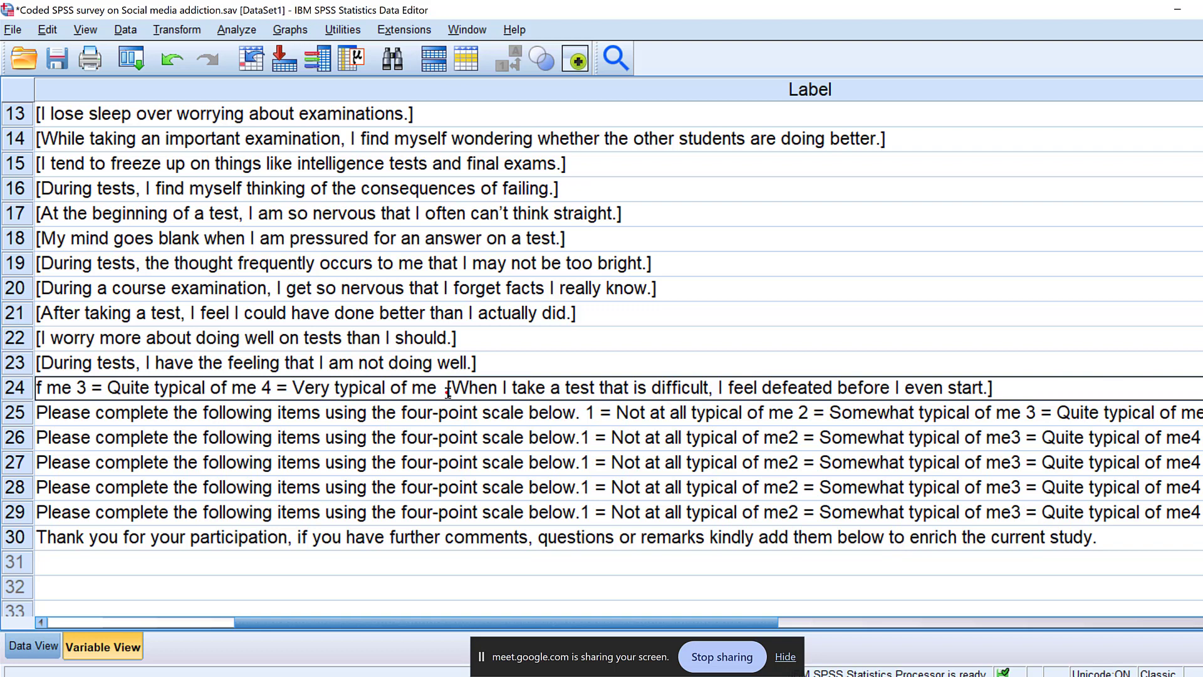
{"action": "left_click_drag", "start_coordinate": [448, 388], "coordinate": [20, 376]}
{"action": "key", "text": "BackSpace"}
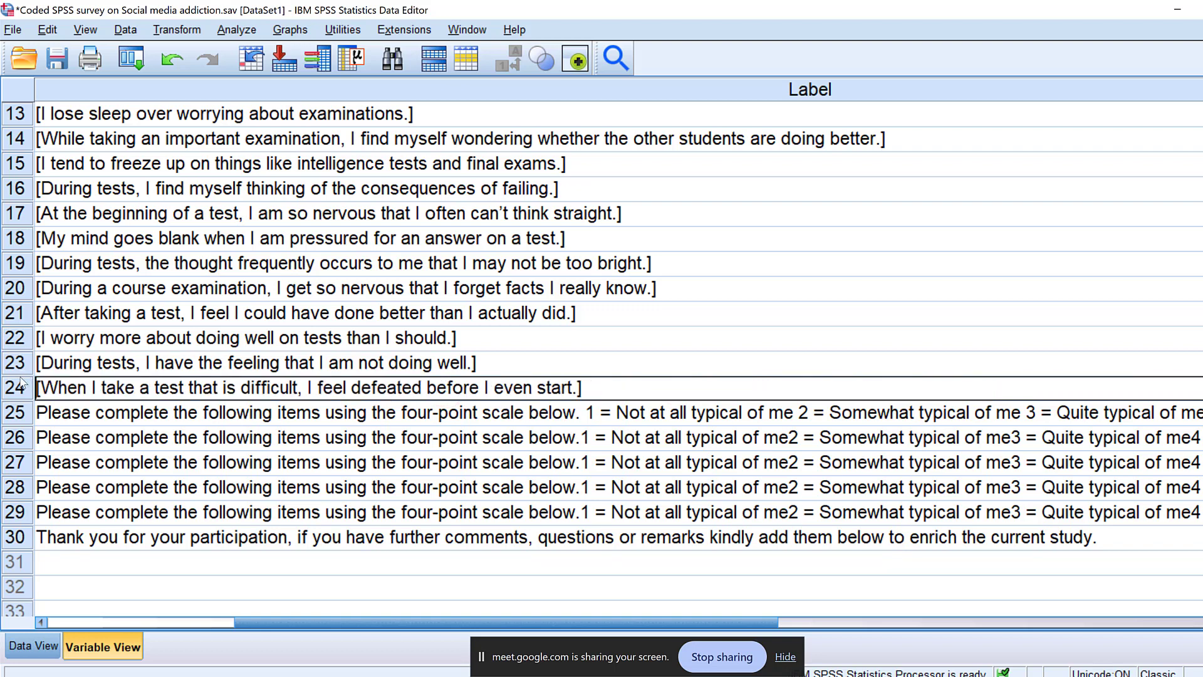
Delete the four-point scale instructions from the labels of variables 25, 26 and 27, keeping only their bracketed statements.
{"action": "left_click", "coordinate": [620, 415]}
{"action": "left_click", "coordinate": [924, 416]}
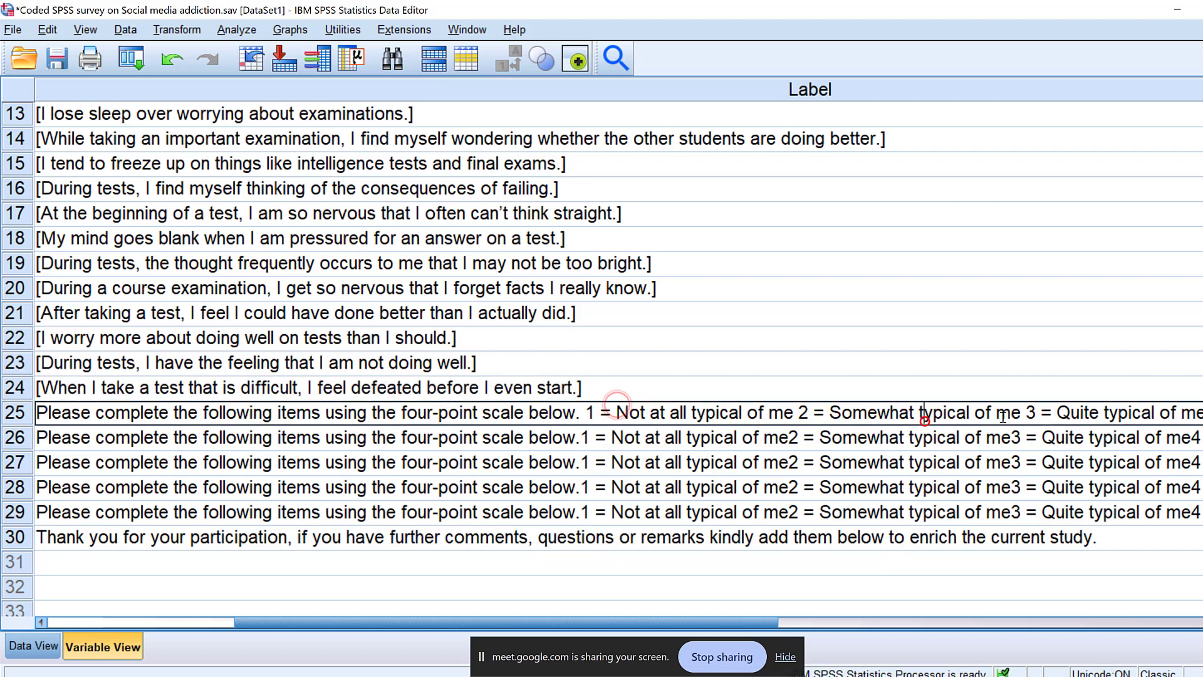
{"action": "left_click_drag", "start_coordinate": [1104, 417], "coordinate": [2, 407]}
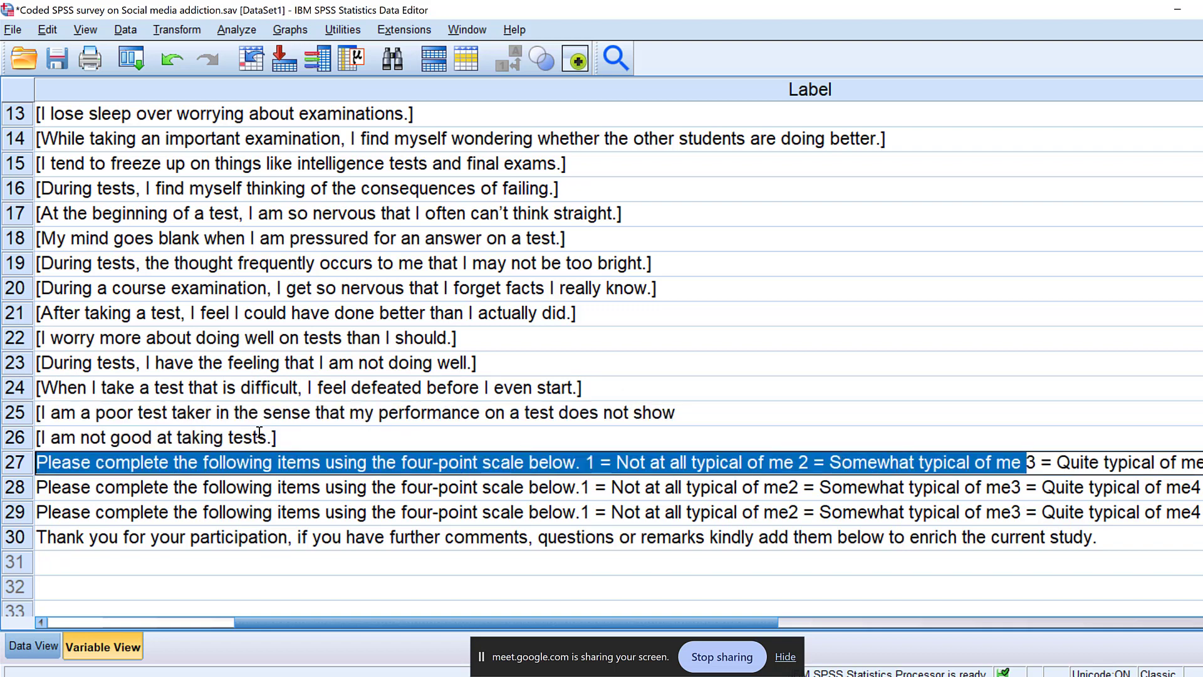
{"action": "key", "text": "BackSpace"}
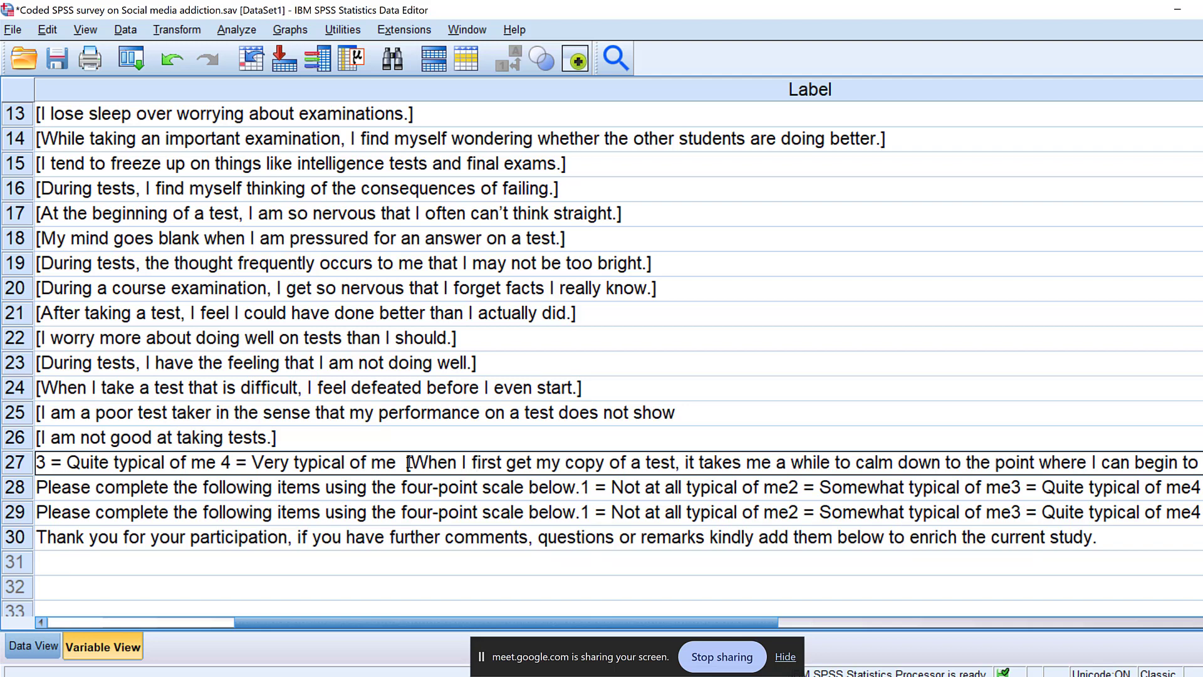
{"action": "left_click_drag", "start_coordinate": [407, 463], "coordinate": [2, 456]}
{"action": "key", "text": "BackSpace"}
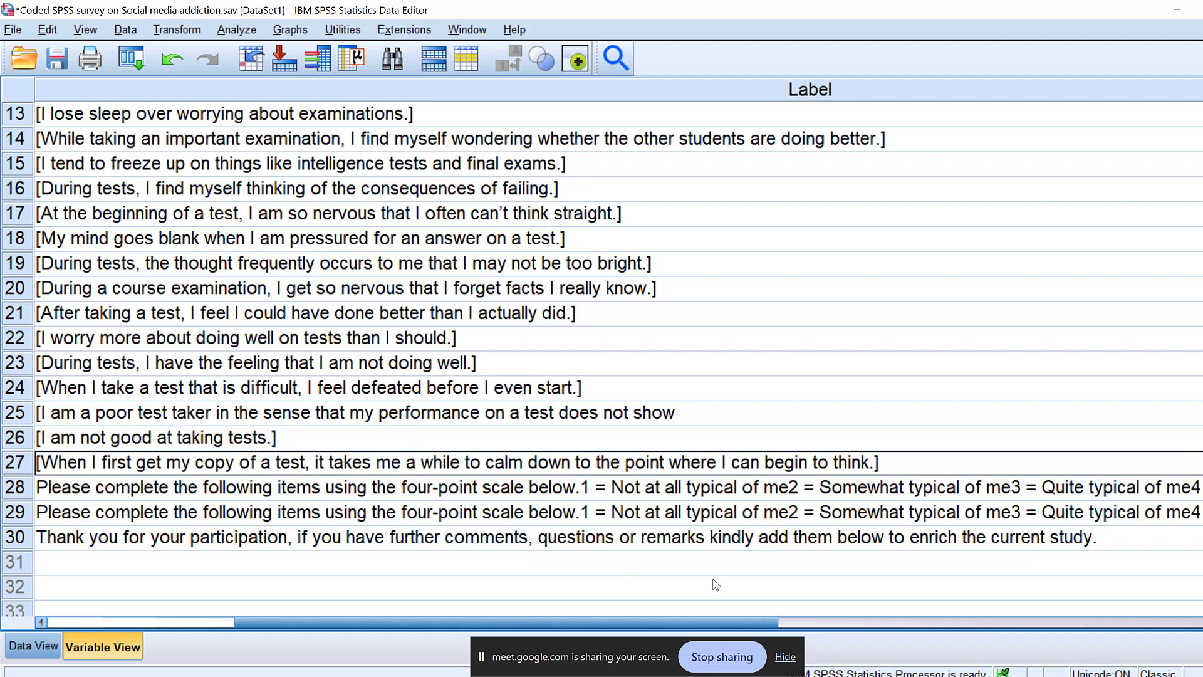
Delete the four-point scale instructions from variable 28's label, keeping the bracketed statement about not performing well on tests.
{"action": "left_click", "coordinate": [762, 486]}
{"action": "left_click", "coordinate": [761, 484]}
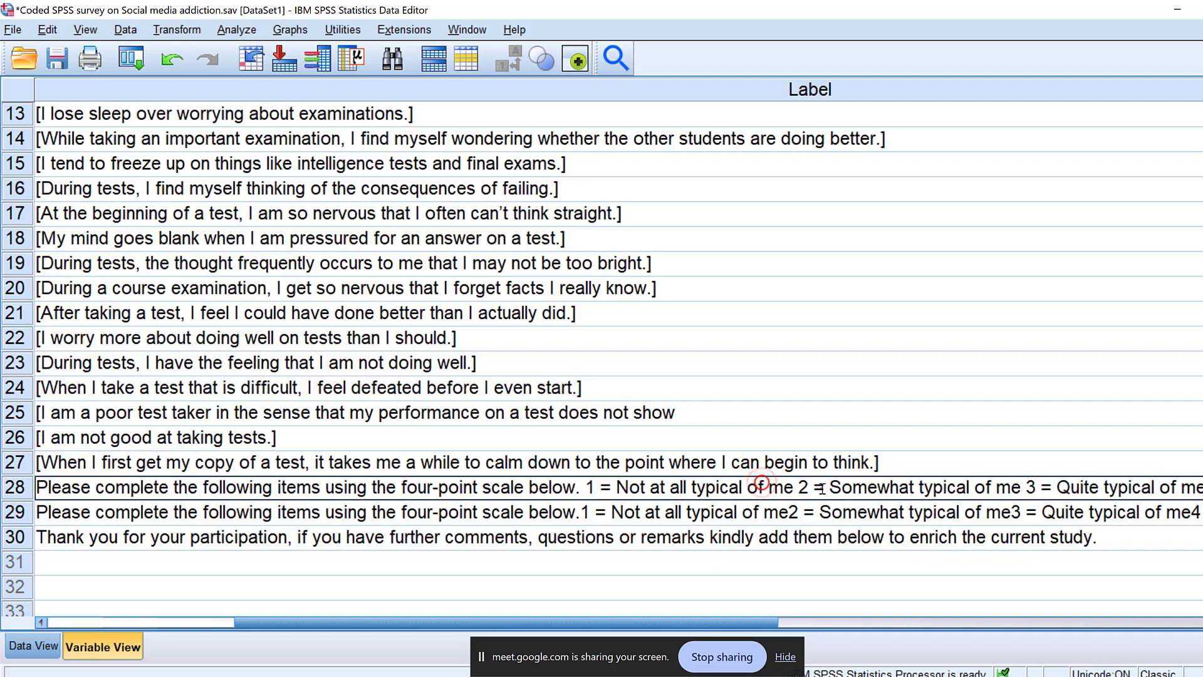
{"action": "left_click_drag", "start_coordinate": [819, 487], "coordinate": [135, 463]}
{"action": "key", "text": "BackSpace"}
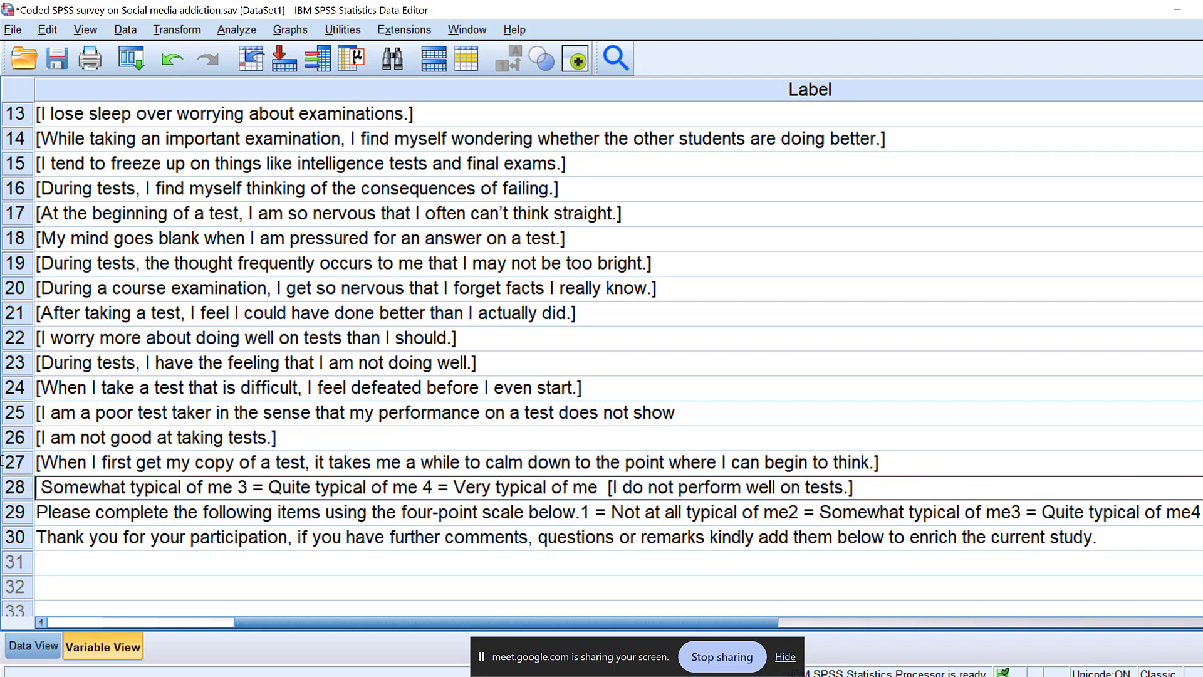
{"action": "left_click_drag", "start_coordinate": [607, 489], "coordinate": [136, 476]}
{"action": "key", "text": "BackSpace"}
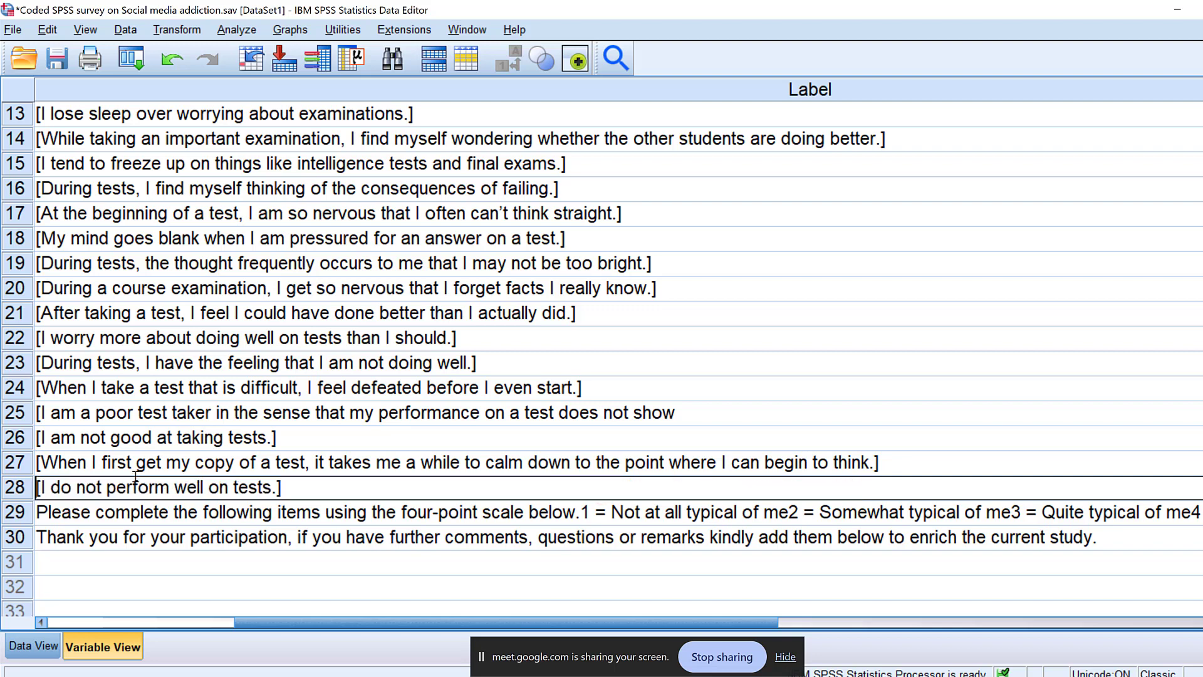
Delete the four-point scale instructions from variable 29's label, keeping the bracketed statement about nervousness causing careless errors.
{"action": "double_click", "coordinate": [250, 514]}
{"action": "double_click", "coordinate": [347, 512]}
{"action": "left_click", "coordinate": [919, 511]}
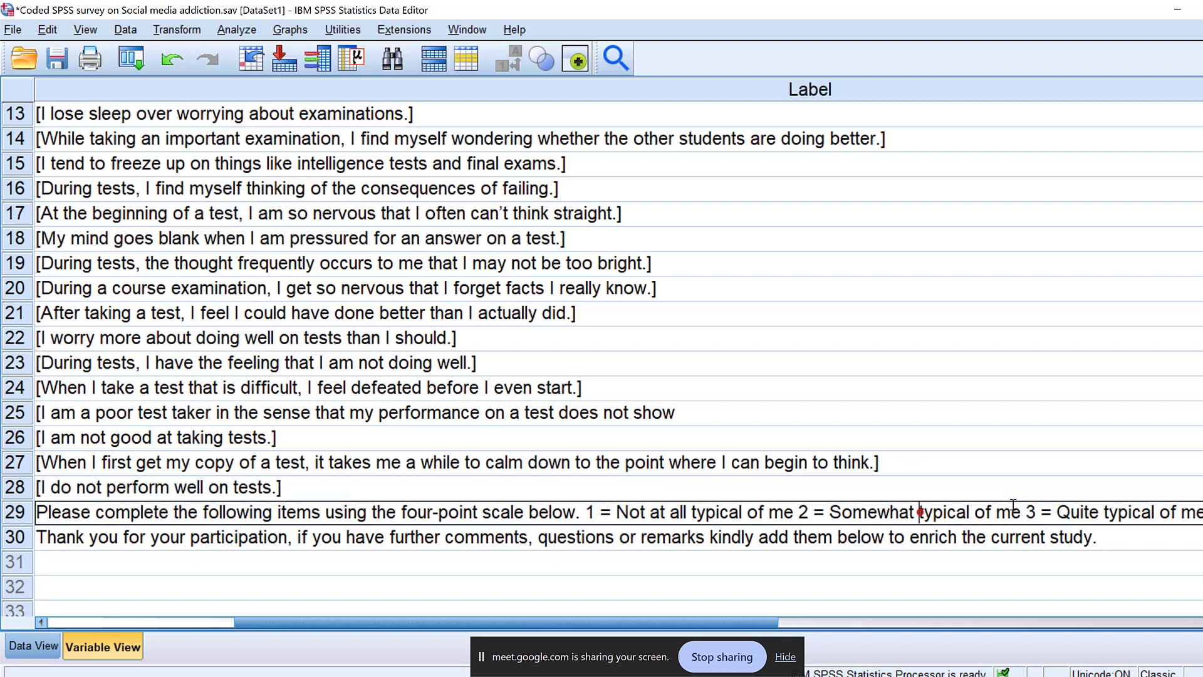
{"action": "left_click_drag", "start_coordinate": [1084, 512], "coordinate": [34, 497]}
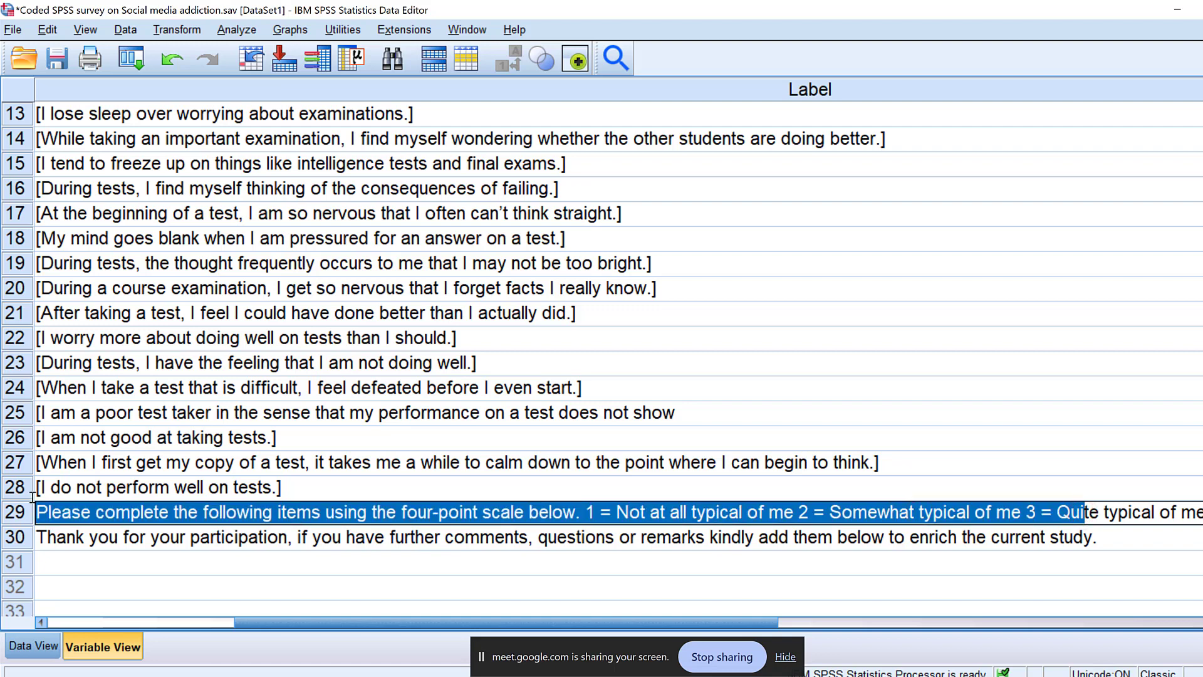
{"action": "key", "text": "BackSpace"}
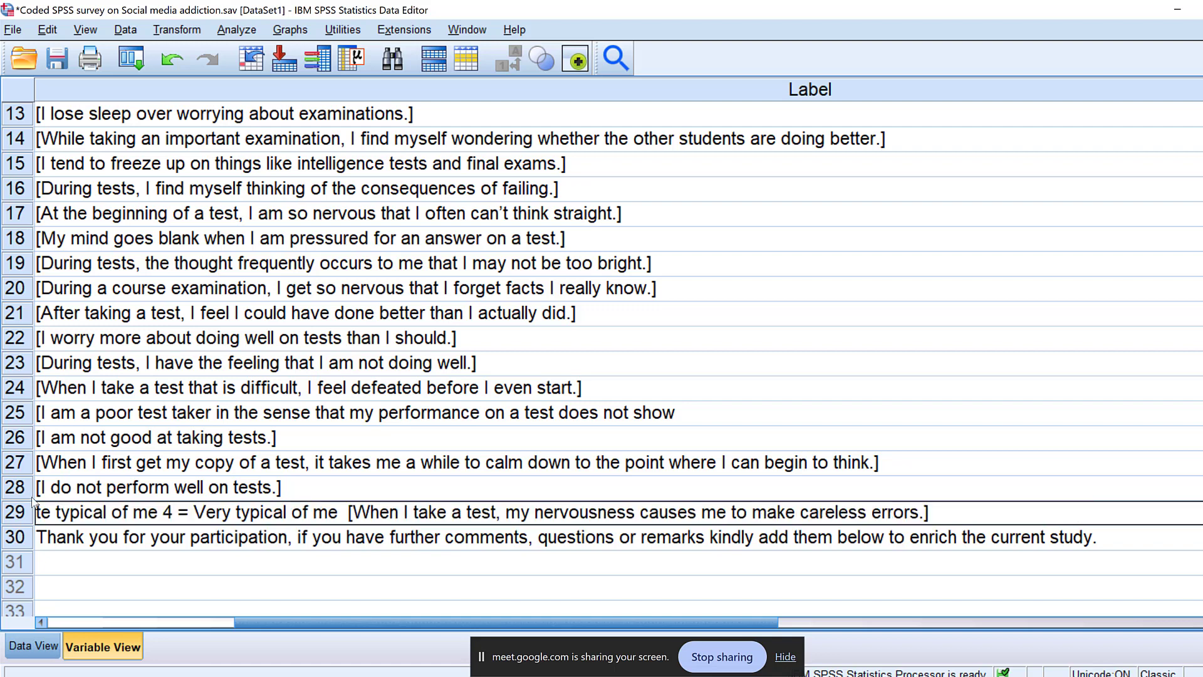
{"action": "left_click_drag", "start_coordinate": [344, 512], "coordinate": [10, 515]}
{"action": "key", "text": "BackSpace"}
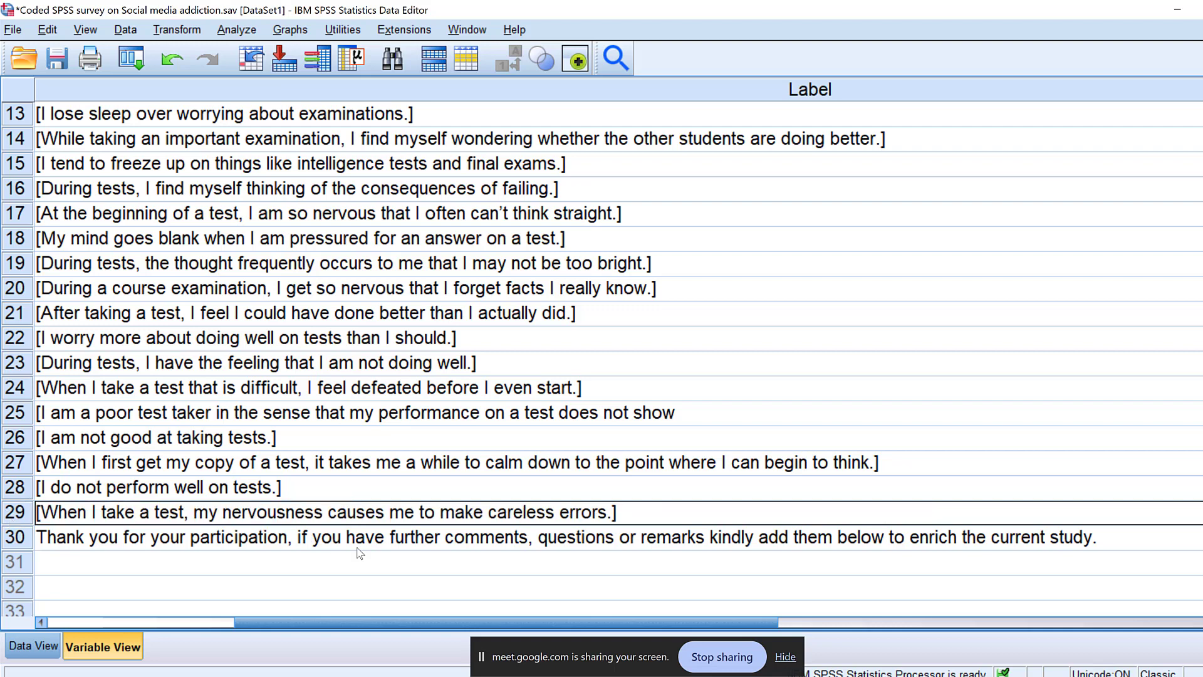
{"action": "left_click", "coordinate": [434, 540]}
{"action": "double_click", "coordinate": [434, 537]}
{"action": "left_click", "coordinate": [739, 540]}
{"action": "key", "text": "shift+End"}
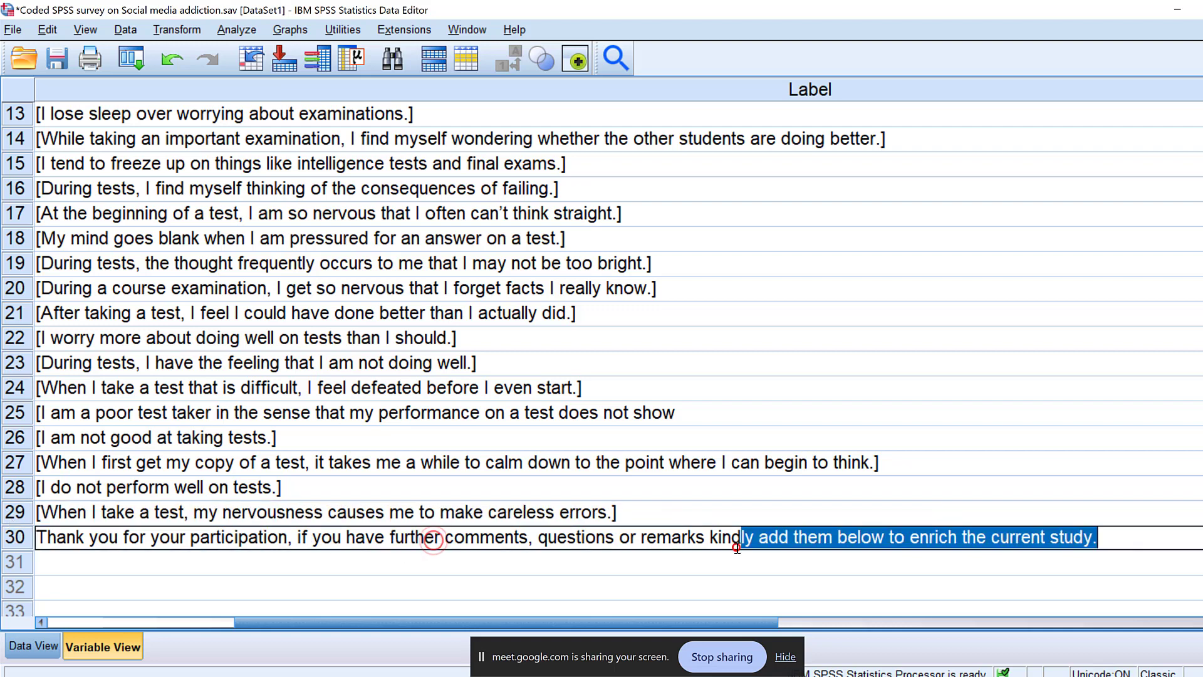
{"action": "left_click", "coordinate": [379, 536]}
Try to remove every opening bracket from the Label column by replacing all "[" with nothing.
{"action": "scroll", "coordinate": [184, 465], "scroll_direction": "up", "scroll_amount": 4}
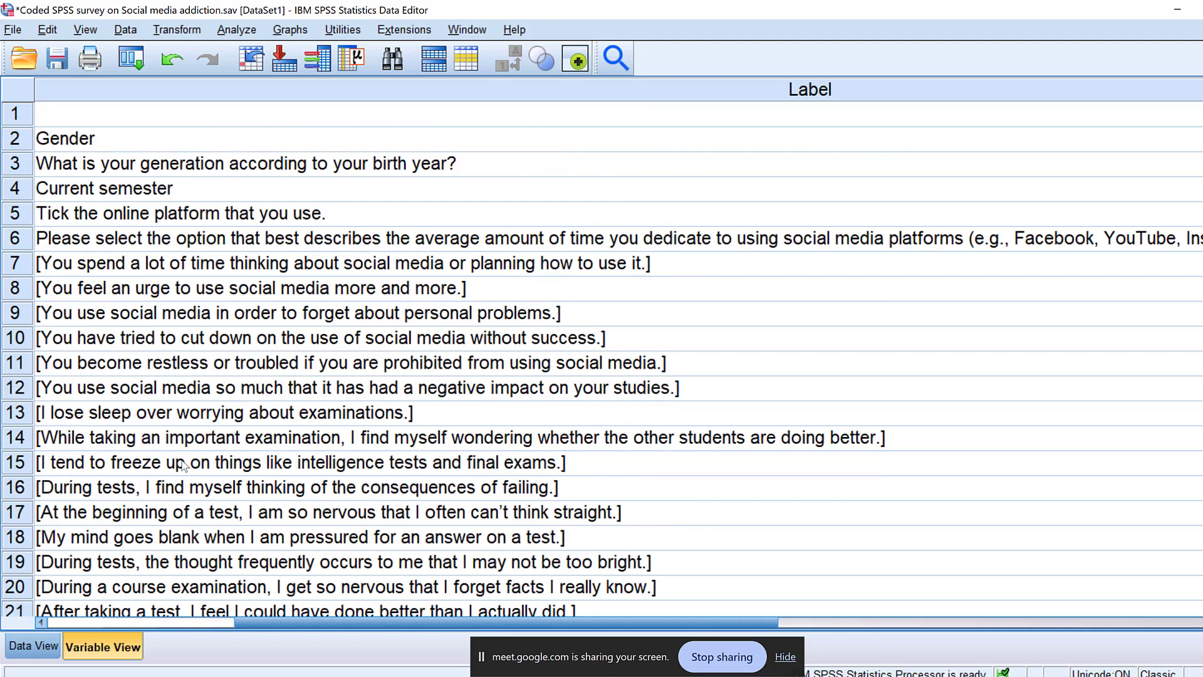
{"action": "left_click", "coordinate": [54, 254]}
{"action": "left_click", "coordinate": [37, 262]}
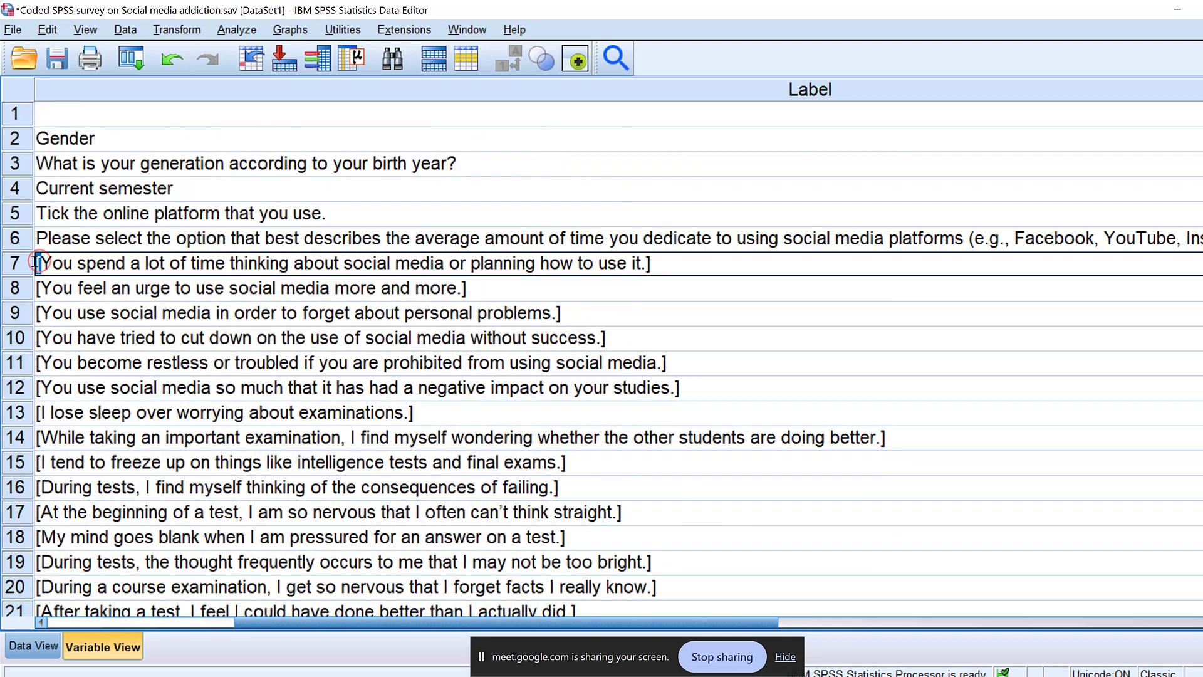
{"action": "left_click", "coordinate": [273, 89]}
{"action": "left_click", "coordinate": [392, 59]}
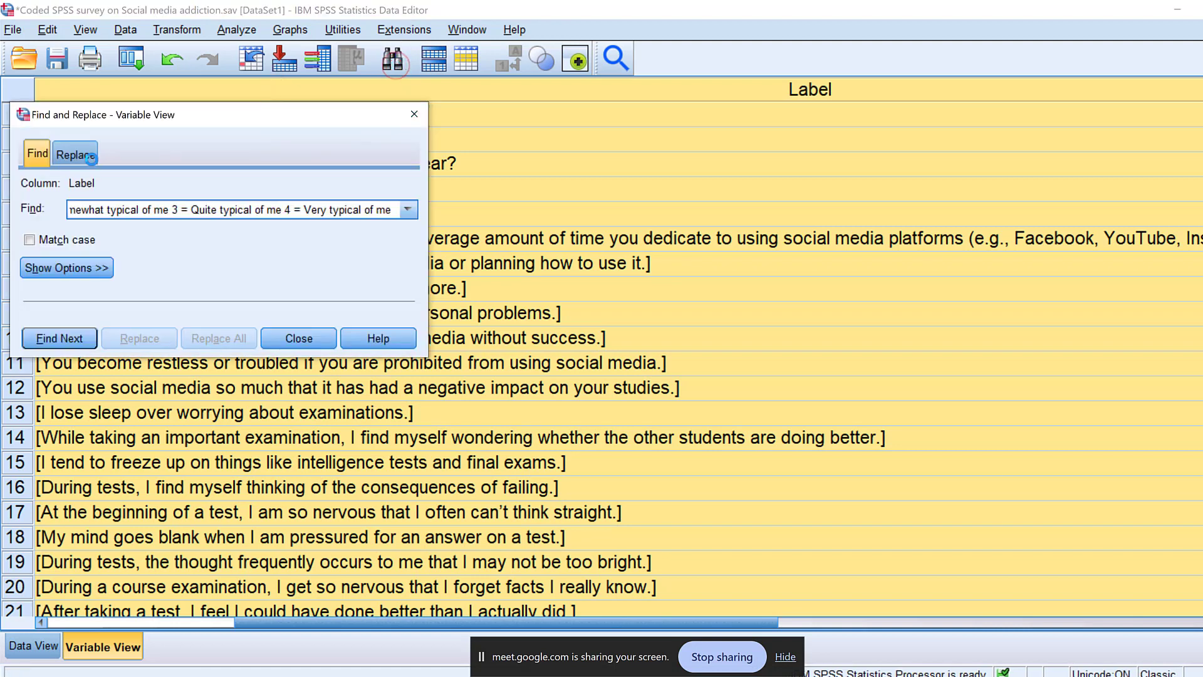
{"action": "left_click", "coordinate": [91, 159]}
{"action": "left_click", "coordinate": [134, 214]}
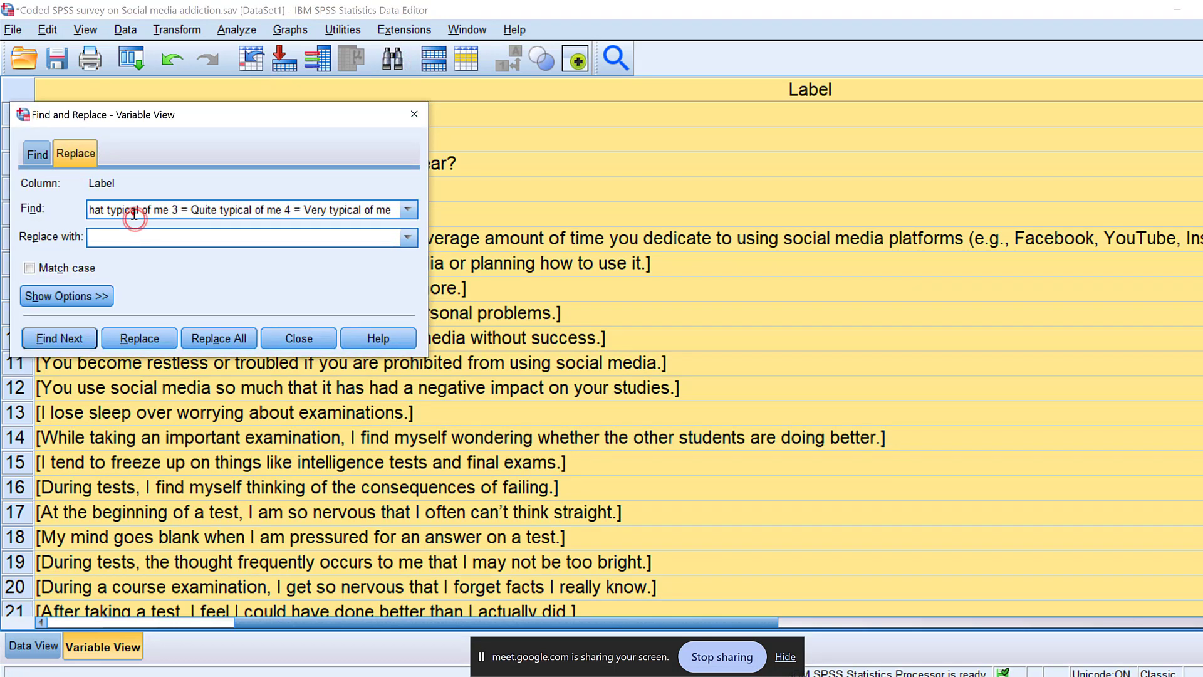
{"action": "triple_click", "coordinate": [134, 214]}
{"action": "type", "text": "["}
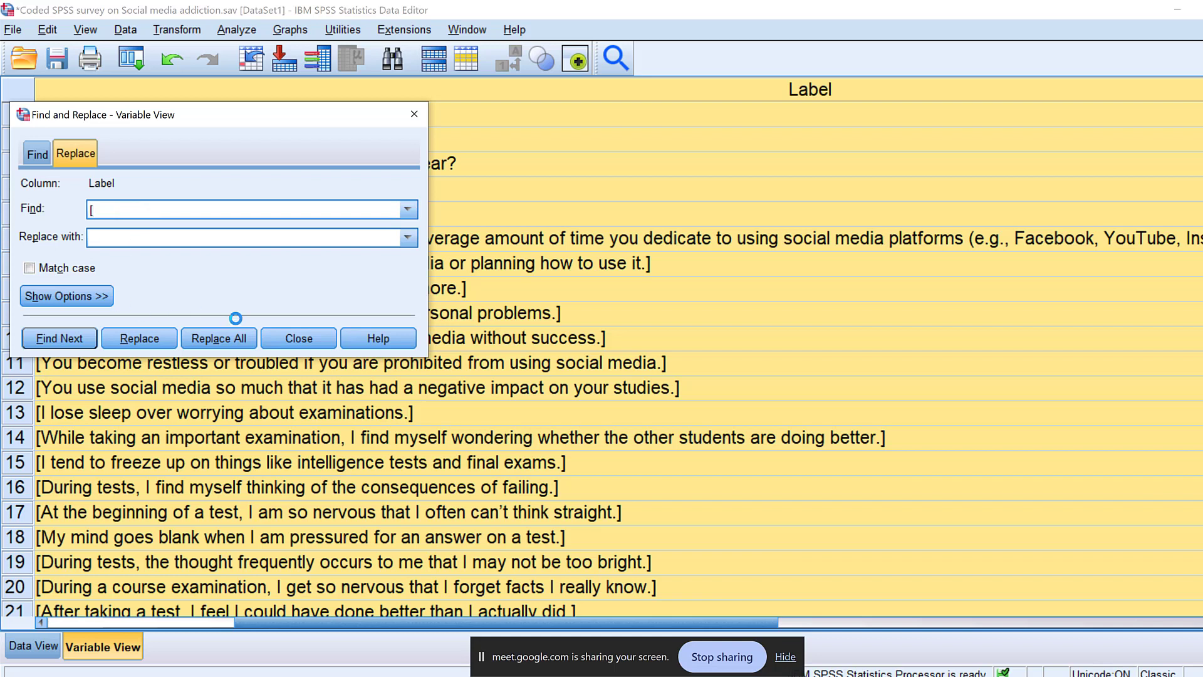
{"action": "left_click", "coordinate": [221, 338]}
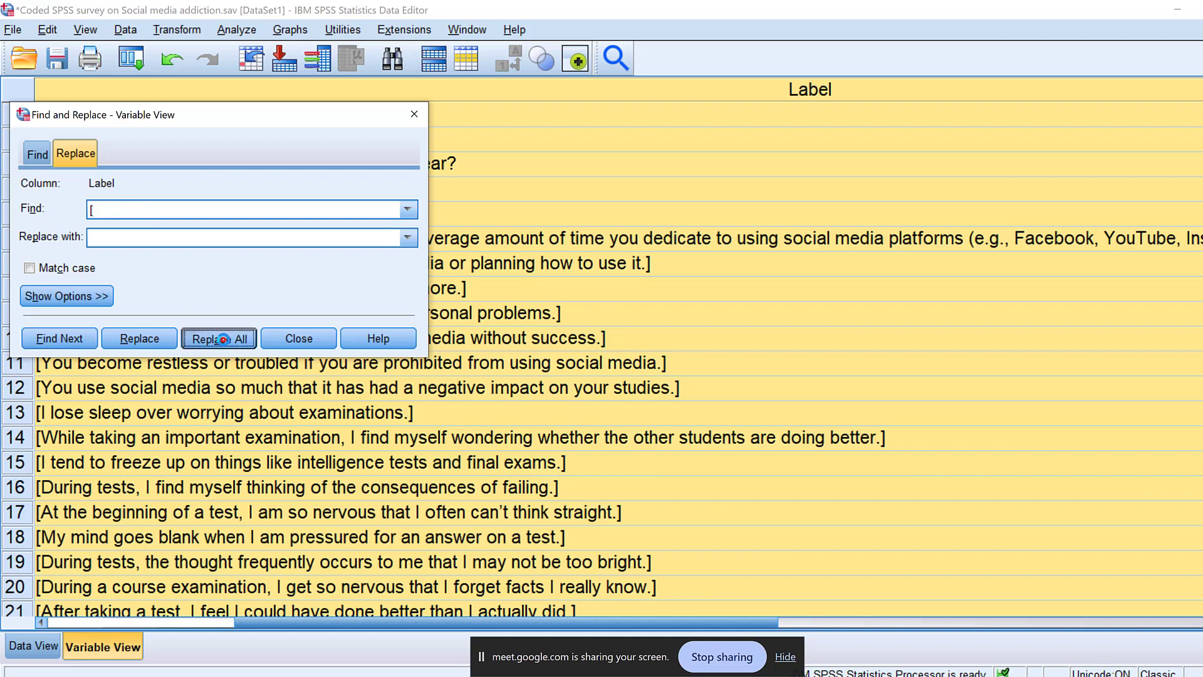
{"action": "left_click", "coordinate": [113, 237]}
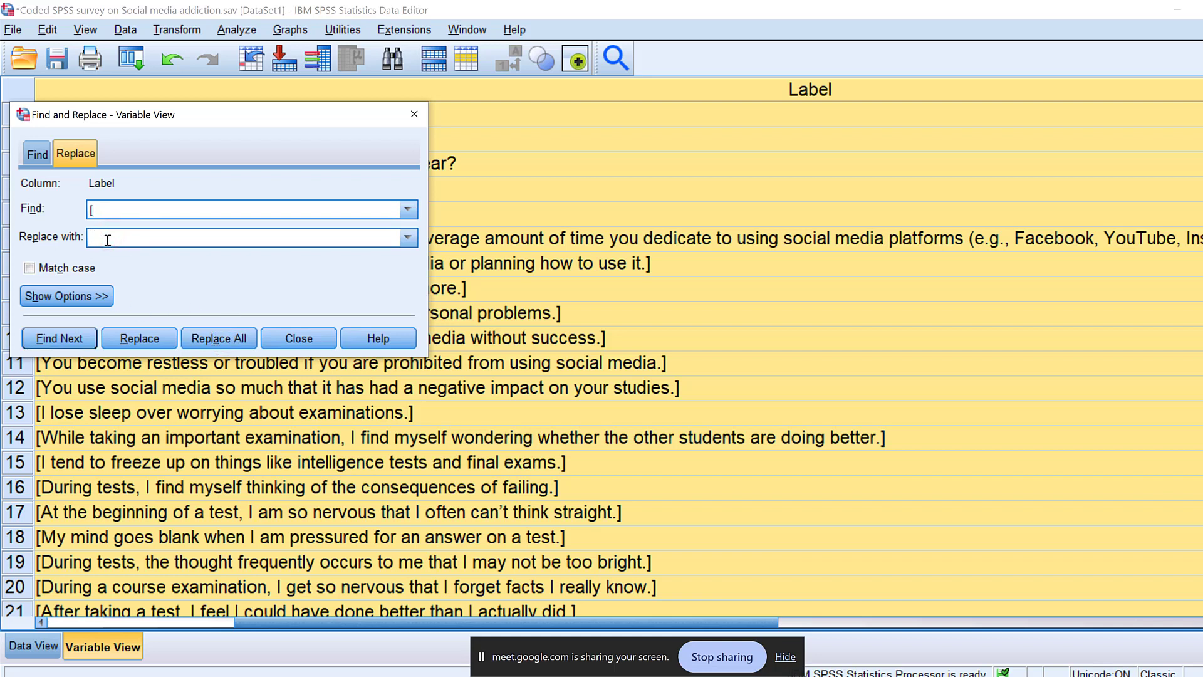
{"action": "left_click", "coordinate": [211, 330]}
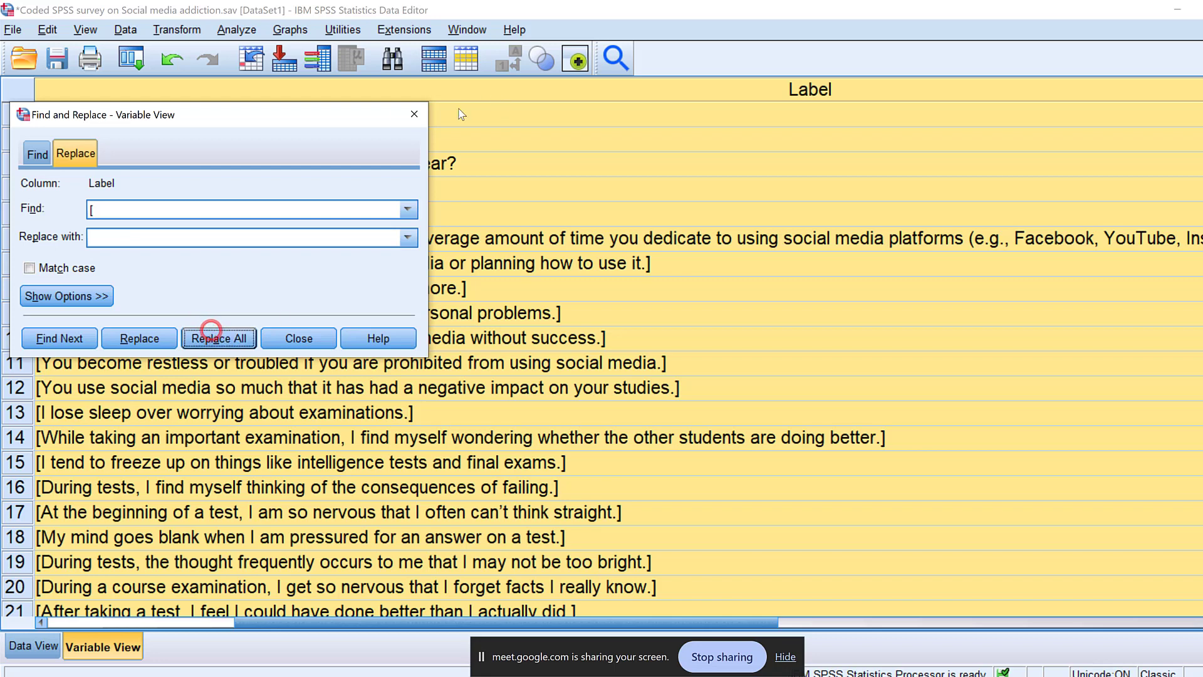
{"action": "left_click", "coordinate": [411, 112]}
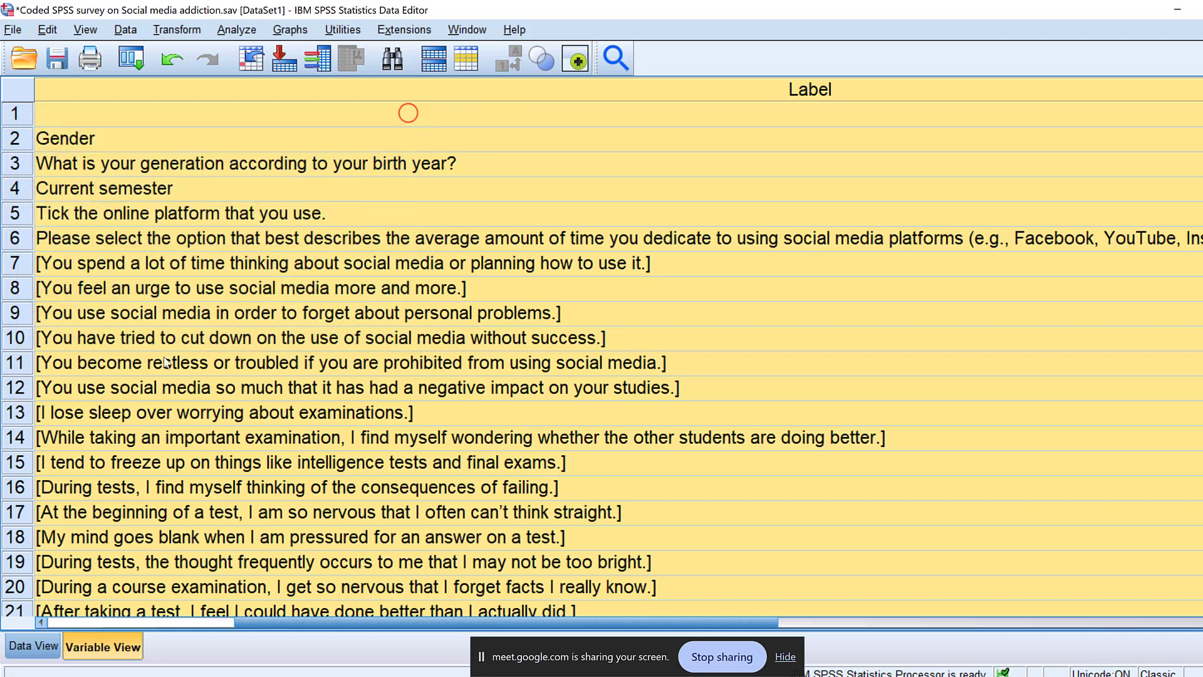
Save the dataset and reopen Coded SPSS survey on Social media addiction.sav from the desktop.
{"action": "left_click", "coordinate": [61, 65]}
{"action": "key", "text": "alt+Tab"}
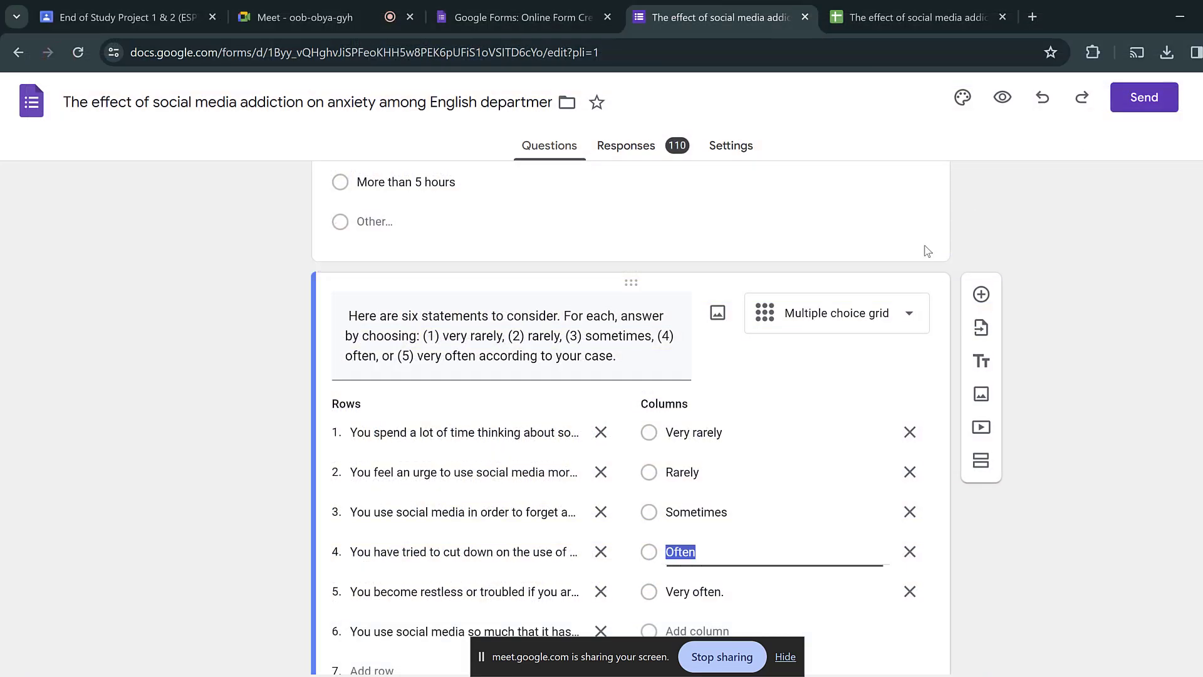
{"action": "key", "text": "super+d"}
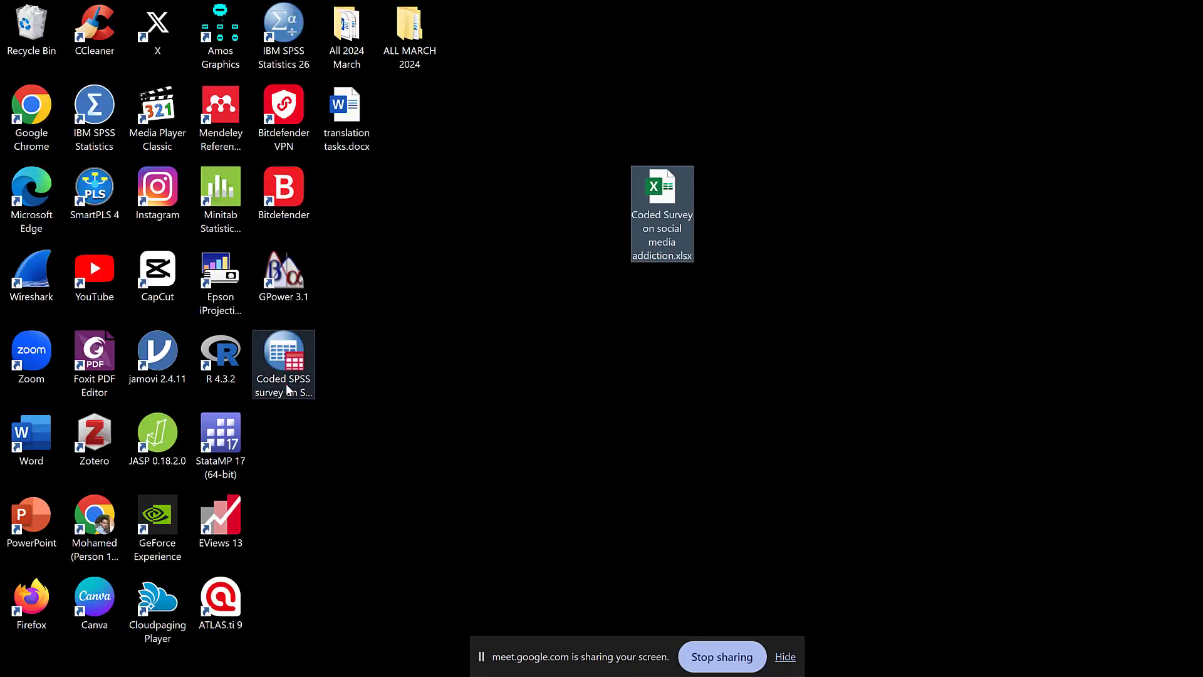
{"action": "left_click_drag", "start_coordinate": [286, 383], "coordinate": [675, 307]}
{"action": "double_click", "coordinate": [675, 307]}
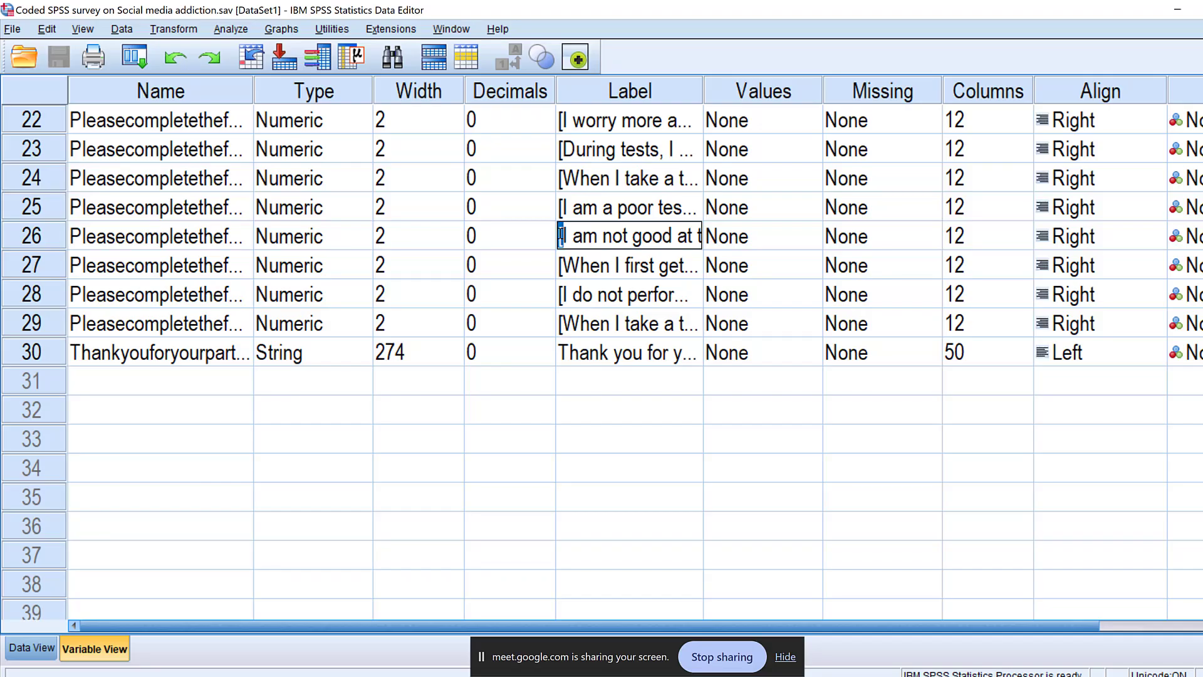
Try replacing all "[" characters in the reopened file's Label column with empty text, and close the dialog.
{"action": "left_click", "coordinate": [634, 88]}
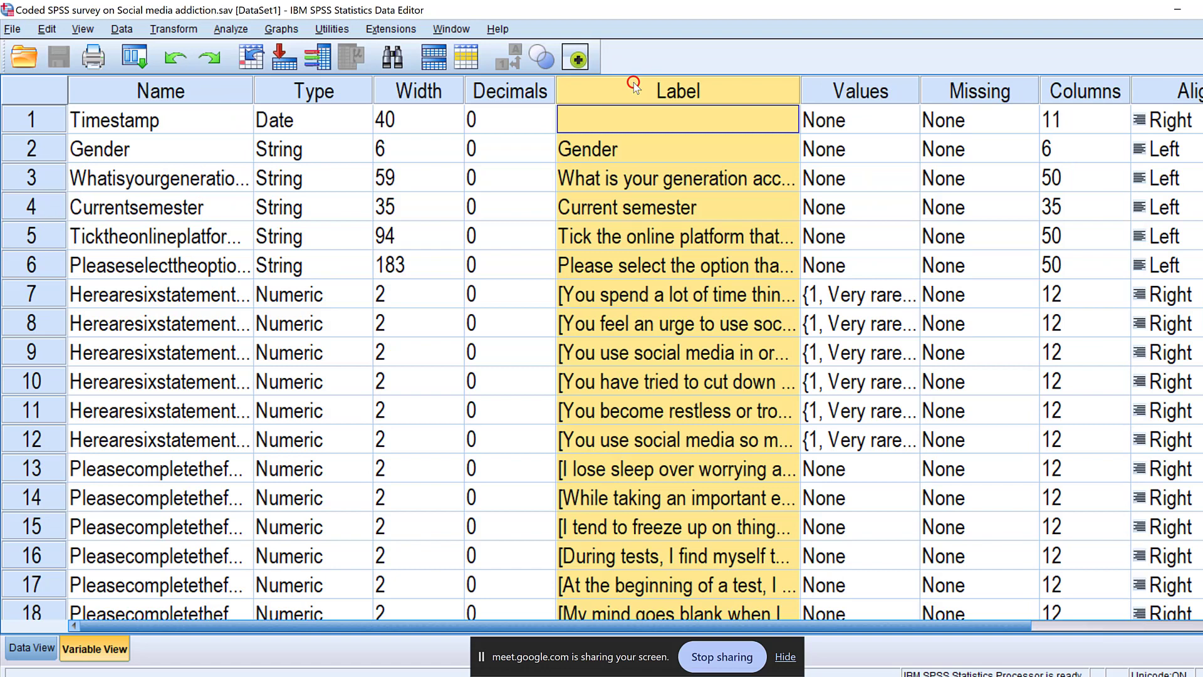
{"action": "left_click", "coordinate": [392, 57]}
{"action": "left_click", "coordinate": [492, 270]}
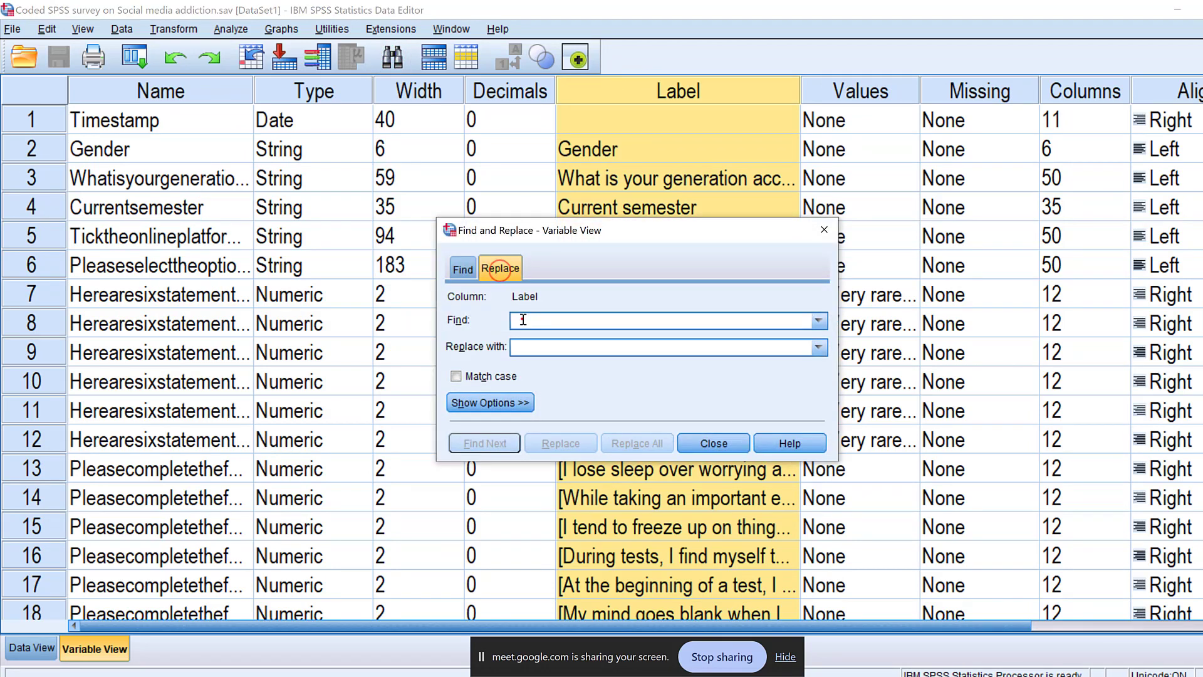
{"action": "left_click", "coordinate": [522, 319]}
{"action": "type", "text": "["}
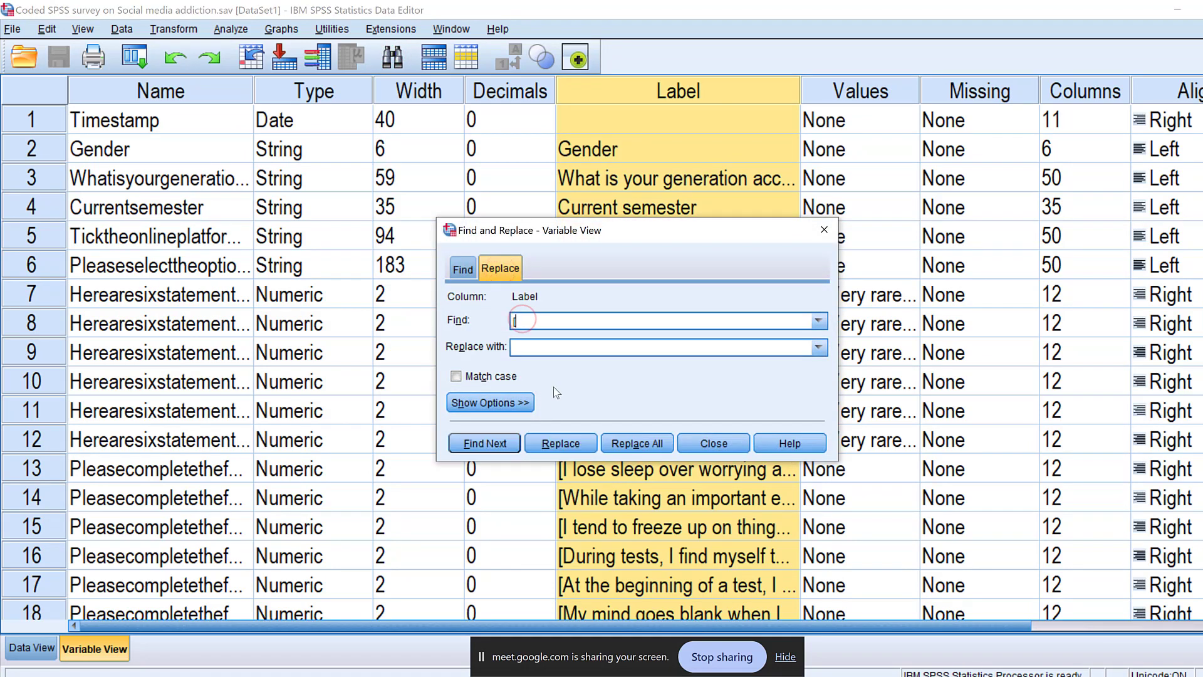
{"action": "left_click", "coordinate": [638, 444]}
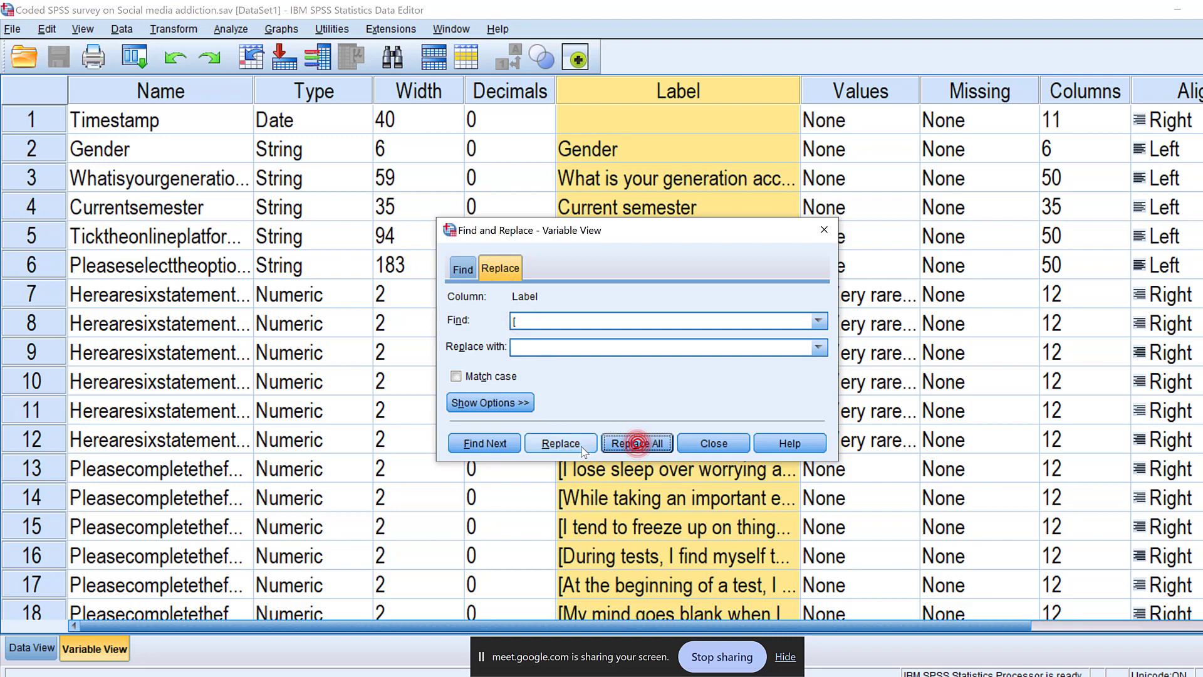
{"action": "left_click", "coordinate": [668, 404]}
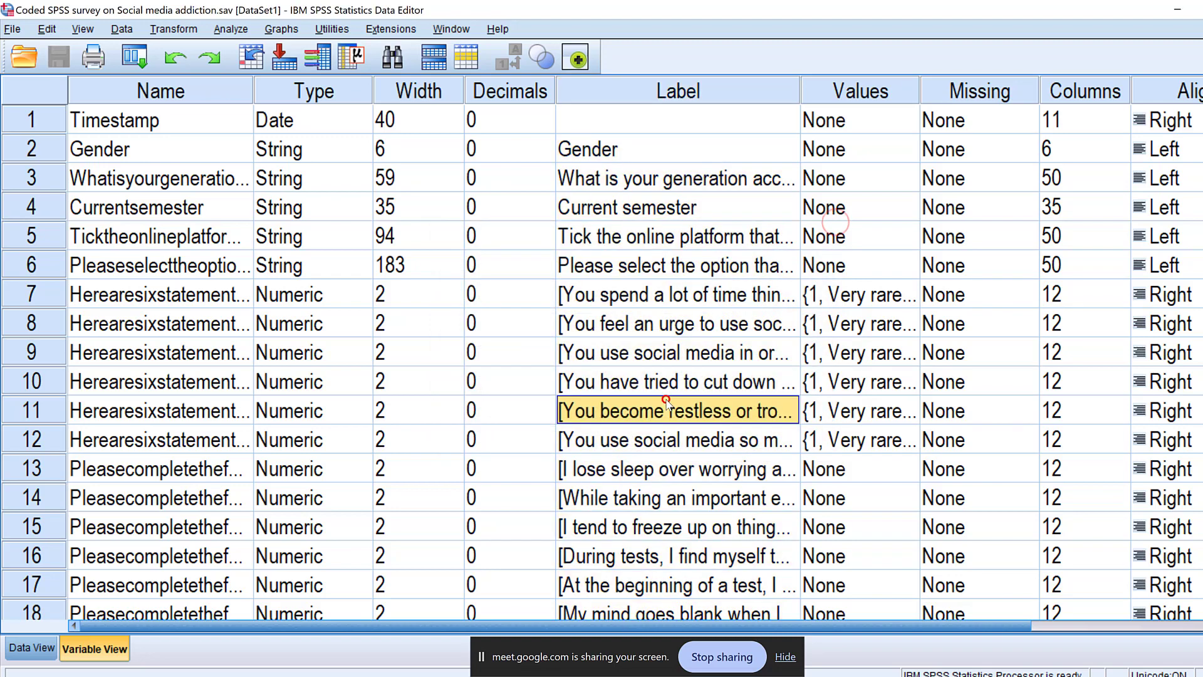
Copy the Label cells of variables 7 through 29, covering all the bracketed statements.
{"action": "scroll", "coordinate": [664, 389], "scroll_direction": "down", "scroll_amount": 1}
{"action": "left_click_drag", "start_coordinate": [597, 211], "coordinate": [614, 365]}
{"action": "right_click", "coordinate": [614, 364]}
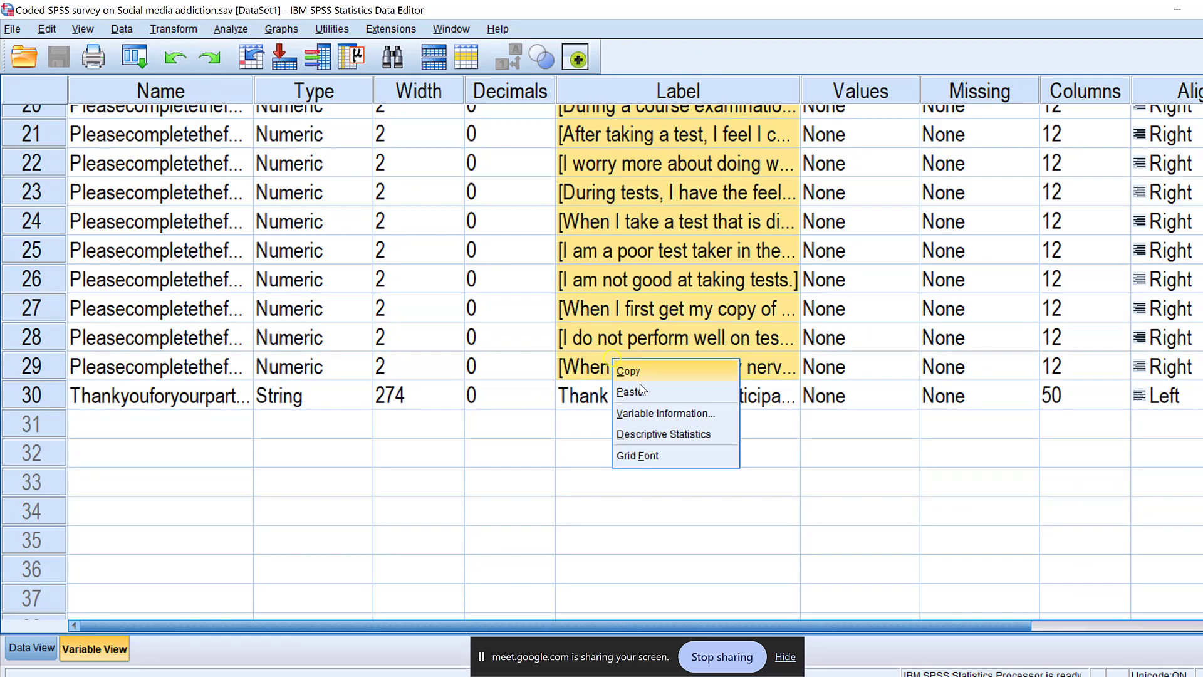
{"action": "left_click", "coordinate": [634, 370]}
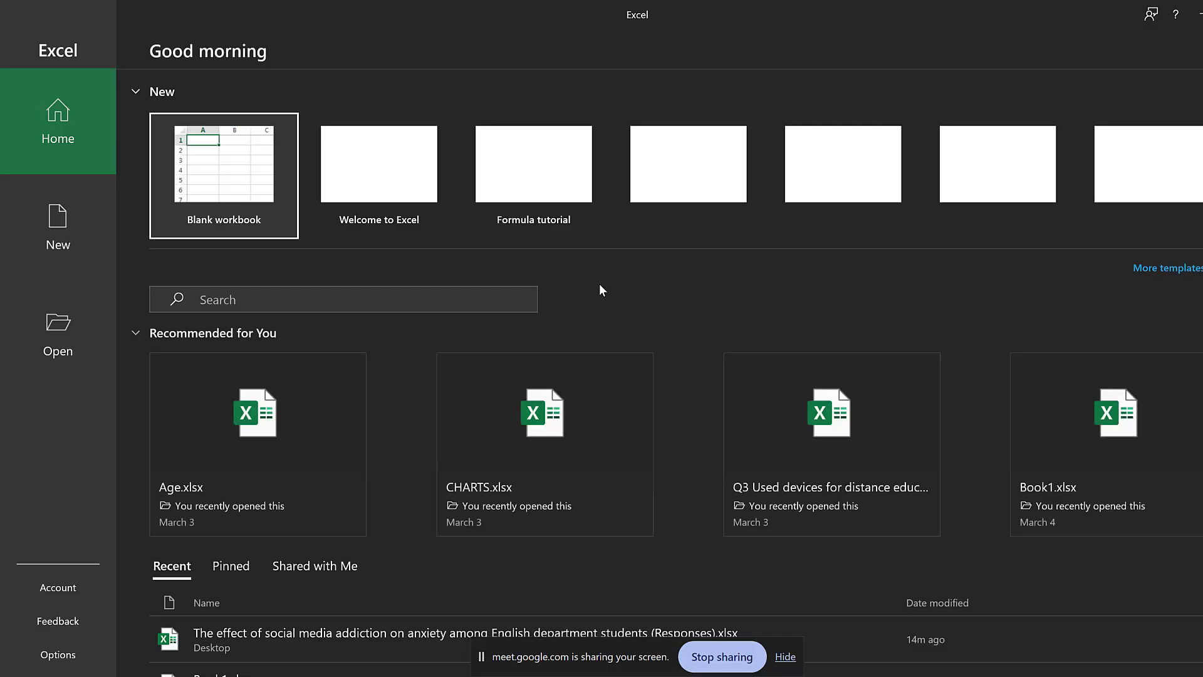
Create a blank workbook in Excel, widen column G, and paste the copied labels starting at cell G3.
{"action": "left_click", "coordinate": [227, 170]}
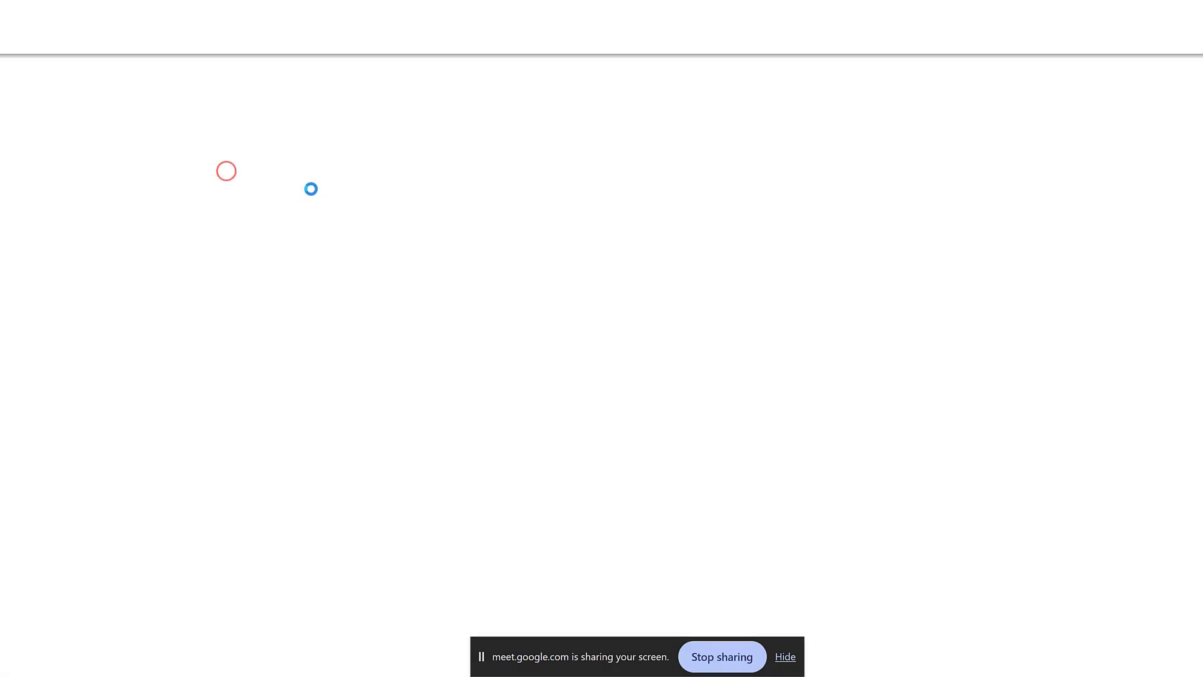
{"action": "left_click", "coordinate": [384, 139]}
{"action": "left_click_drag", "start_coordinate": [412, 96], "coordinate": [718, 96]}
{"action": "type", "text": "[You spend a lot of time thinking about social media or planning how to use it.] [You feel an urge to use social media more and more.] [You use social media in order to forget about personal problems.] [You have tried to cut down on the use of social media without success.] [You become restless or troubled if you are prohibited from using social media.] [You use social media so much that it has had a negative impact on your studies.] [I lose sleep over worrying about examinations.] [While taking an important examination, I find myself wondering whether the other students are doing better.] [I tend to freeze up on things like intelligence tests and final exams.] [During tests, I find myself thinking of the consequences of failing.] [At the beginning of a test, I am so nervous that I often can’t think straight.] [My mind goes blank when I am pressured for an answer on a test.] [During tests, the thought frequently occurs to me that I may not be too bright.] [During a course examination, I get so nervous that I forget facts I really know.] [After taking a test, I feel I could have done better than I actually did.] [I worry more about doing well on tests than I should.] [During tests, I have the feeling that I am not doing well.] [When I take a test that is difficult, I feel defeated before I even start.] [I am a poor test taker in the sense that my performance on a test does not show [I am not good at taking tests.] [When I first get my copy of a test, it takes me a while to calm down to the point where I can begin to think.] [I do not perform well on tests.] [When I take a test, my nervousness causes me to make careless errors.]"}
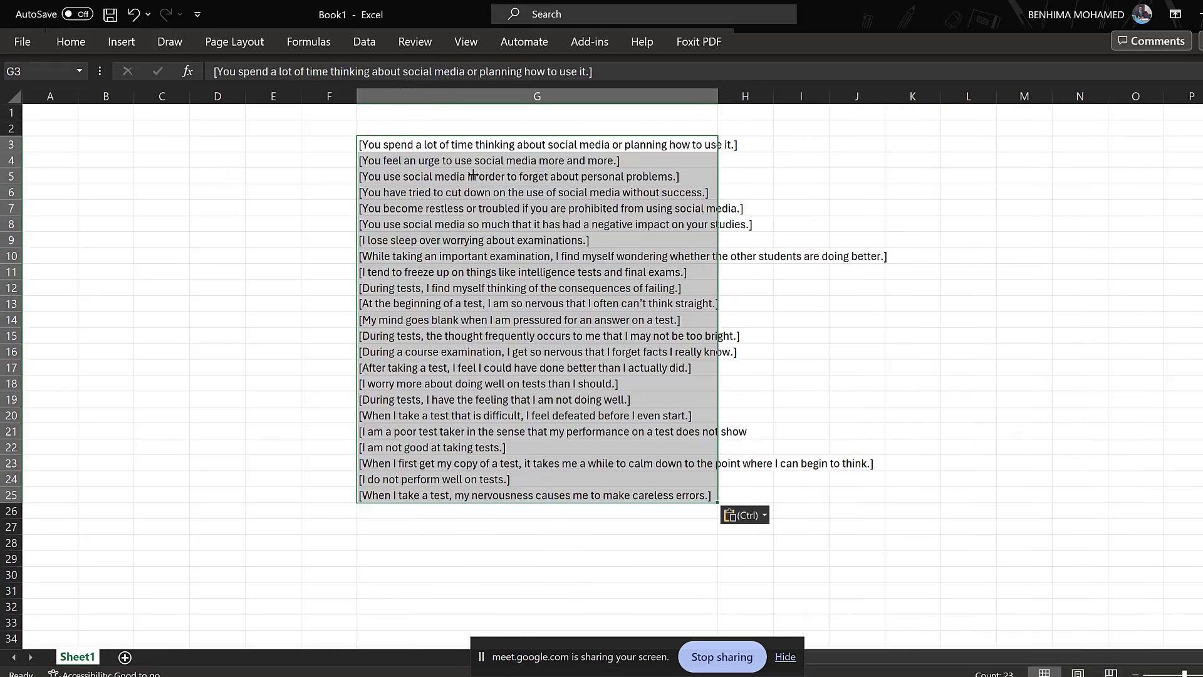
Remove every opening bracket from column G by replacing all "[" with nothing.
{"action": "double_click", "coordinate": [360, 144]}
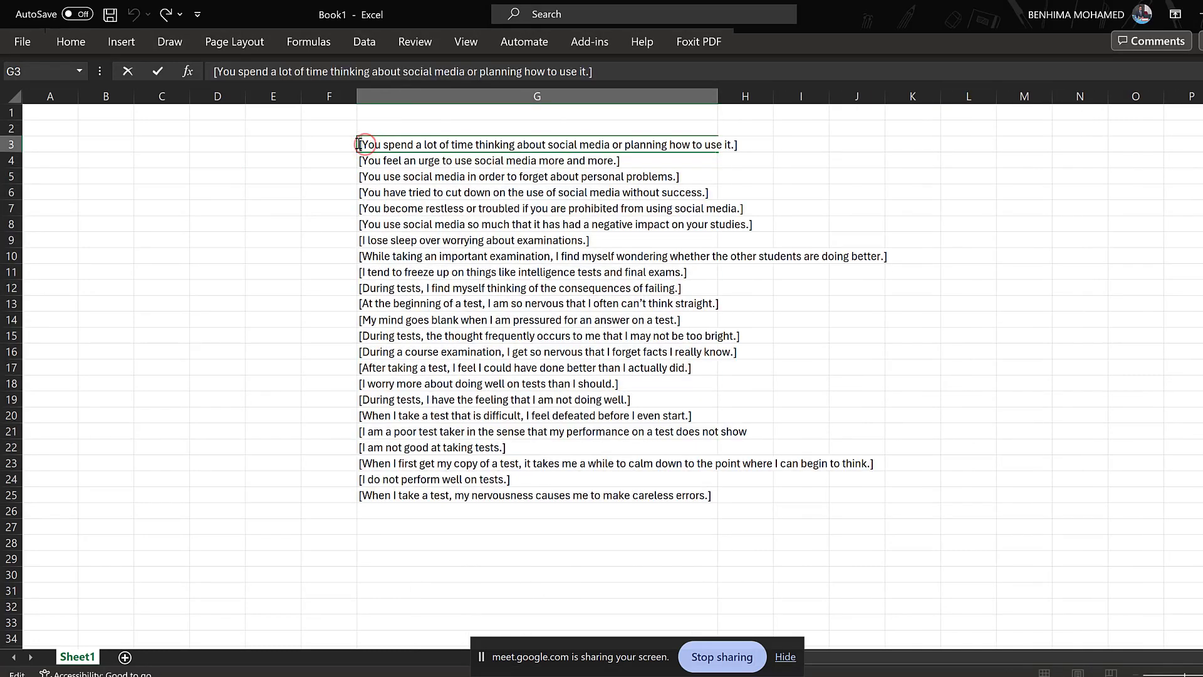
{"action": "left_click", "coordinate": [426, 95]}
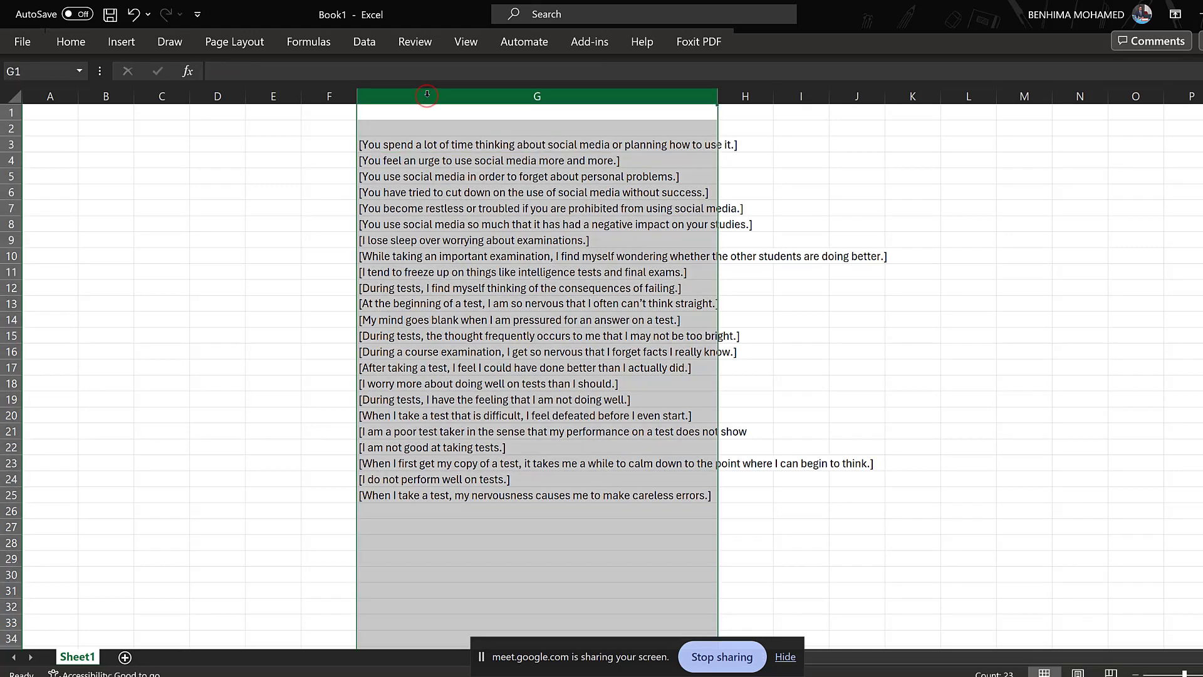
{"action": "key", "text": "ctrl+h"}
{"action": "type", "text": "["}
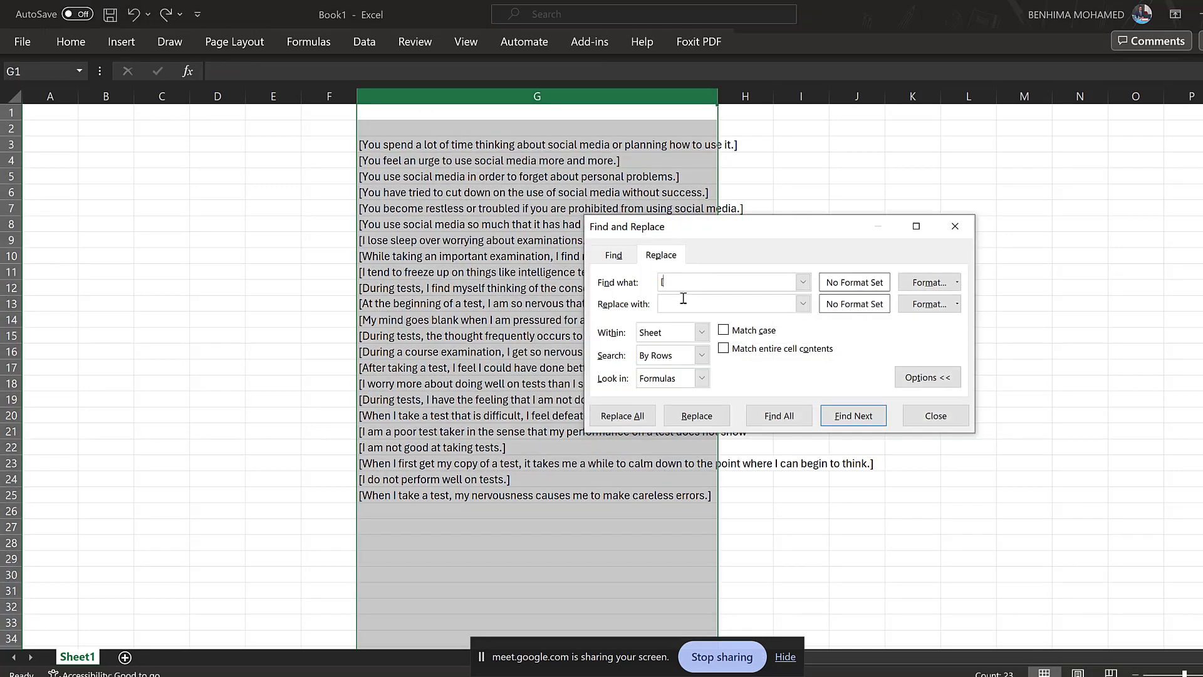
{"action": "left_click", "coordinate": [622, 415]}
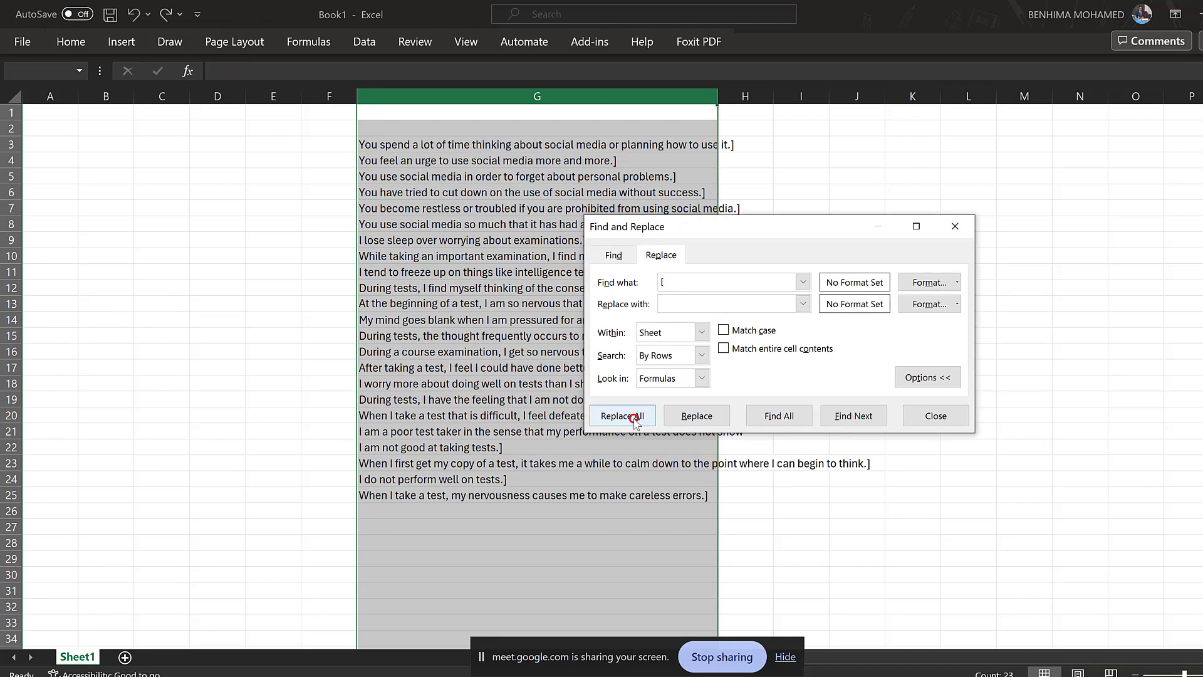
{"action": "left_click", "coordinate": [718, 322]}
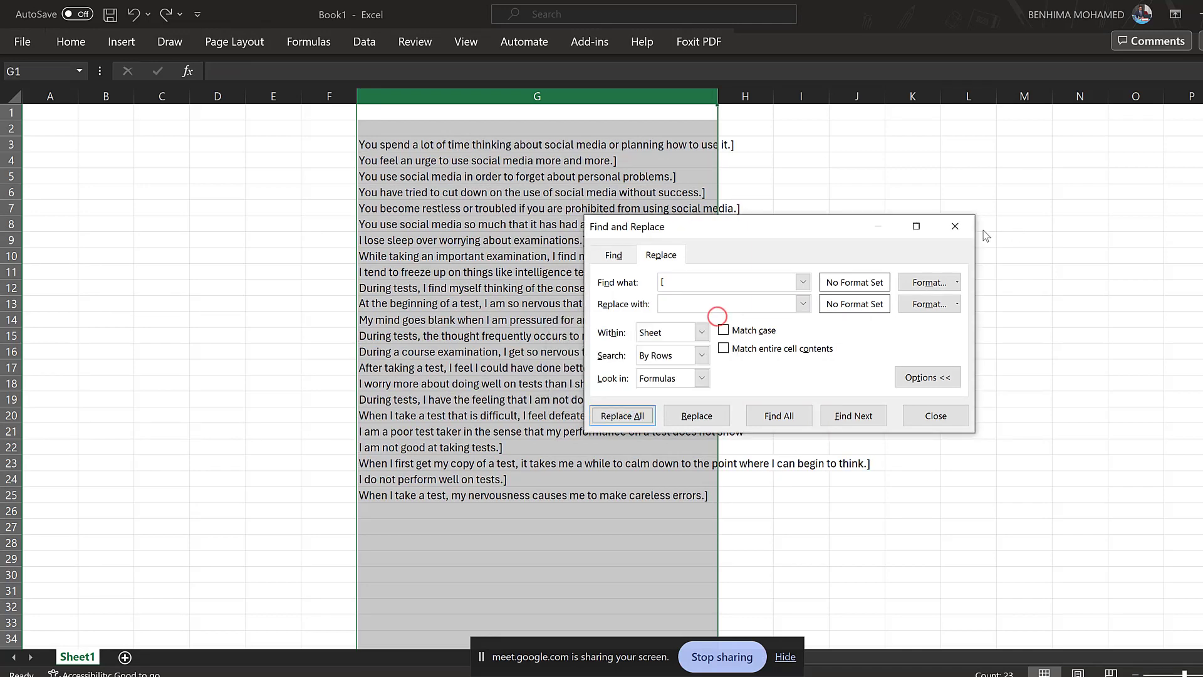
{"action": "key", "text": "Escape"}
Remove every closing bracket from column G by replacing all "]" with nothing, and close the dialog.
{"action": "double_click", "coordinate": [629, 166]}
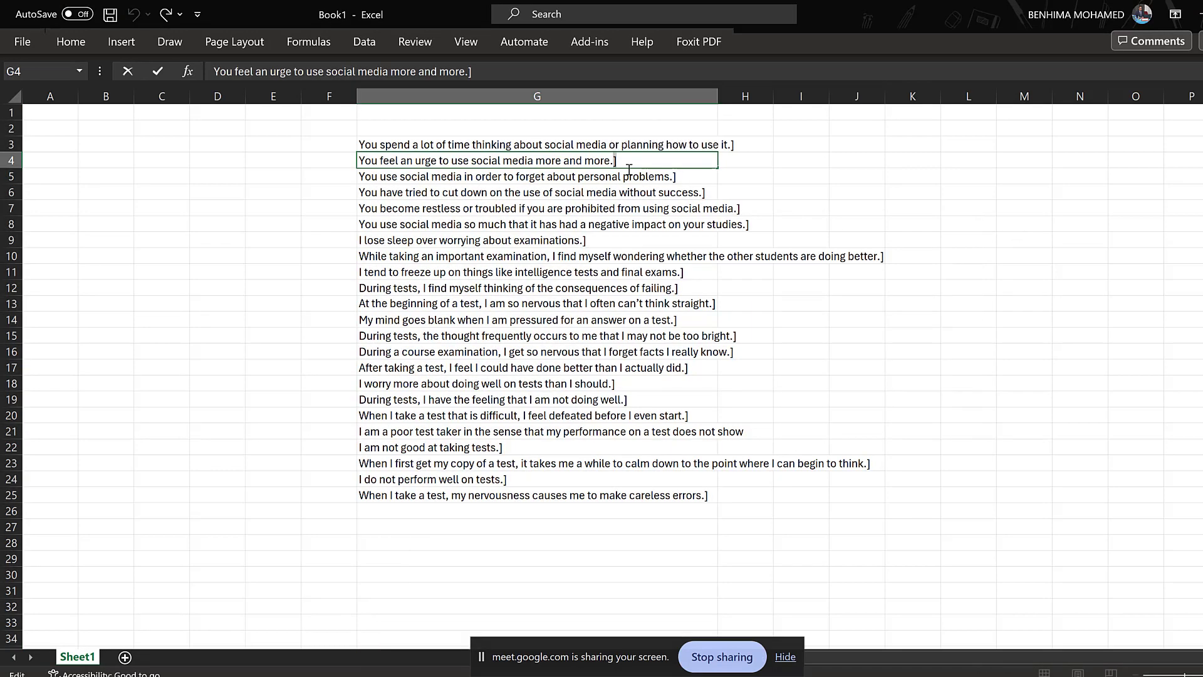
{"action": "left_click", "coordinate": [555, 97]}
{"action": "key", "text": "ctrl+h"}
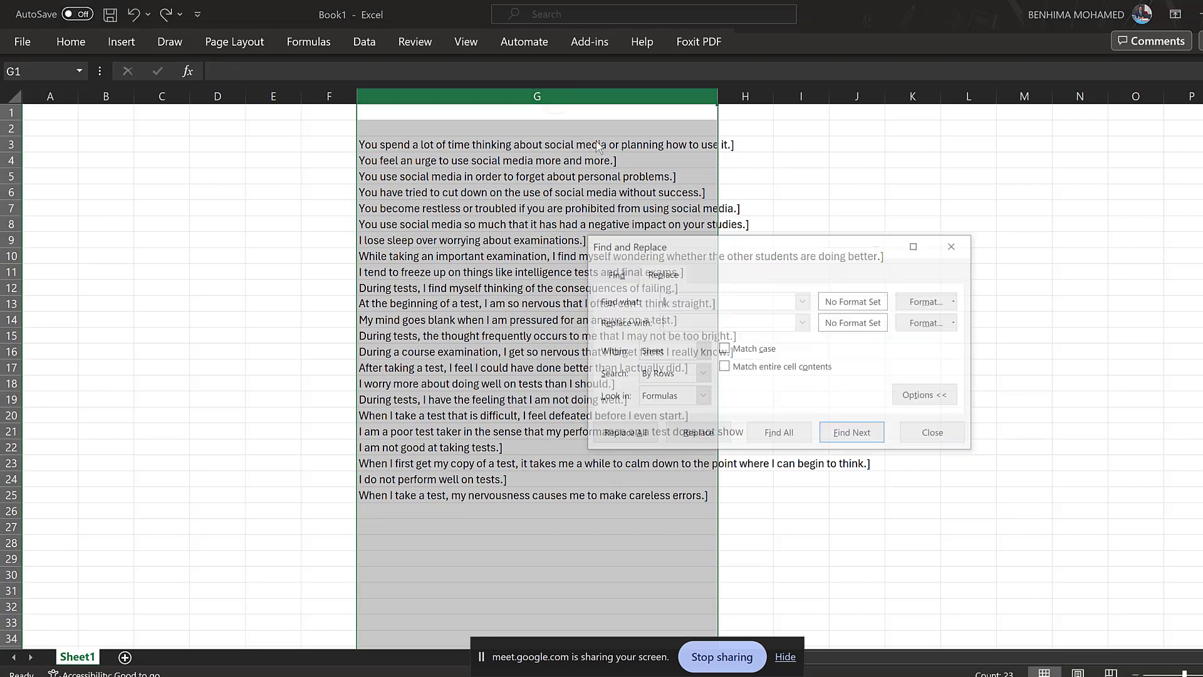
{"action": "key", "text": "BackSpace"}
{"action": "type", "text": "]"}
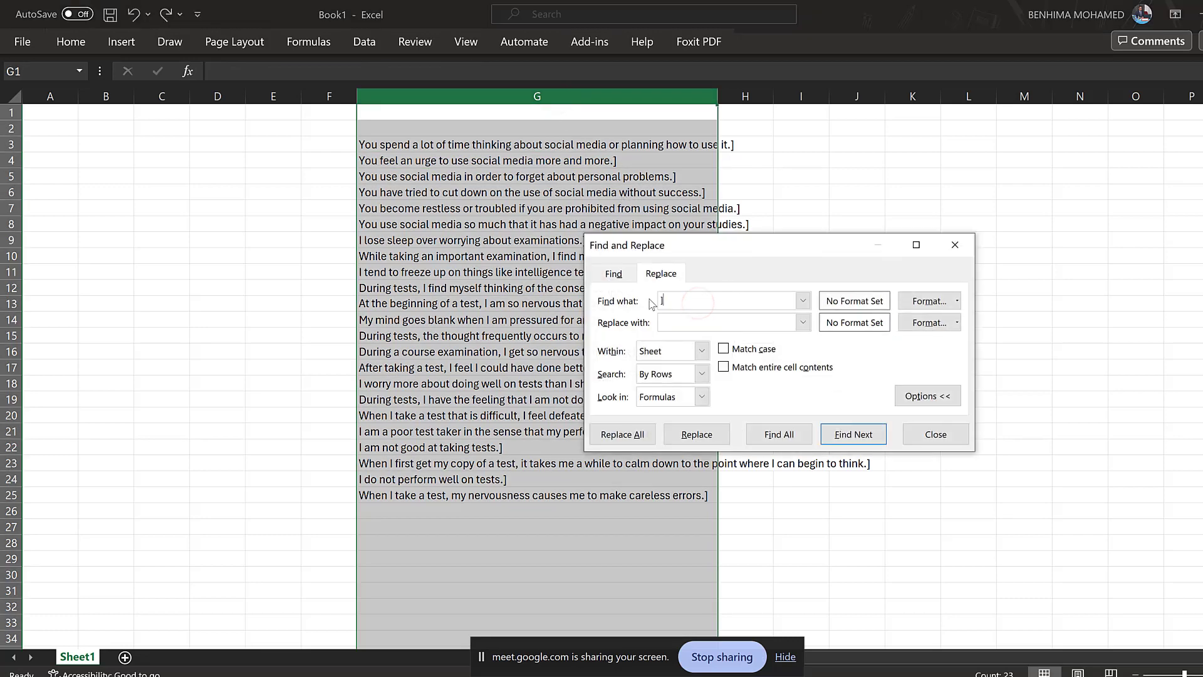
{"action": "left_click", "coordinate": [621, 432]}
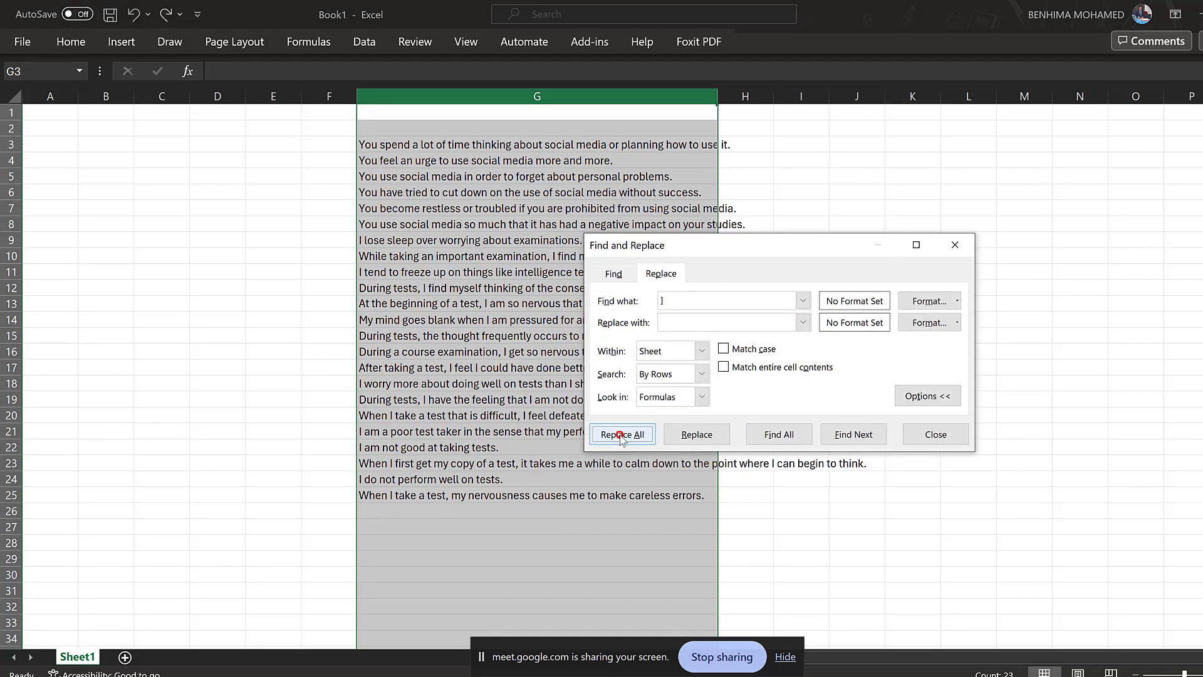
{"action": "left_click", "coordinate": [723, 327]}
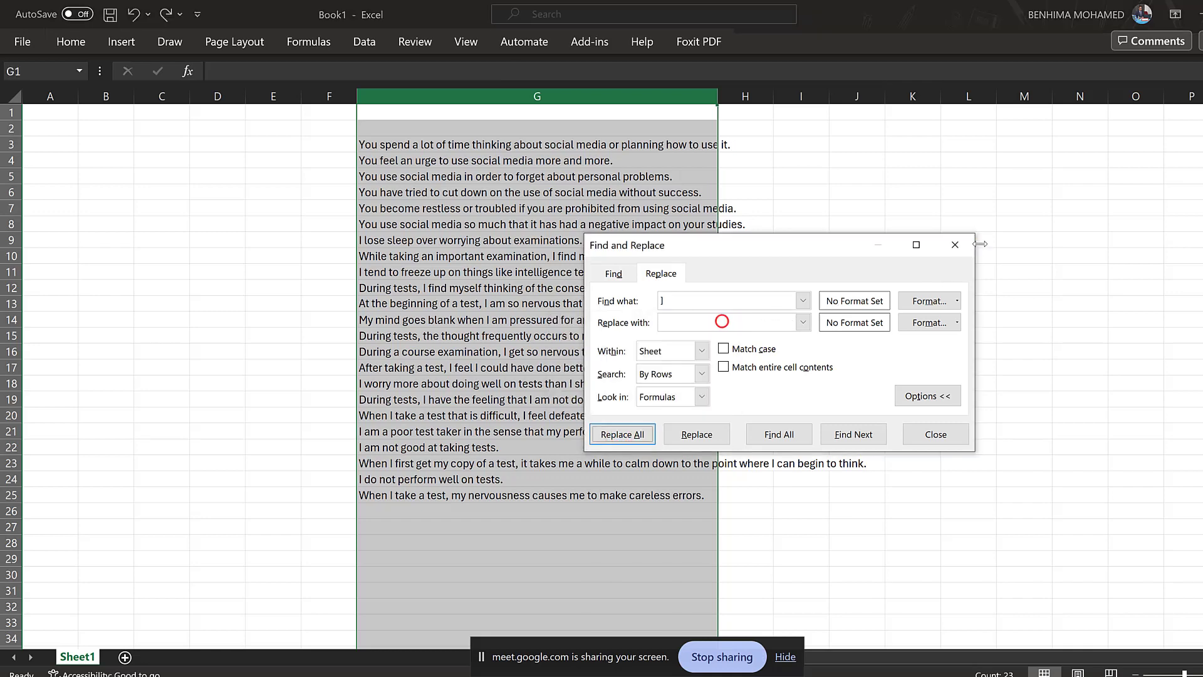
{"action": "left_click", "coordinate": [958, 244]}
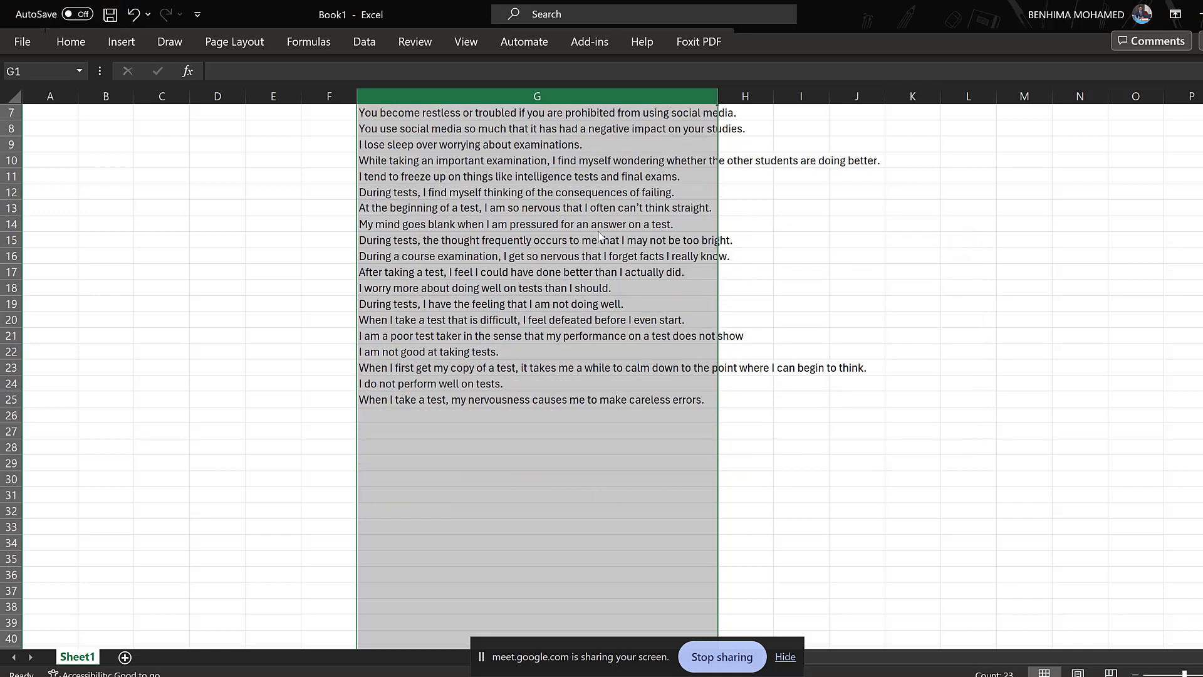
Copy the cleaned statements in cells G3 through G25.
{"action": "left_click_drag", "start_coordinate": [506, 146], "coordinate": [504, 498]}
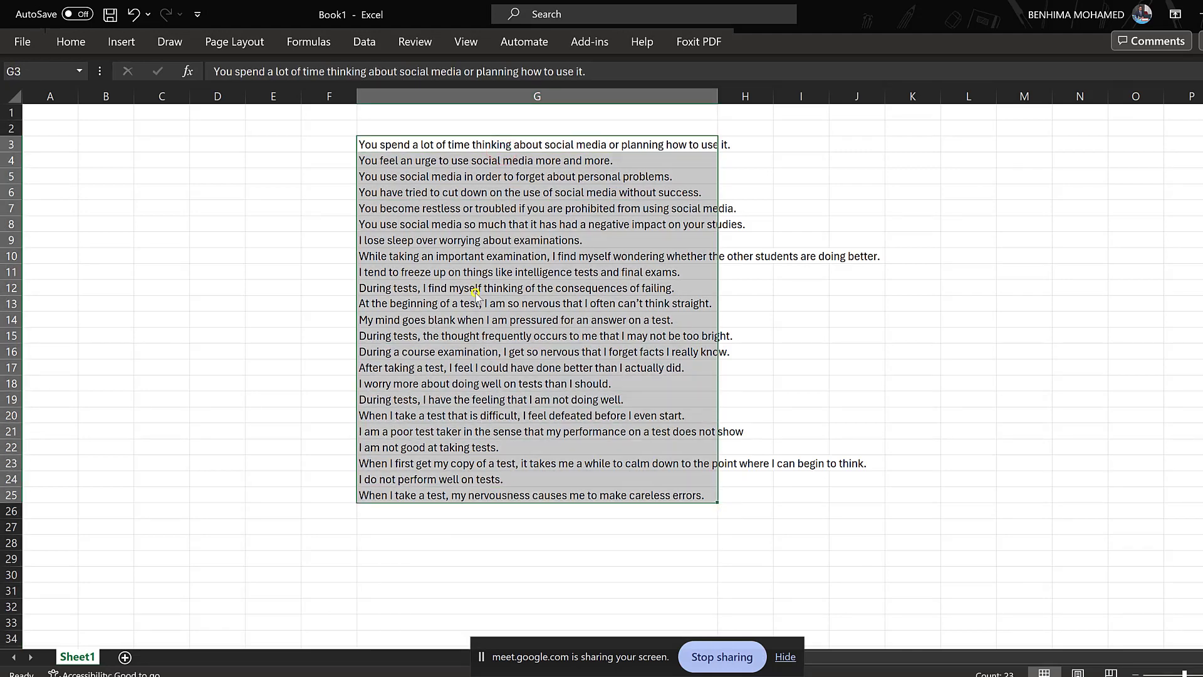
{"action": "right_click", "coordinate": [476, 295]}
{"action": "left_click", "coordinate": [530, 188]}
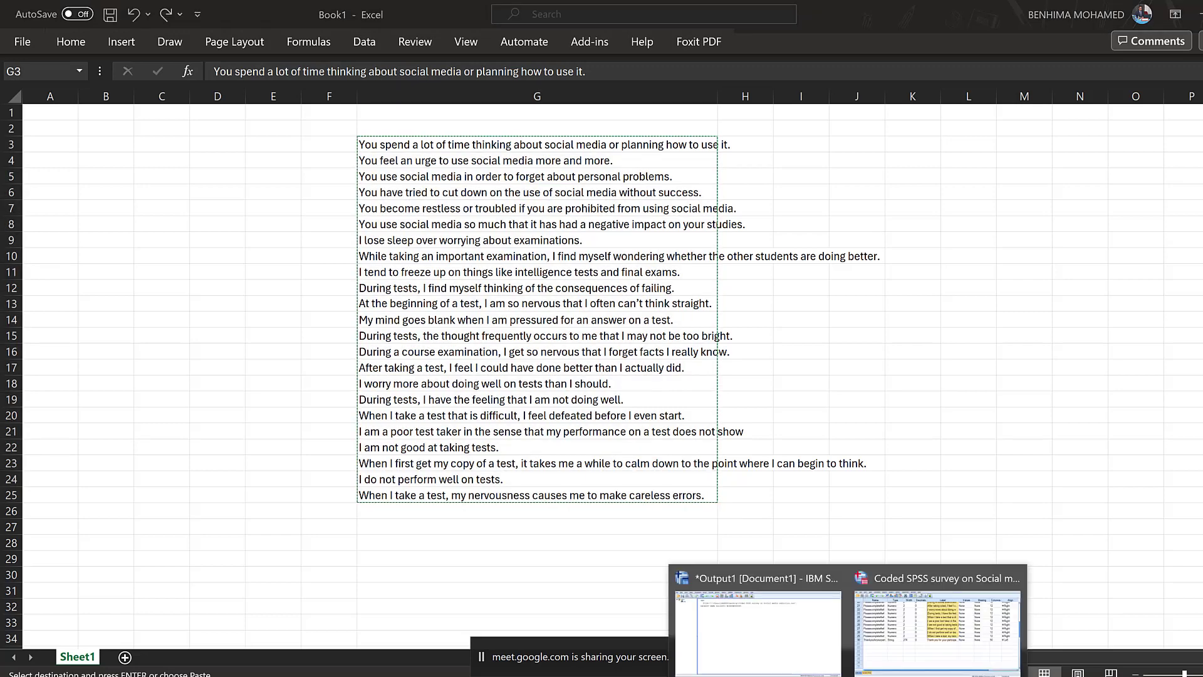
Switch back to SPSS, paste the cleaned statements over the labels of variables 7 through 29, and save the dataset.
{"action": "left_click", "coordinate": [898, 643]}
{"action": "scroll", "coordinate": [665, 370], "scroll_direction": "up", "scroll_amount": 1}
{"action": "scroll", "coordinate": [665, 370], "scroll_direction": "up", "scroll_amount": 6}
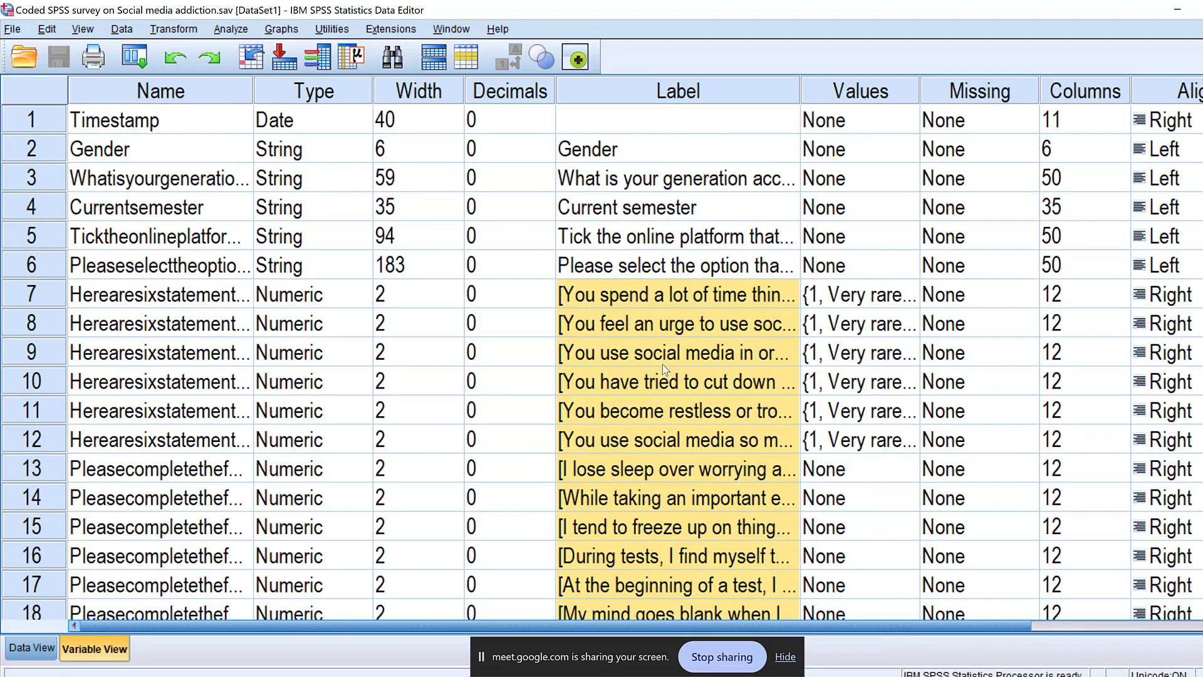
{"action": "scroll", "coordinate": [666, 370], "scroll_direction": "down", "scroll_amount": 2}
{"action": "scroll", "coordinate": [666, 370], "scroll_direction": "down", "scroll_amount": 4}
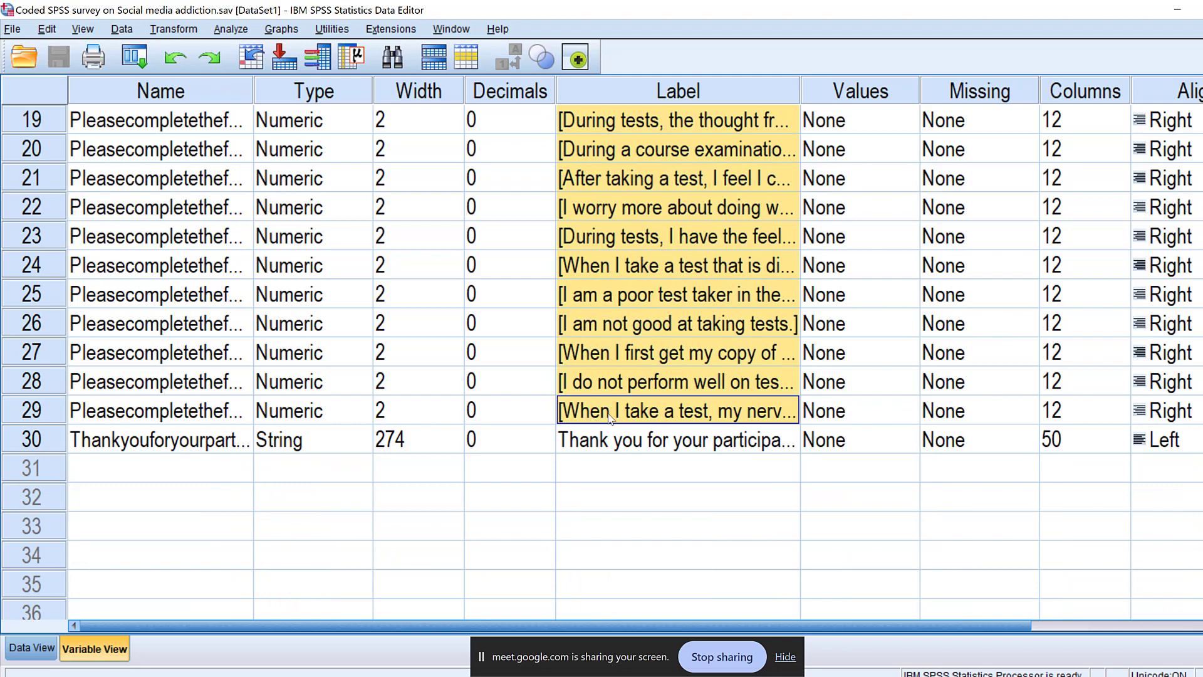
{"action": "scroll", "coordinate": [688, 305], "scroll_direction": "up", "scroll_amount": 6}
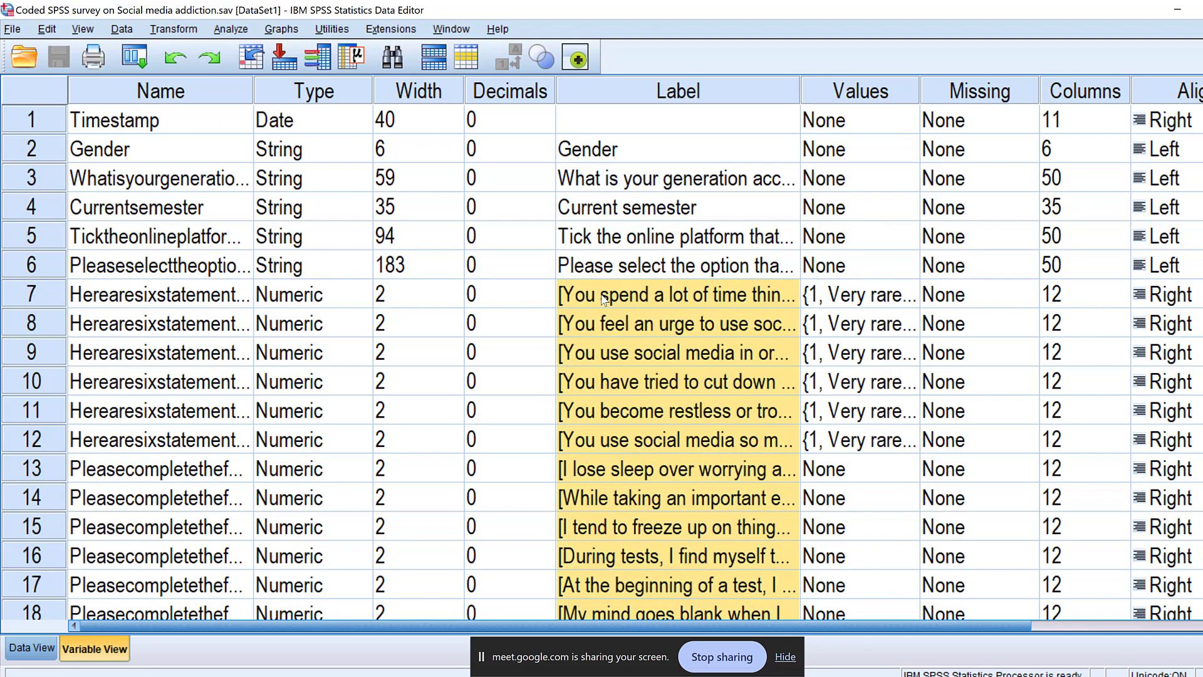
{"action": "scroll", "coordinate": [652, 307], "scroll_direction": "down", "scroll_amount": 2}
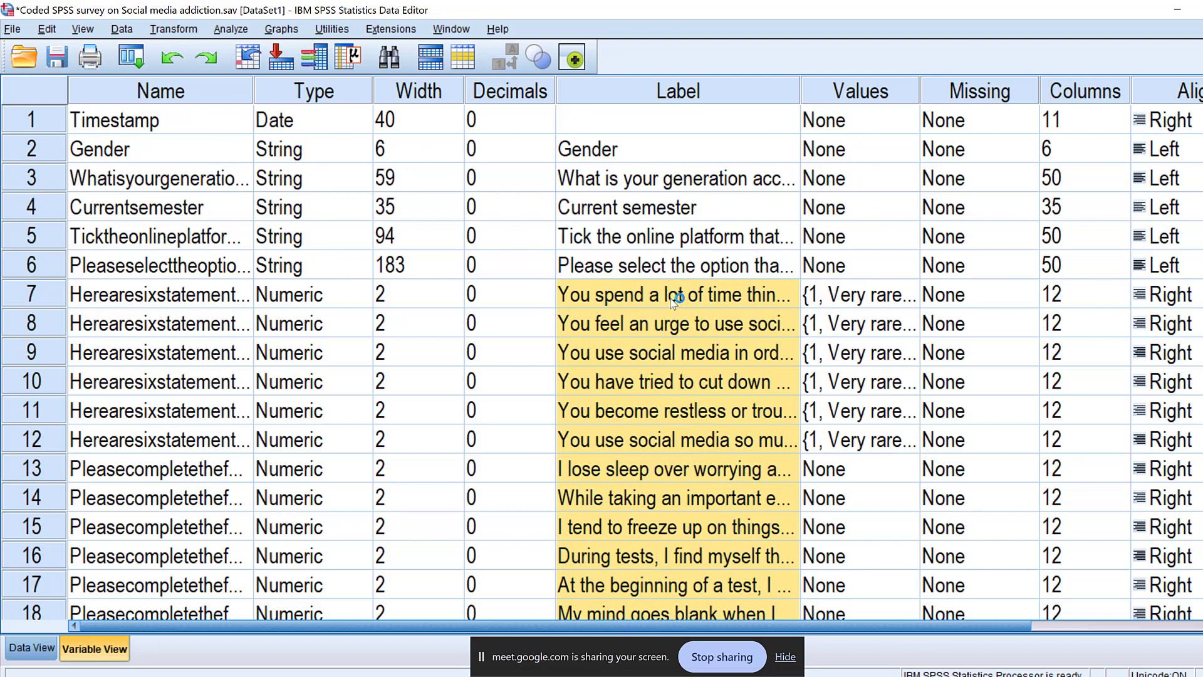
{"action": "scroll", "coordinate": [673, 299], "scroll_direction": "down", "scroll_amount": 8}
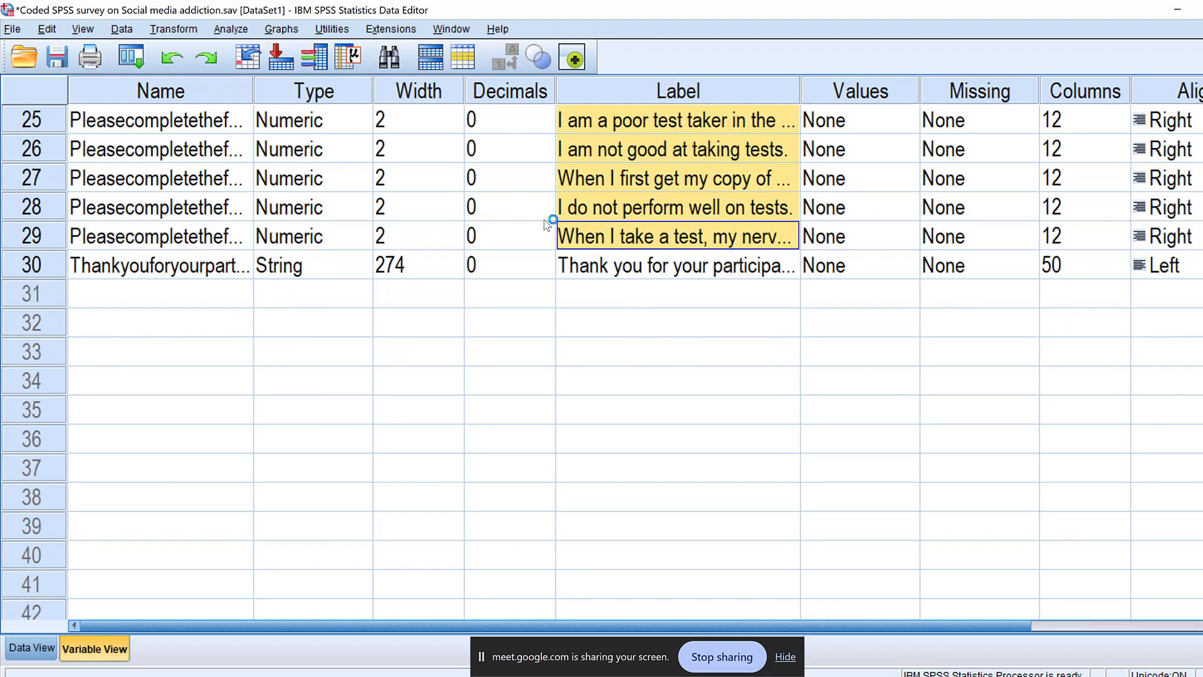
{"action": "left_click", "coordinate": [57, 57]}
Open the value labels definition for variable 13, the statement about losing sleep over examinations.
{"action": "scroll", "coordinate": [842, 264], "scroll_direction": "up", "scroll_amount": 8}
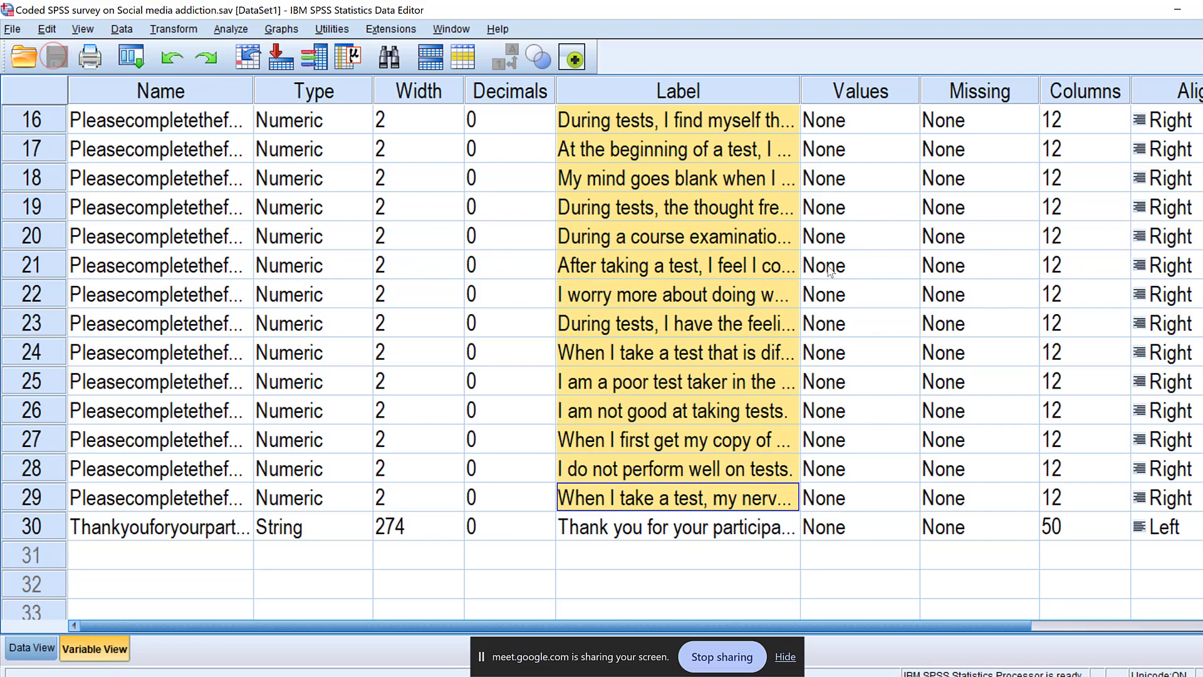
{"action": "left_click", "coordinate": [877, 469]}
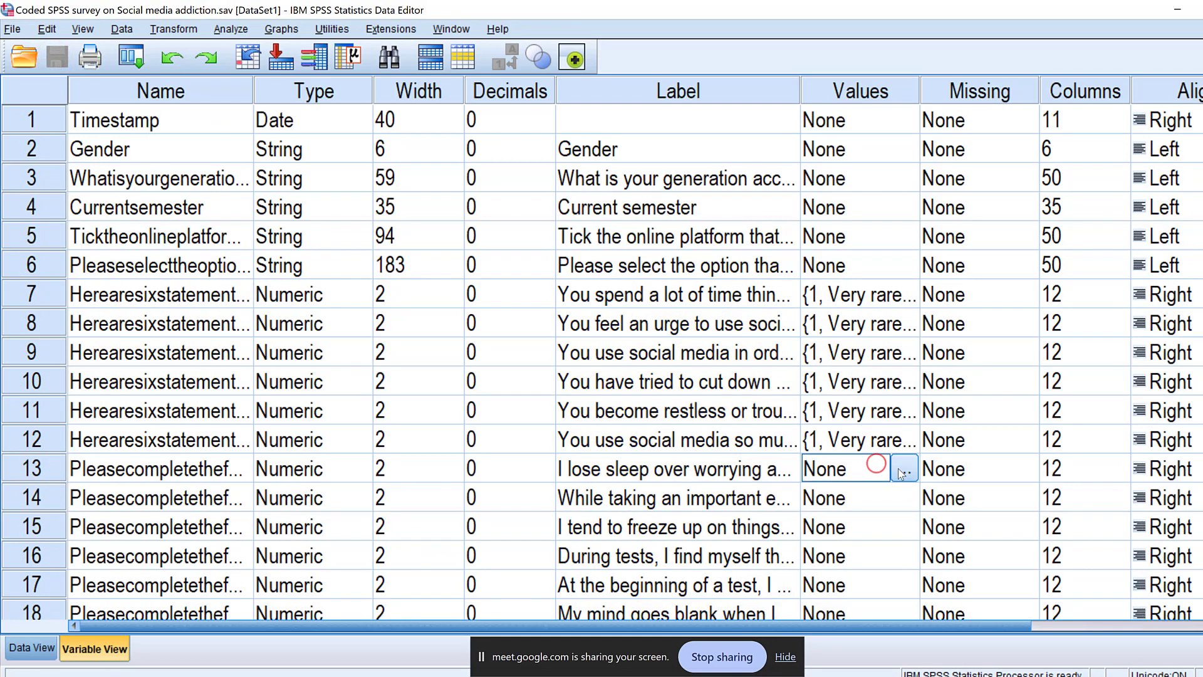
{"action": "left_click", "coordinate": [905, 470]}
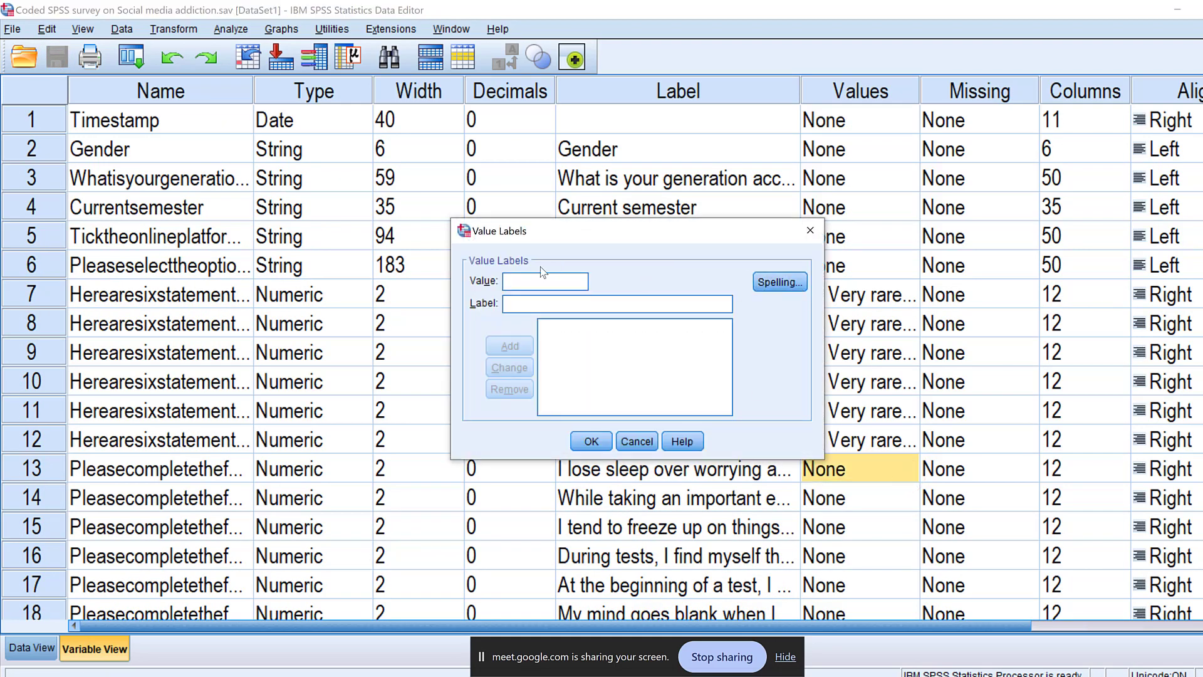